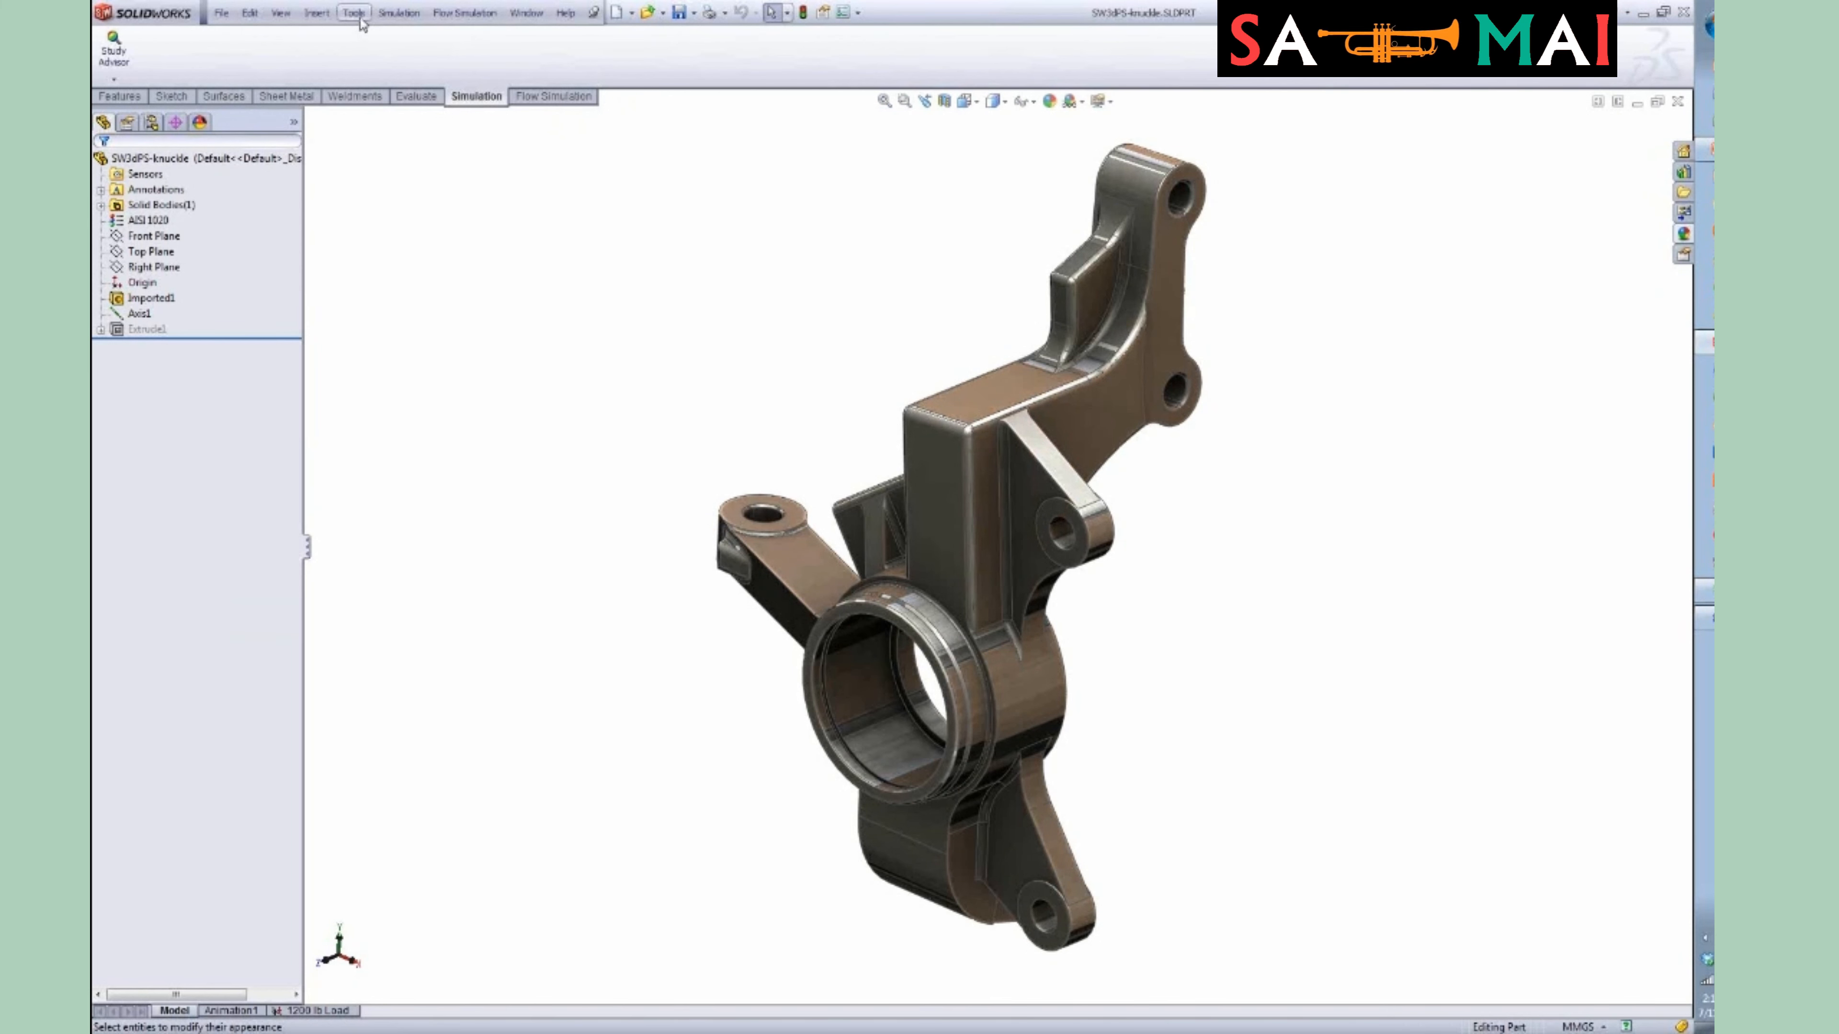
# Check in the add-ins list whether SolidWorks Simulation is enabled.
pyautogui.click(858, 13)
pyautogui.click(885, 66)
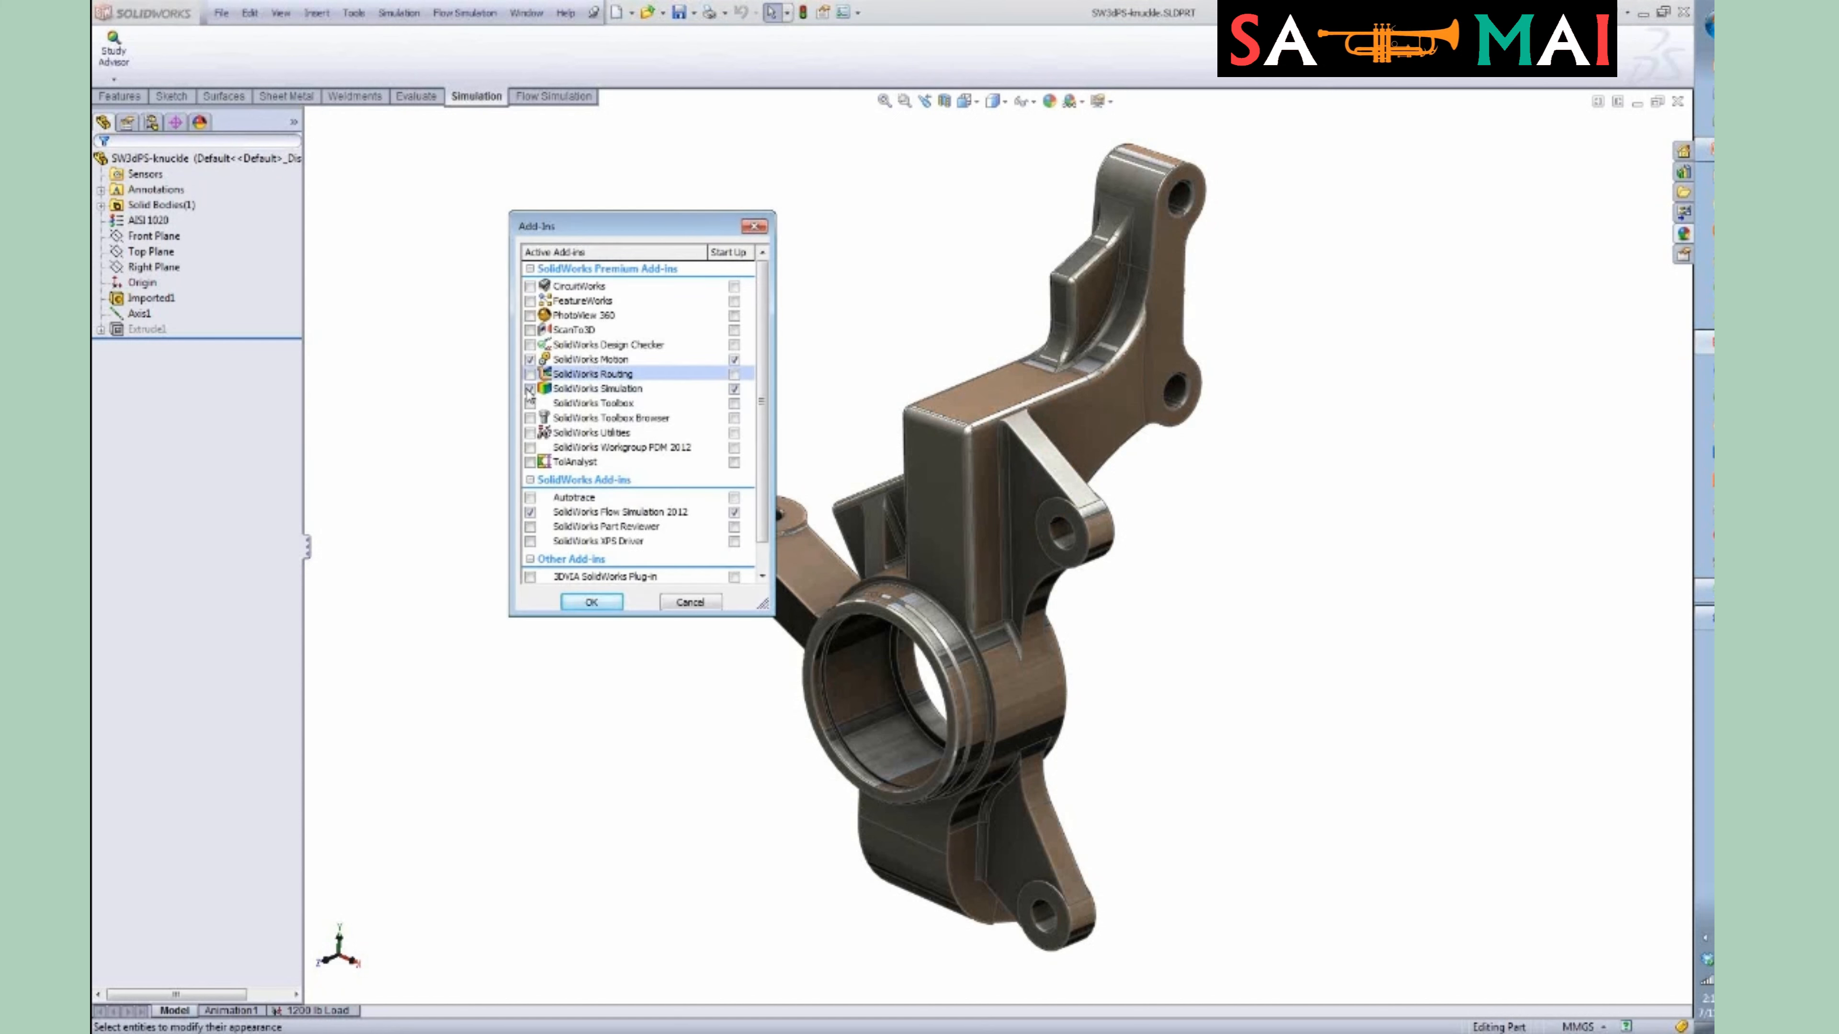
pyautogui.click(754, 226)
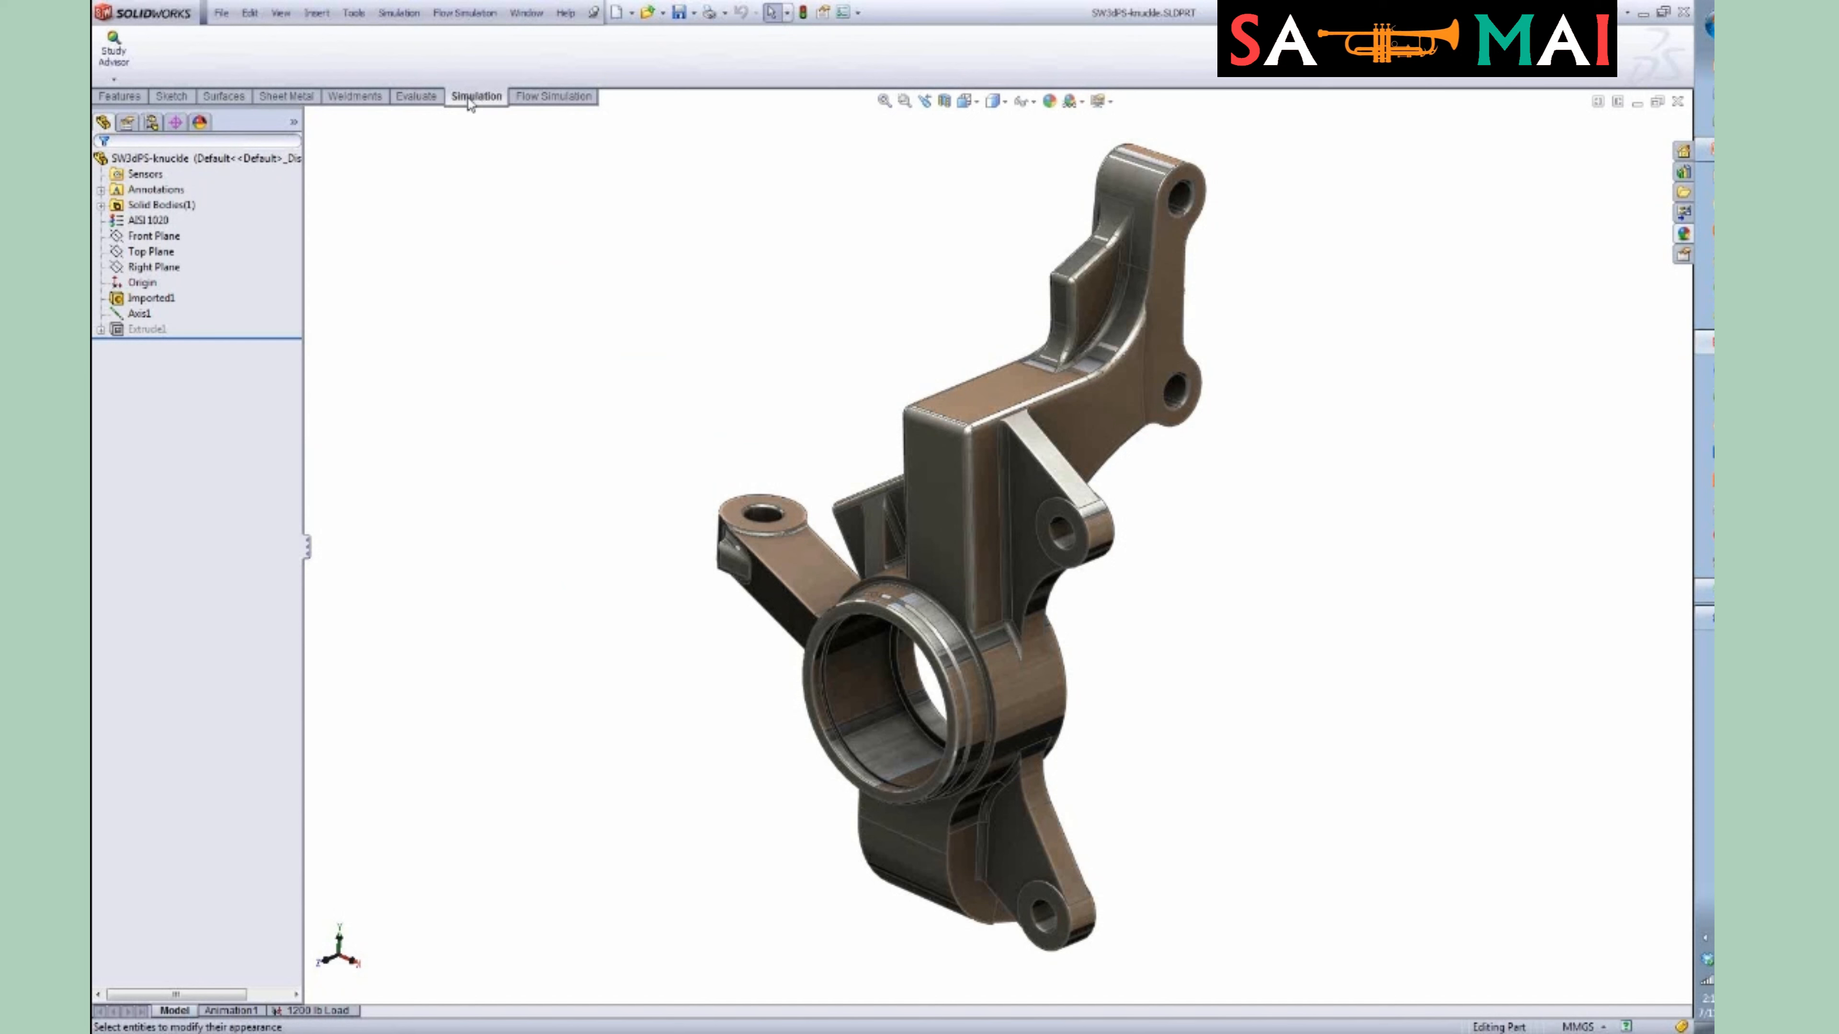
# Create a new static simulation study named "Static 1200lb Load".
pyautogui.click(115, 80)
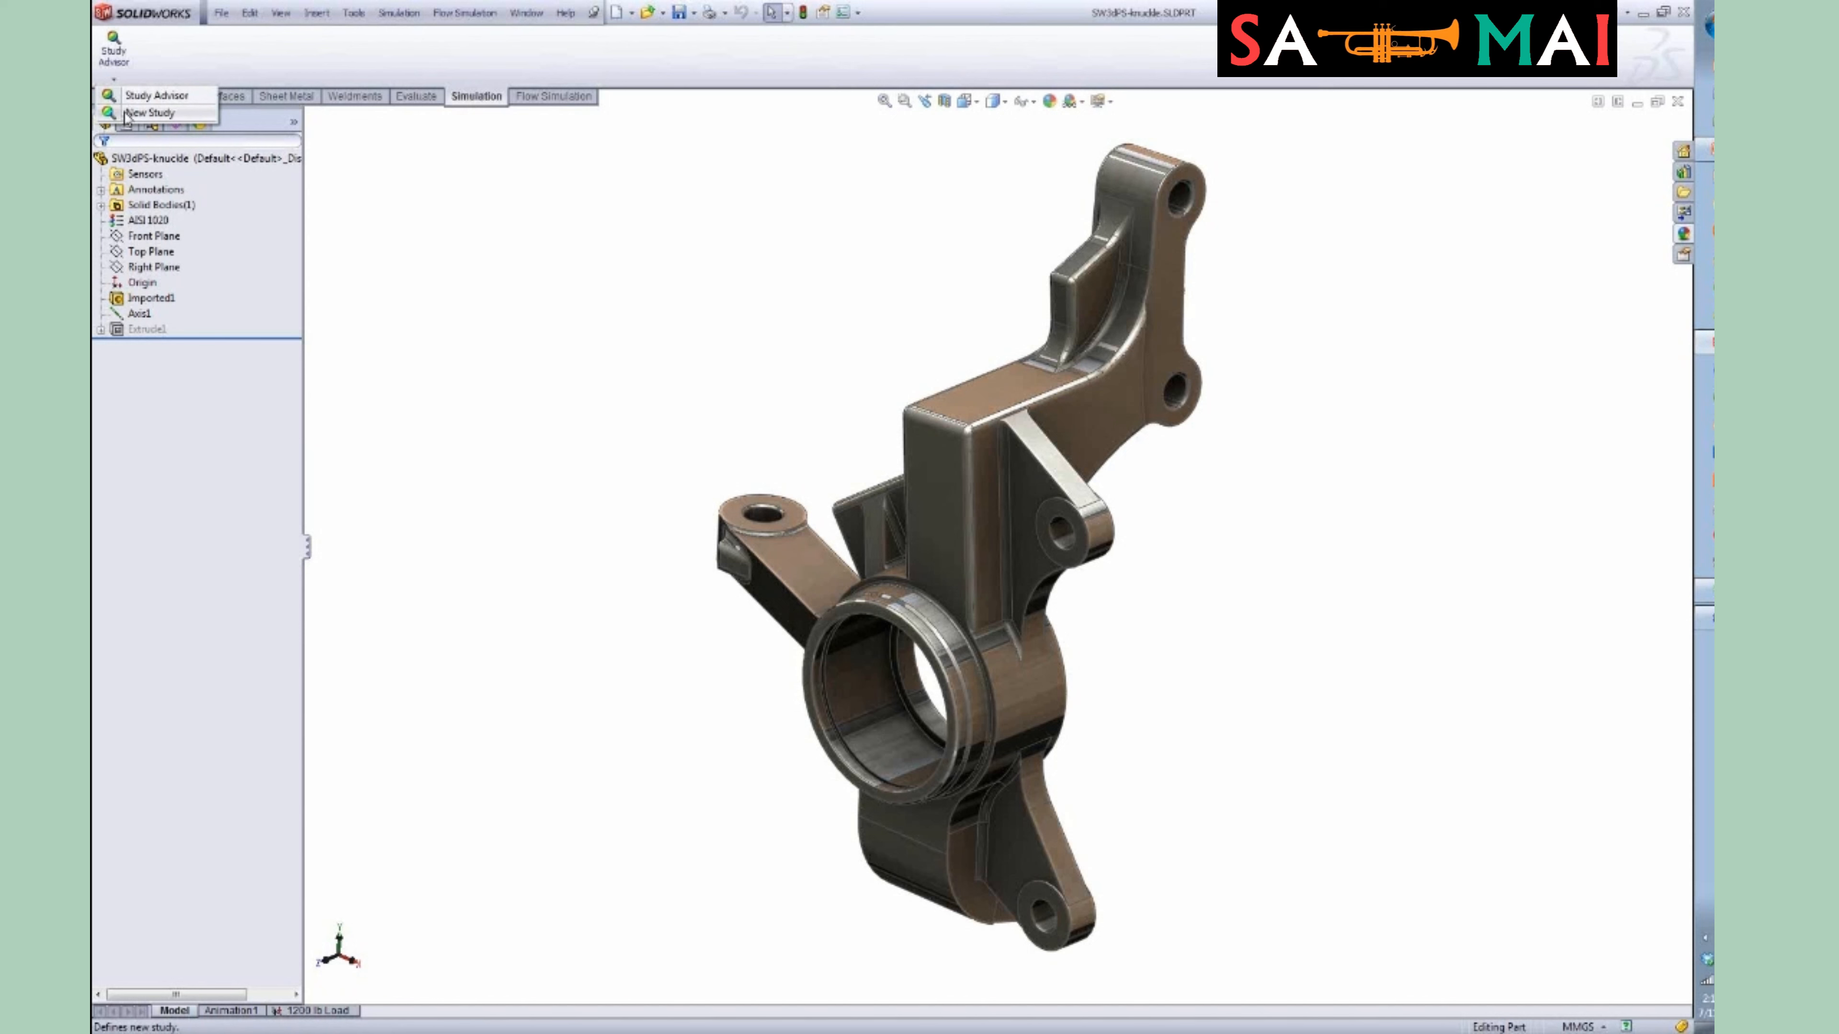
pyautogui.click(148, 113)
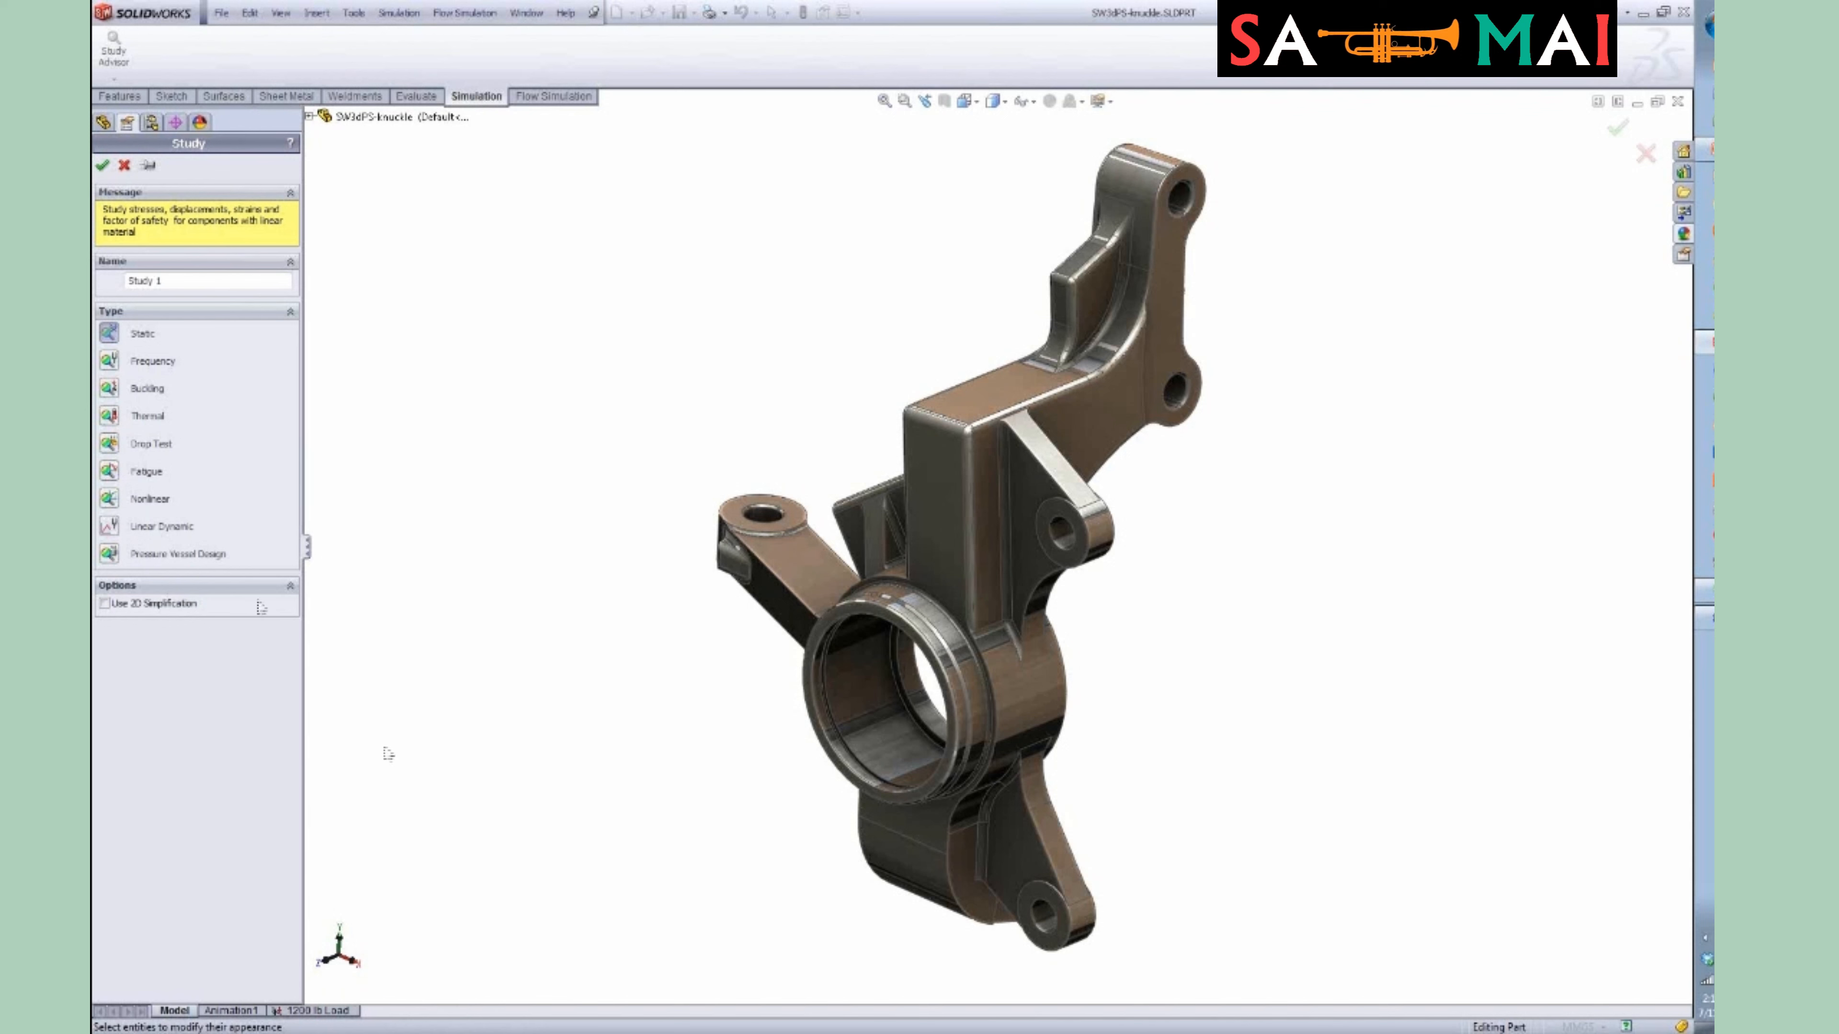
pyautogui.moveTo(181, 280); pyautogui.dragTo(105, 283)
pyautogui.write('Static 1200lb Load')
pyautogui.click(102, 165)
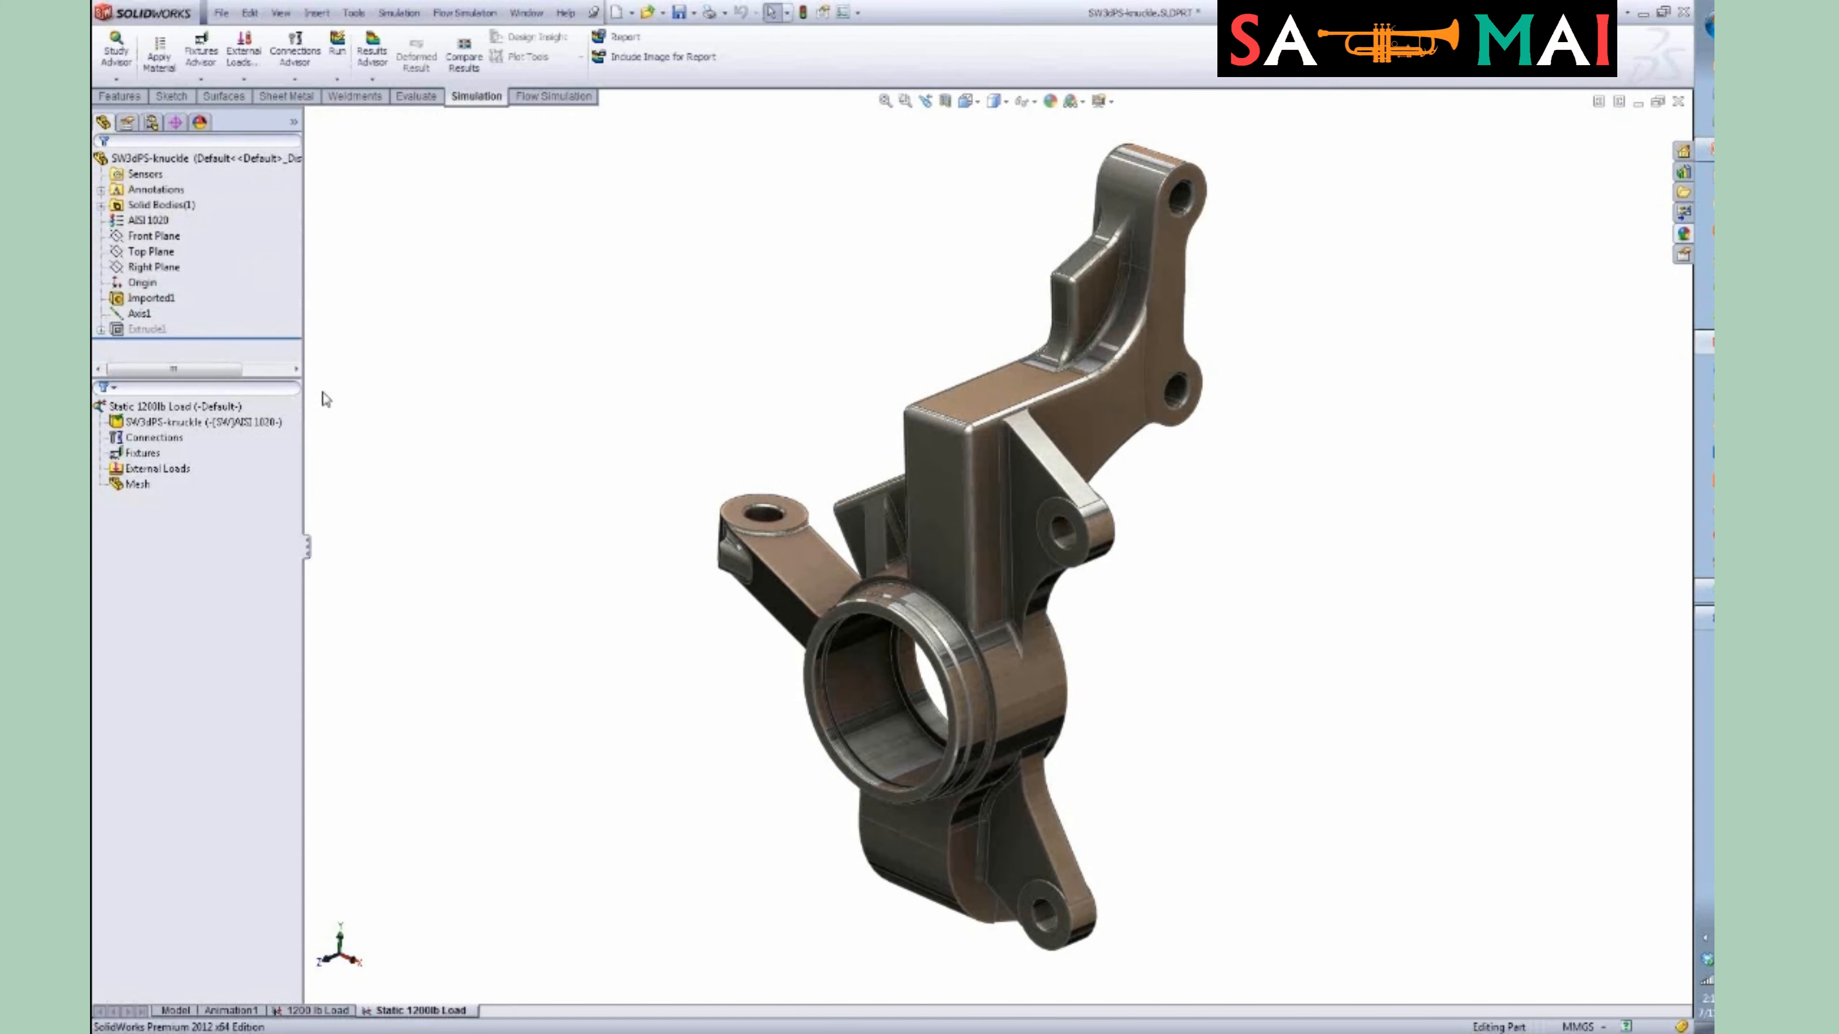
pyautogui.click(359, 361)
pyautogui.click(143, 485)
pyautogui.click(369, 878)
# Review the properties of the AISI 1020 material assigned to the knuckle.
pyautogui.click(152, 222)
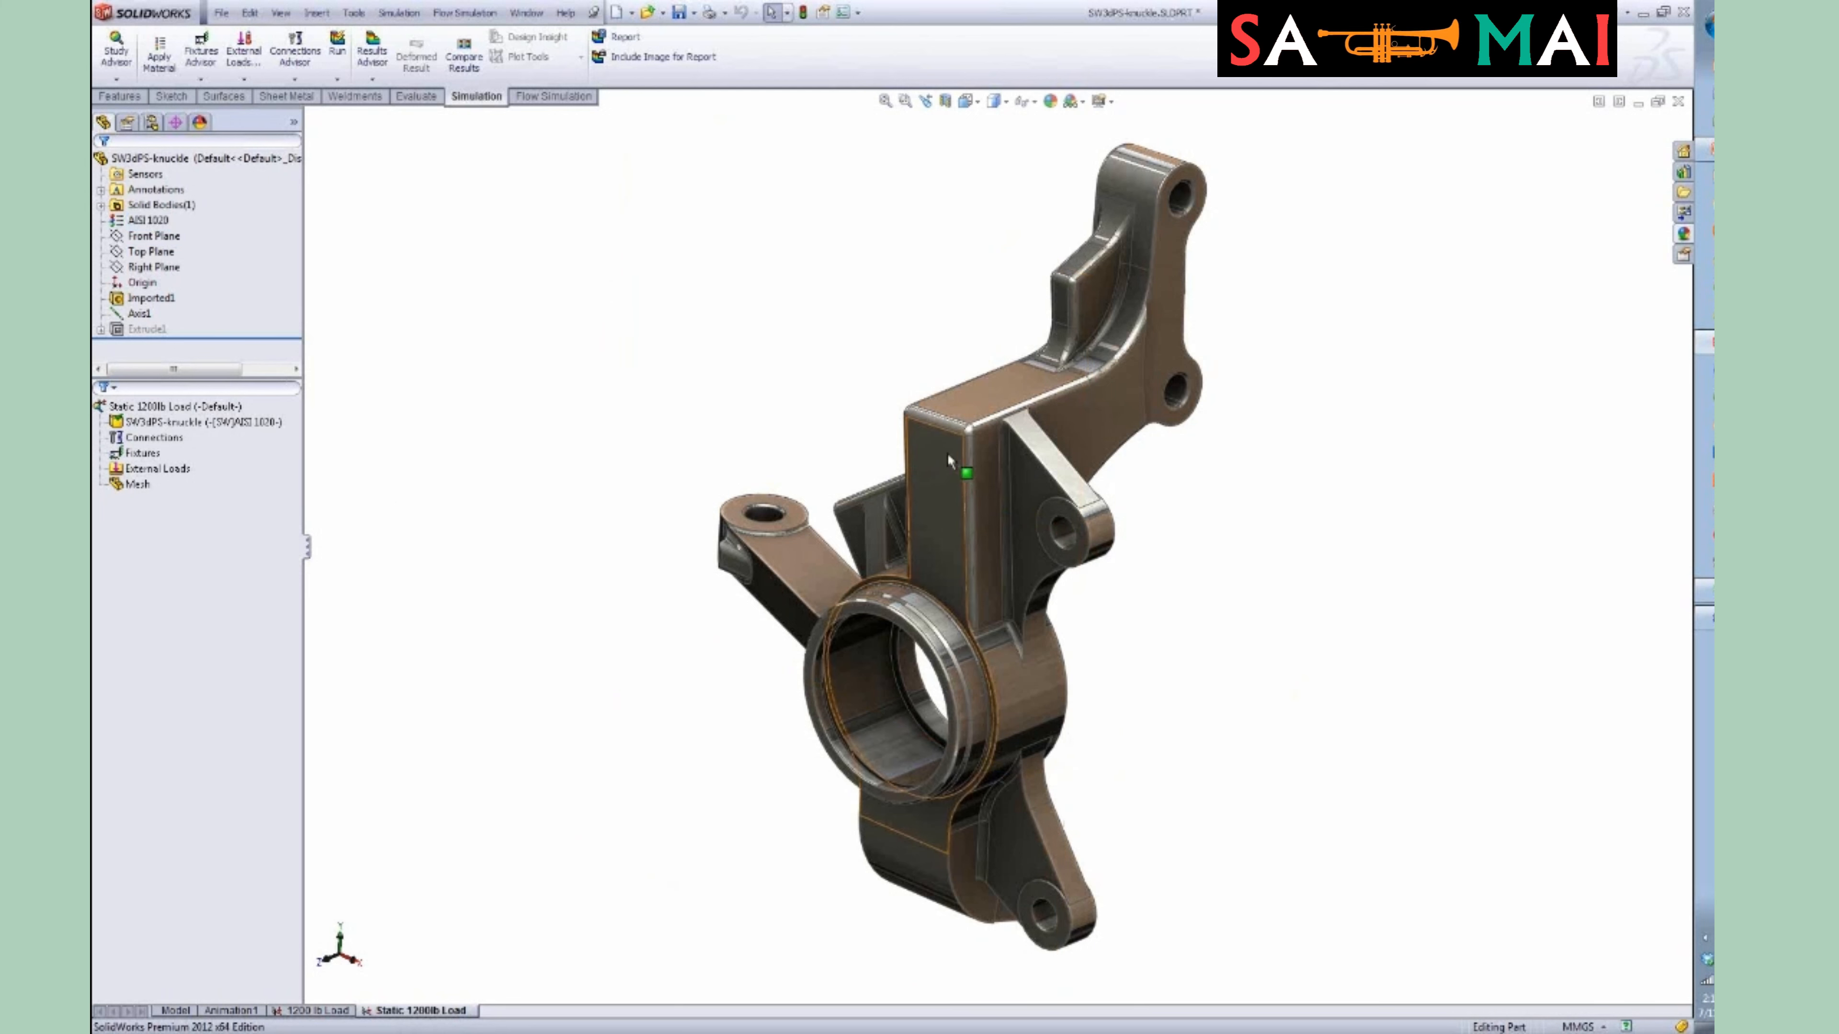
pyautogui.rightClick(154, 225)
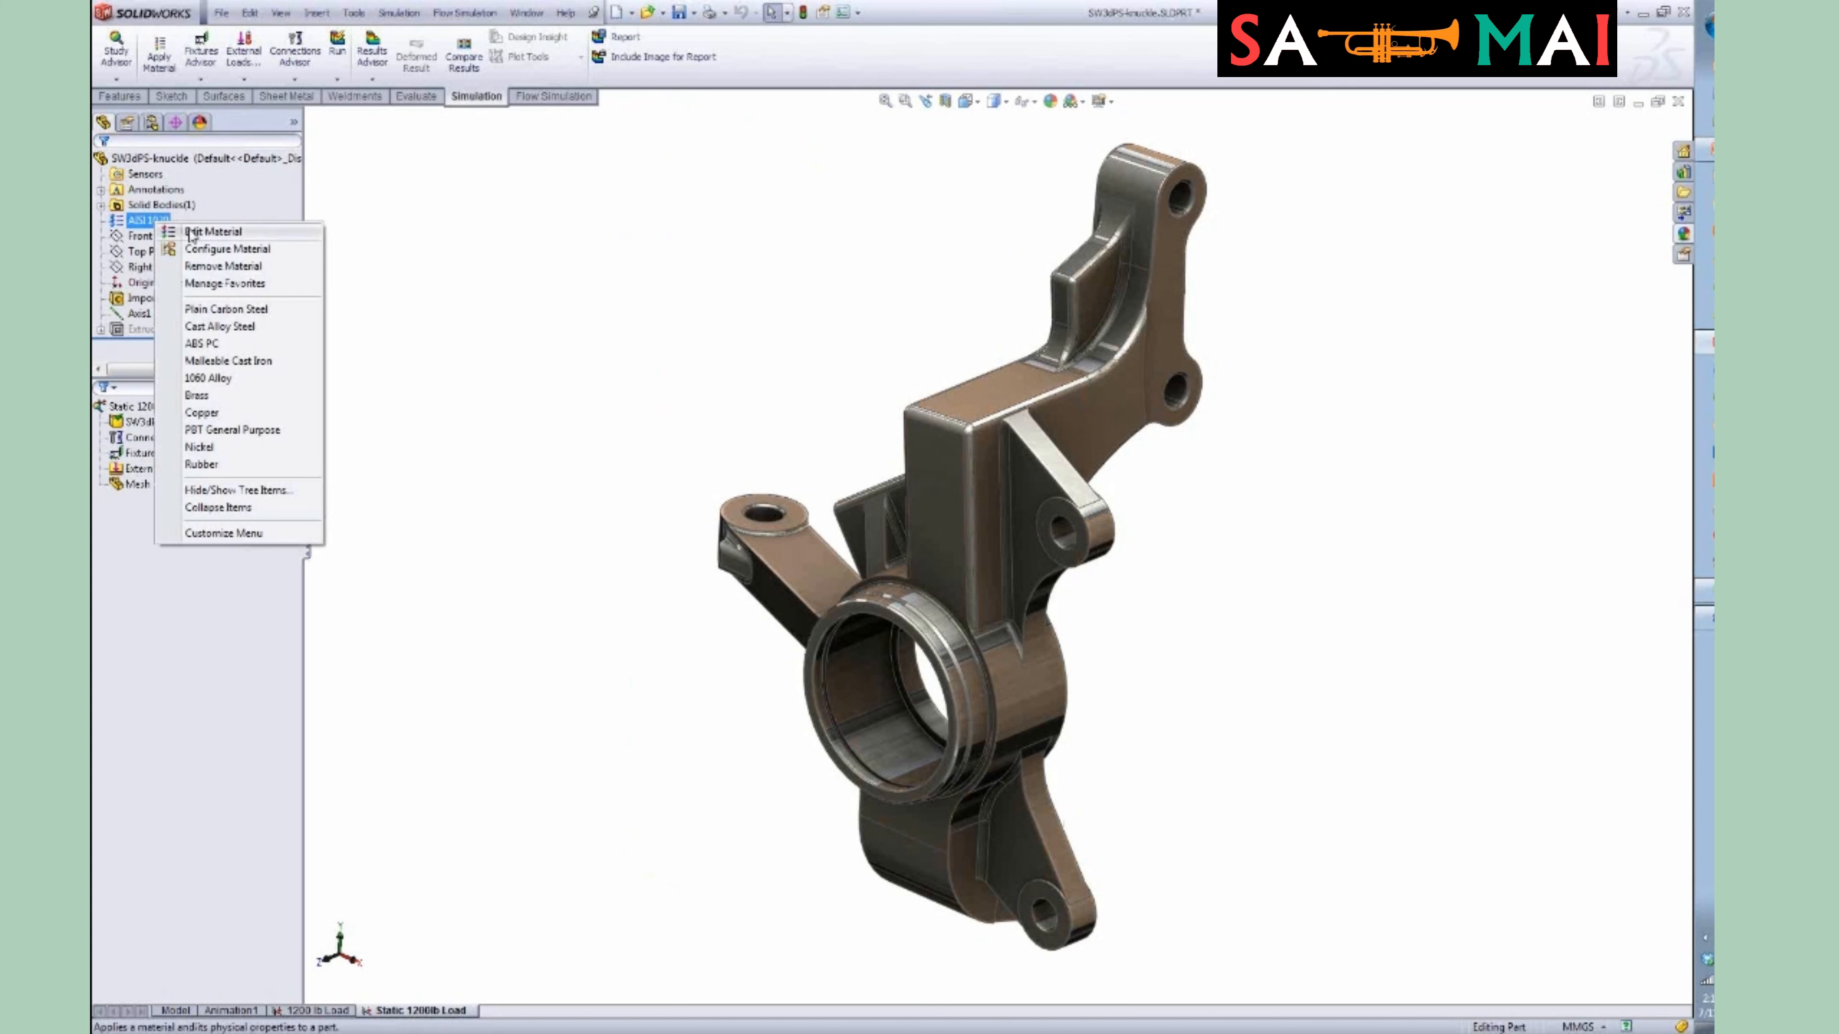
pyautogui.press('Escape')
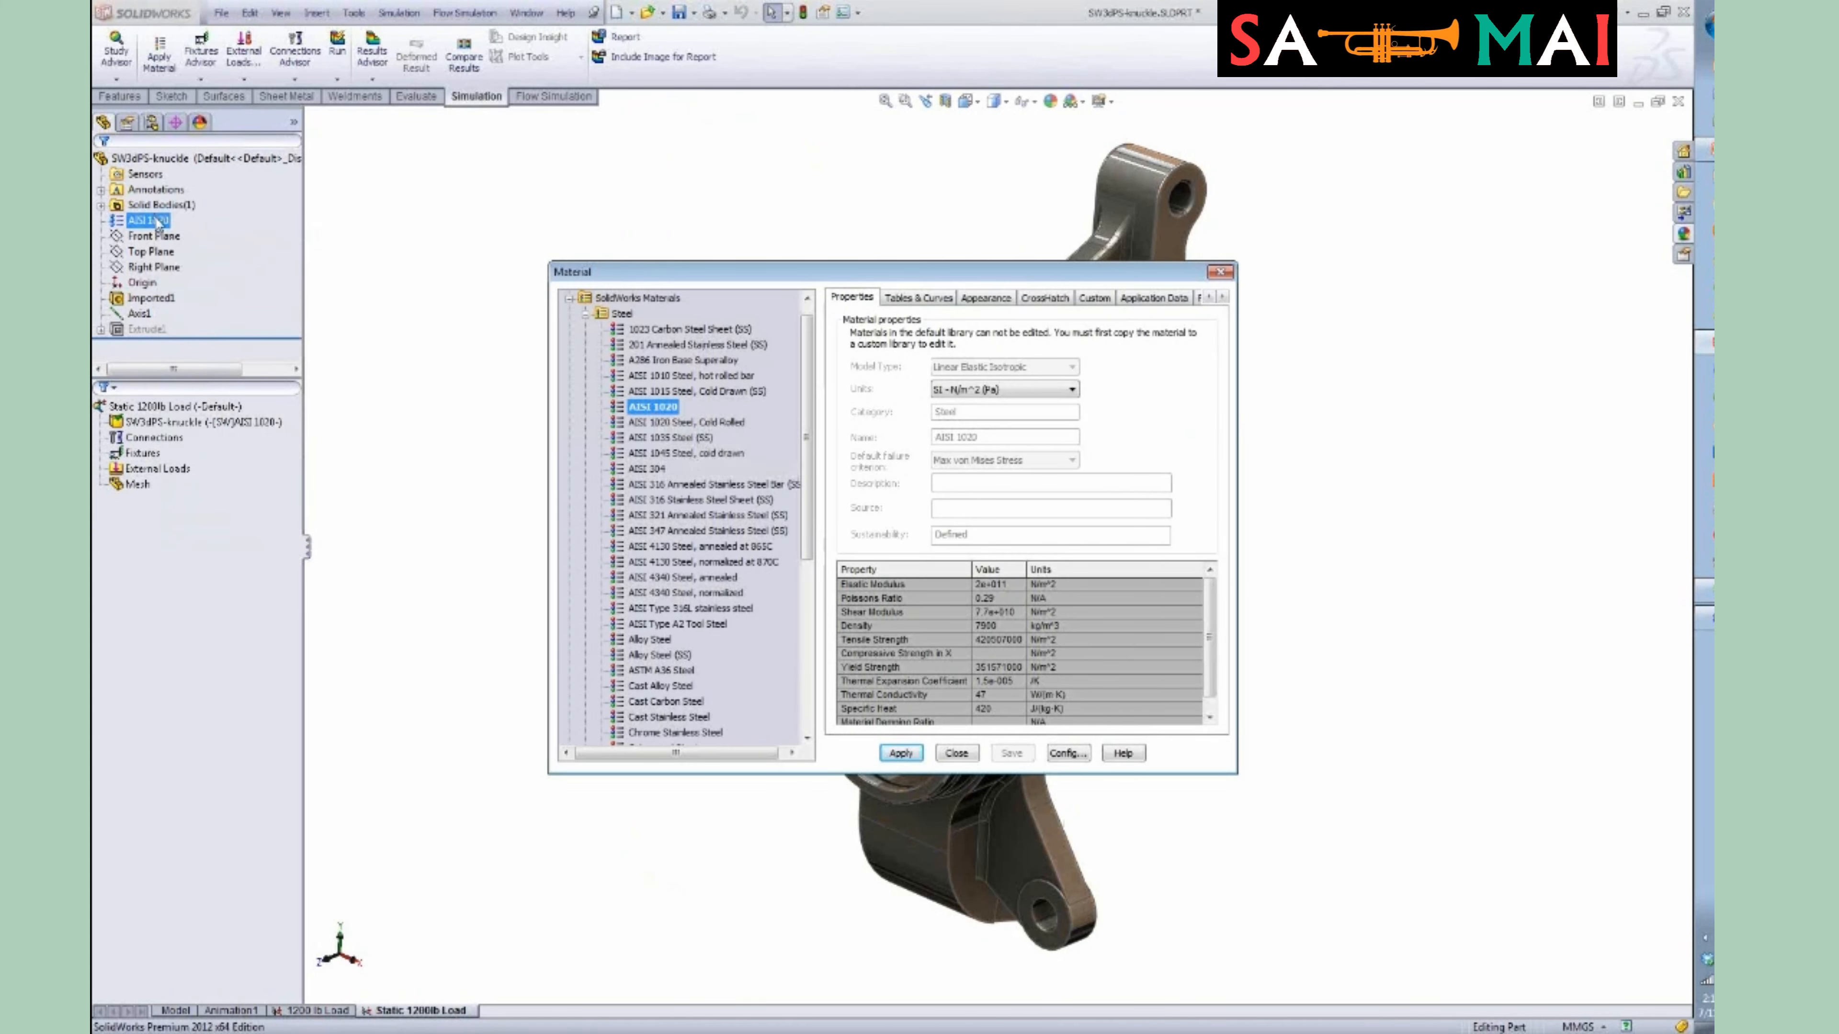
pyautogui.click(1219, 271)
pyautogui.click(193, 422)
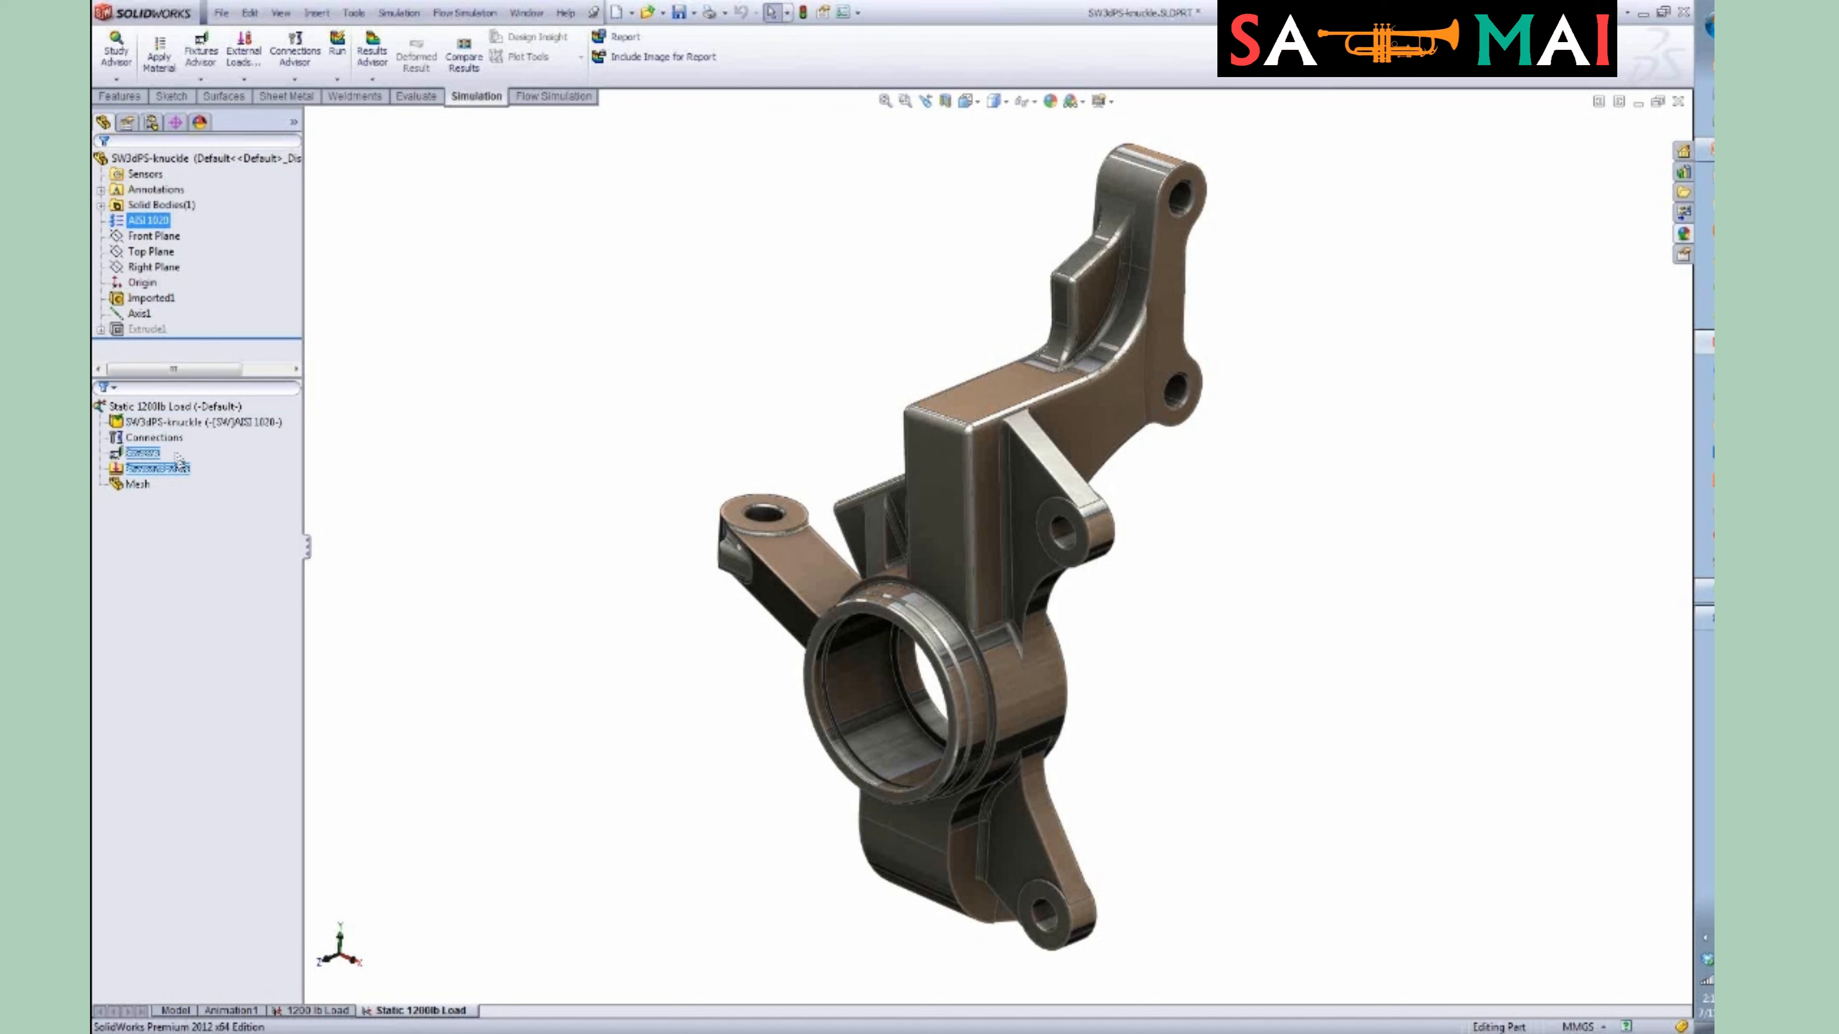
pyautogui.click(173, 425)
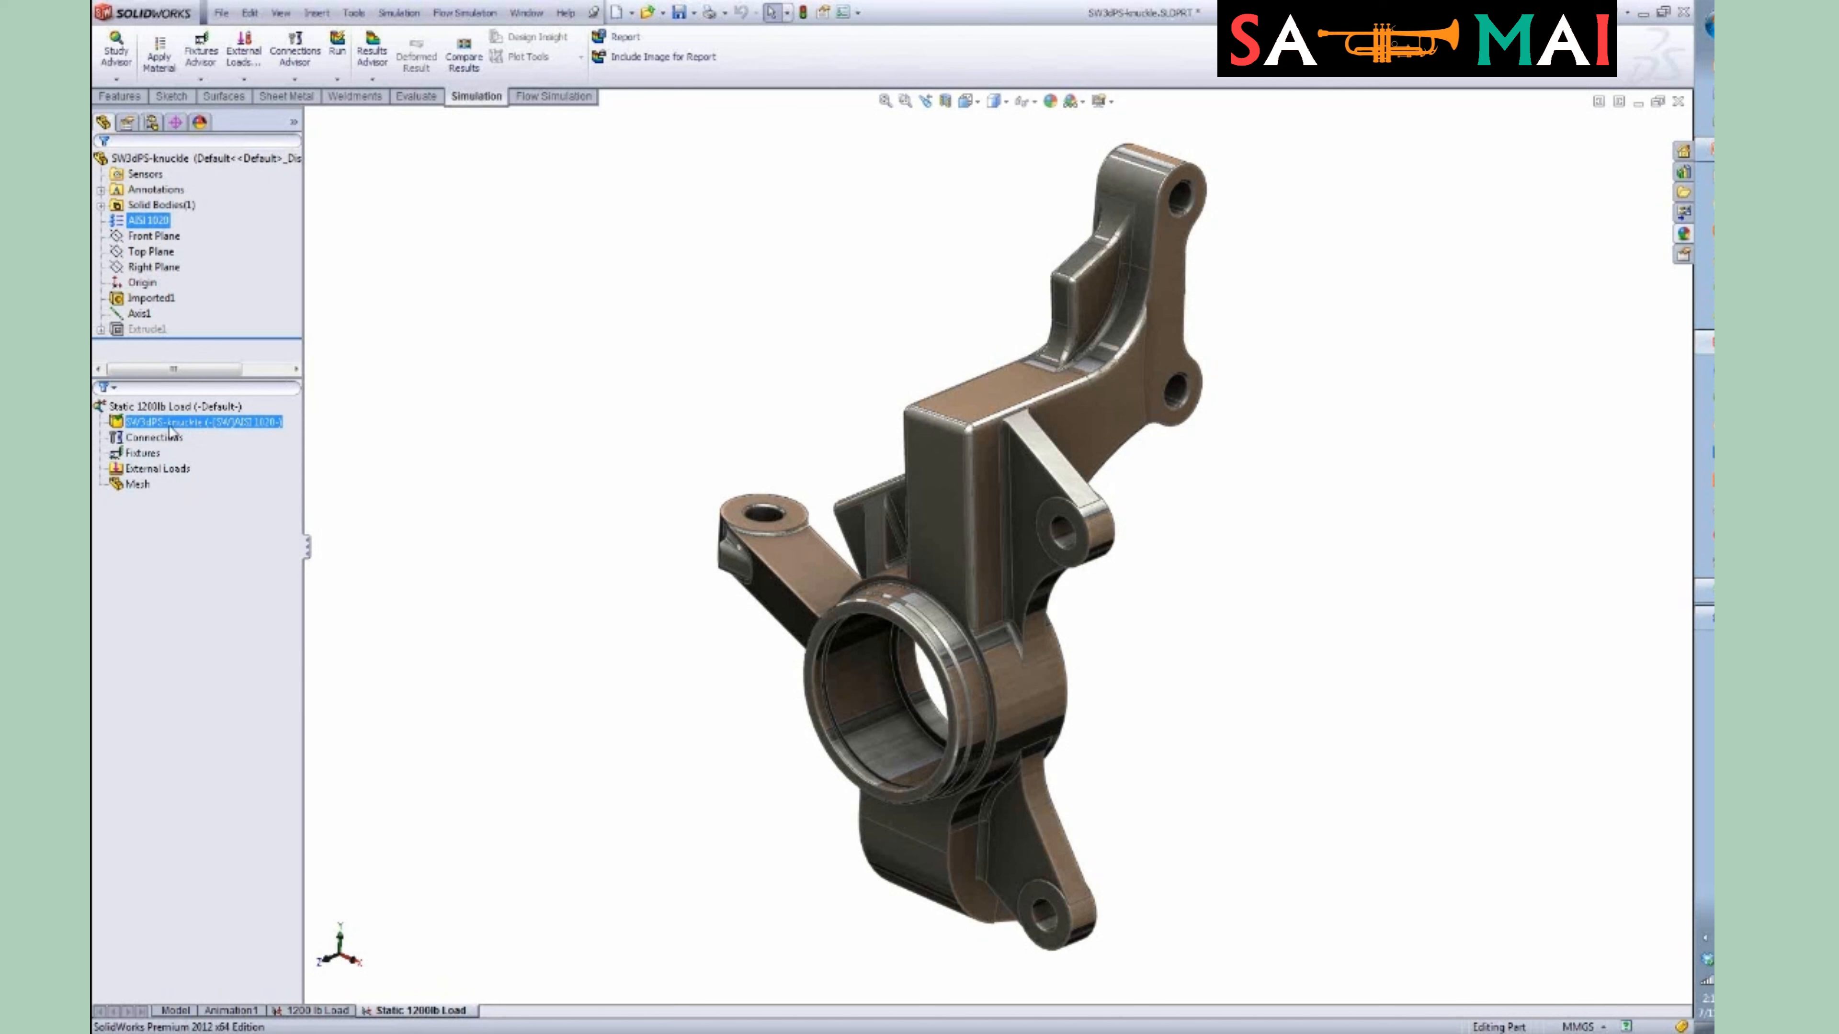
pyautogui.click(397, 475)
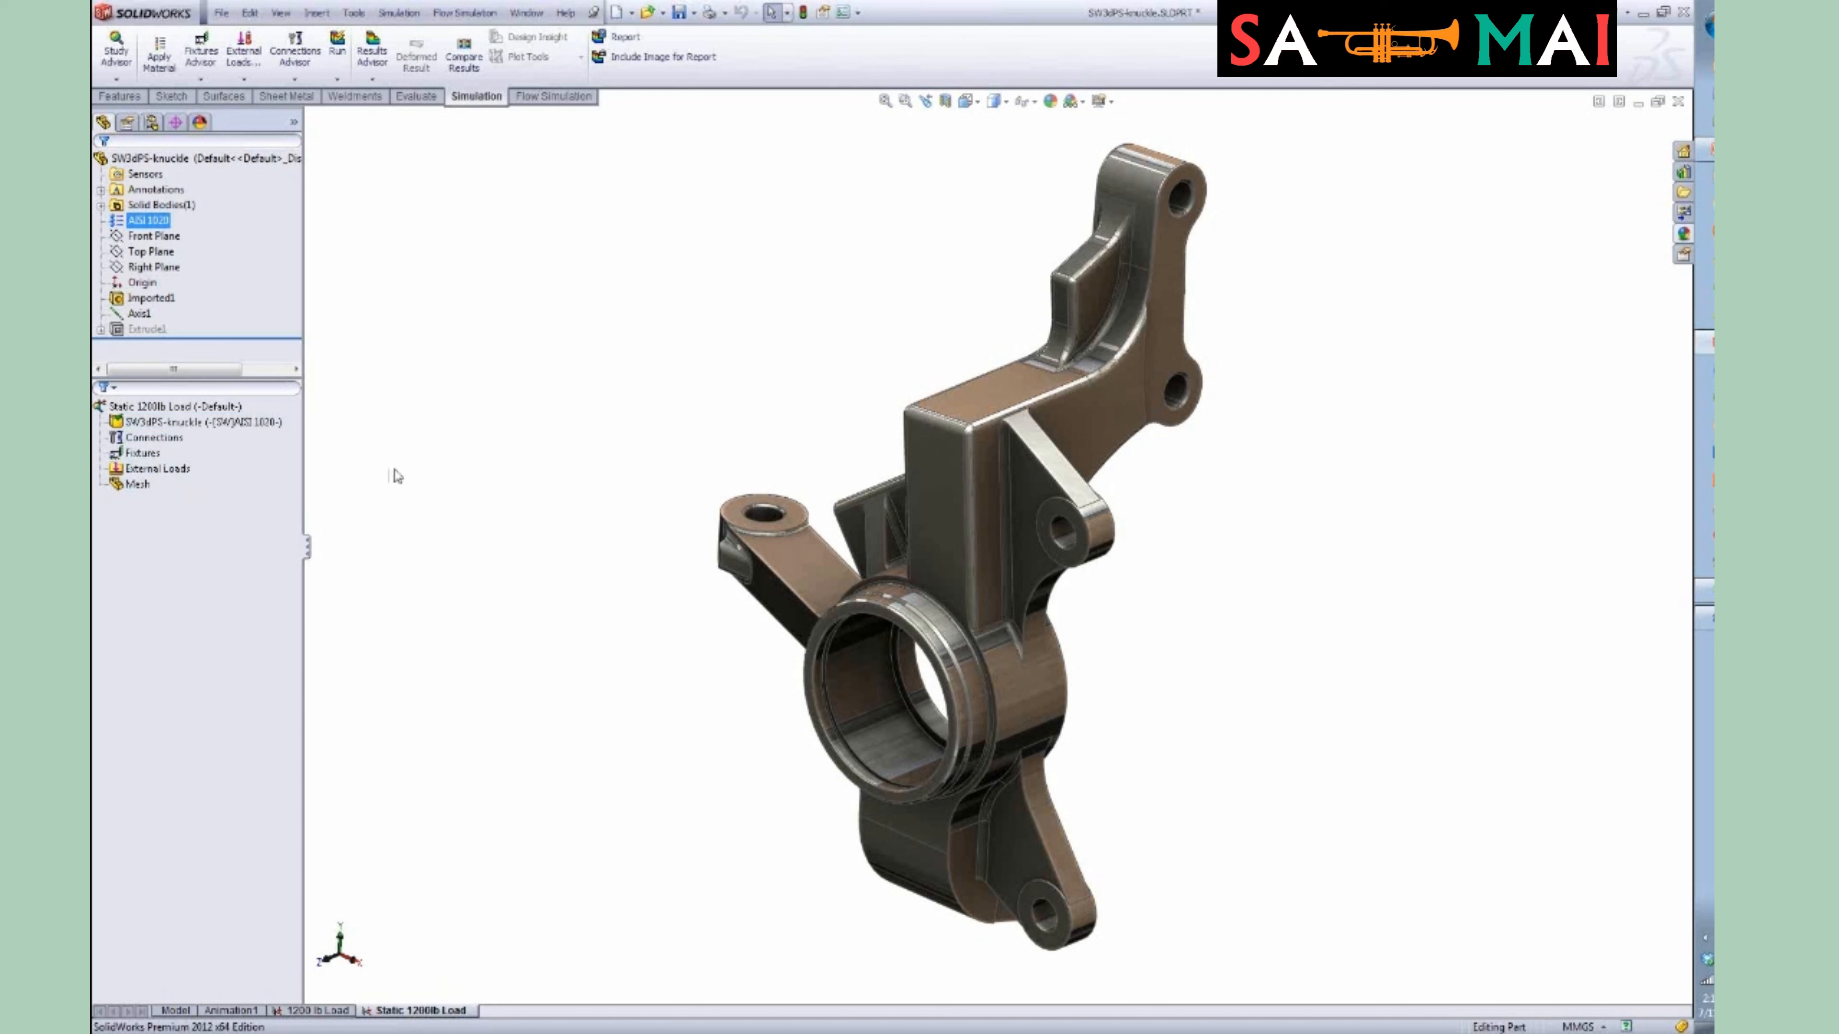
# Start a Fixed Geometry fixture on the hole faces of the upper side lug, the steering arm end and the lower side lug.
pyautogui.rightClick(144, 453)
pyautogui.click(419, 324)
pyautogui.click(149, 469)
pyautogui.click(144, 454)
pyautogui.rightClick(143, 456)
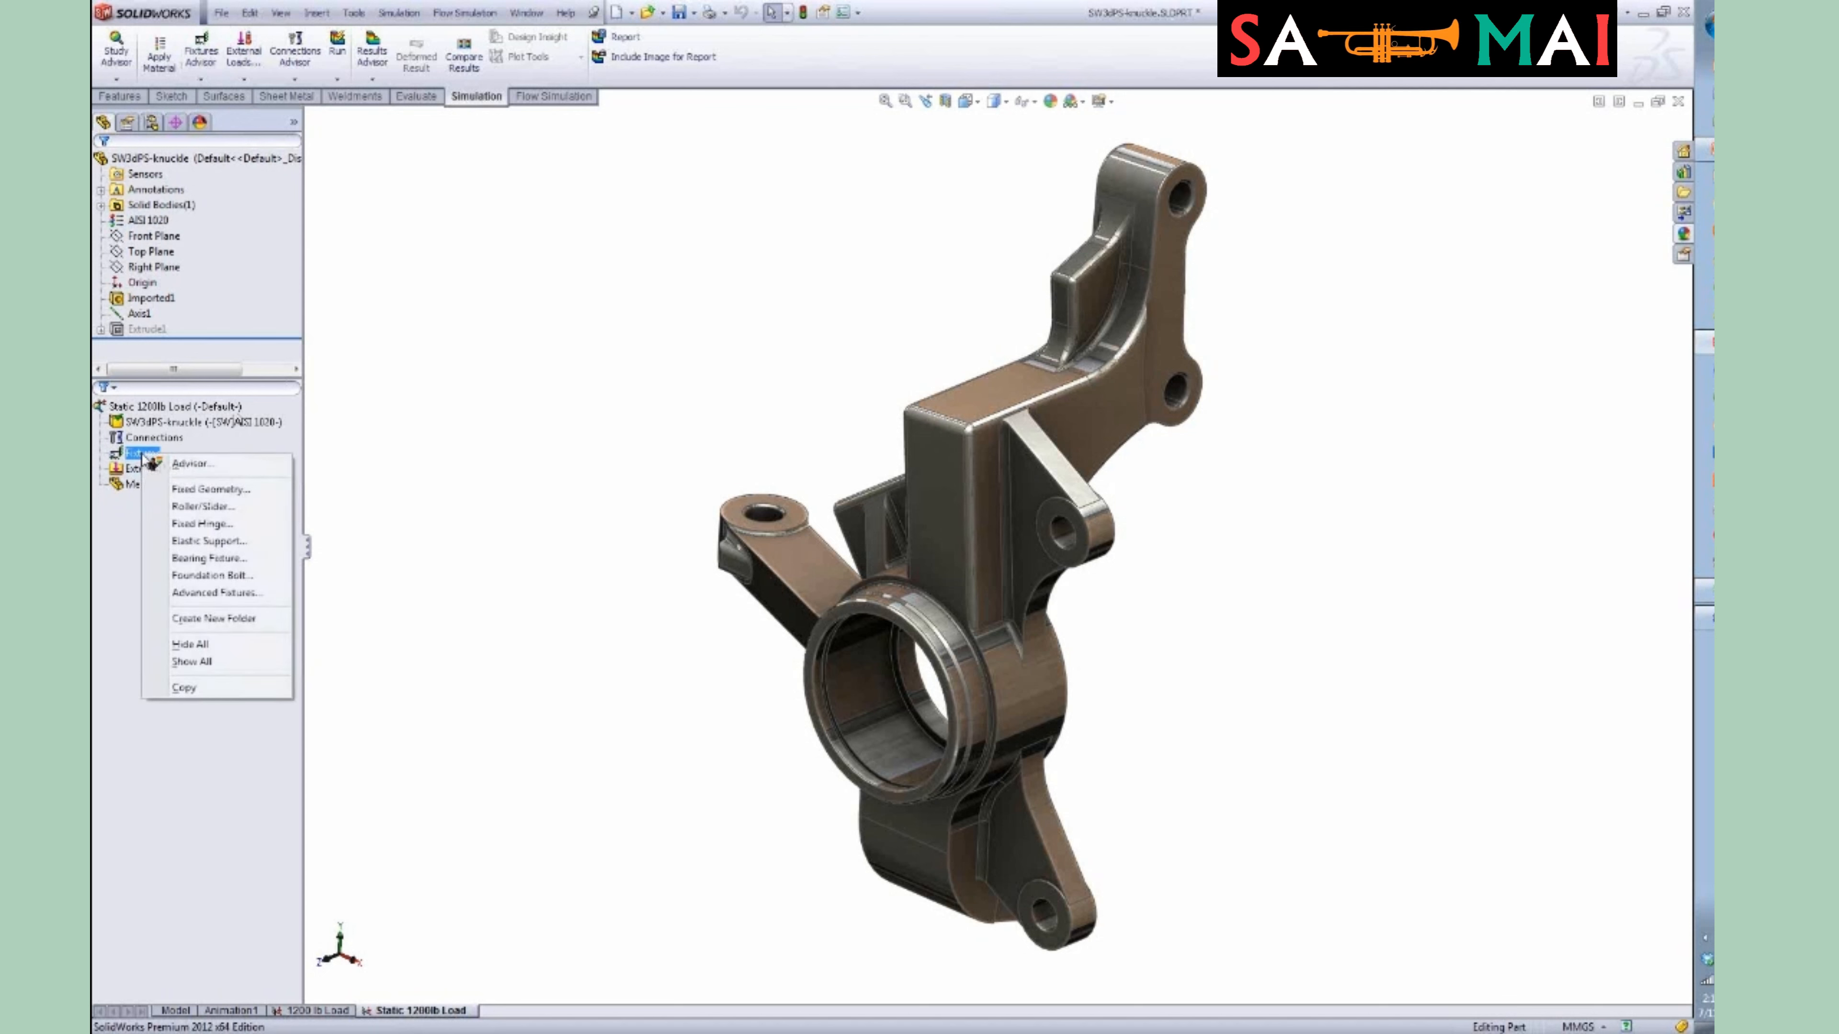
pyautogui.click(204, 490)
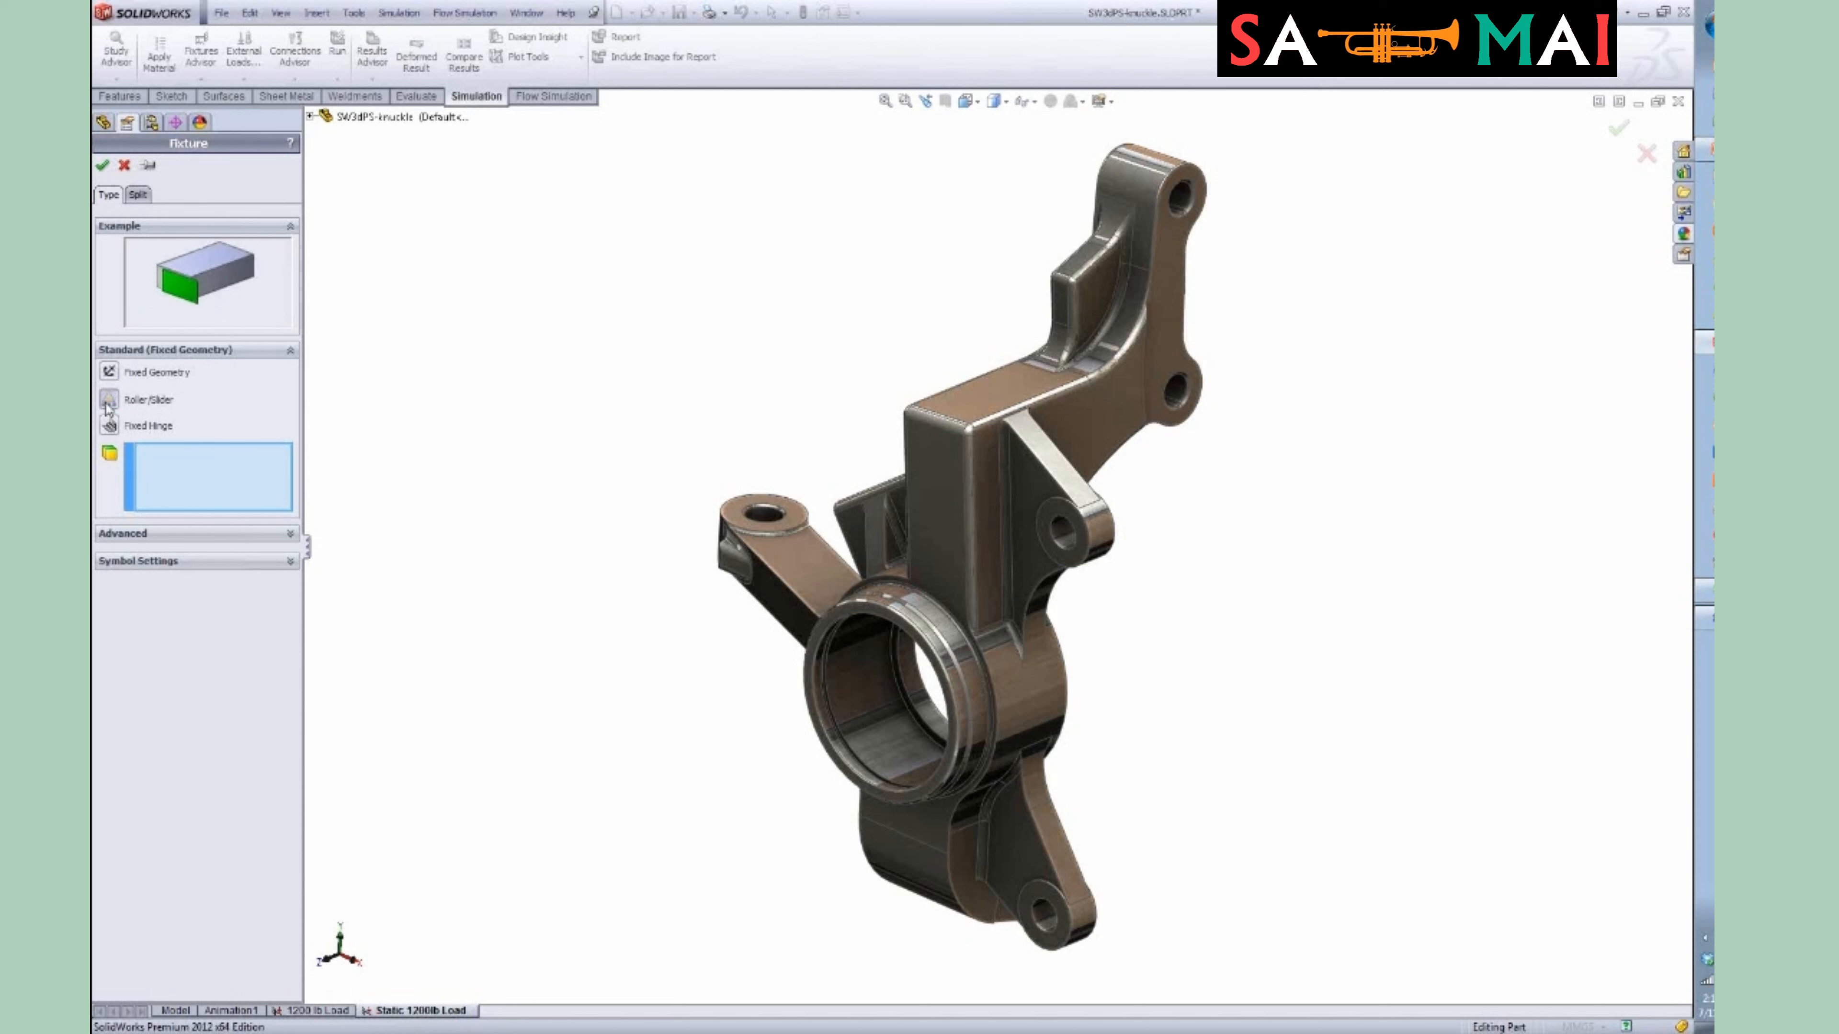
pyautogui.click(110, 426)
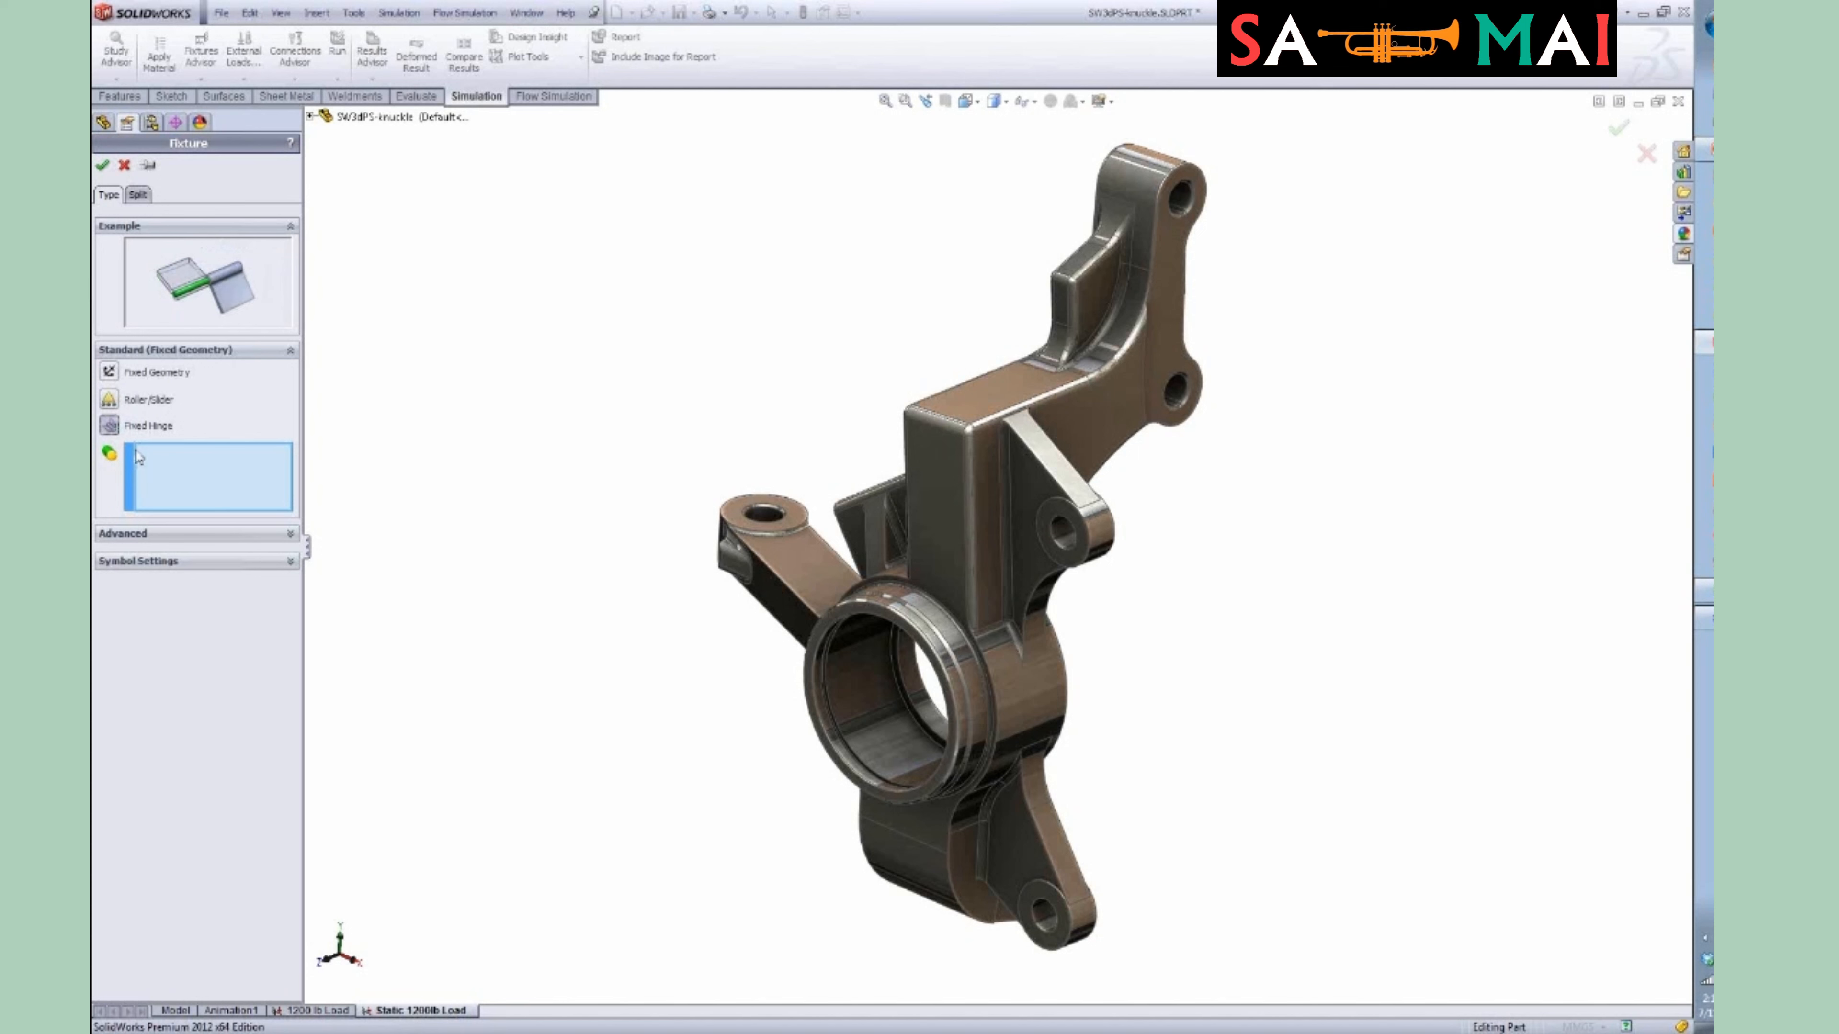
pyautogui.click(121, 536)
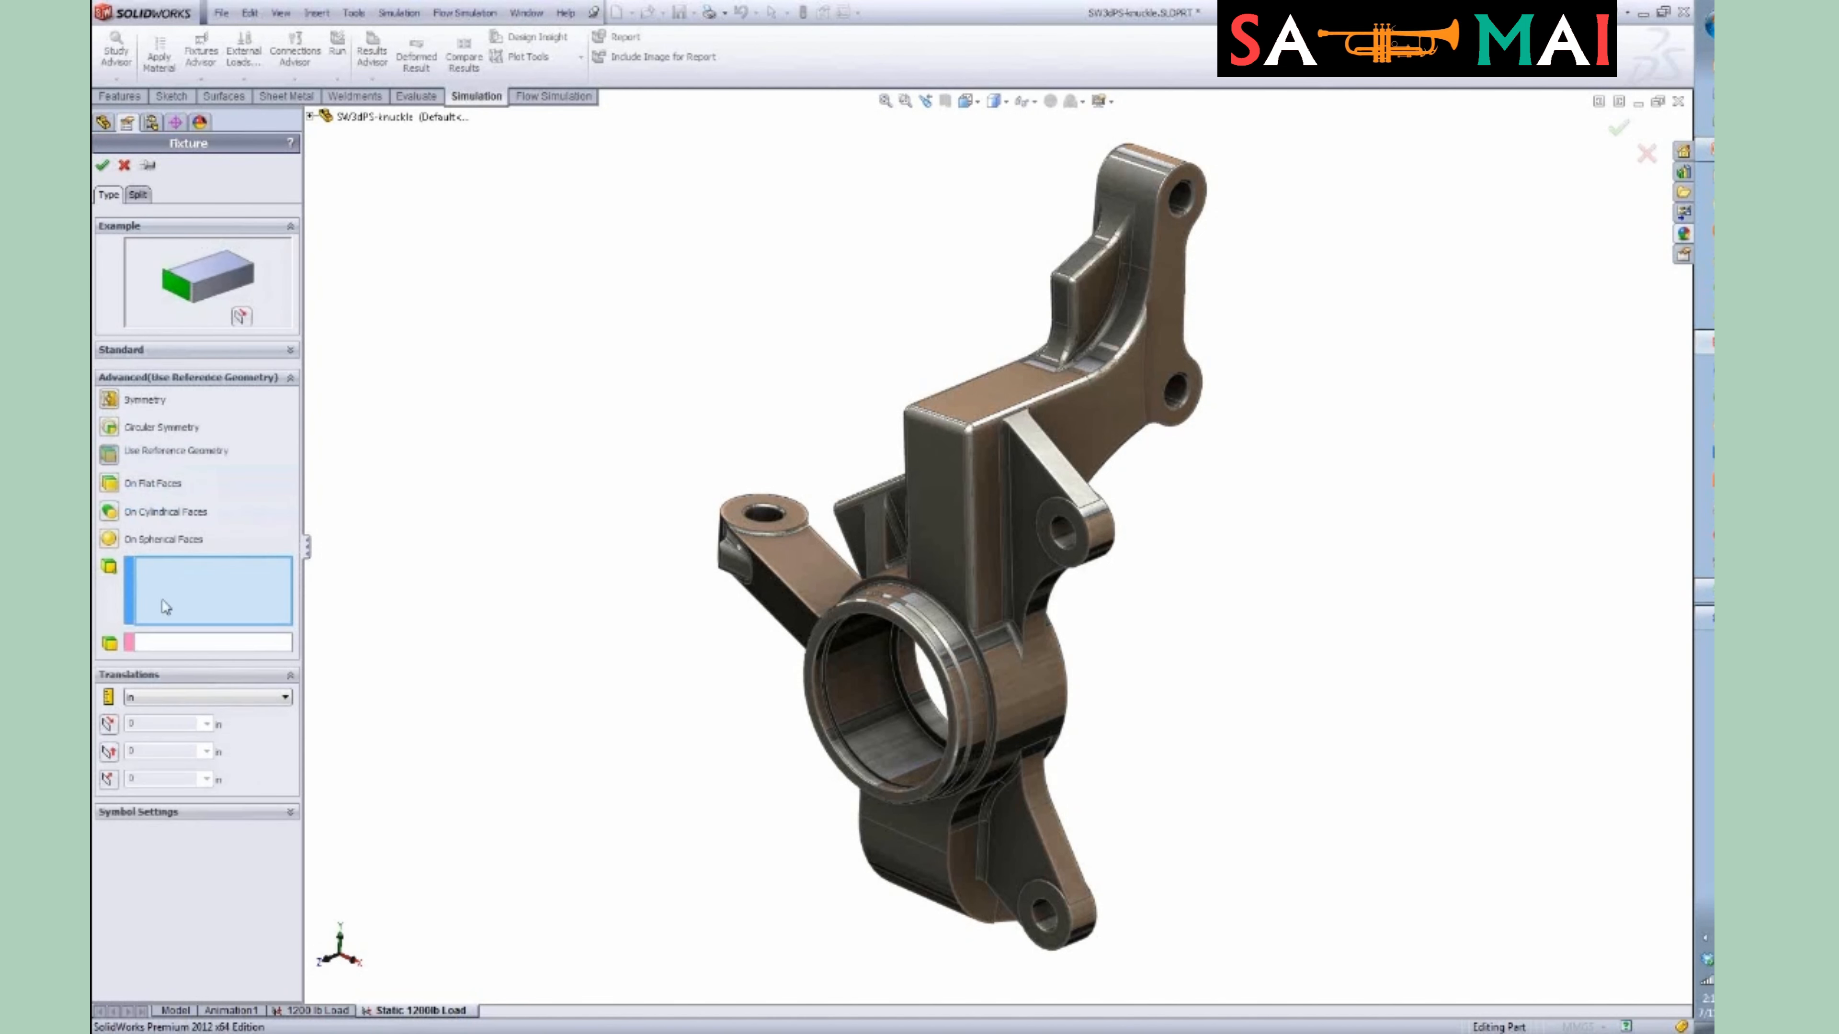
pyautogui.click(154, 350)
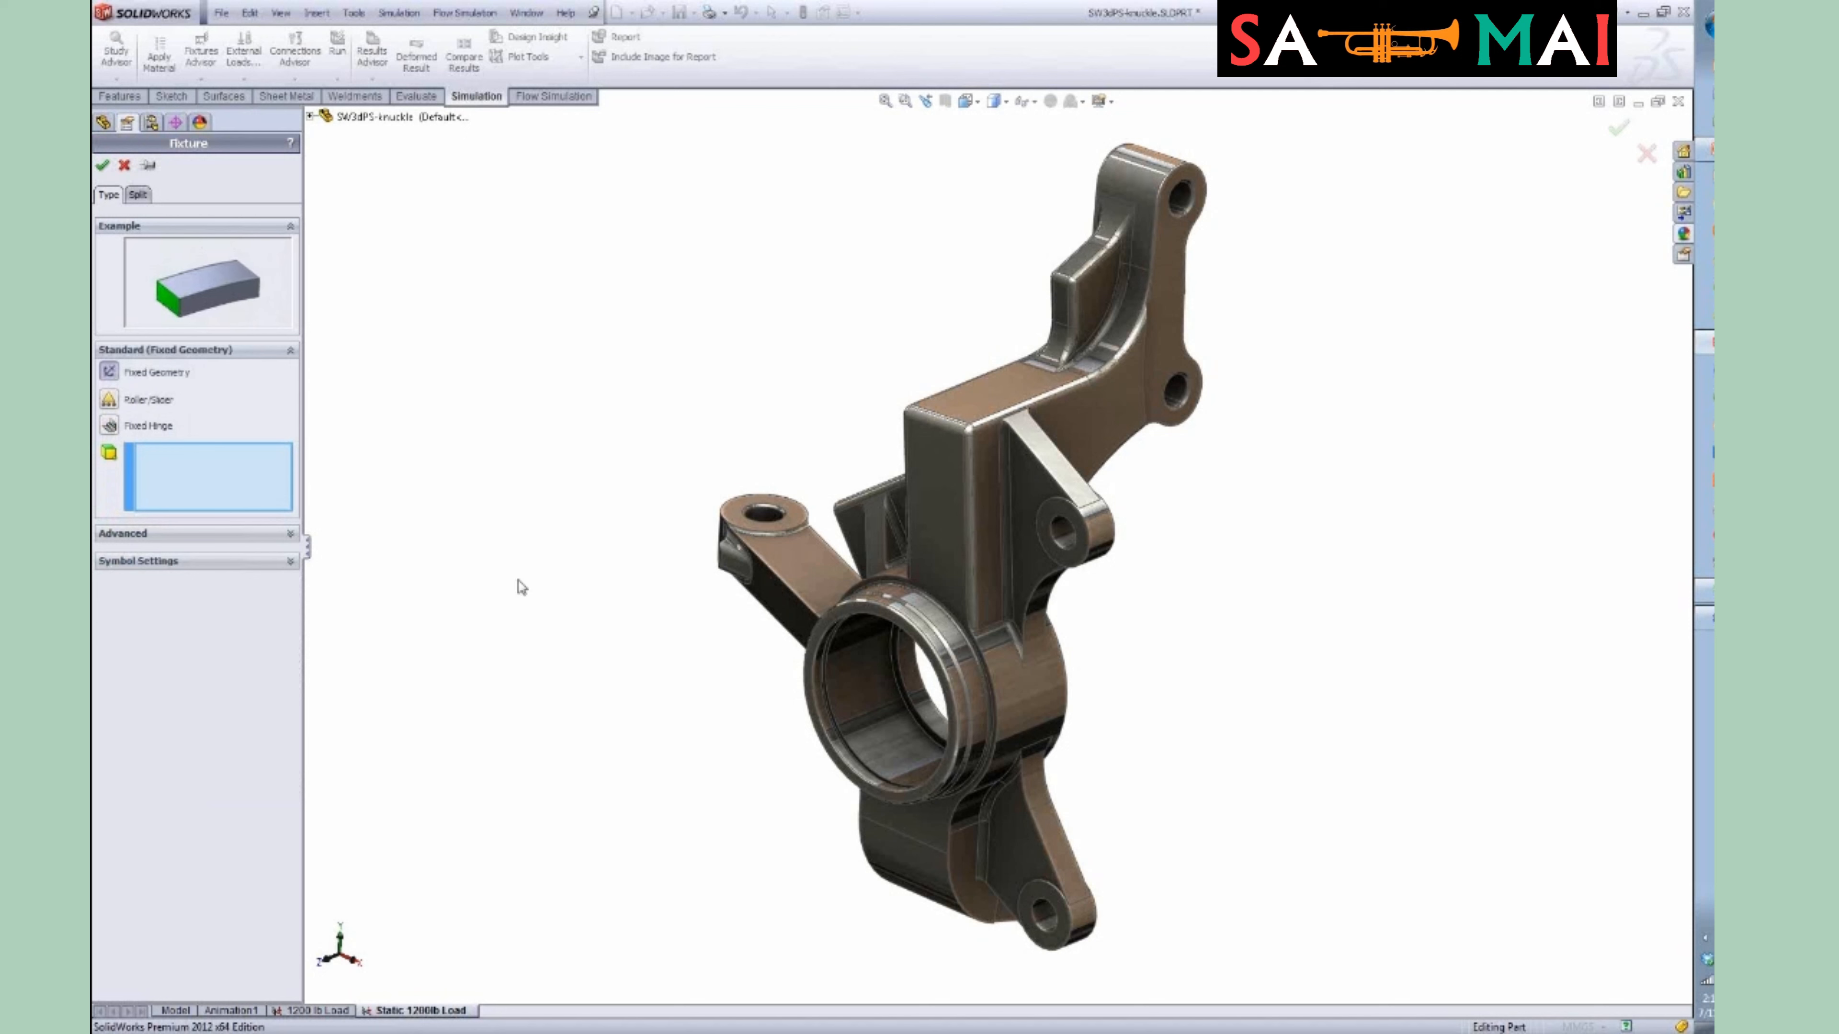
pyautogui.click(1063, 542)
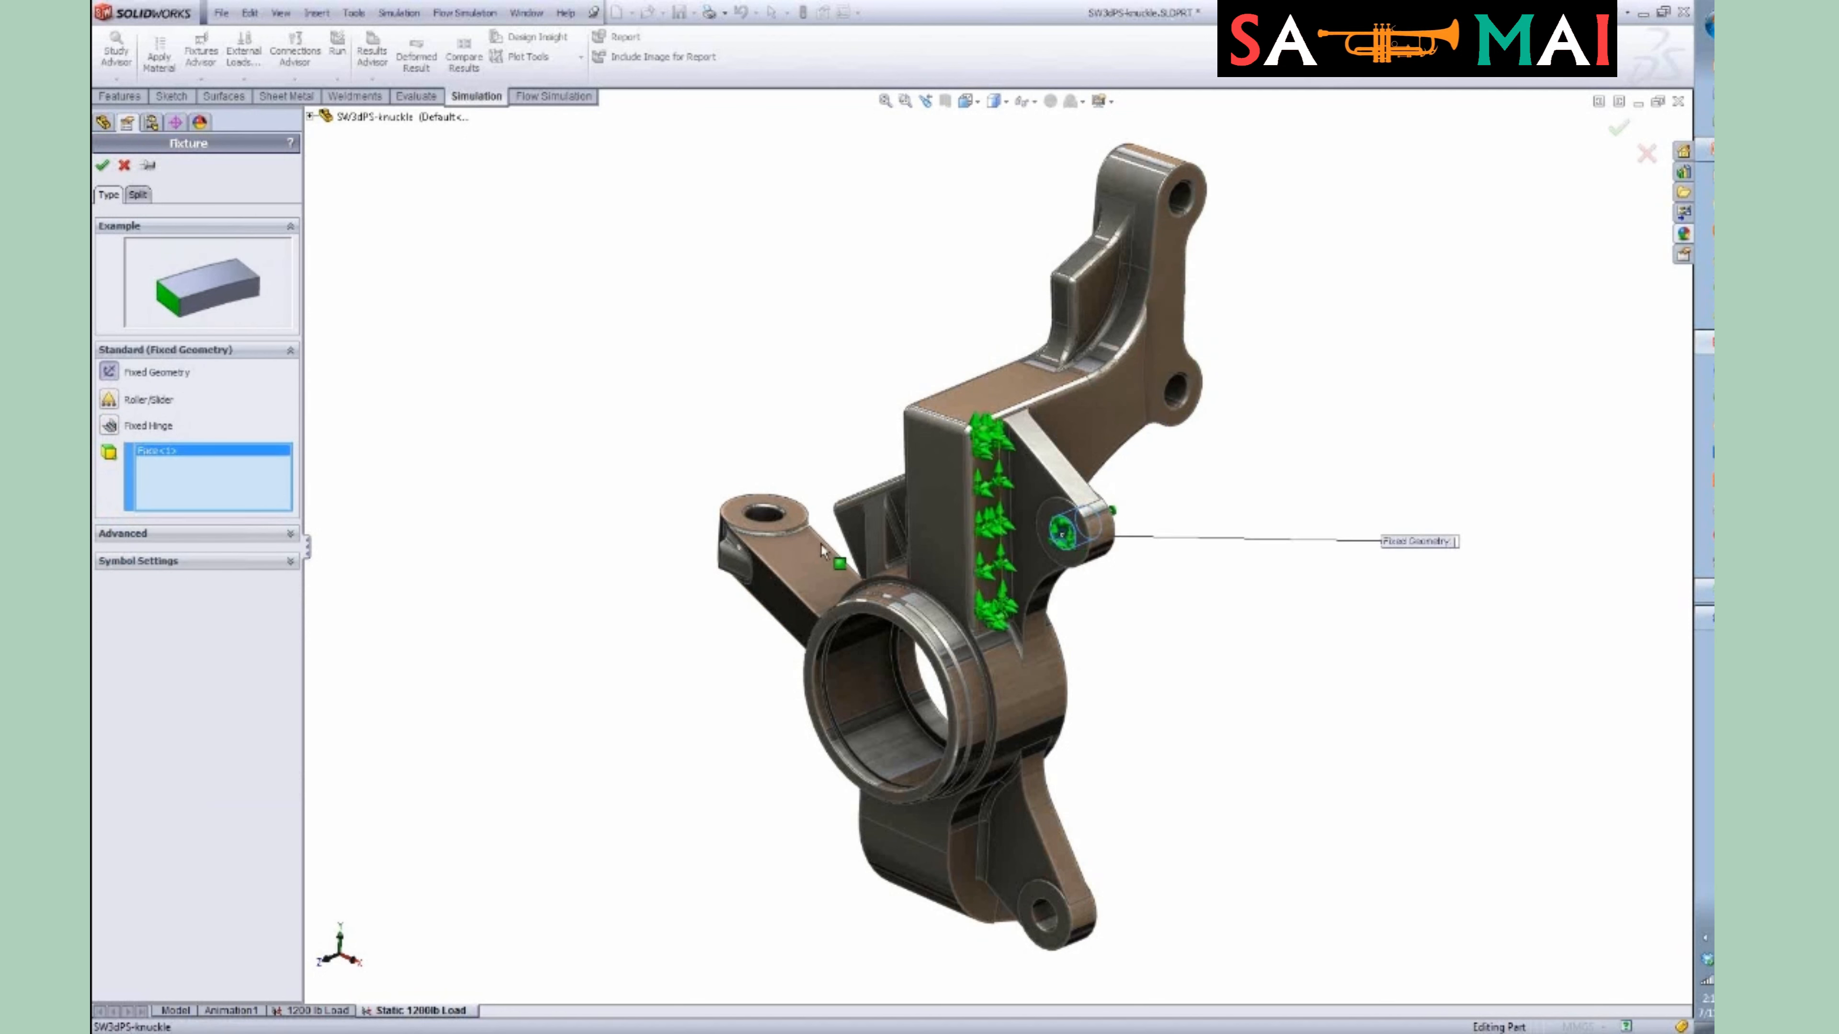
pyautogui.click(762, 516)
pyautogui.click(1045, 898)
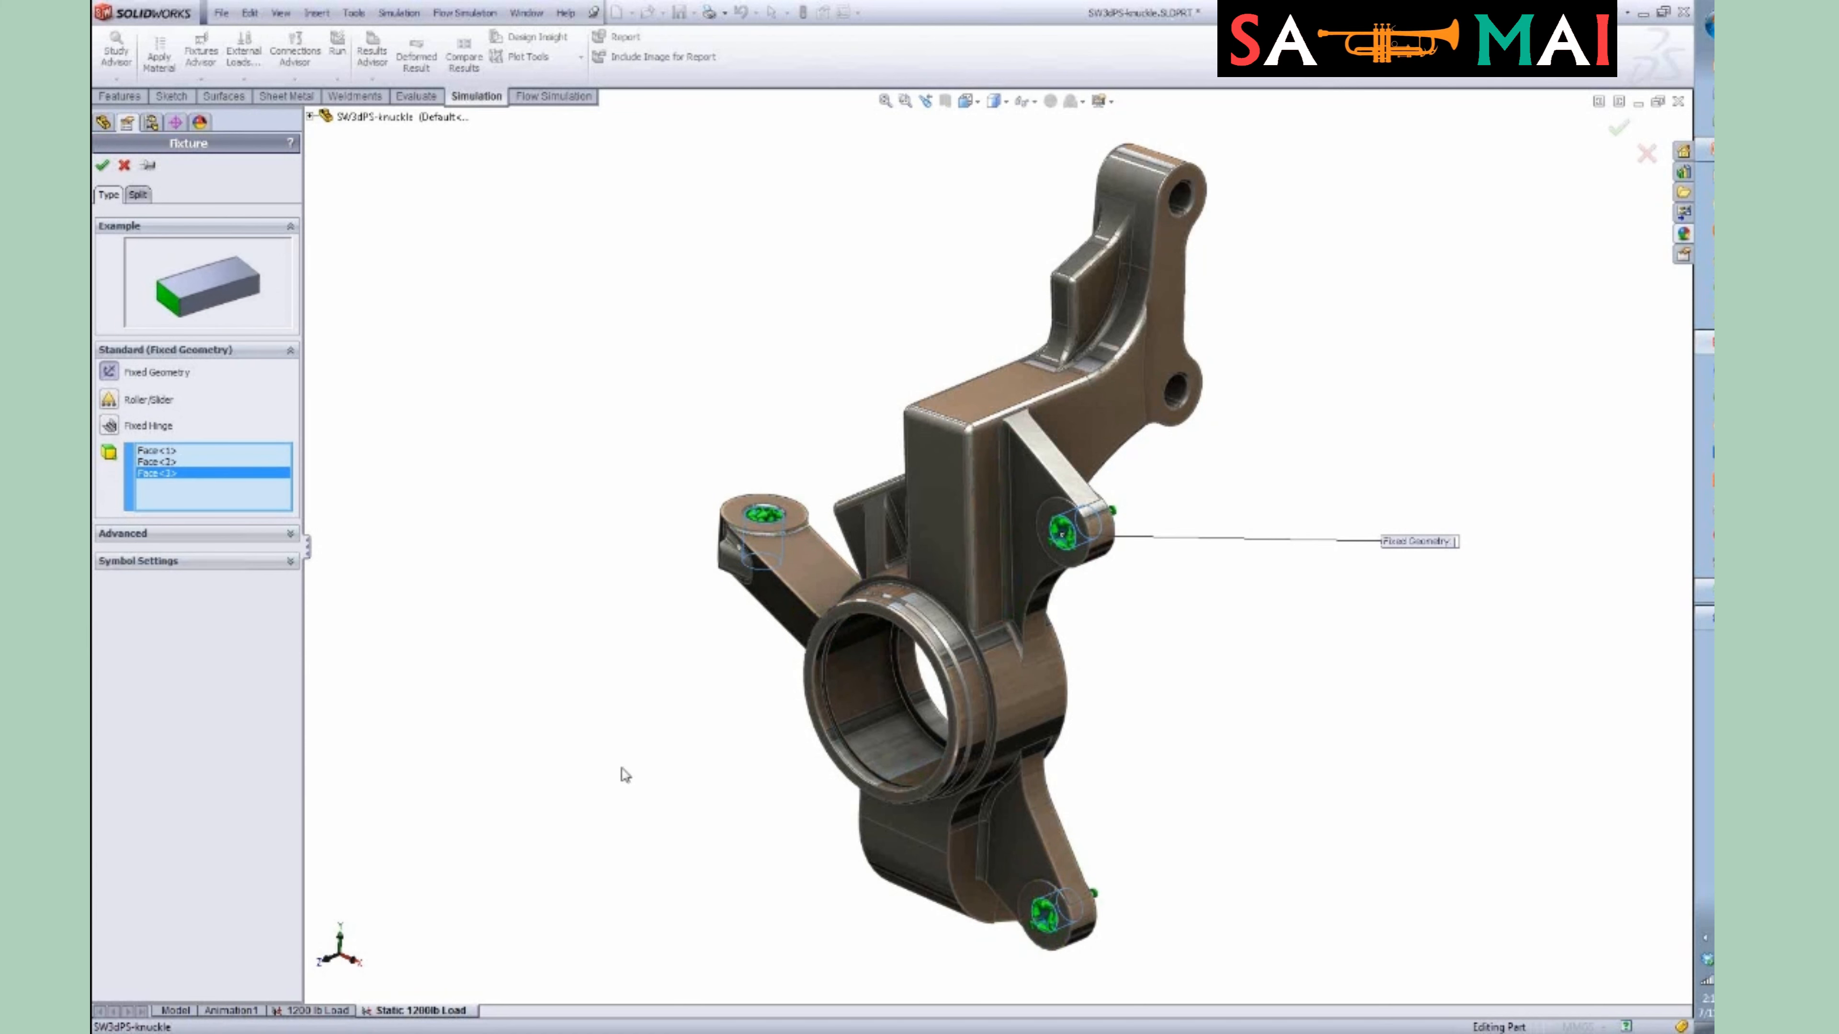
# Add the large hole face of the angled square bracket to the fixed geometry selection.
pyautogui.moveTo(626, 773); pyautogui.dragTo(936, 727, button='middle')
pyautogui.scroll(-5, 953, 443)
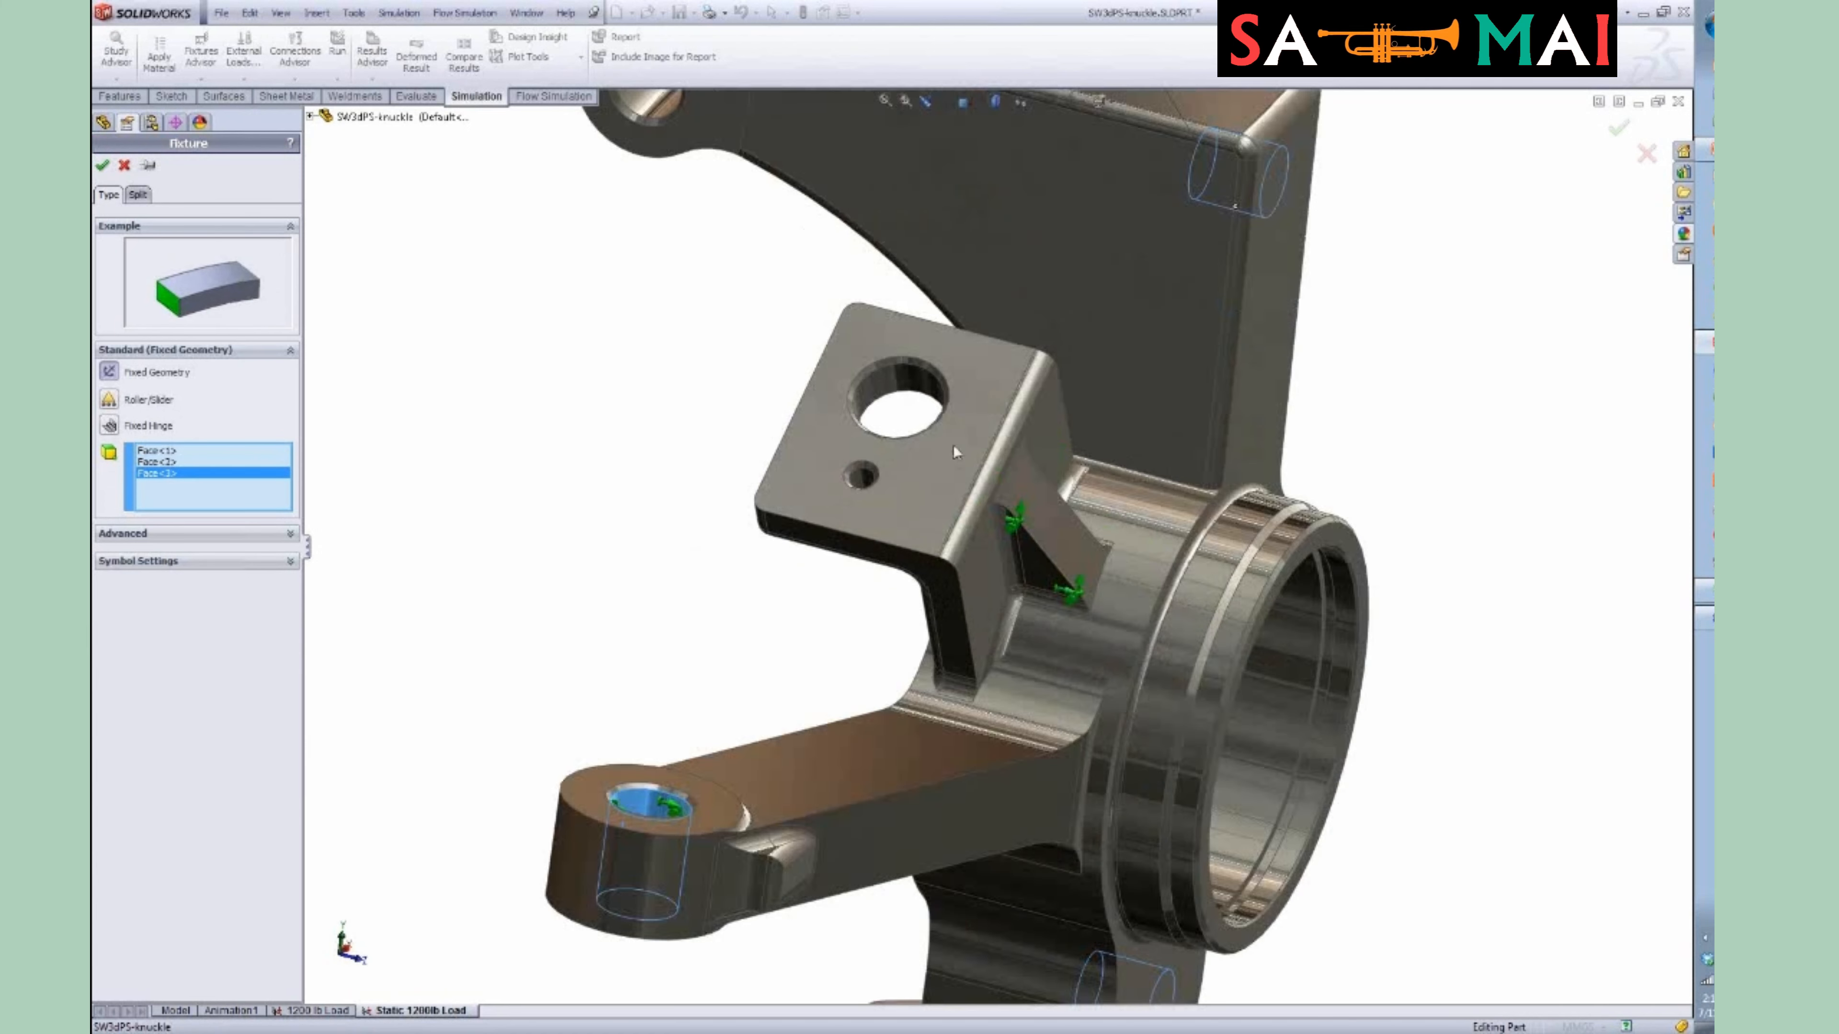
pyautogui.click(931, 390)
pyautogui.scroll(5, 993, 641)
pyautogui.scroll(-6, 941, 782)
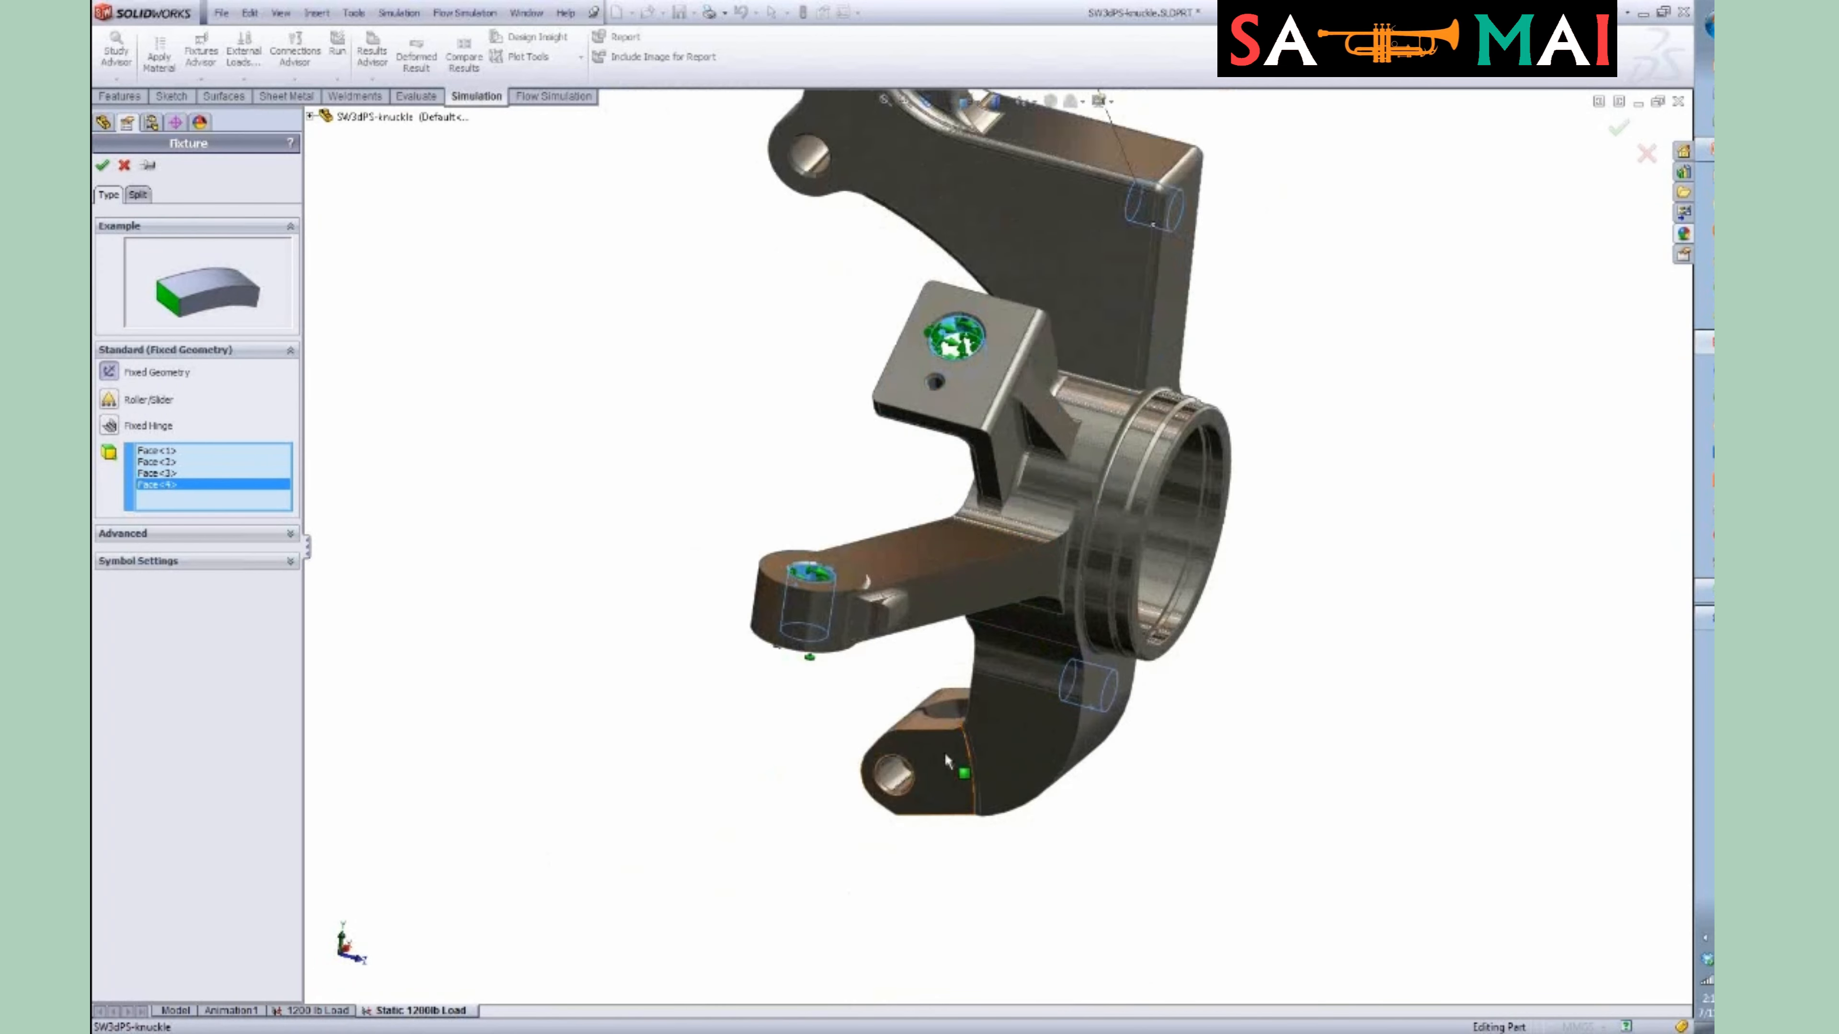
# Add both bore faces of the knuckle's lower clevis to the fixed geometry selection and apply the fixture.
pyautogui.click(849, 751)
pyautogui.moveTo(712, 576); pyautogui.dragTo(914, 679, button='middle')
pyautogui.scroll(5, 739, 678)
pyautogui.scroll(-6, 813, 547)
pyautogui.moveTo(813, 546); pyautogui.dragTo(831, 429, button='middle')
pyautogui.click(838, 400)
pyautogui.scroll(8, 998, 568)
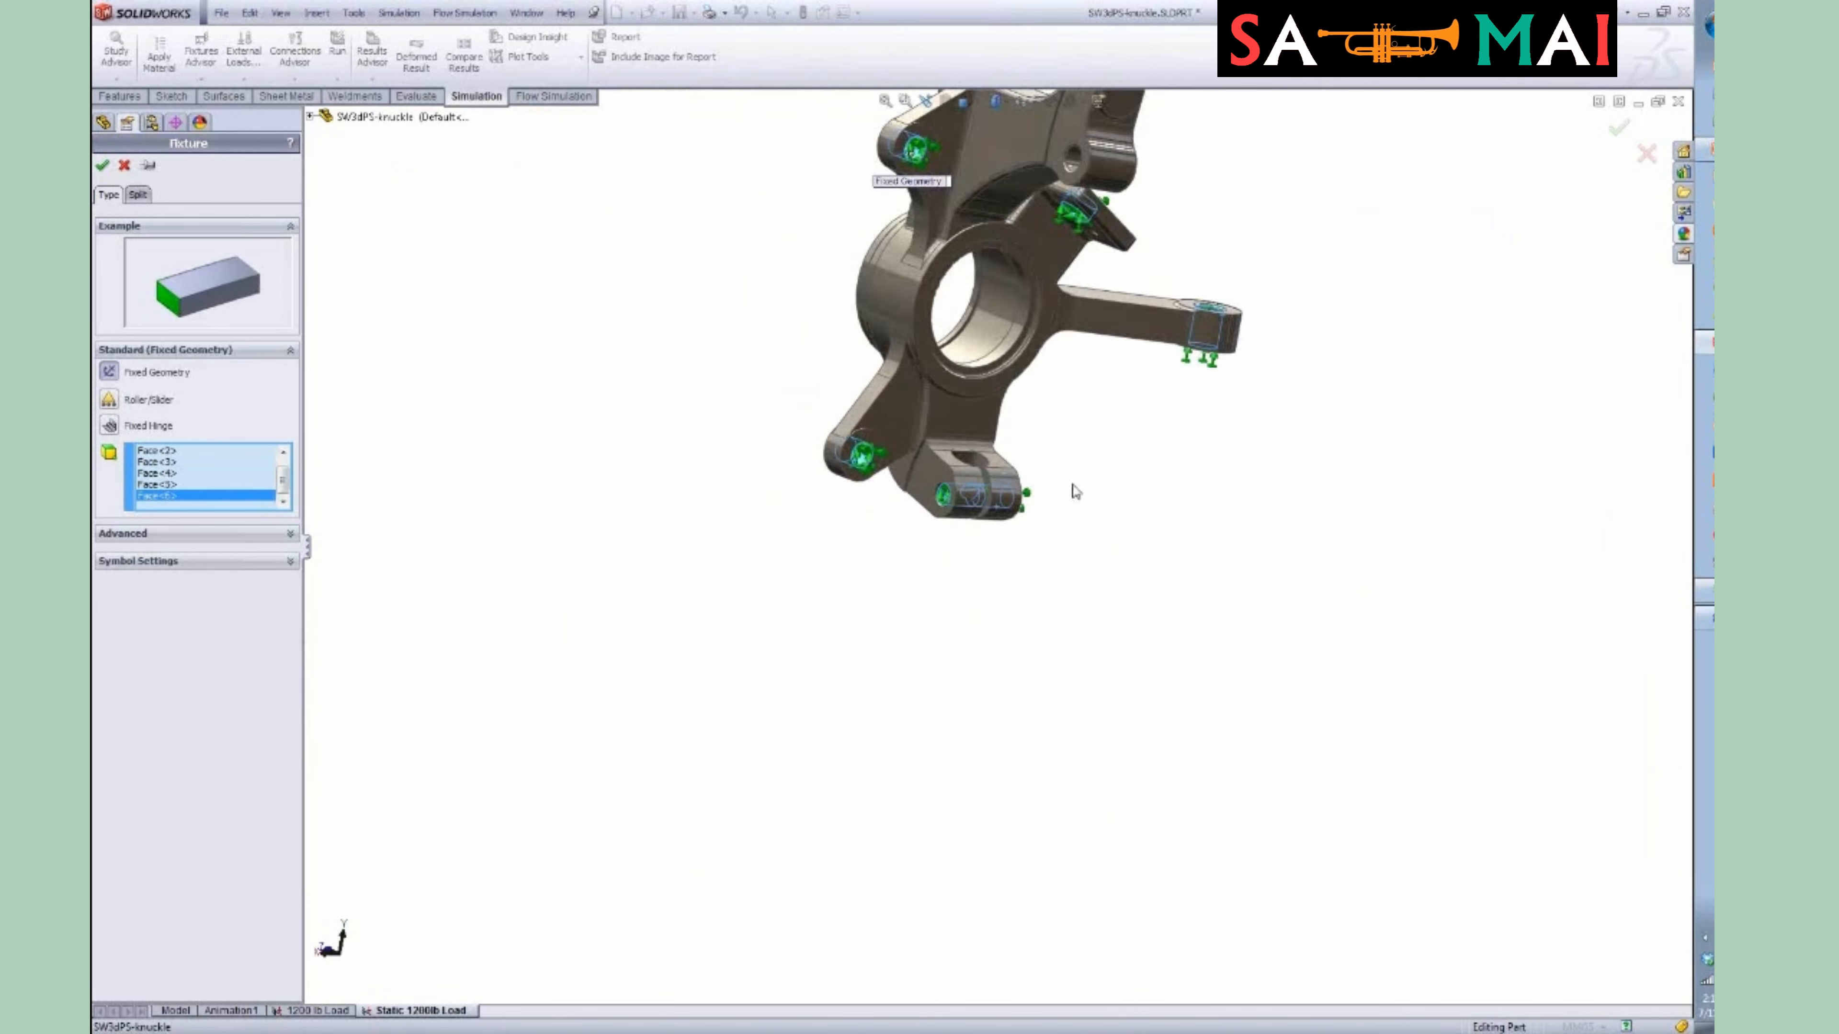
pyautogui.scroll(-4, 1137, 376)
pyautogui.moveTo(1139, 374); pyautogui.dragTo(698, 341, button='middle')
pyautogui.scroll(4, 1006, 572)
pyautogui.scroll(-5, 1109, 396)
pyautogui.moveTo(1102, 785); pyautogui.dragTo(849, 736, button='middle')
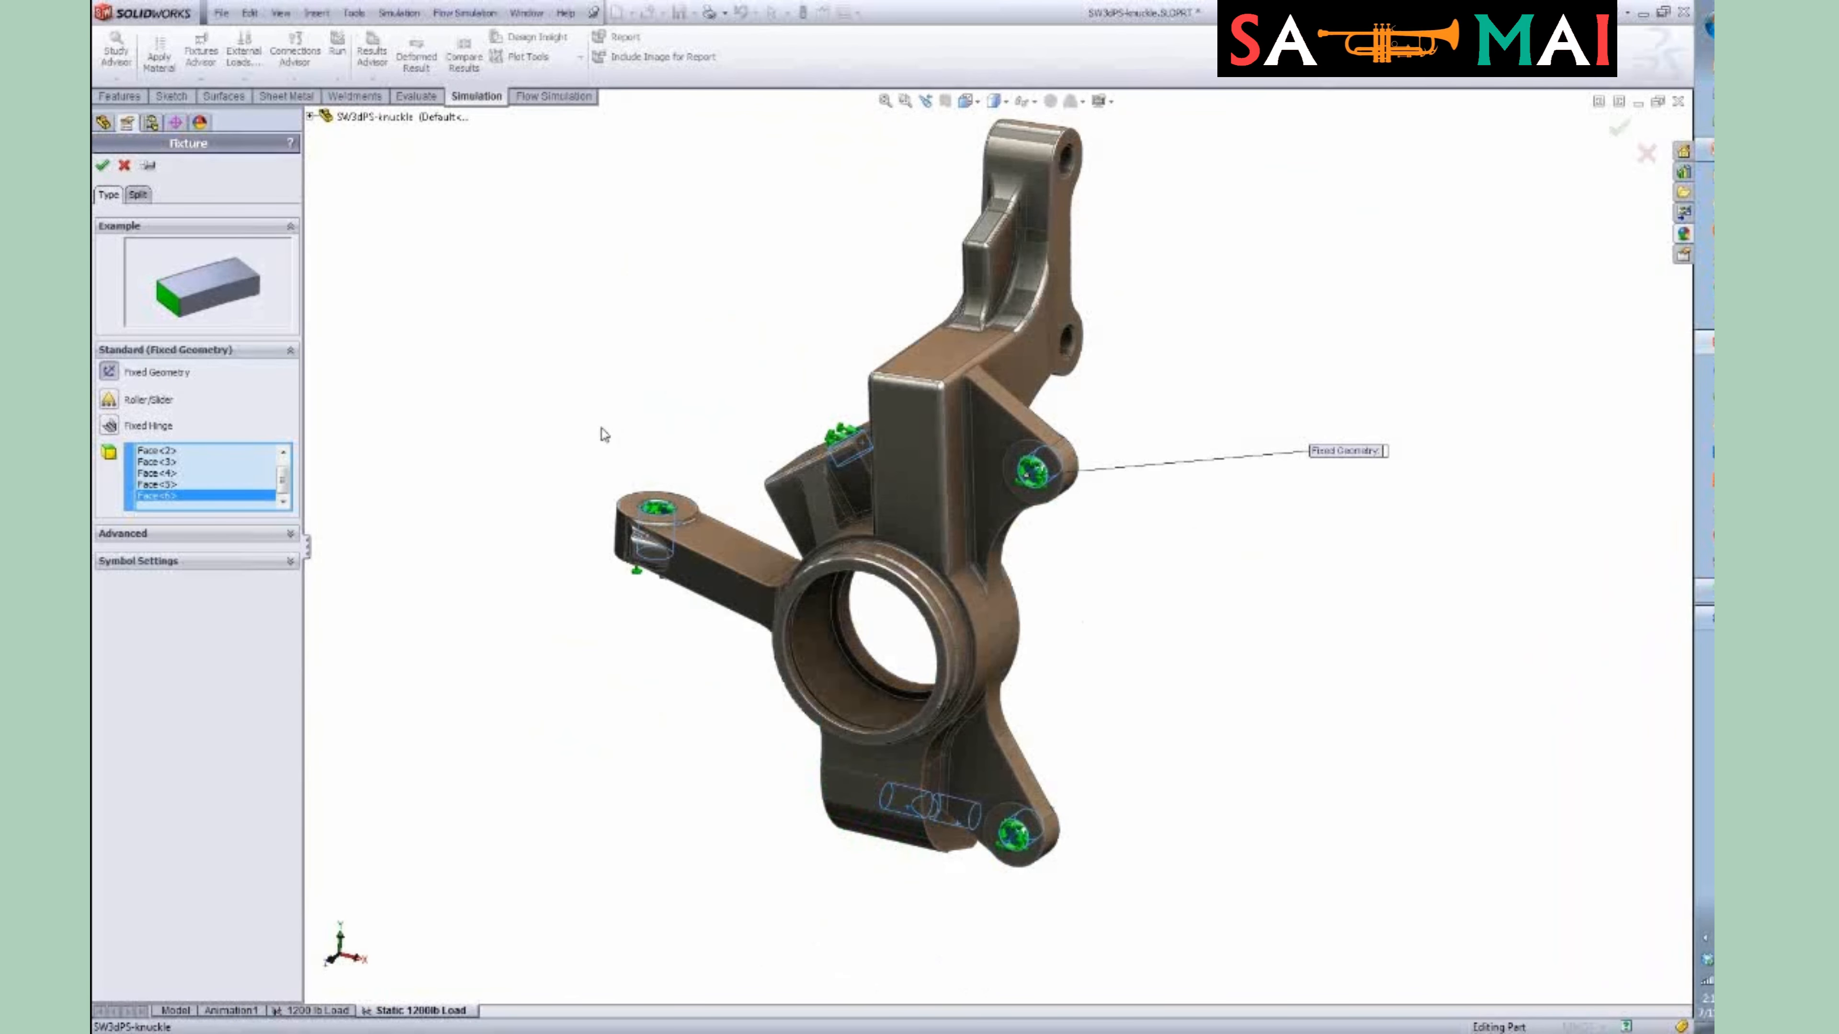
pyautogui.moveTo(515, 406); pyautogui.dragTo(514, 427, button='middle')
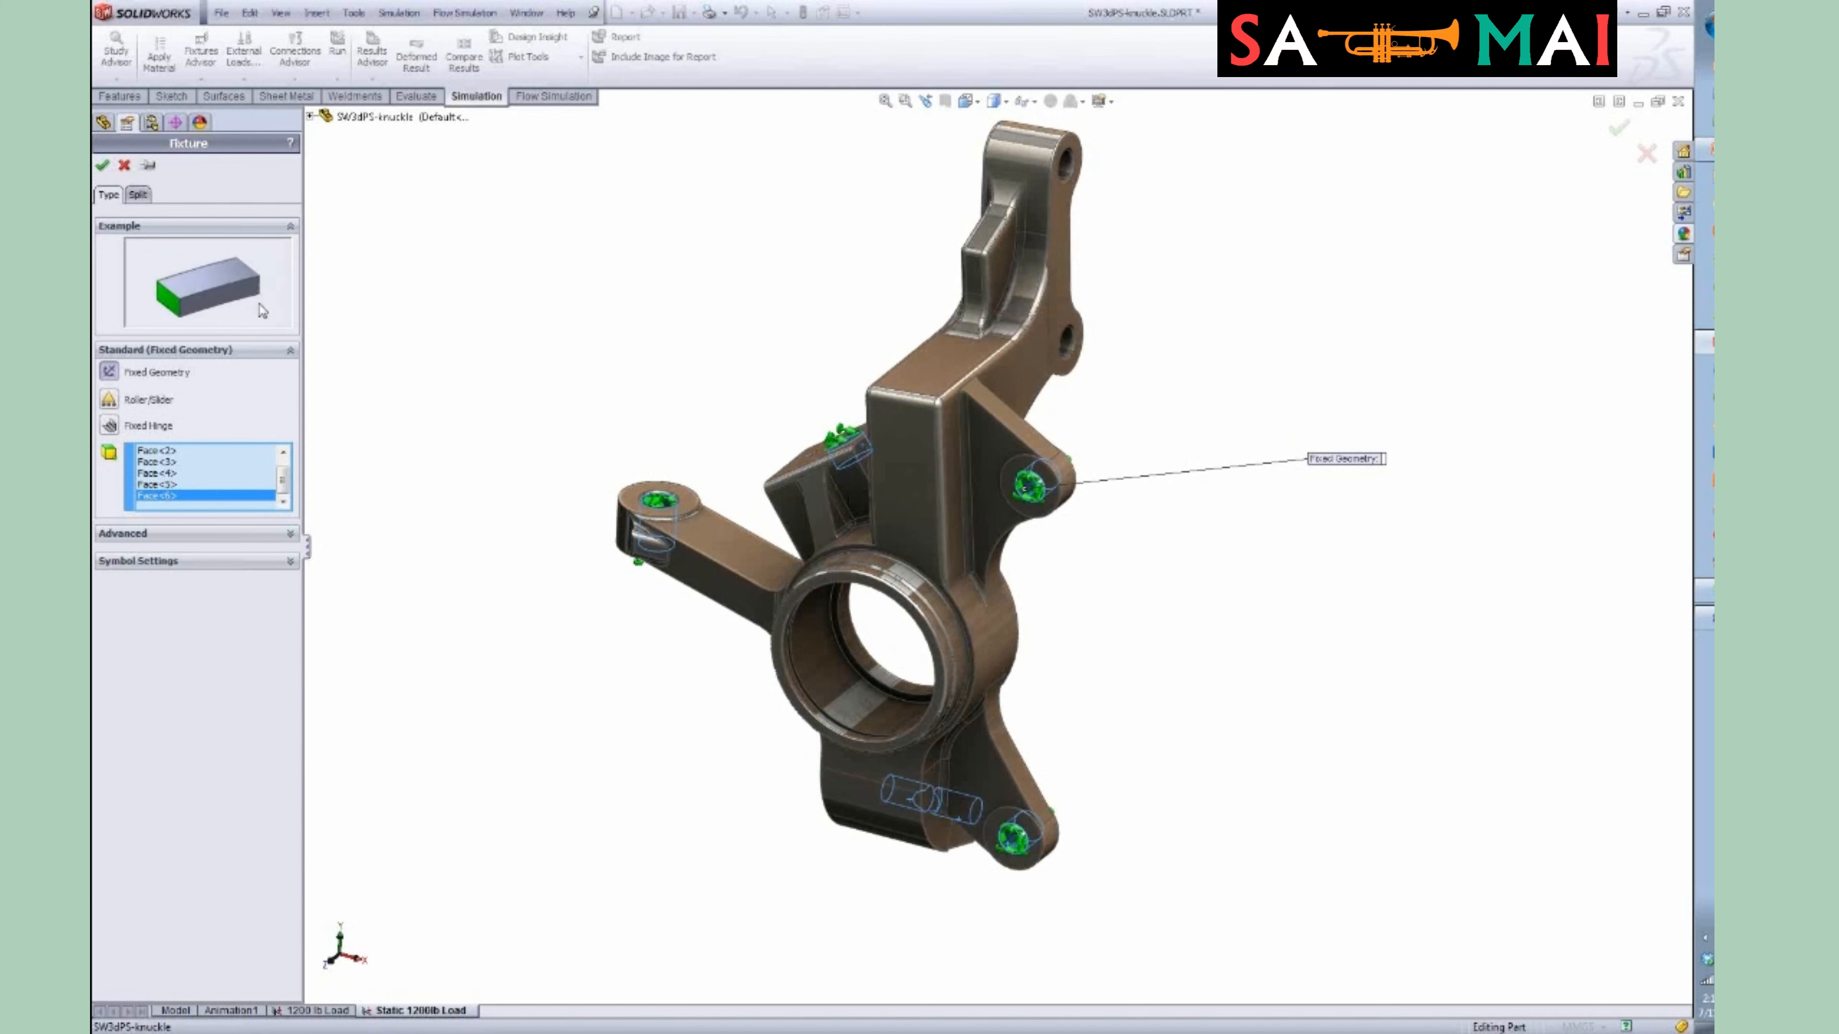
pyautogui.click(103, 165)
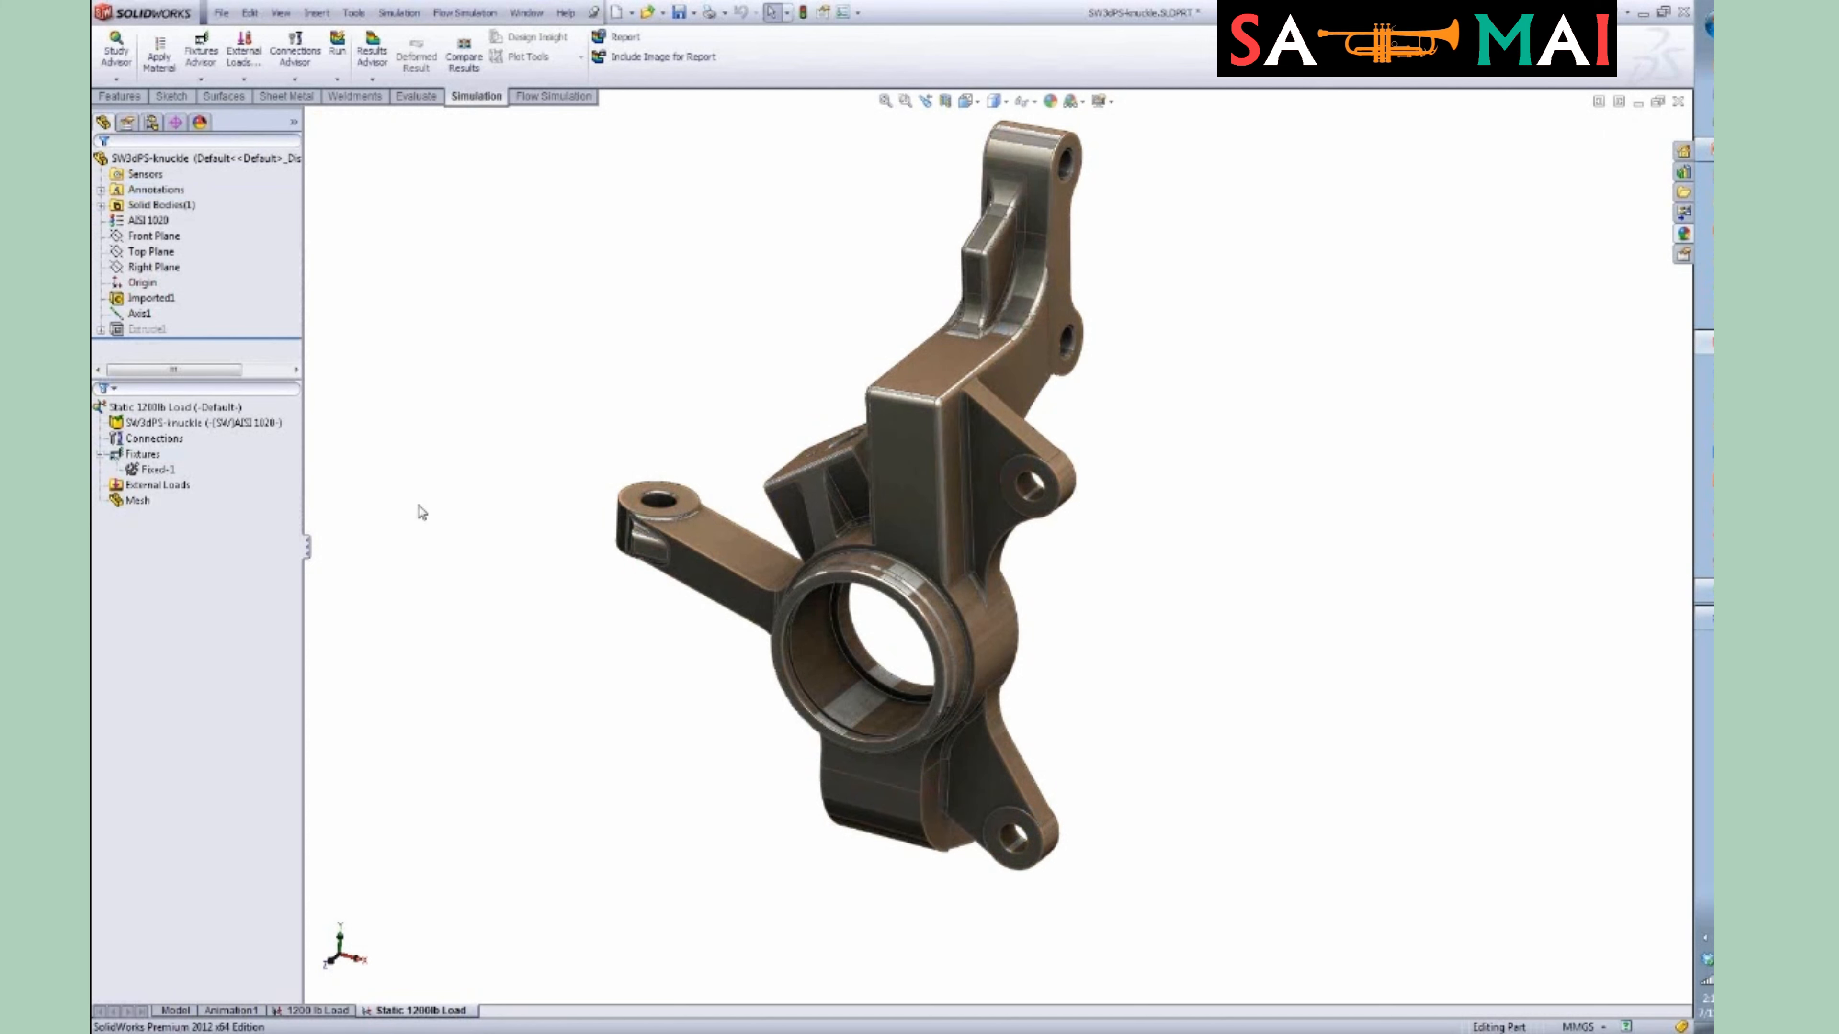
# Start a force load on the two hole faces at the end of the knuckle's upper arm.
pyautogui.moveTo(435, 509); pyautogui.dragTo(583, 394, button='middle')
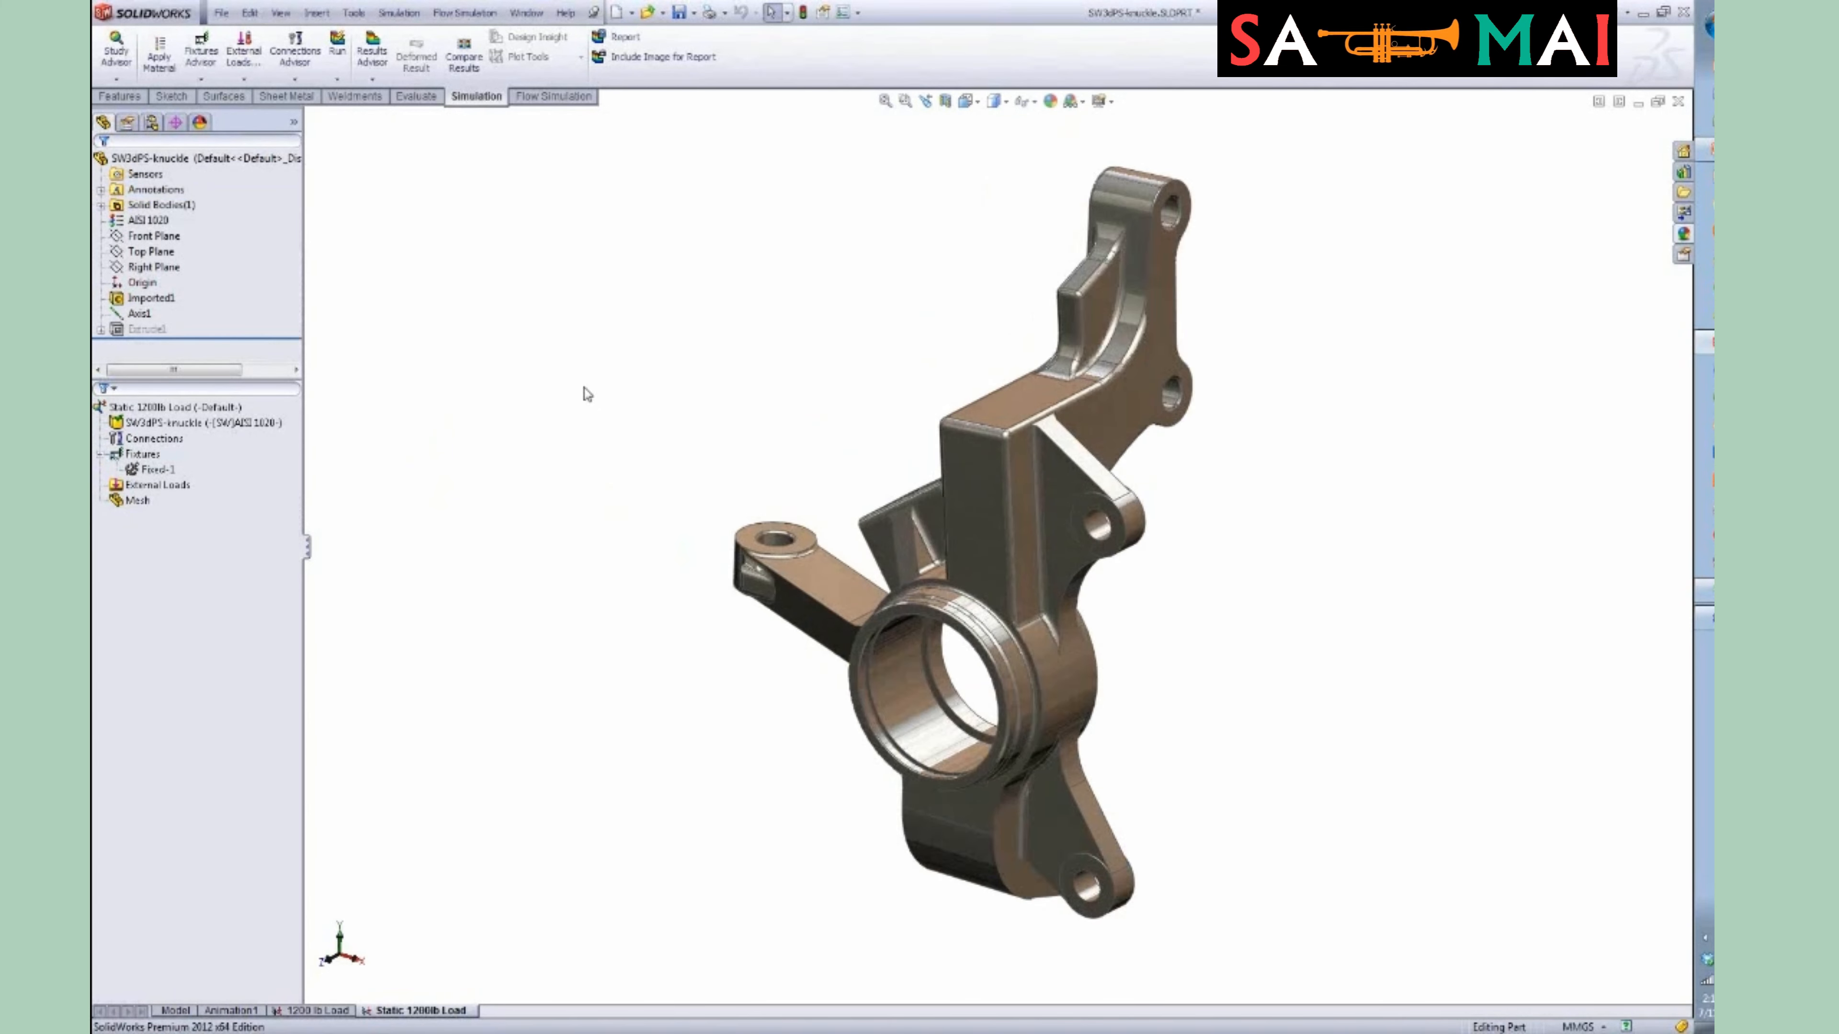
pyautogui.rightClick(185, 485)
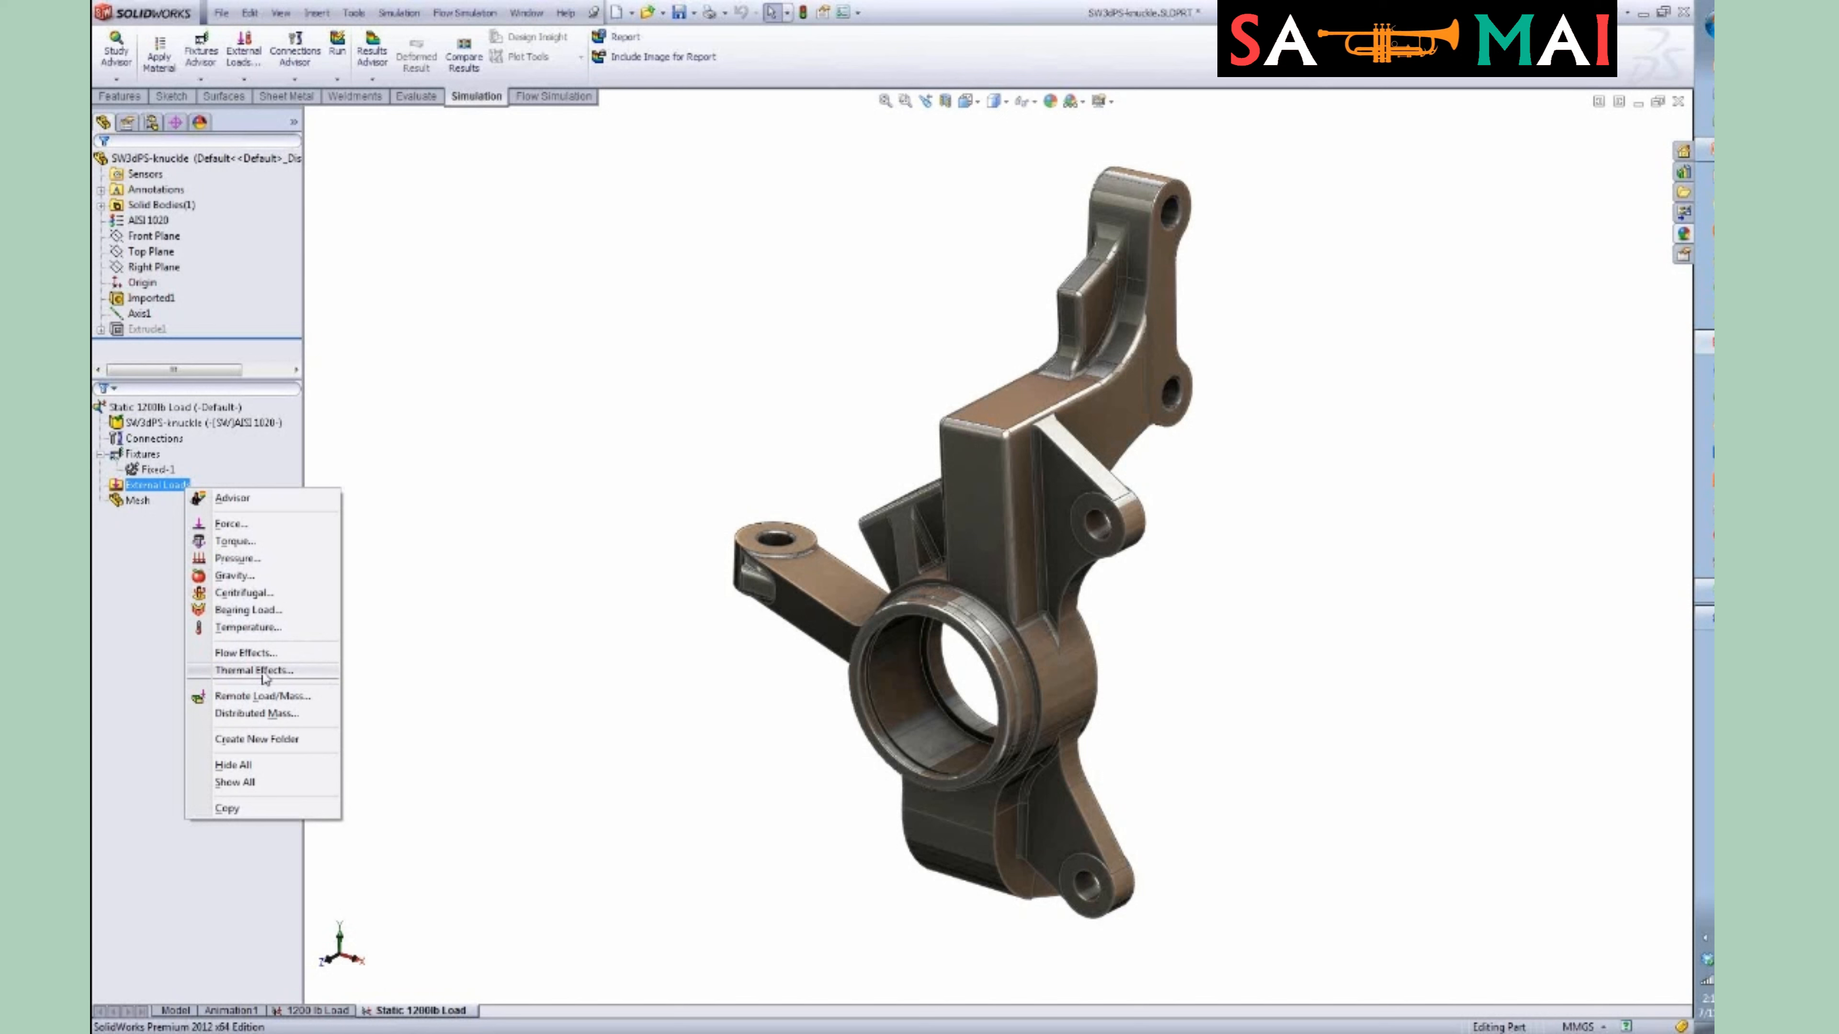
pyautogui.click(219, 526)
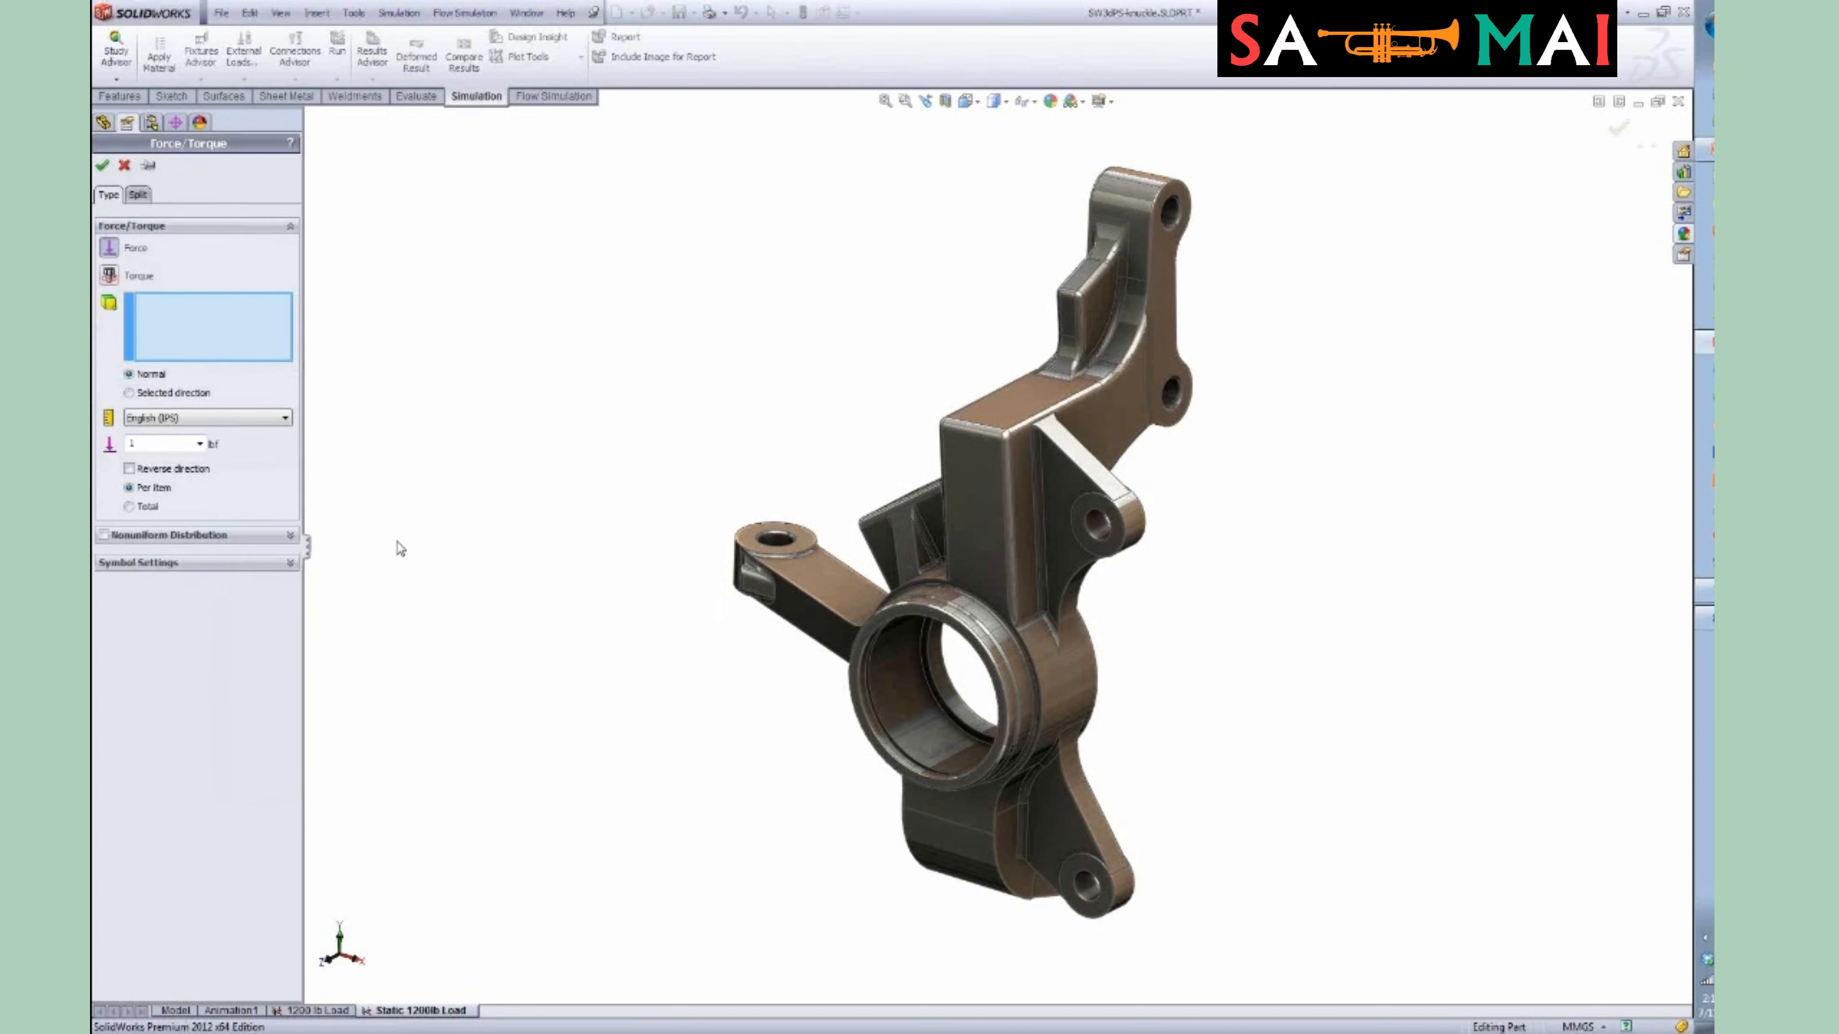
pyautogui.moveTo(565, 468); pyautogui.dragTo(605, 512, button='middle')
pyautogui.moveTo(455, 435)
pyautogui.mouseDown(button='middle')
pyautogui.moveTo(410, 316)
pyautogui.moveTo(443, 410)
pyautogui.mouseUp(button='middle')
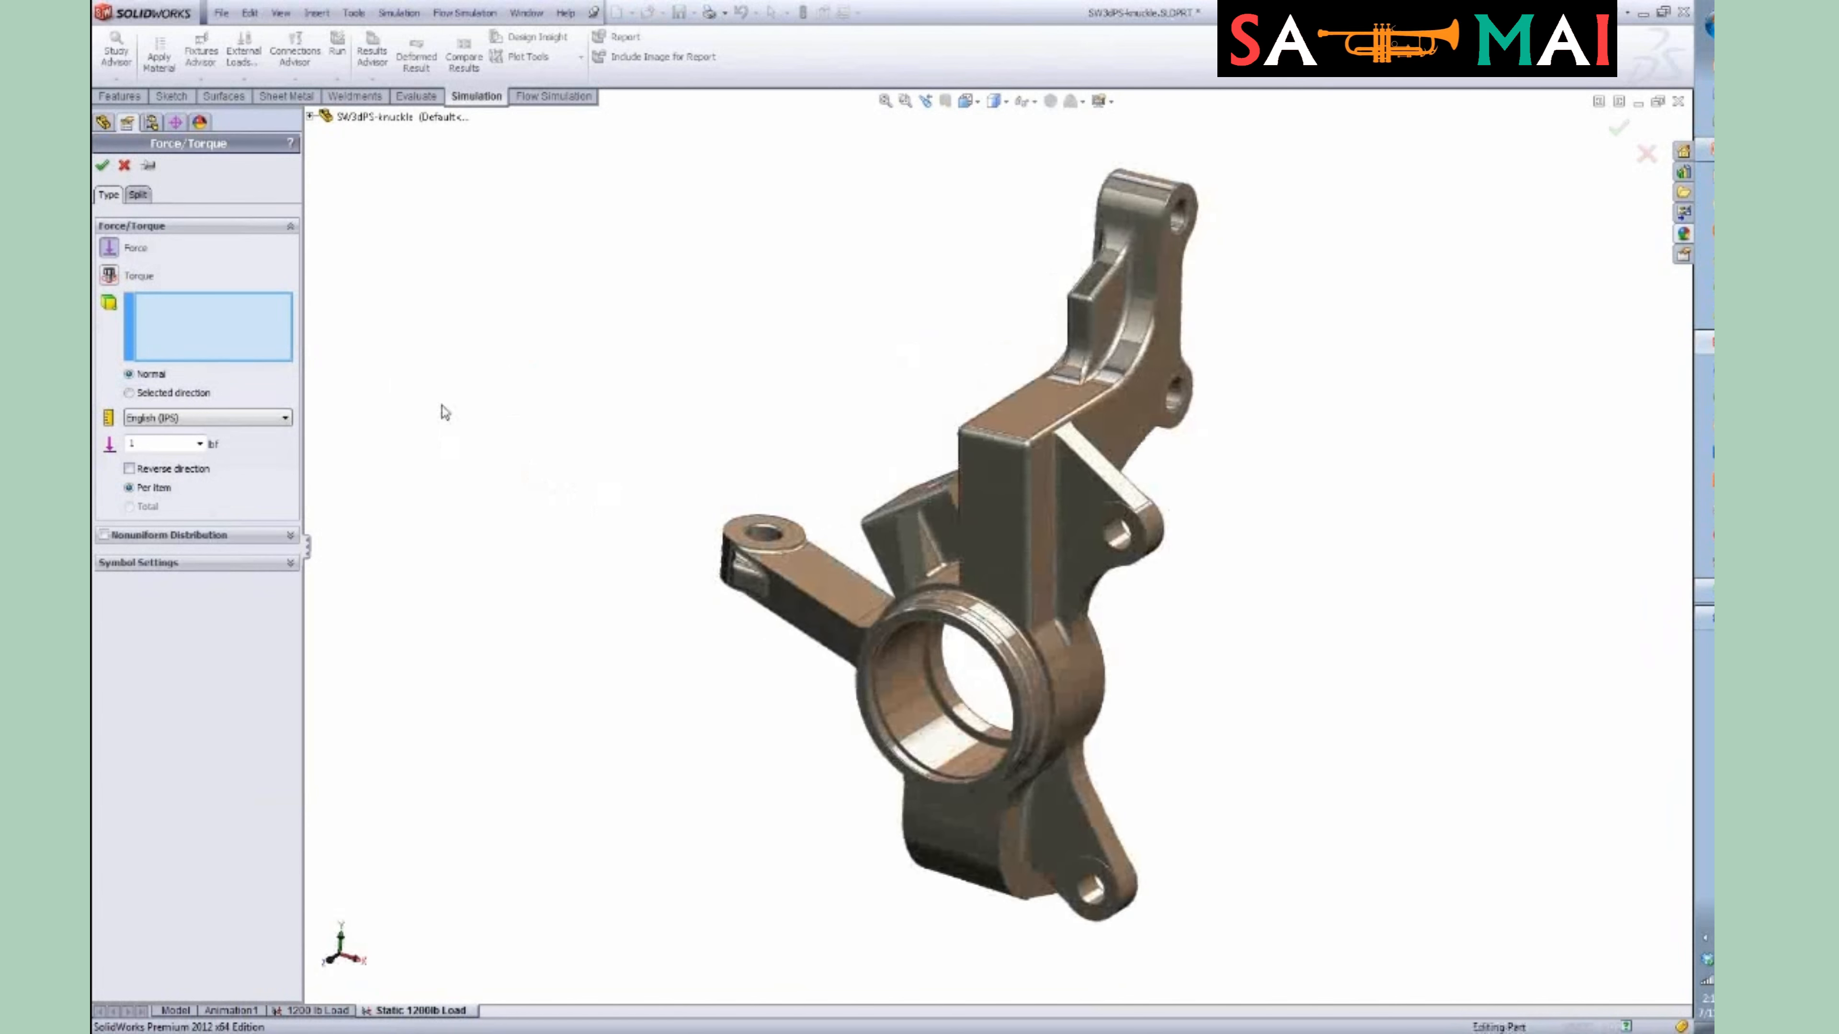
pyautogui.click(1174, 226)
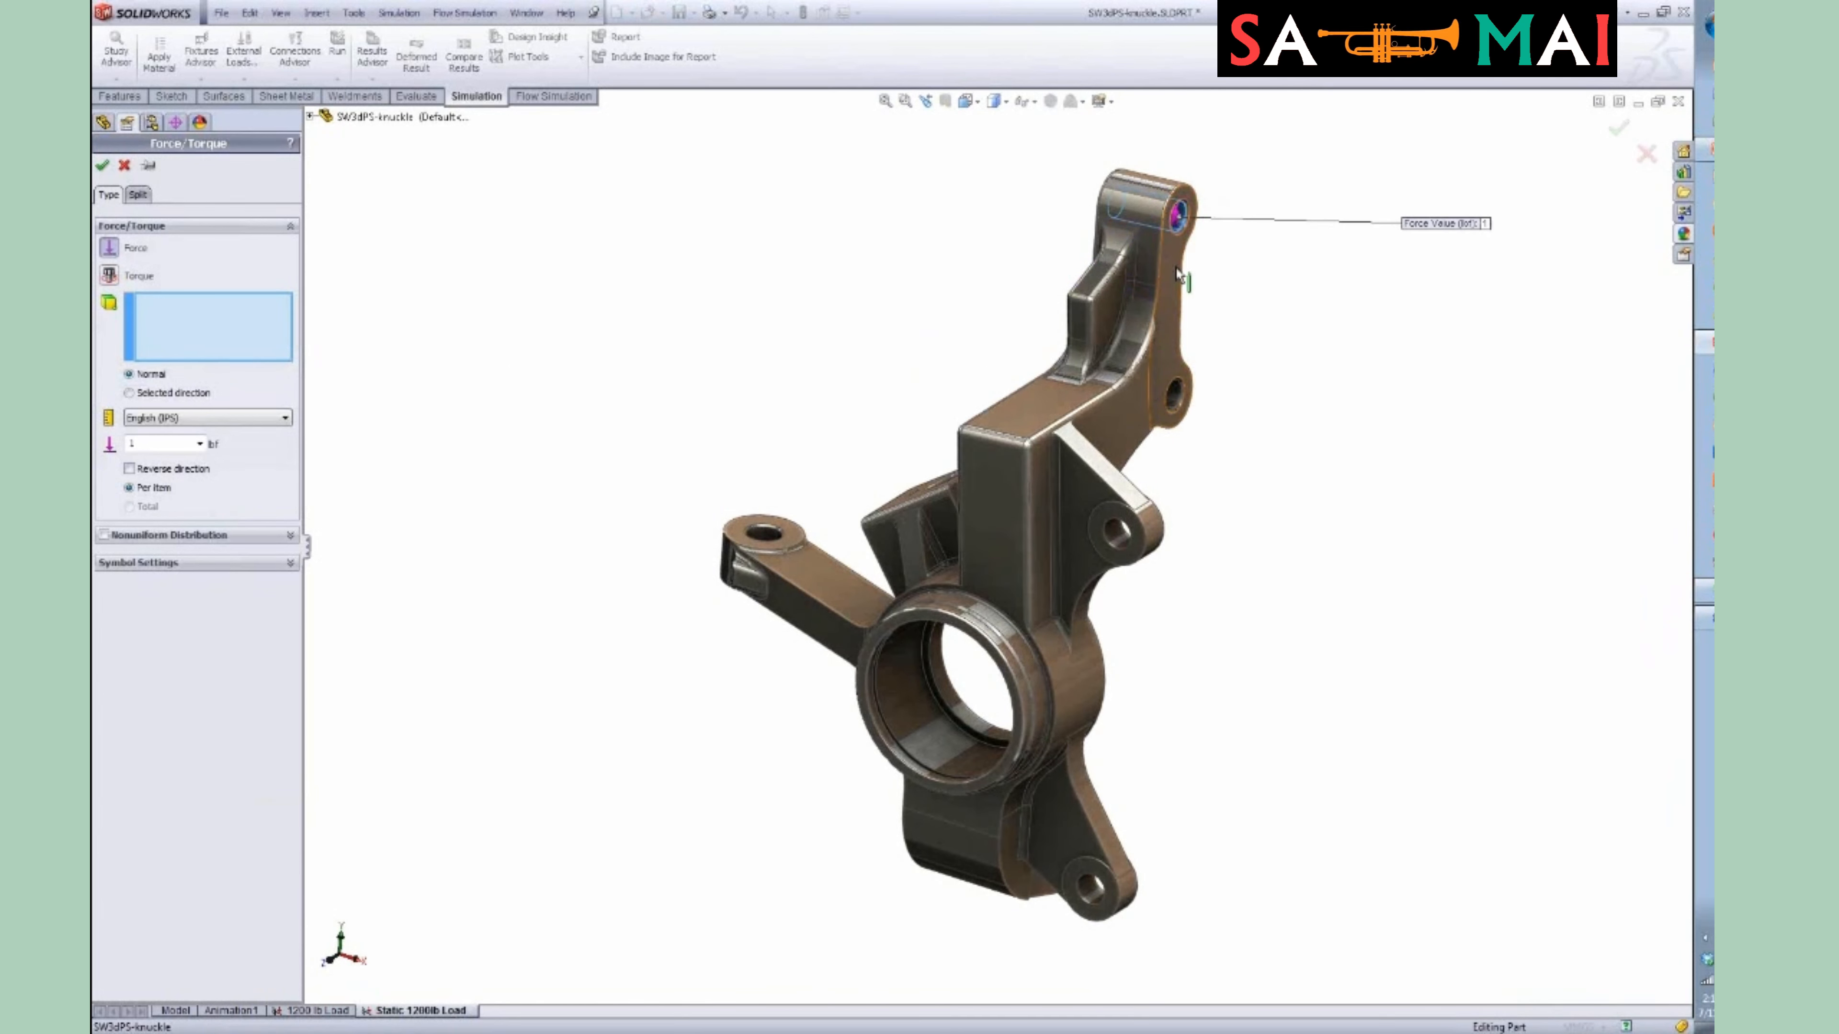
pyautogui.click(1175, 397)
pyautogui.keyDown('ctrl'); pyautogui.moveTo(1239, 349); pyautogui.dragTo(1228, 363, button='middle'); pyautogui.keyUp('ctrl')
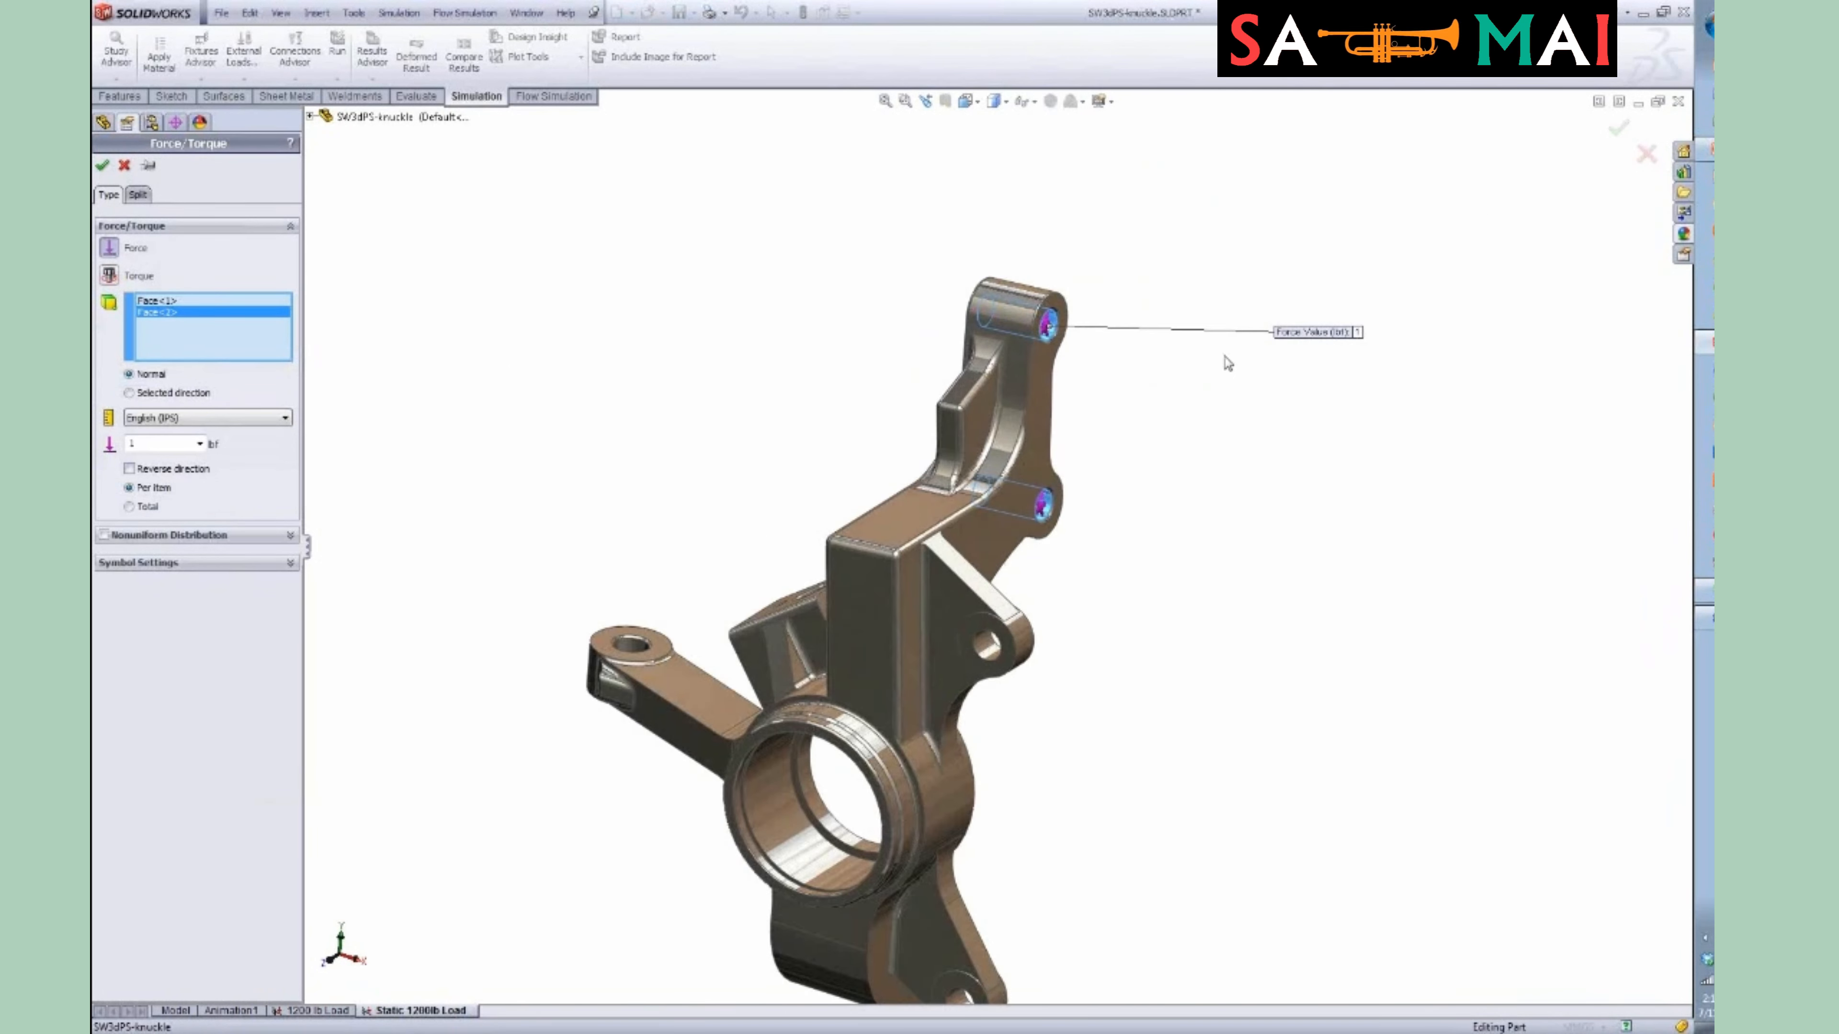
pyautogui.scroll(1, 635, 546)
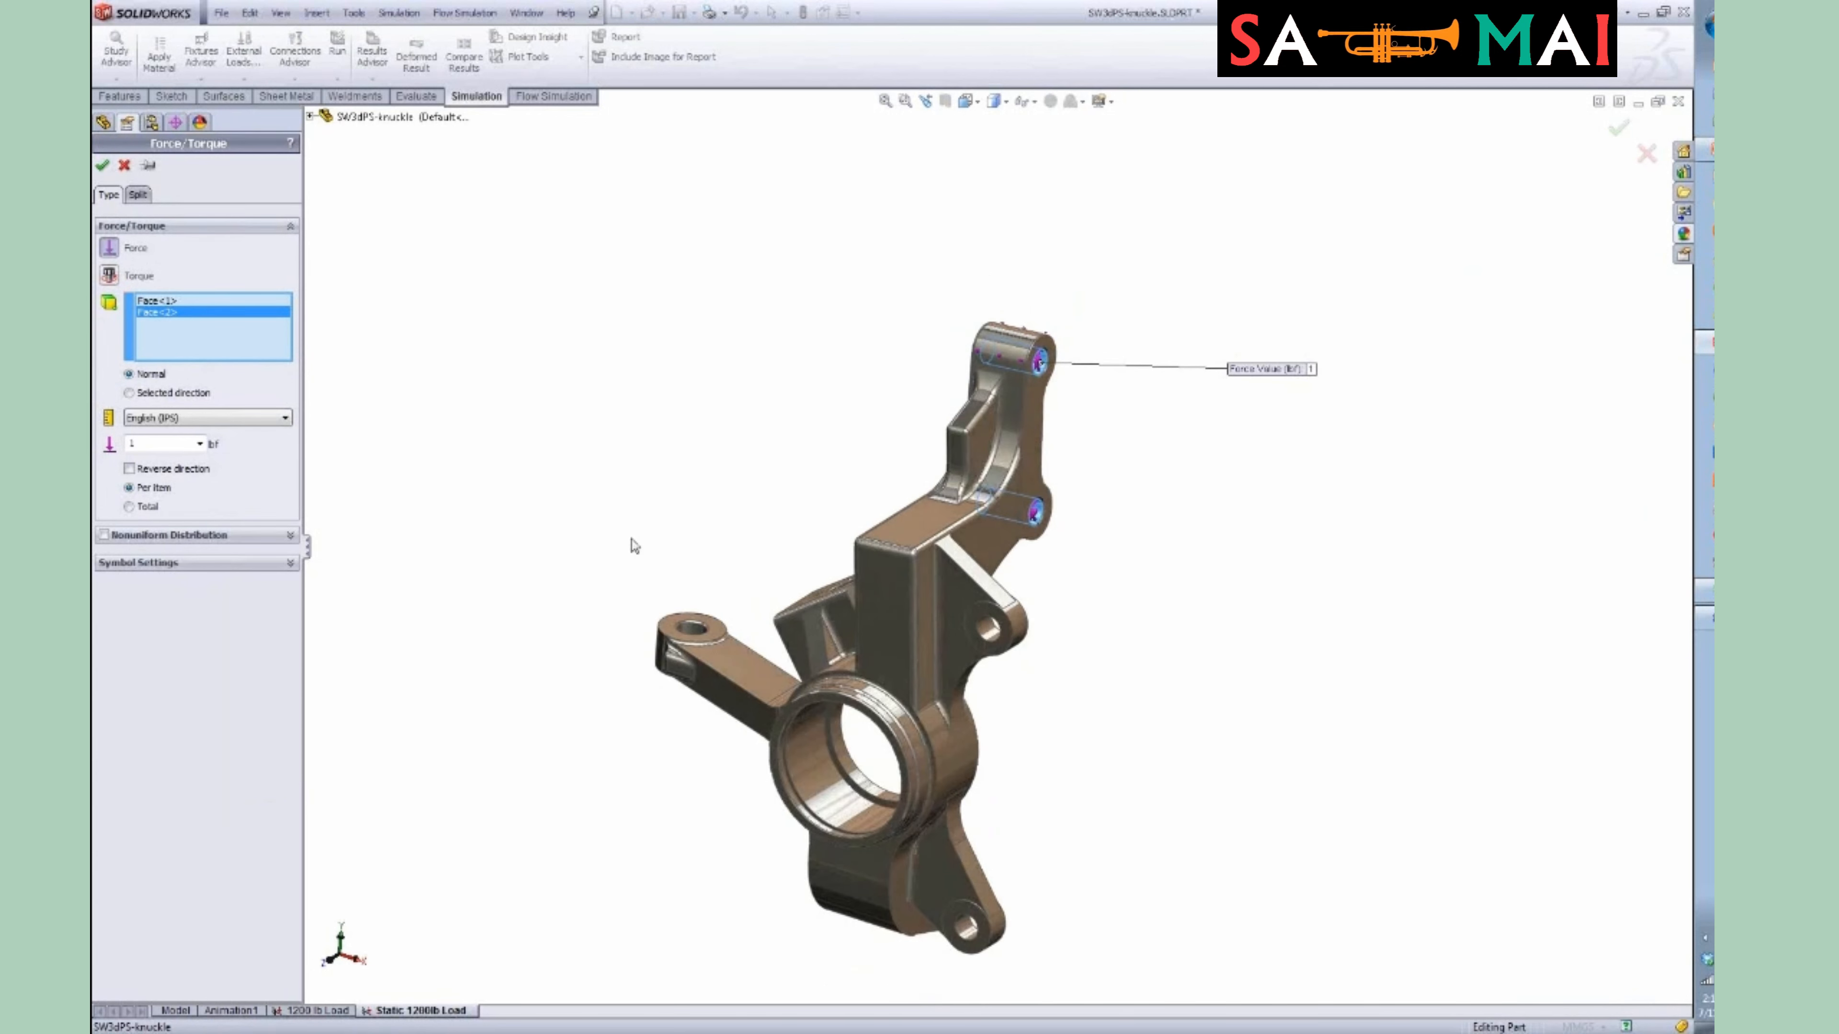
pyautogui.scroll(-1, 1164, 768)
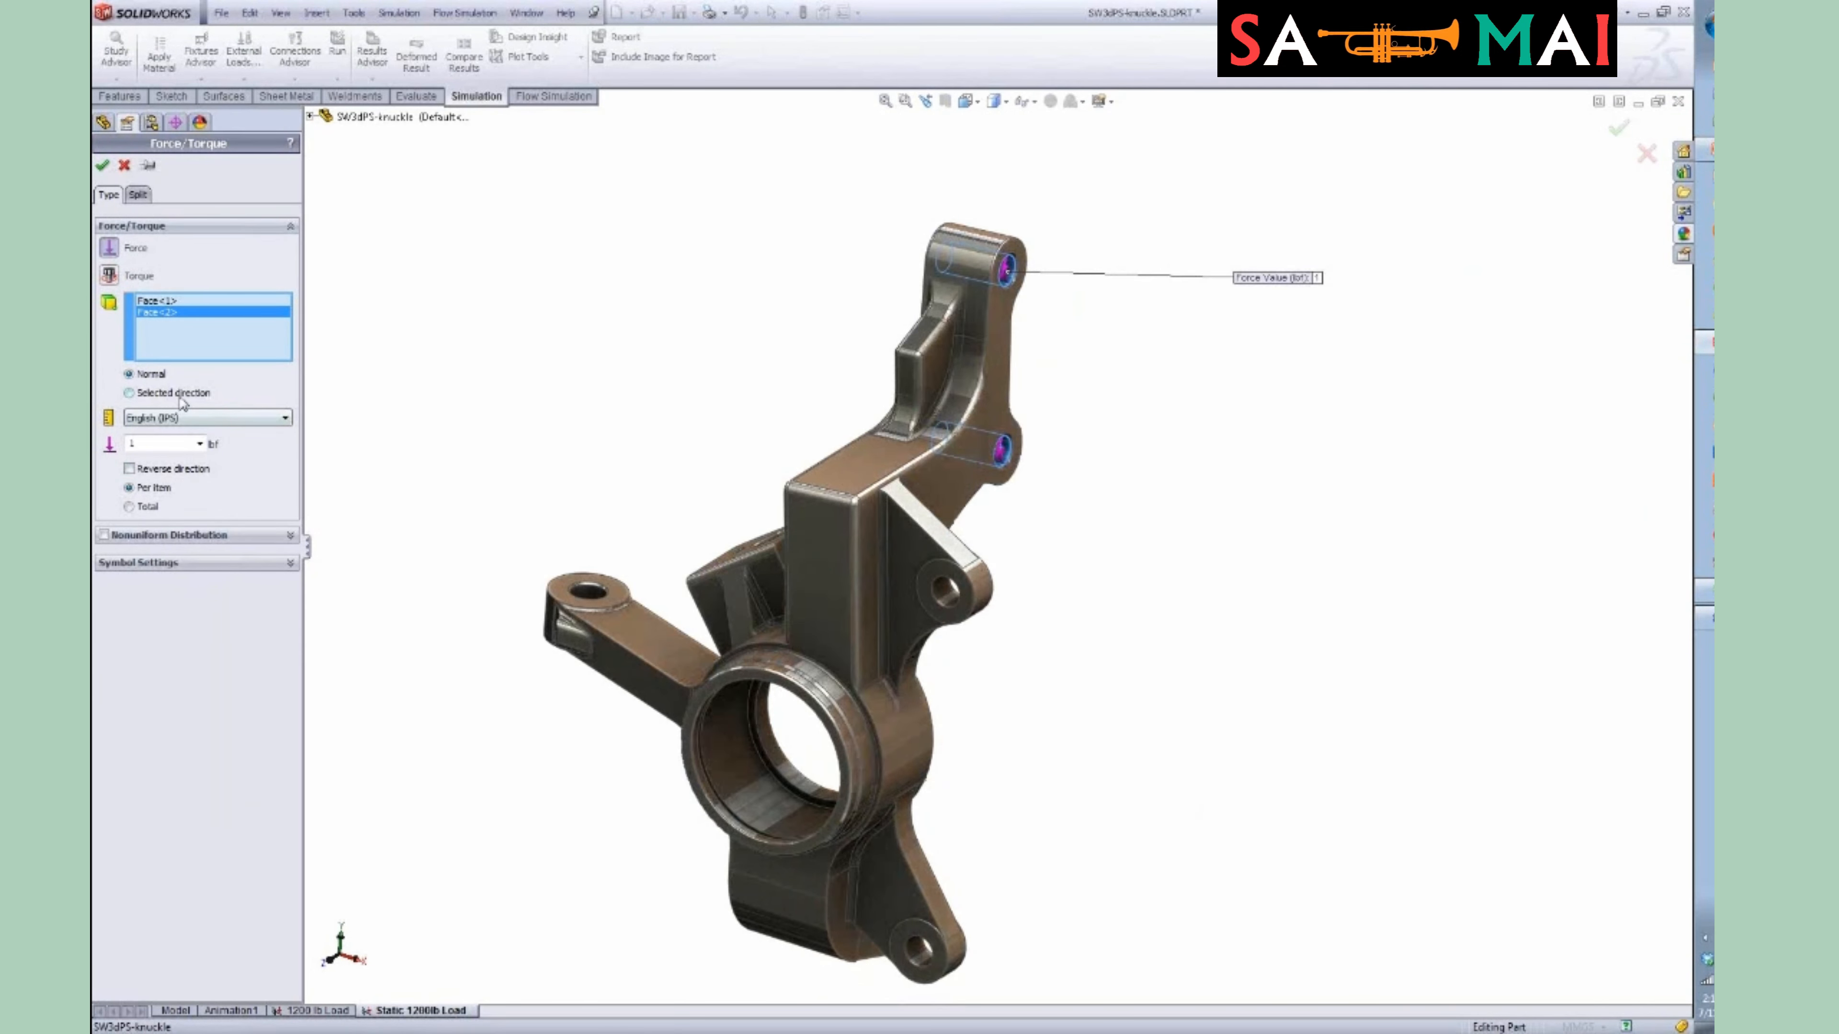
# Switch the force to a selected direction, using the Front Plane as the reference.
pyautogui.click(129, 393)
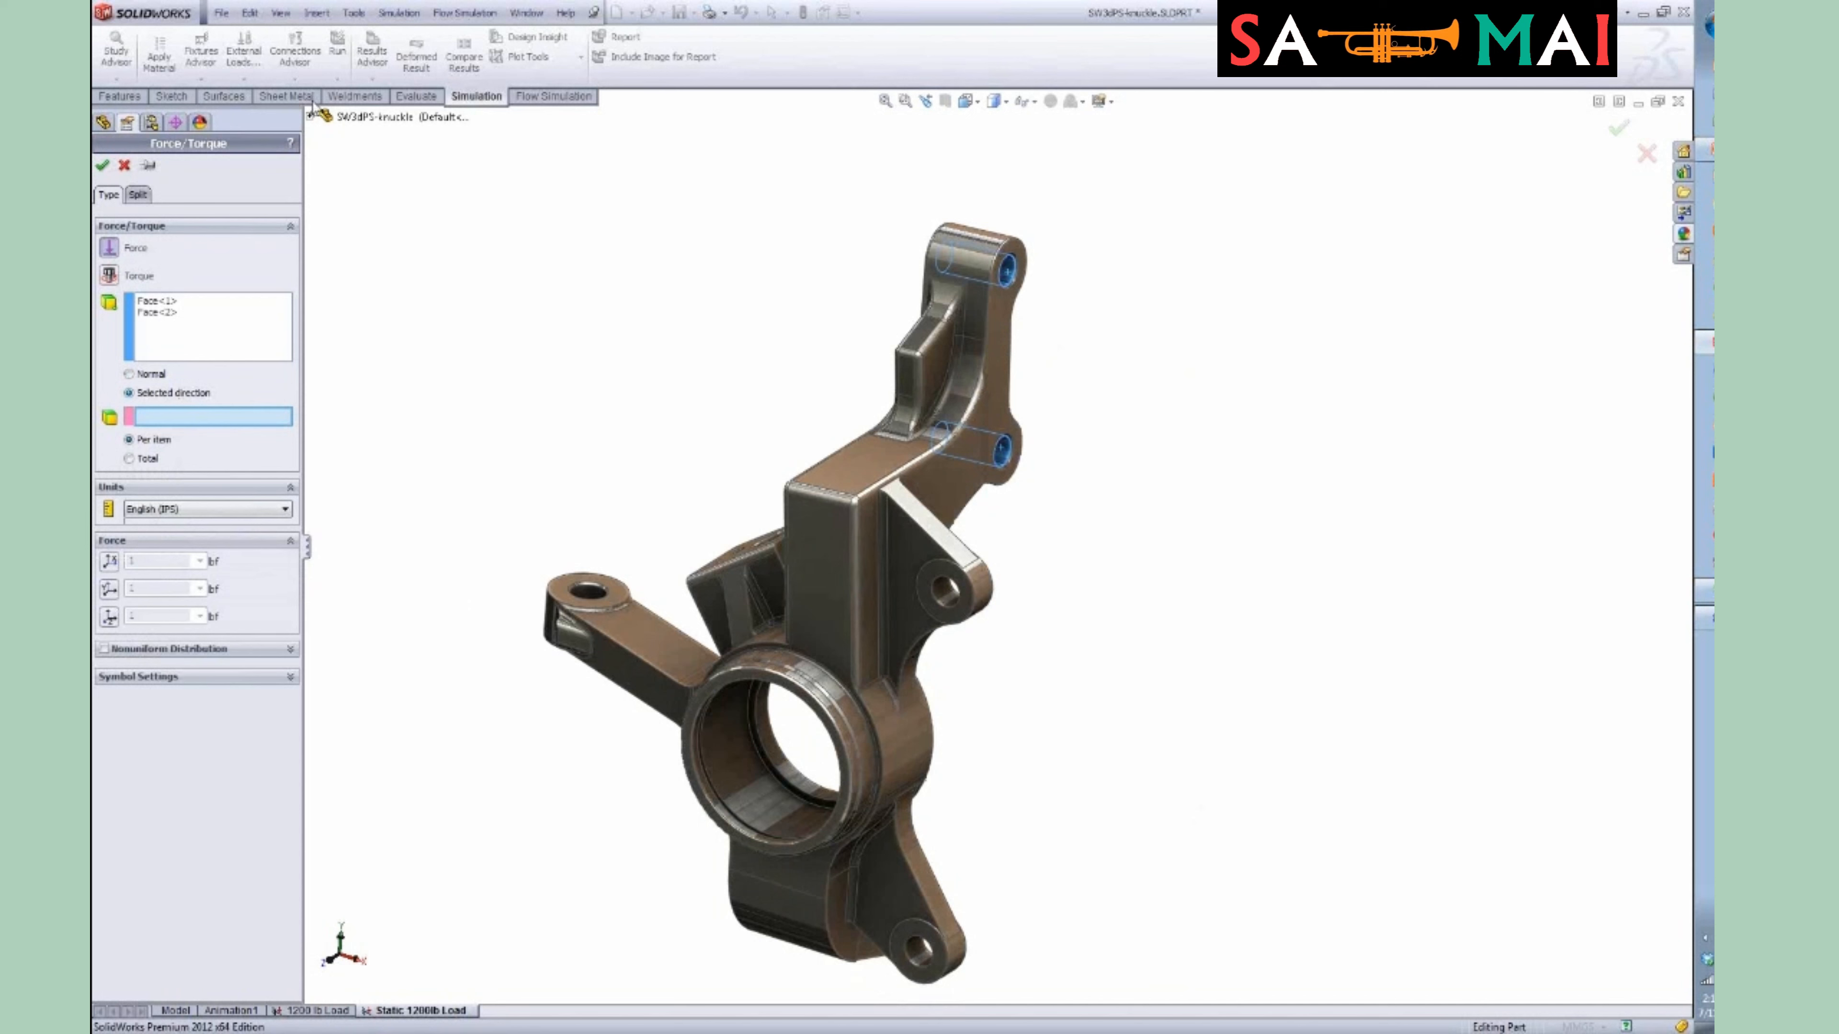
pyautogui.click(311, 117)
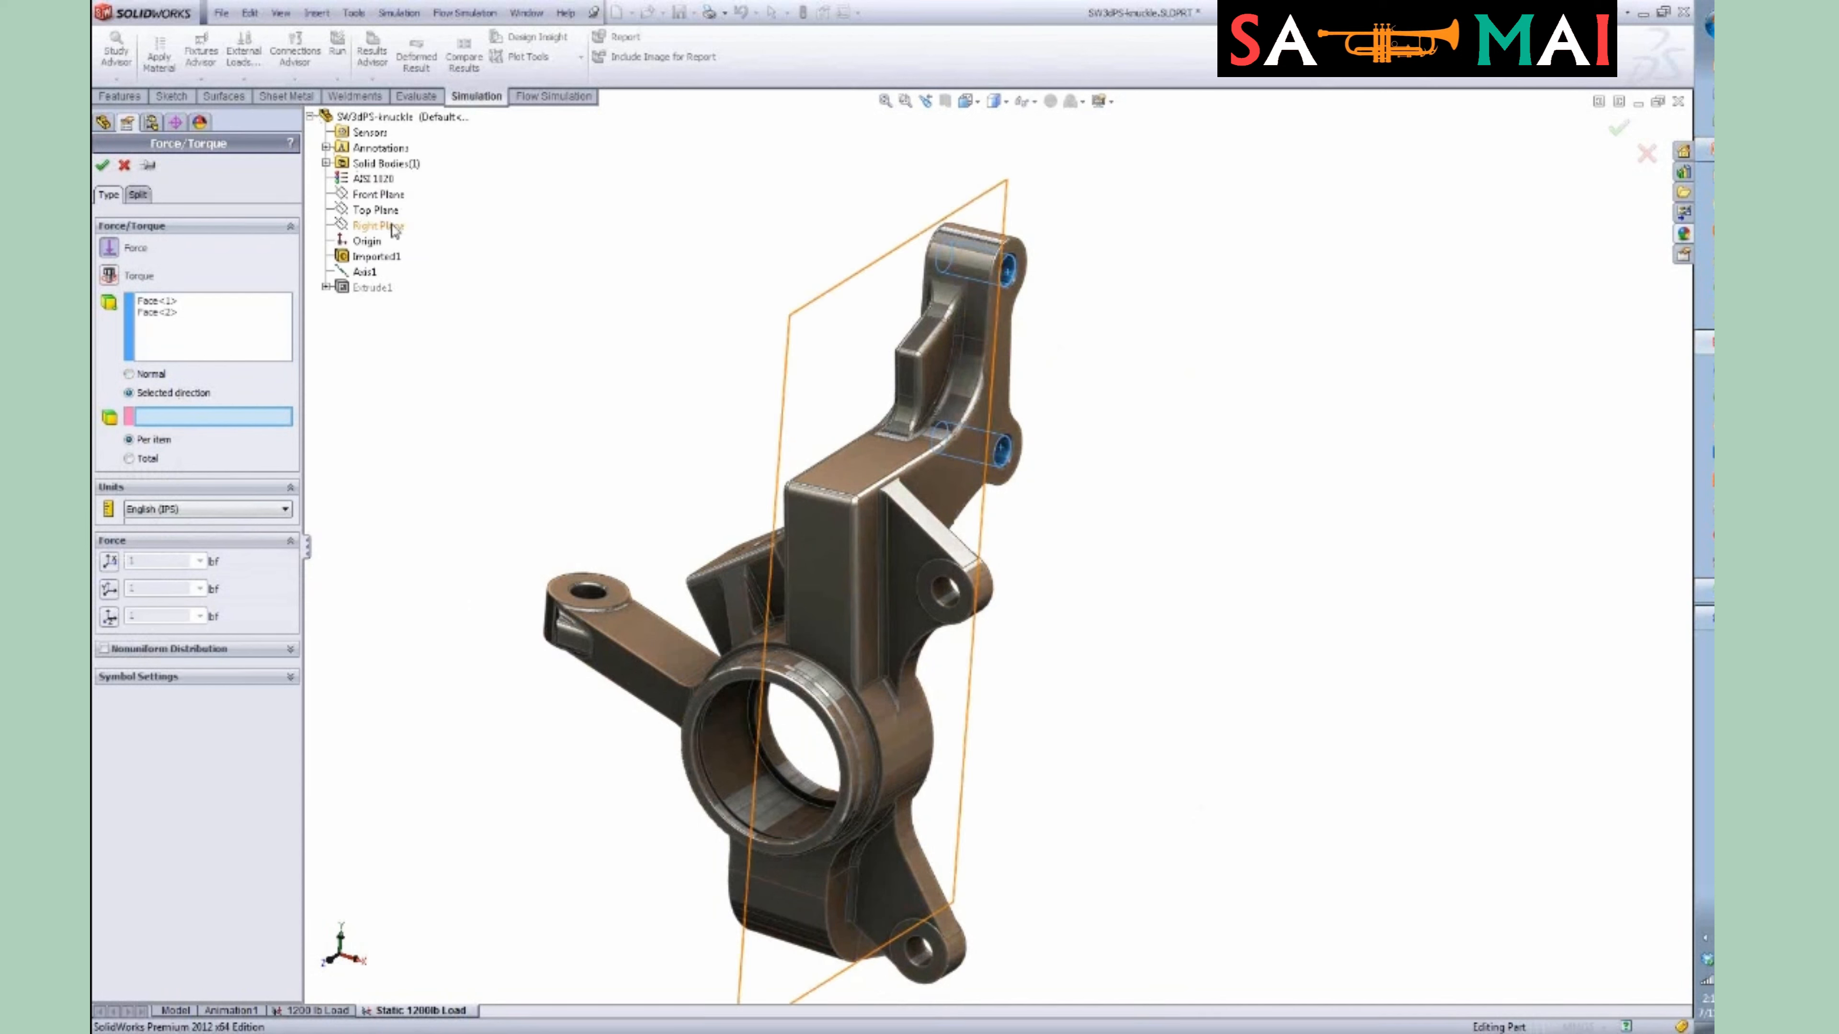
pyautogui.click(378, 194)
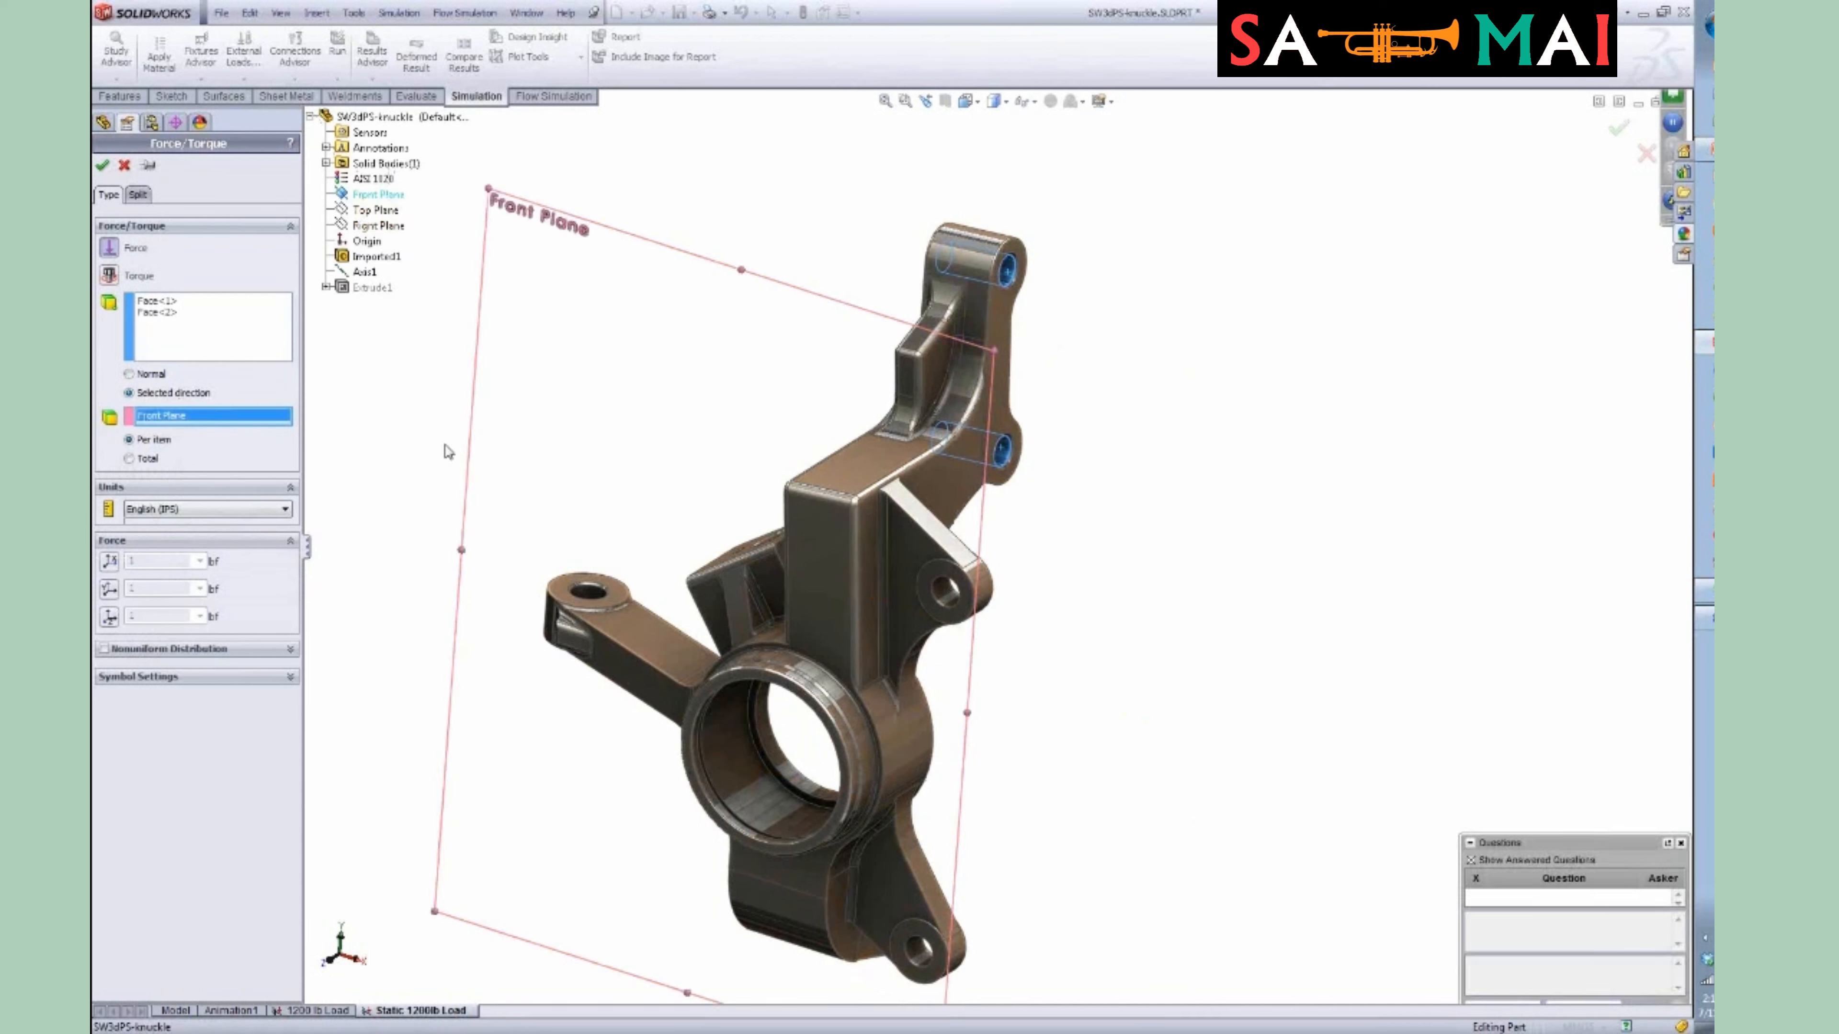
# Set the force normal to the Front Plane to 1200 lbf per item and apply the load.
pyautogui.click(109, 616)
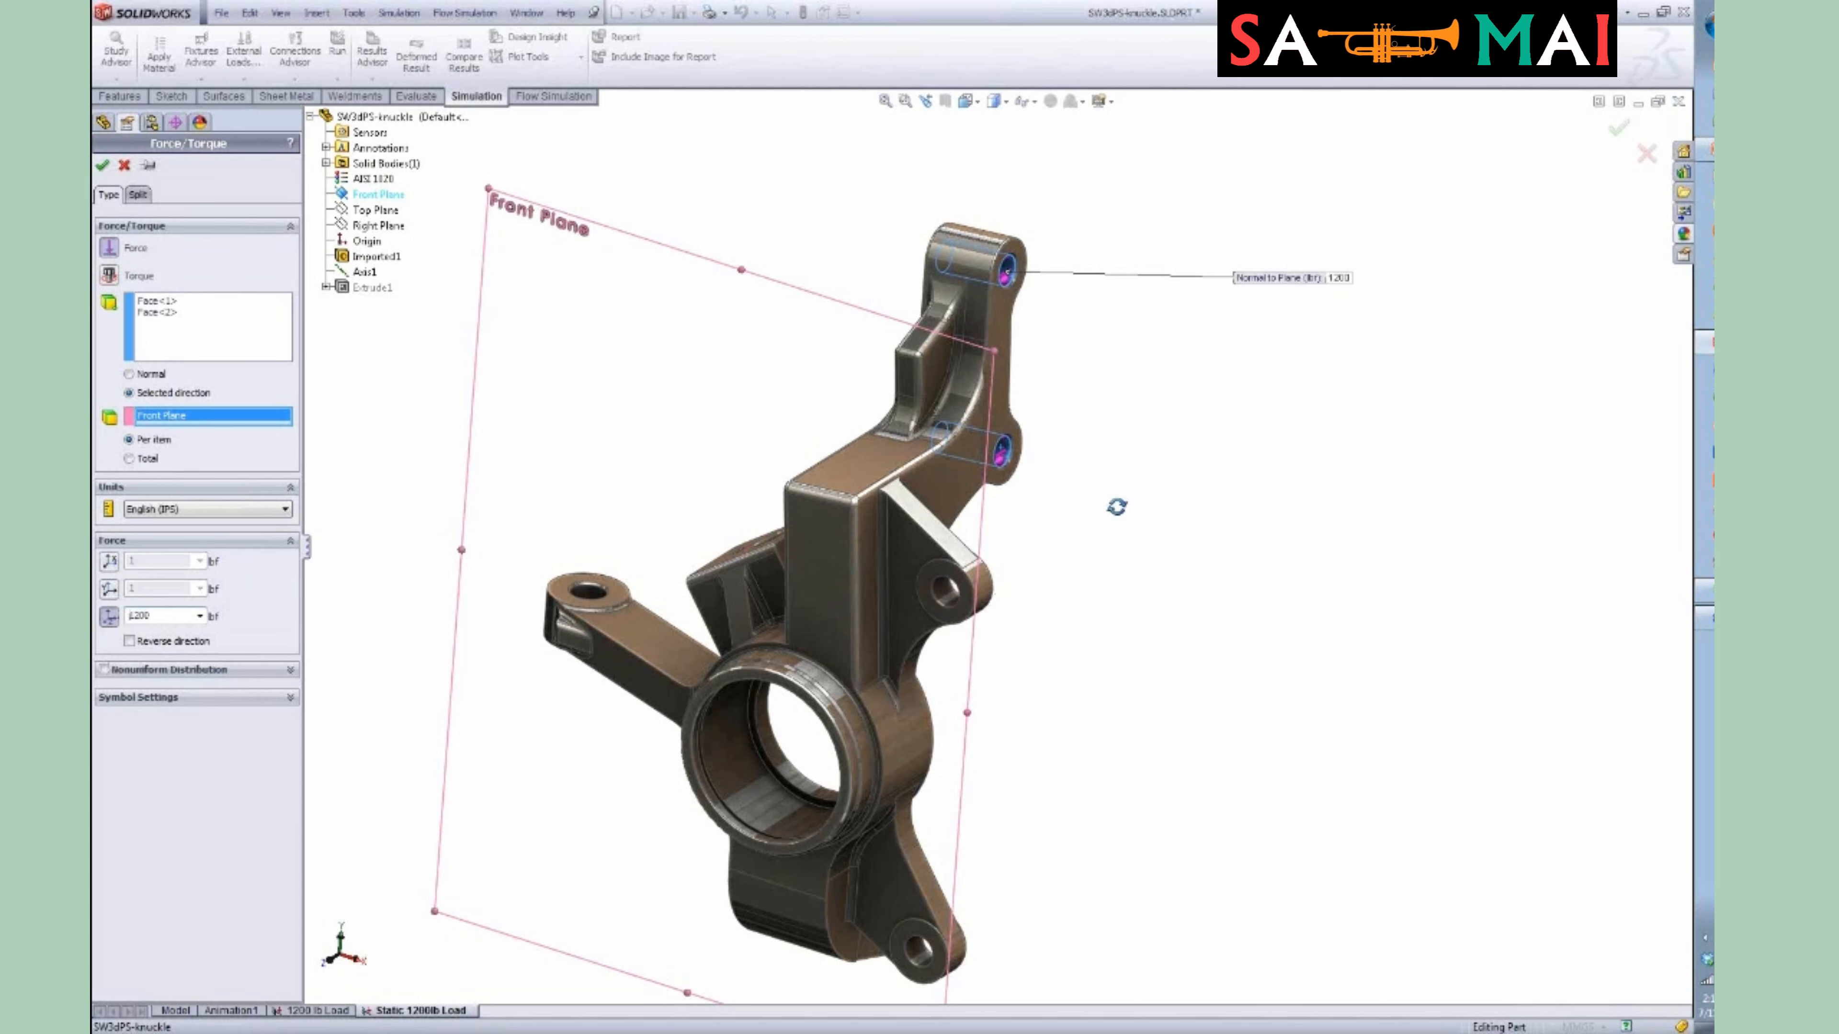
pyautogui.moveTo(1117, 505); pyautogui.dragTo(1023, 490, button='middle')
pyautogui.scroll(-10, 1023, 490)
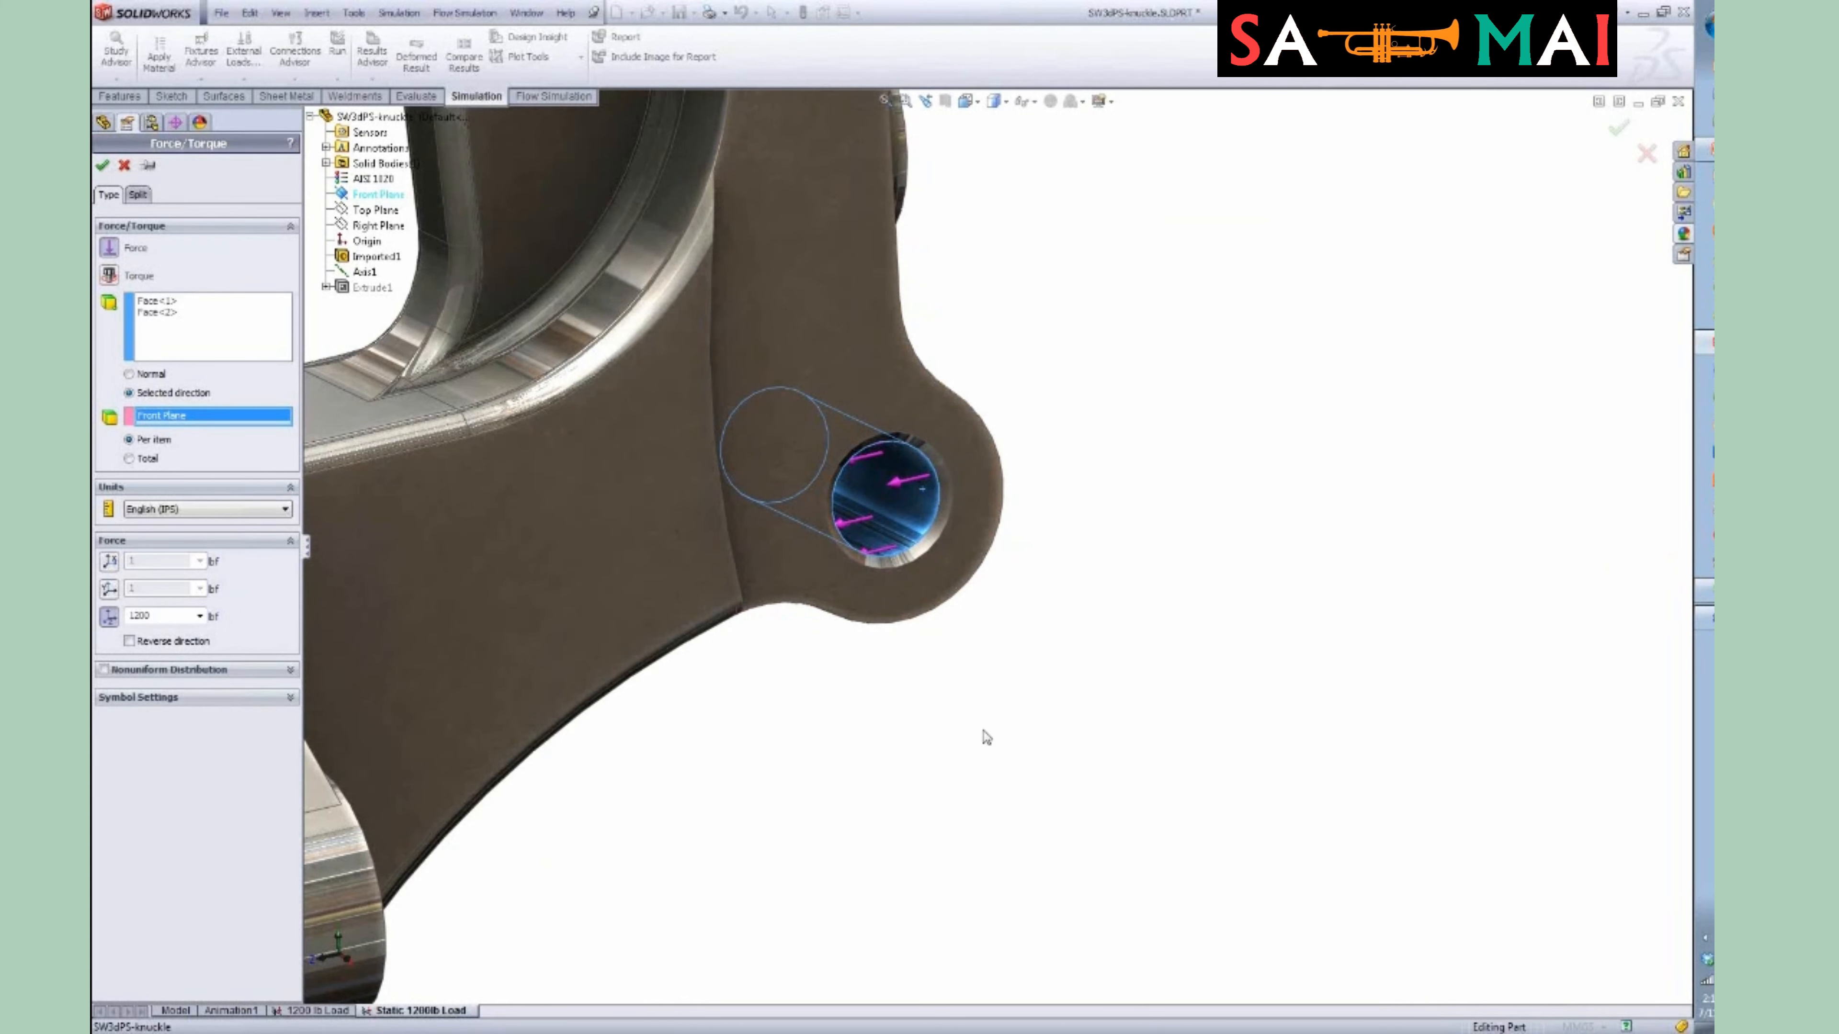
pyautogui.scroll(5, 891, 748)
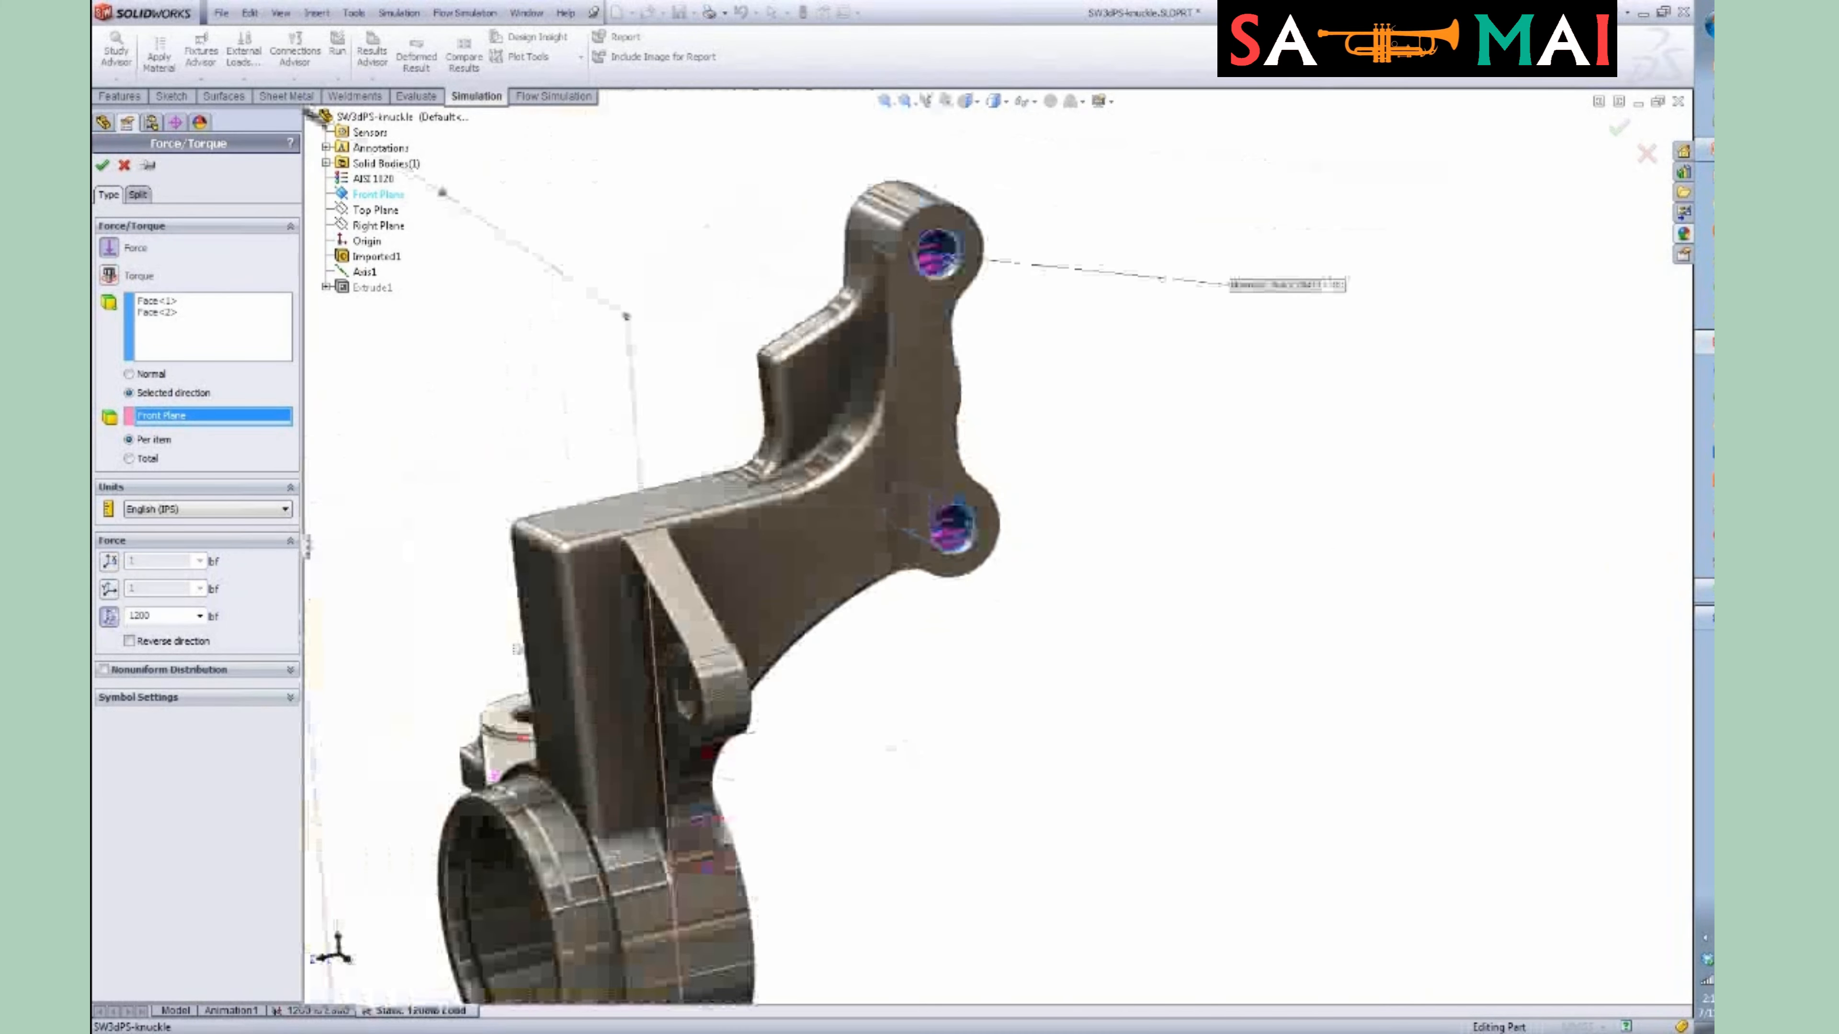
pyautogui.moveTo(887, 739); pyautogui.dragTo(811, 855, button='middle')
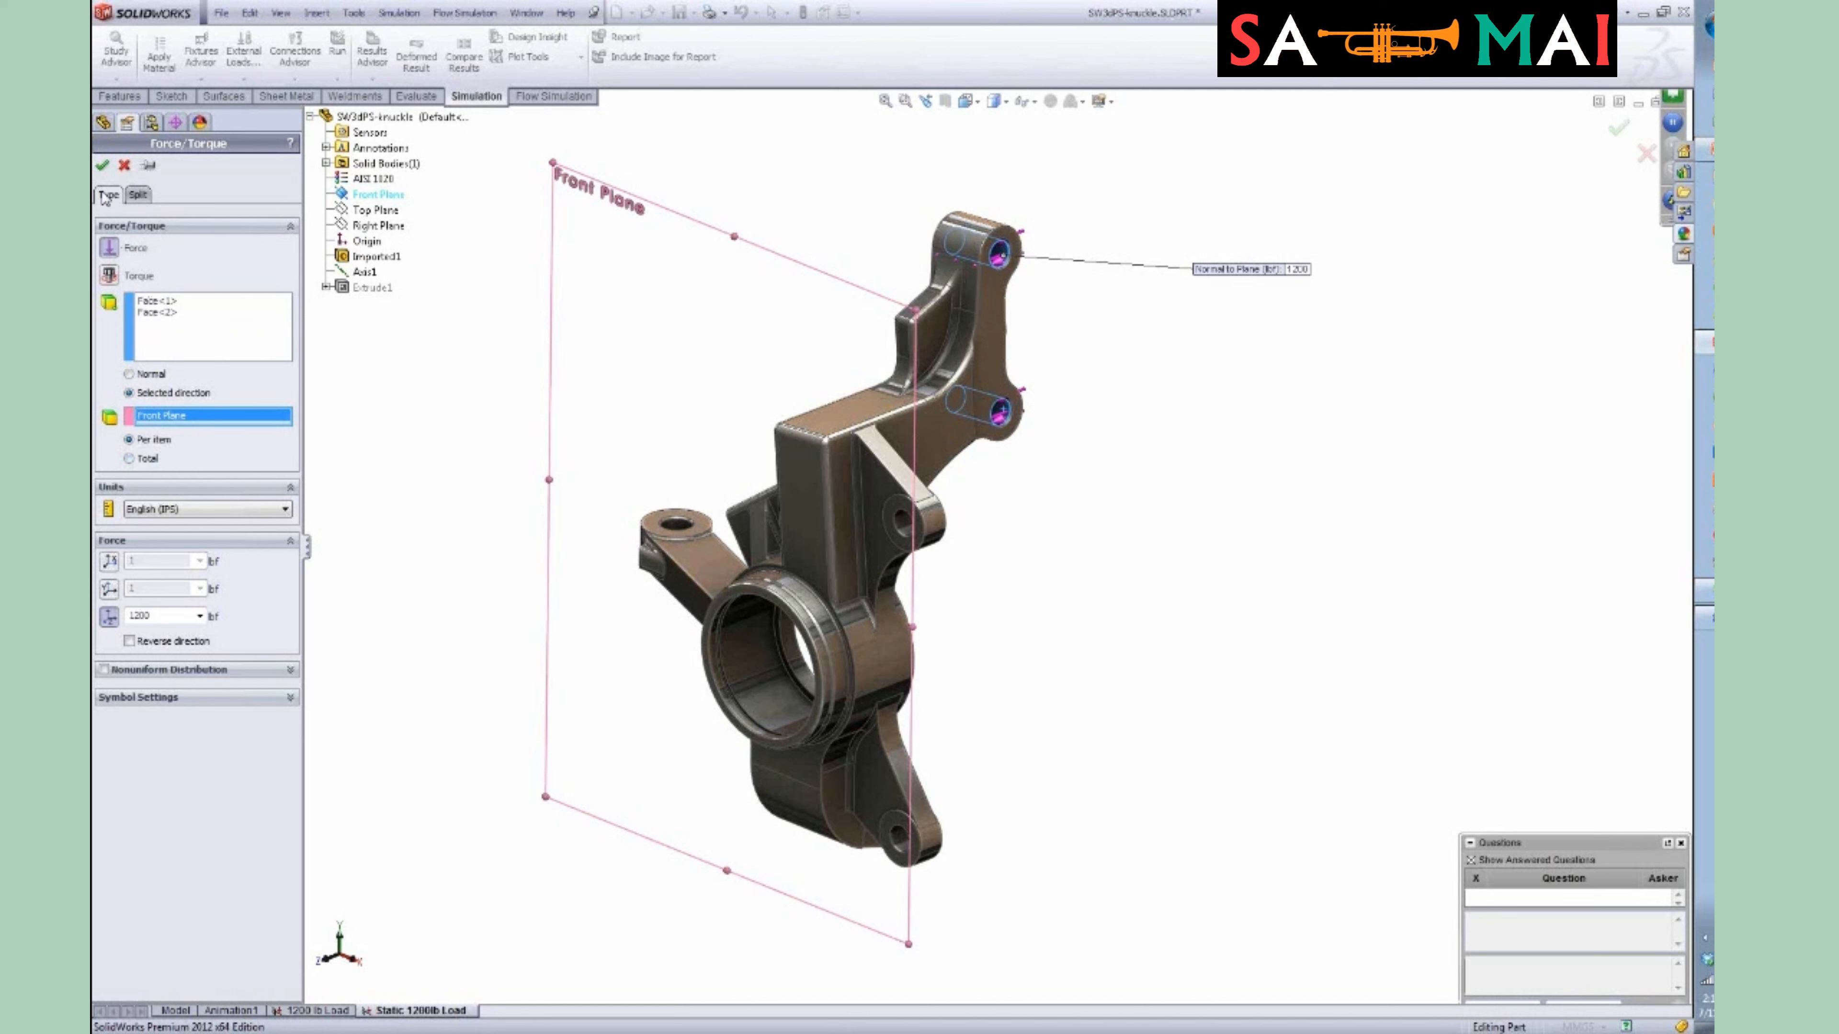
pyautogui.click(102, 166)
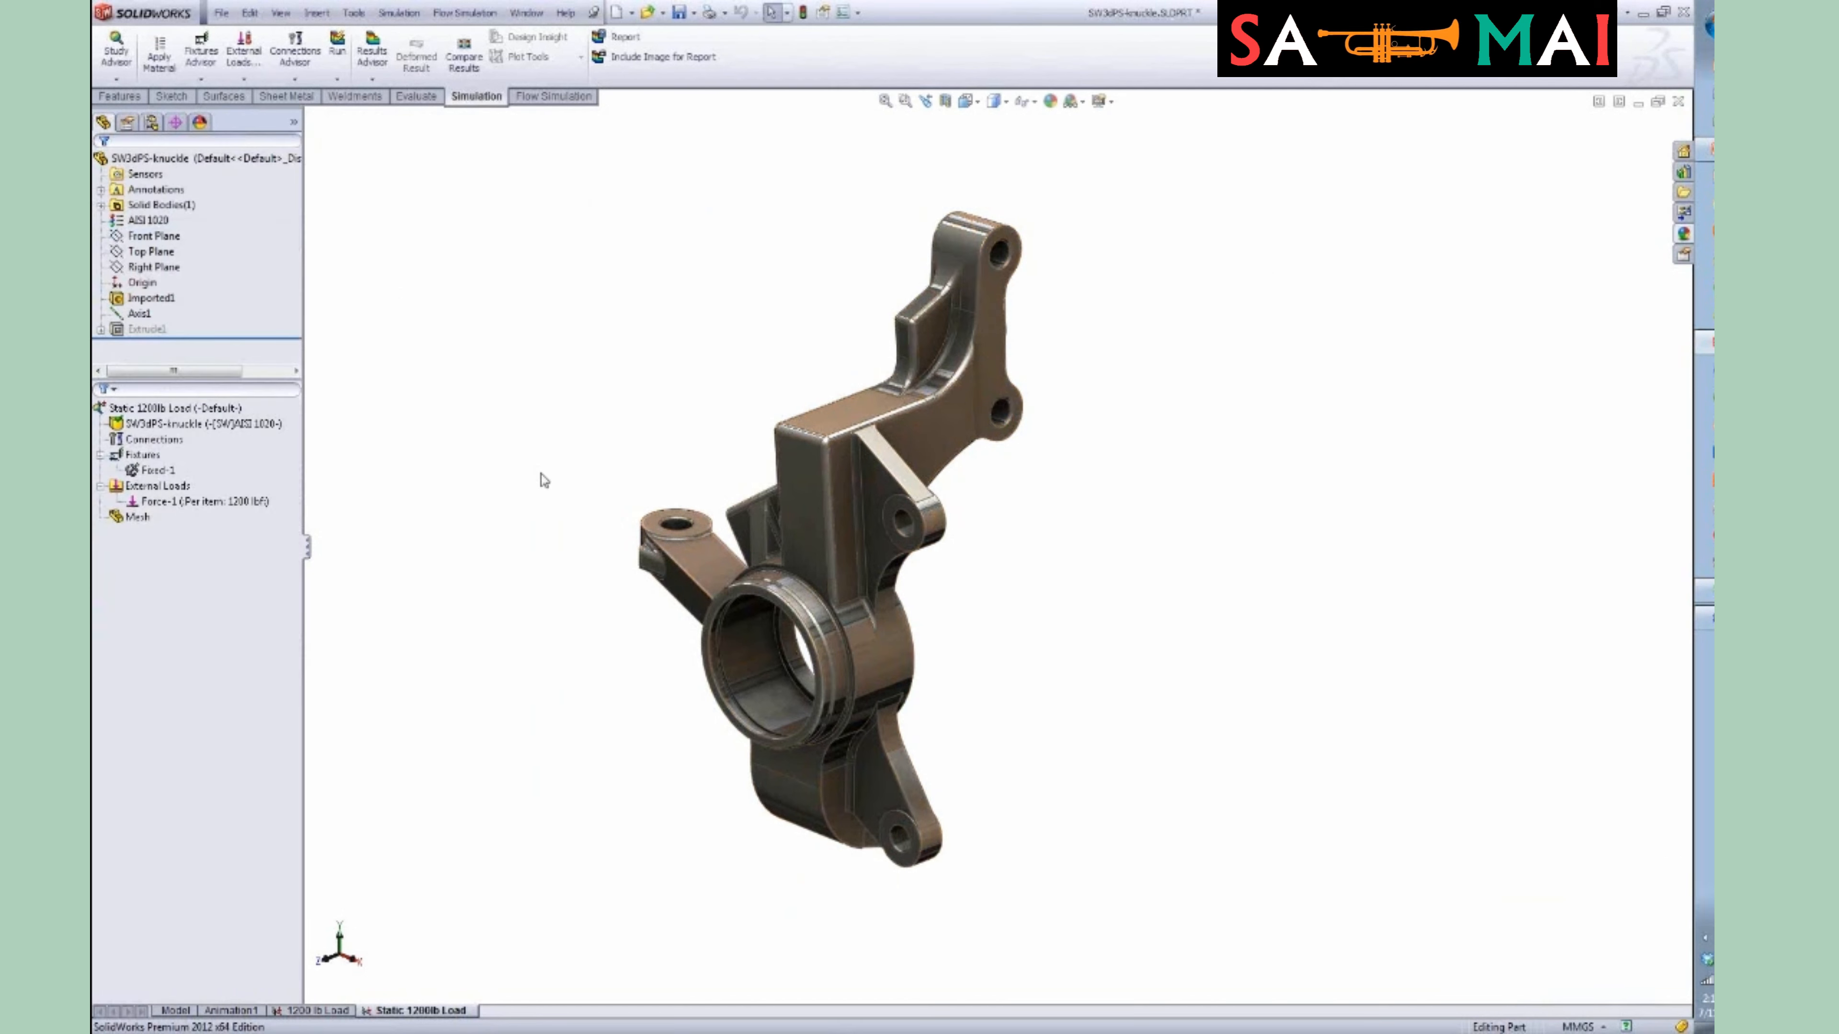
# Start creating the study's mesh and switch its mesh parameters to curvature based mesh.
pyautogui.moveTo(534, 527)
pyautogui.mouseDown(button='middle')
pyautogui.moveTo(492, 435)
pyautogui.moveTo(542, 502)
pyautogui.mouseUp(button='middle')
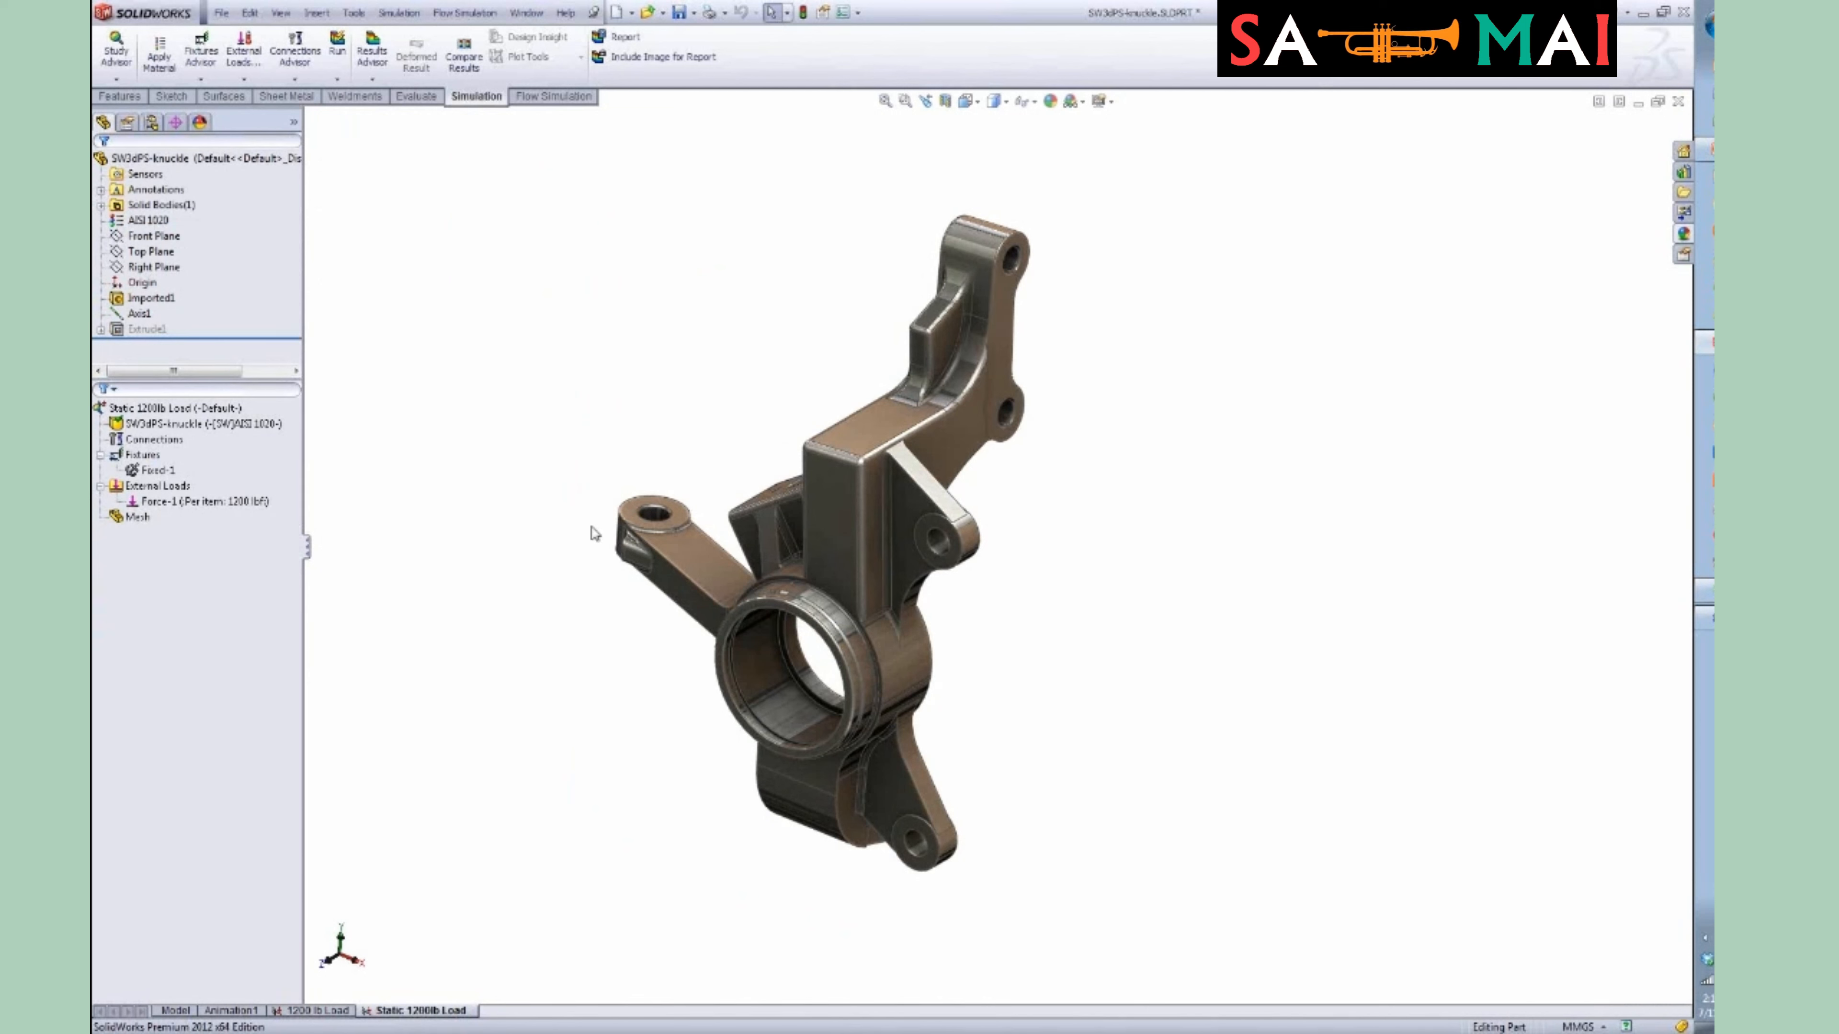
pyautogui.scroll(-1, 779, 699)
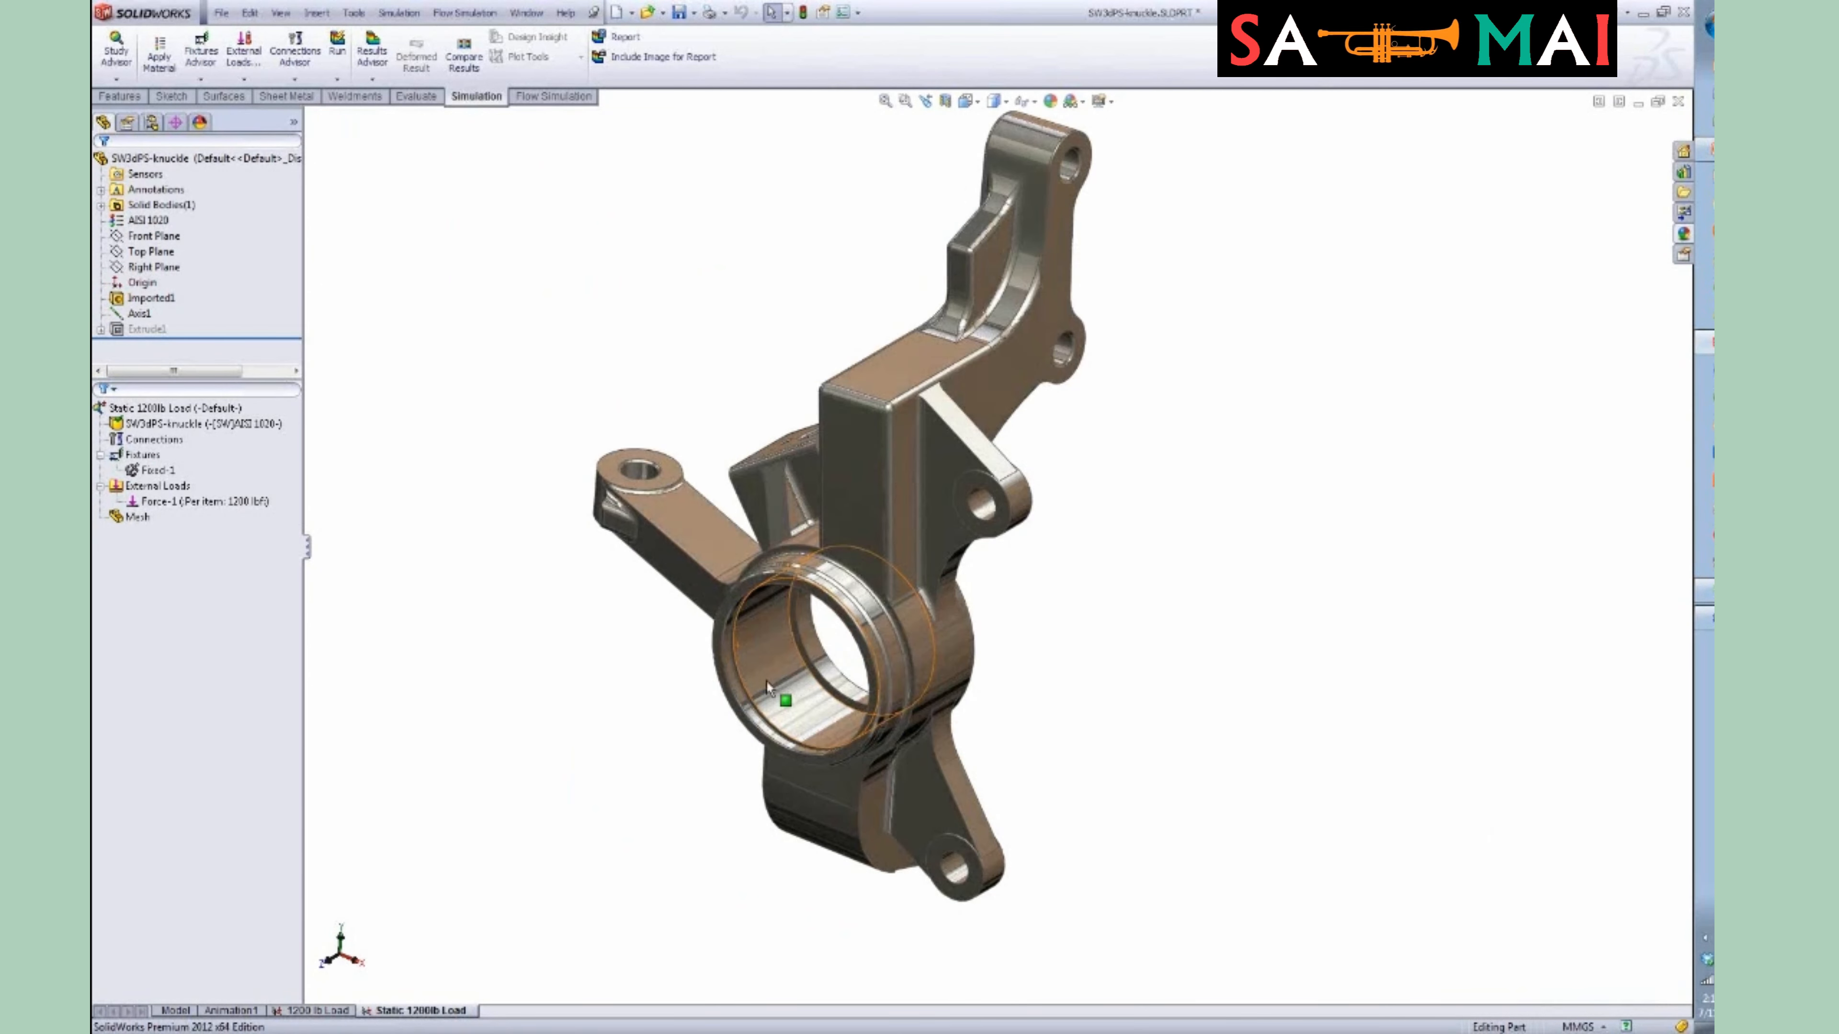
pyautogui.click(145, 522)
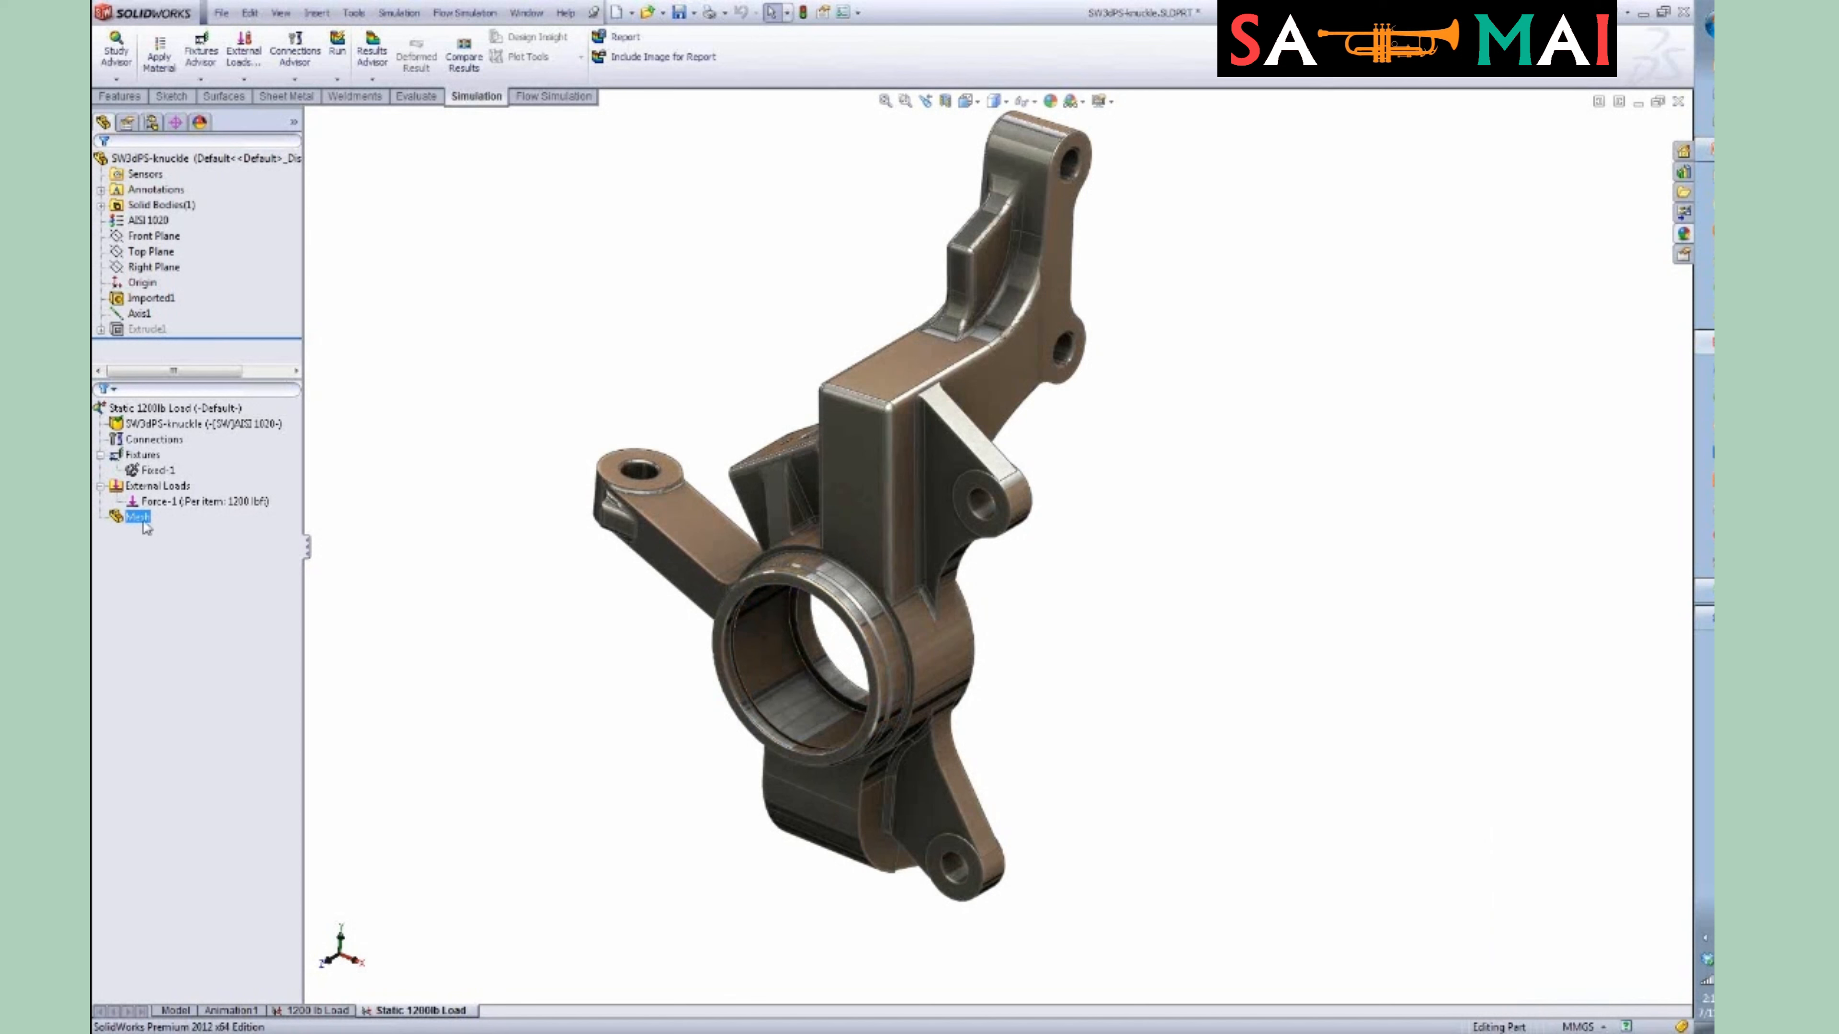
pyautogui.rightClick(147, 529)
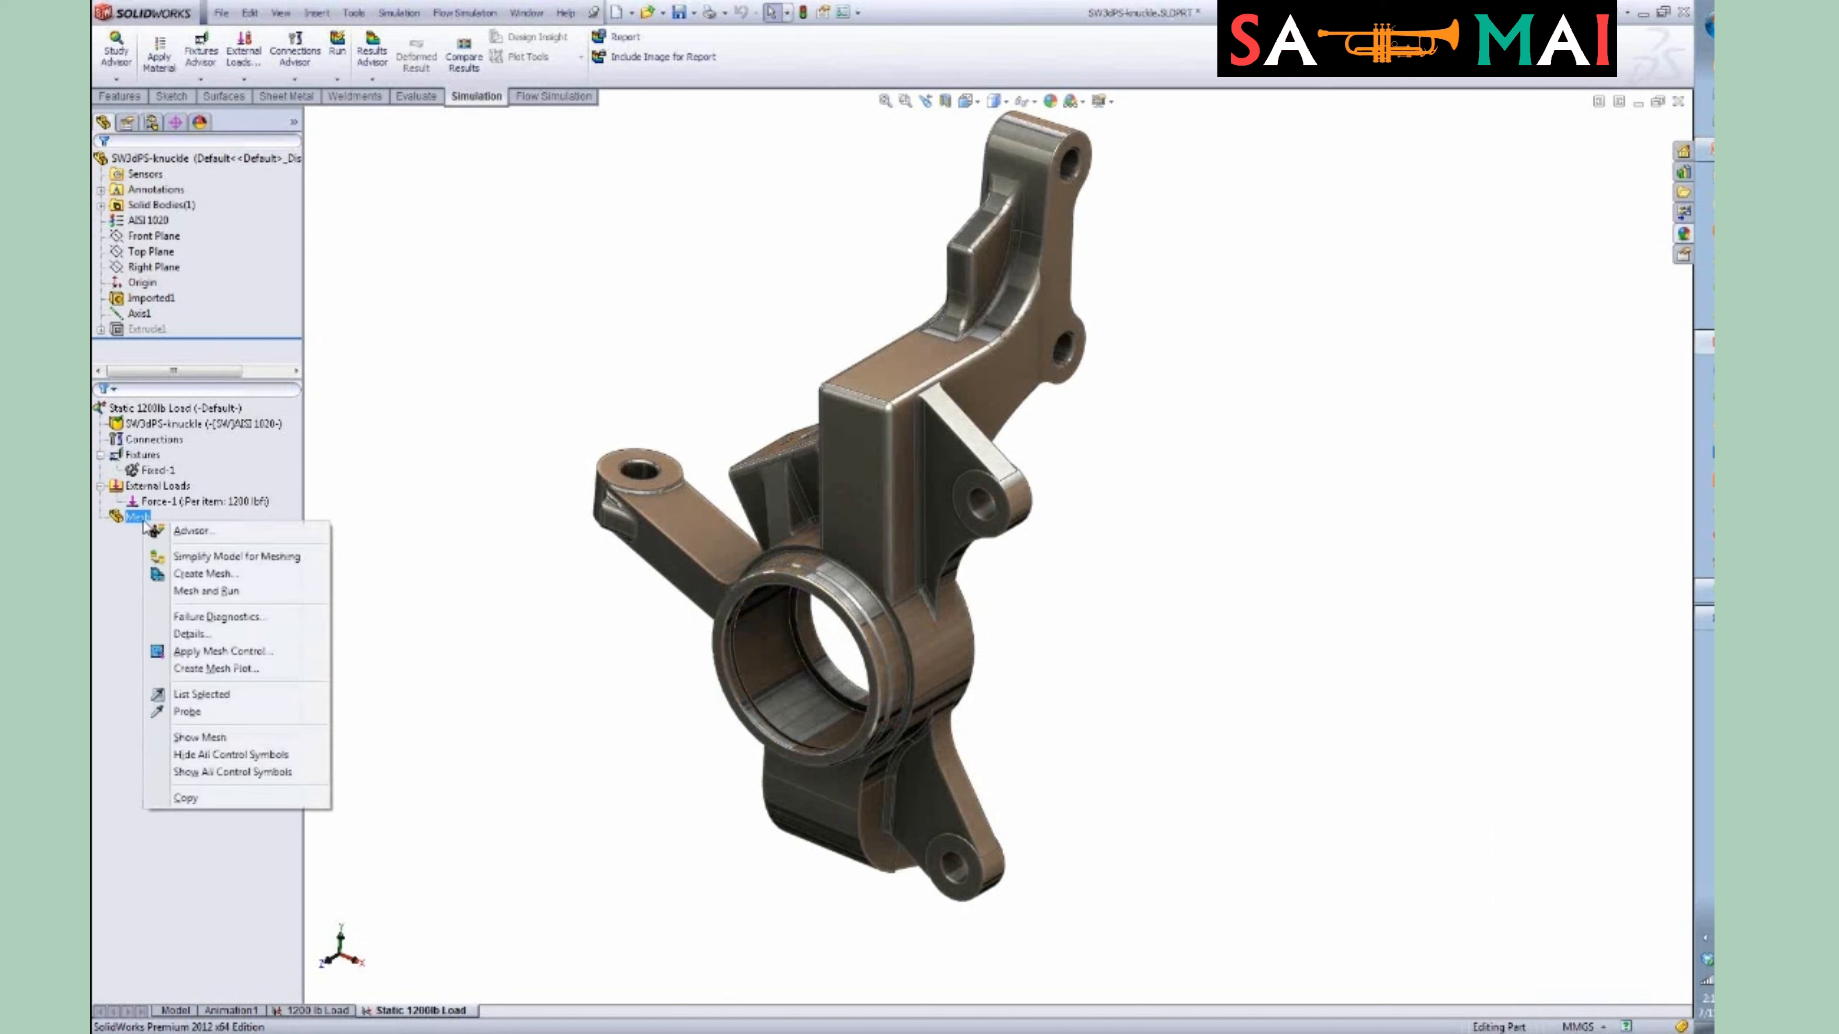
pyautogui.click(208, 574)
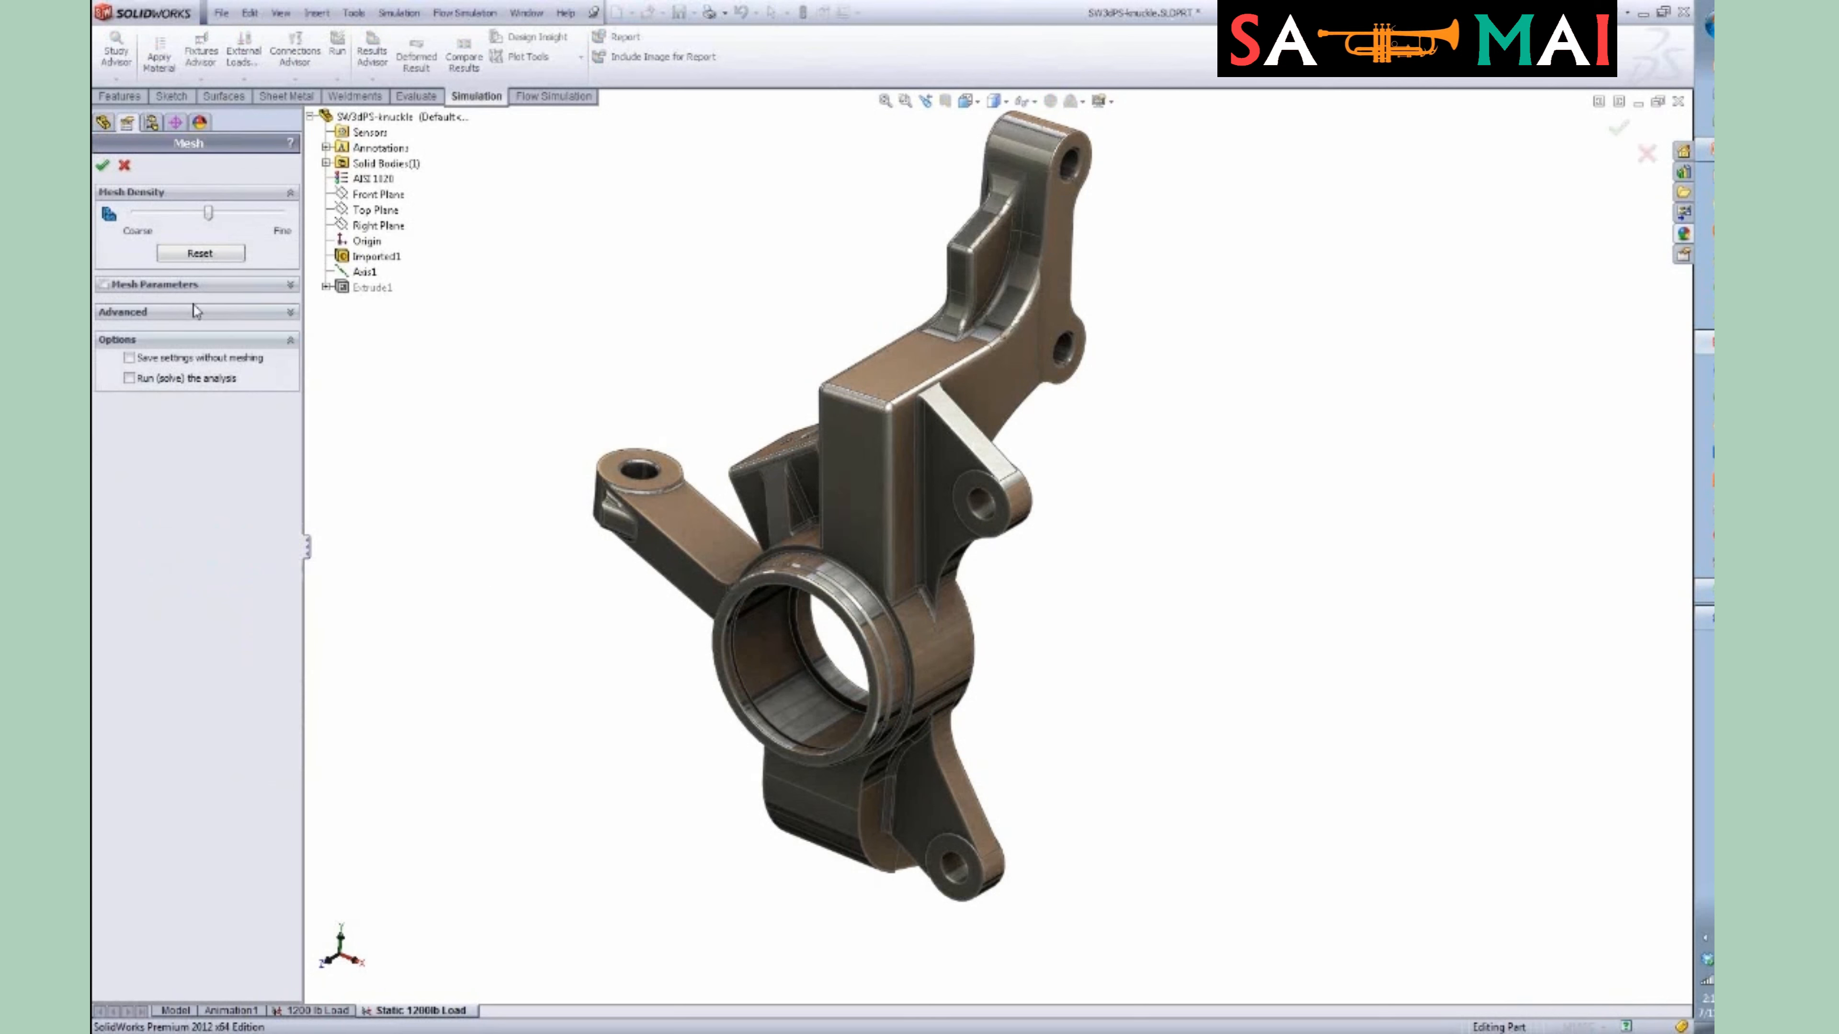
pyautogui.click(104, 284)
pyautogui.click(129, 322)
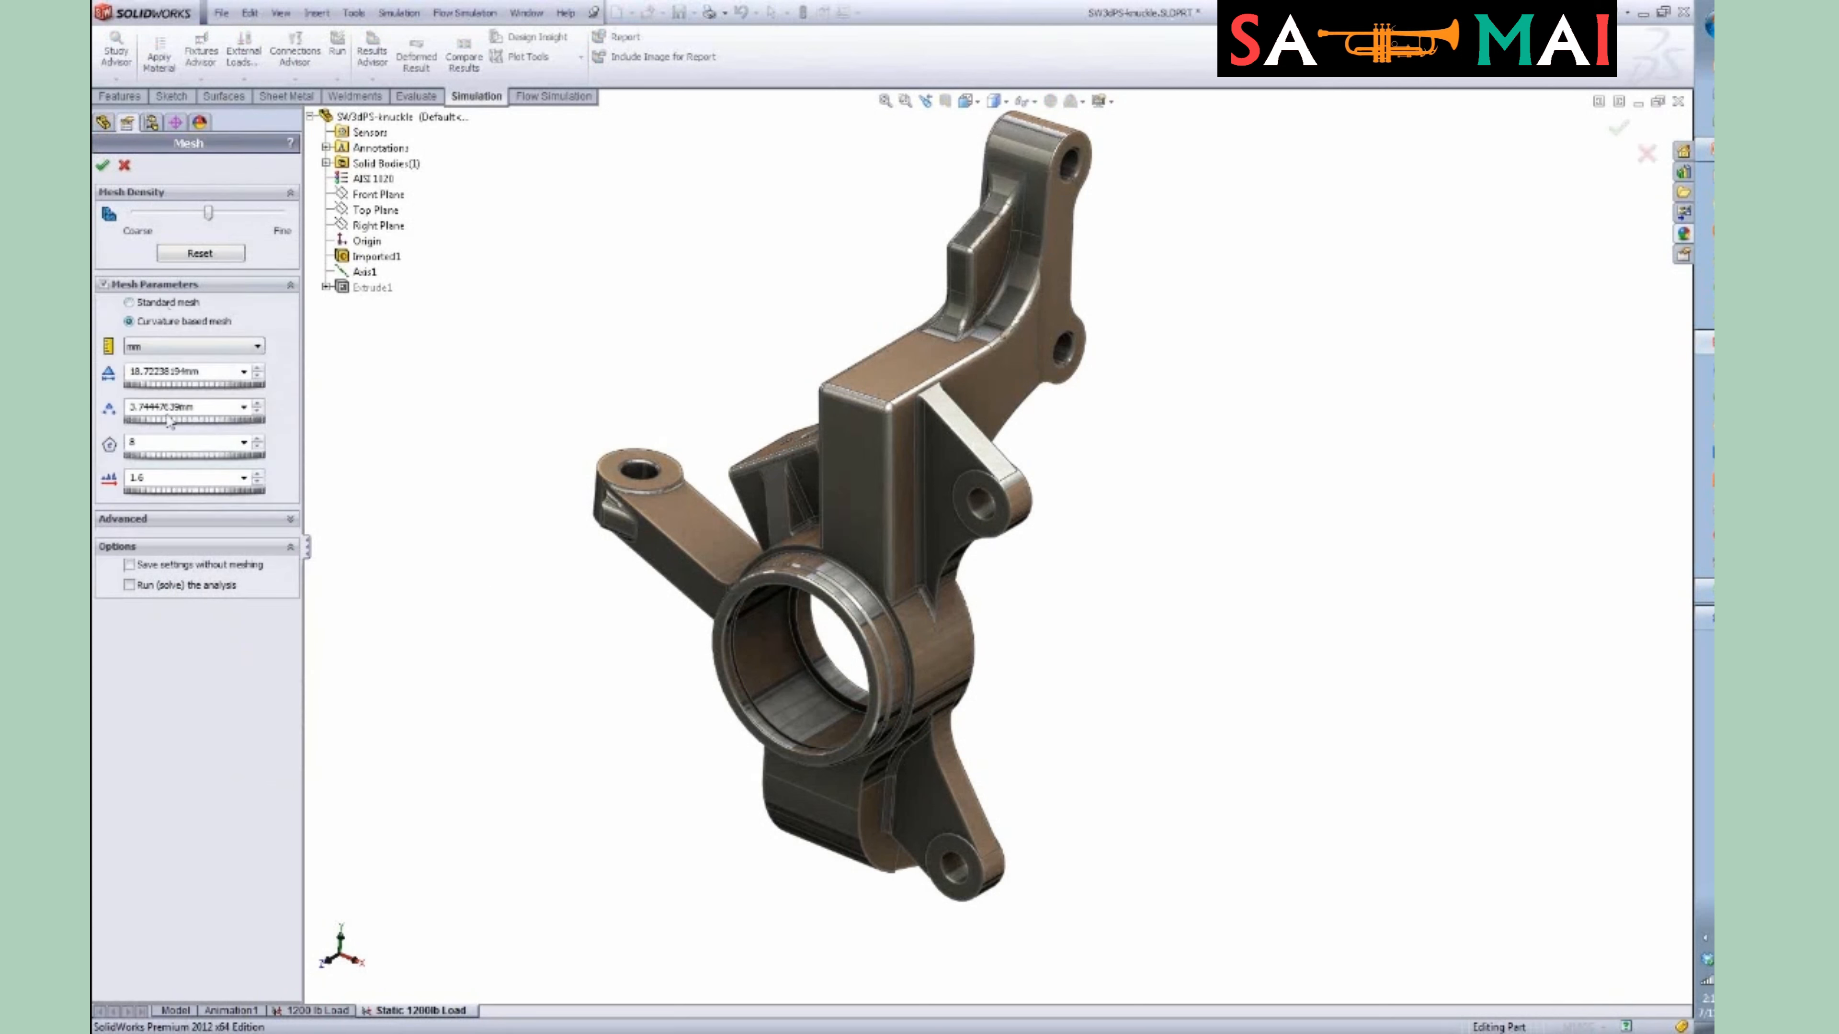
# Enable draft quality in the advanced mesh settings and generate the mesh.
pyautogui.click(164, 521)
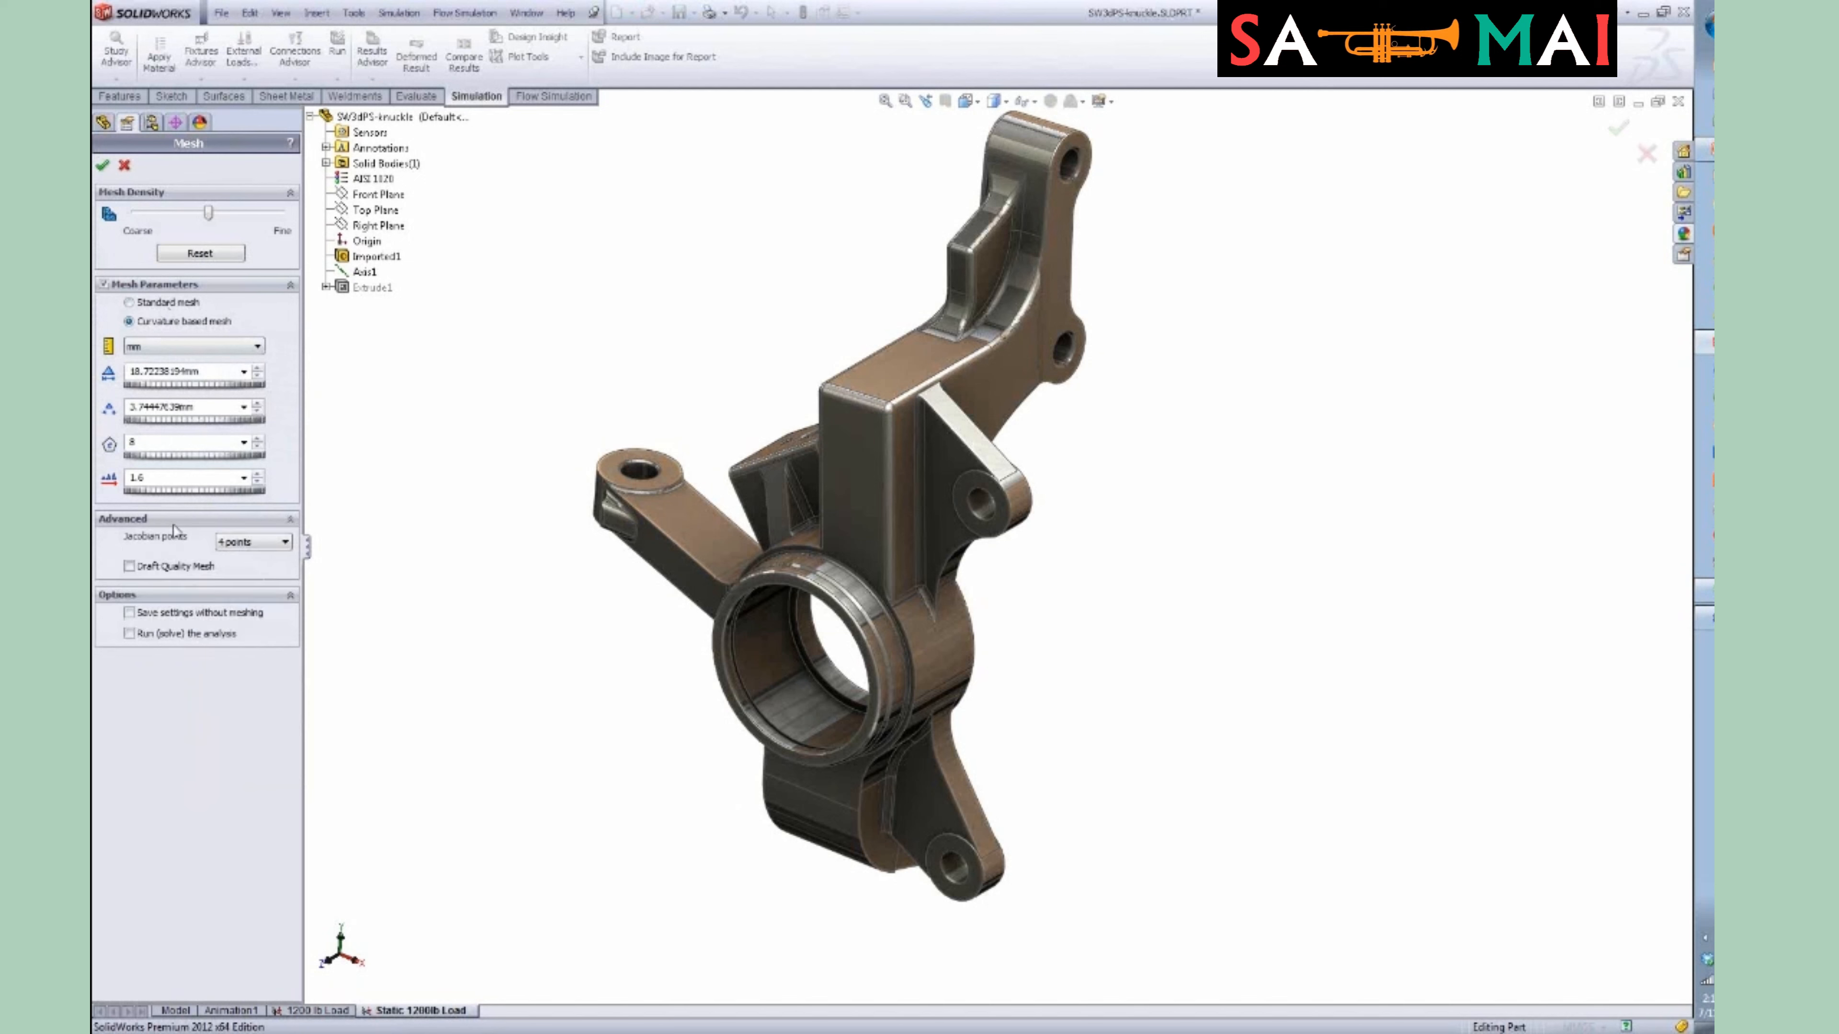
pyautogui.click(157, 570)
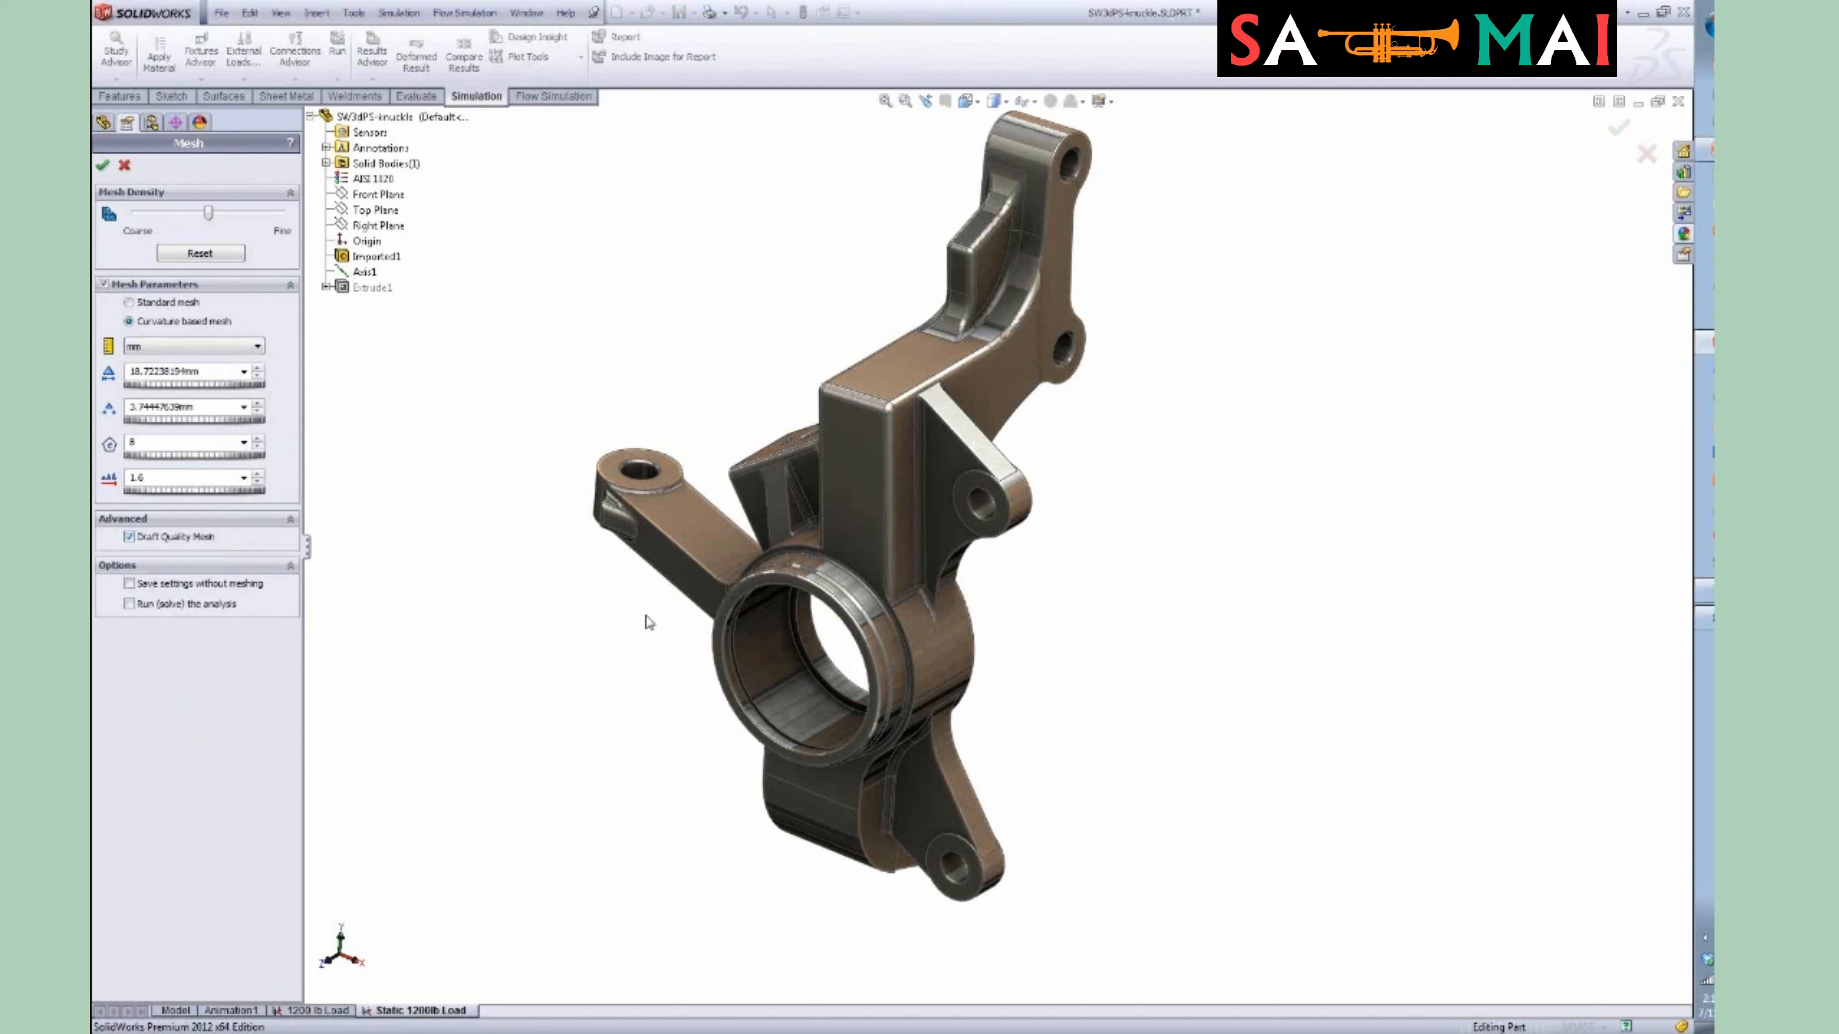
pyautogui.click(103, 166)
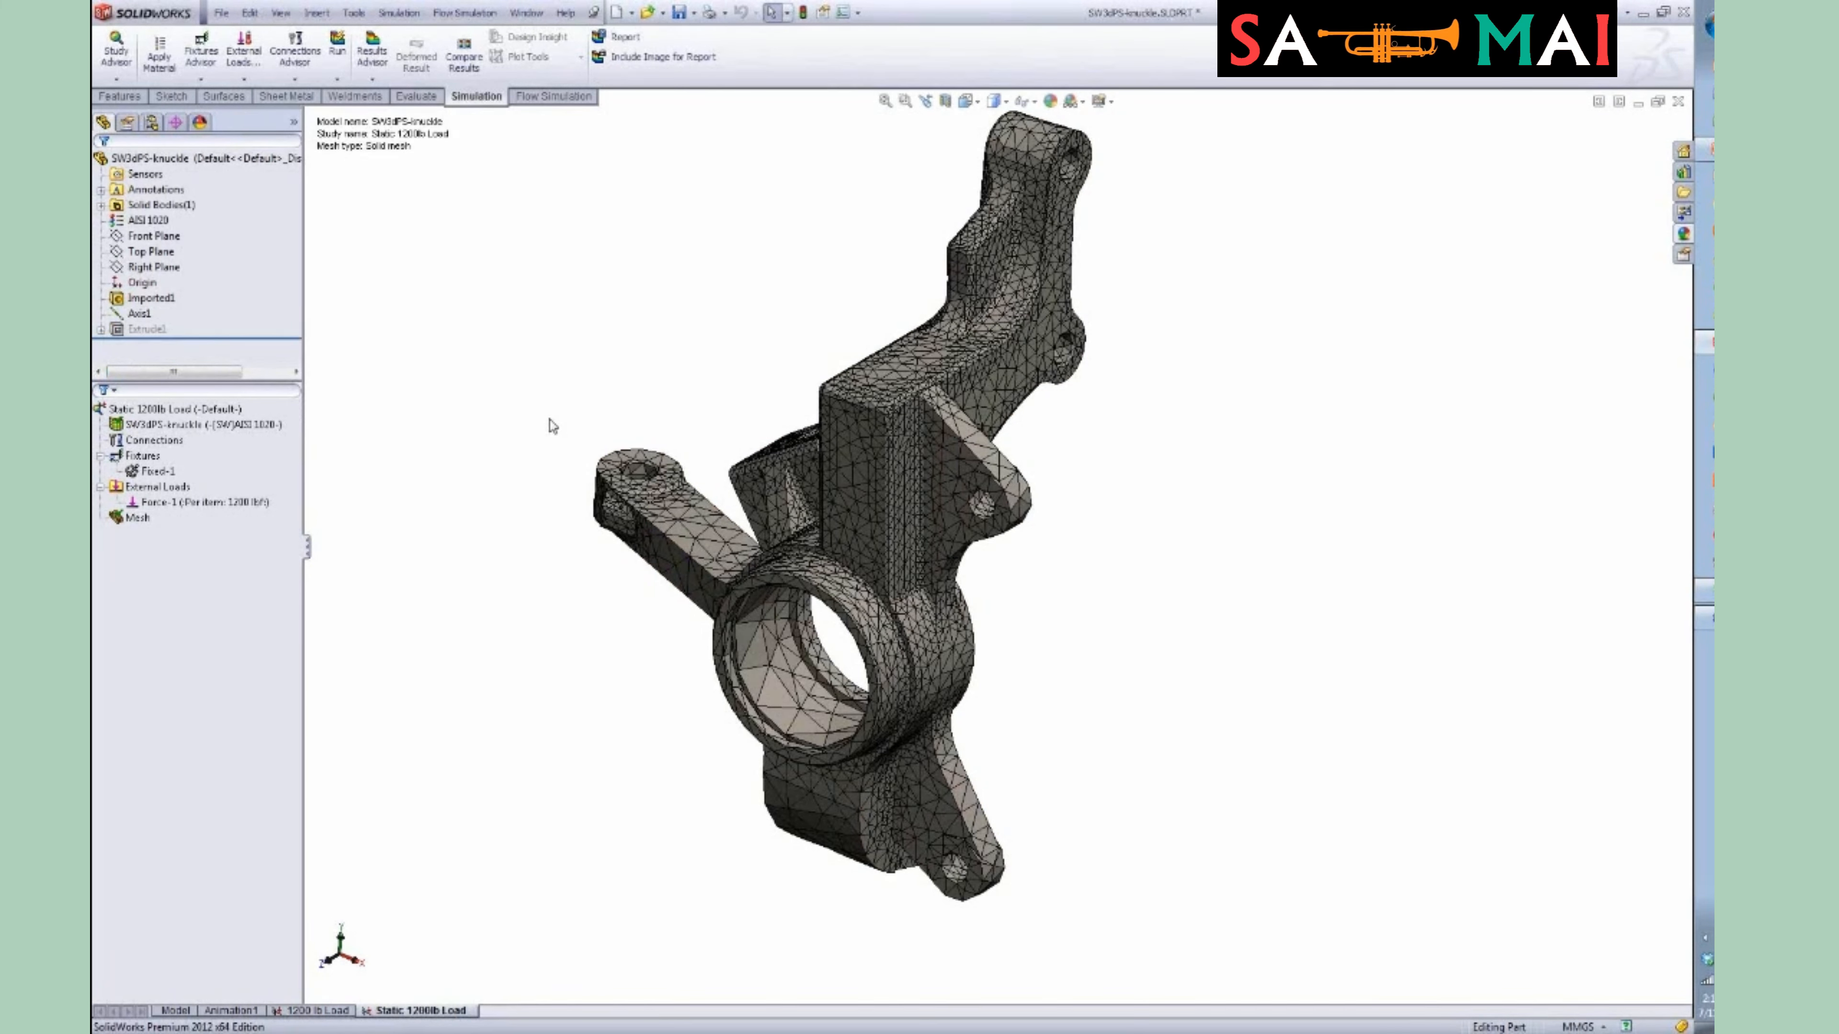
# Examine the generated mesh around the knuckle's upper arm, brackets and bearing bore.
pyautogui.scroll(-4, 1042, 431)
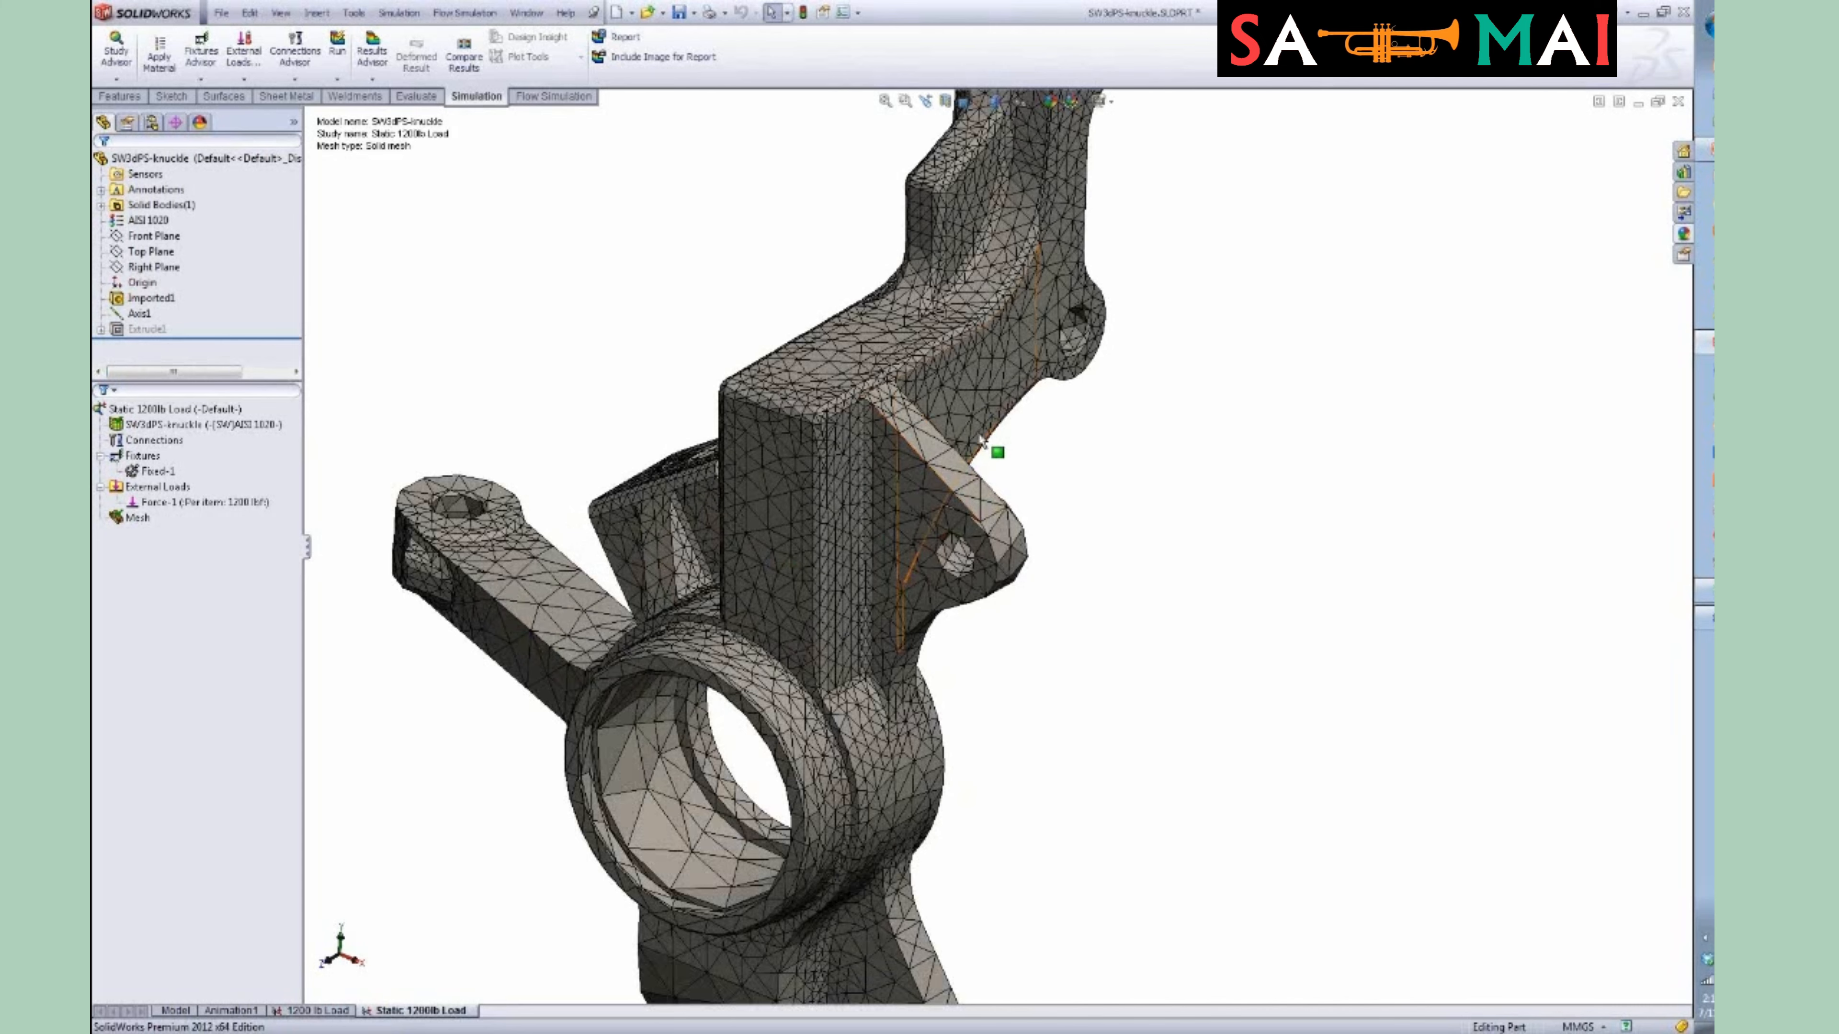
pyautogui.scroll(-3, 988, 443)
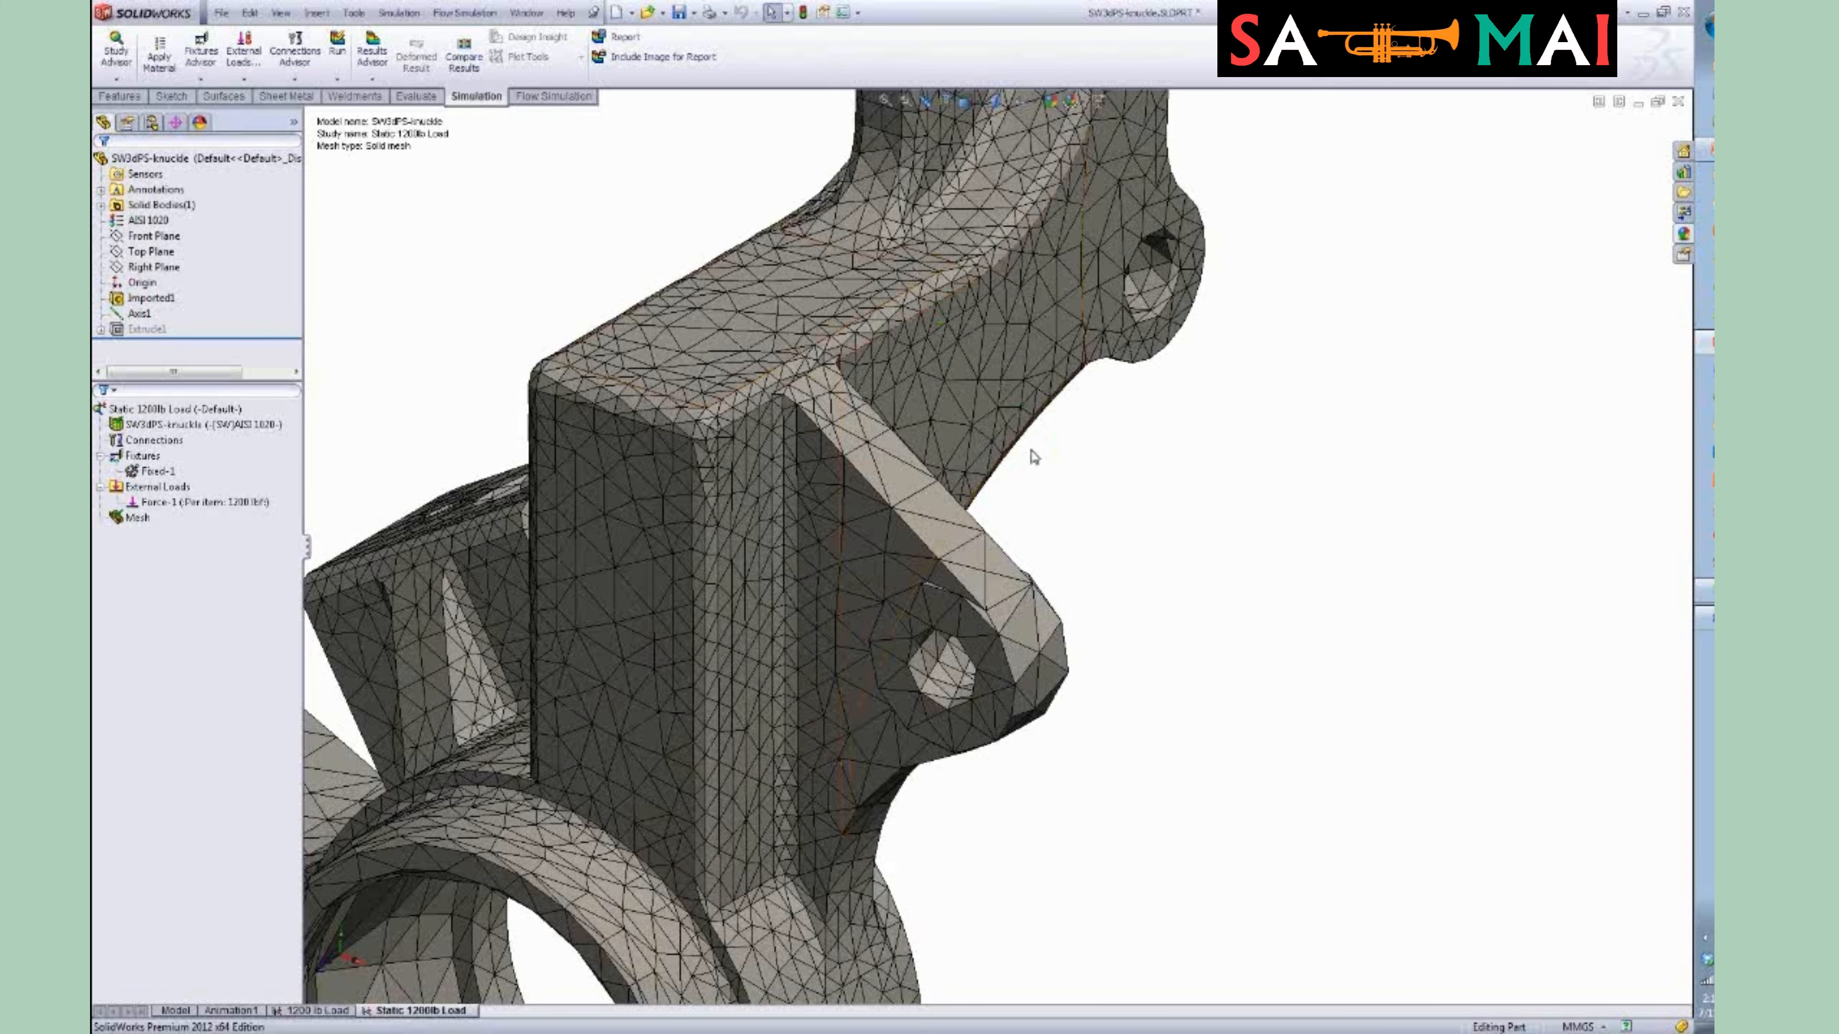
pyautogui.scroll(6, 1027, 493)
pyautogui.scroll(-1, 945, 815)
pyautogui.moveTo(1077, 635); pyautogui.dragTo(1017, 826, button='middle')
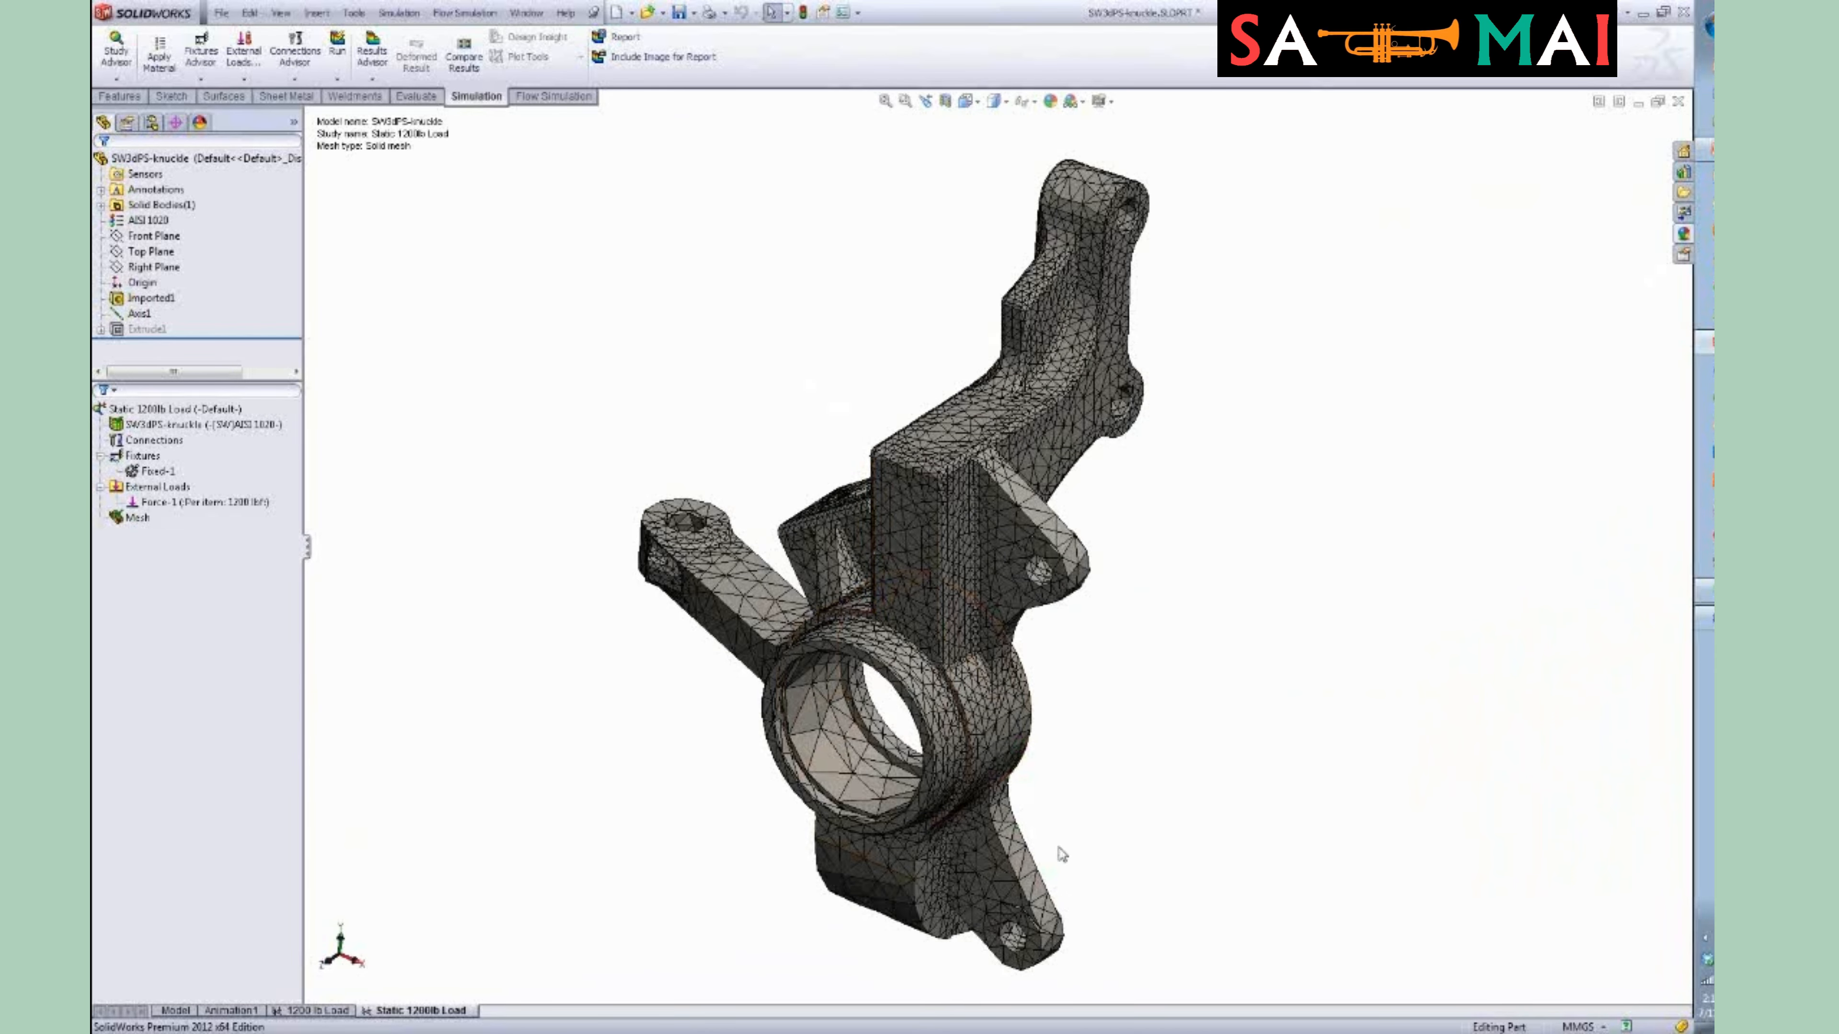
pyautogui.moveTo(1136, 780); pyautogui.dragTo(1071, 732, button='middle')
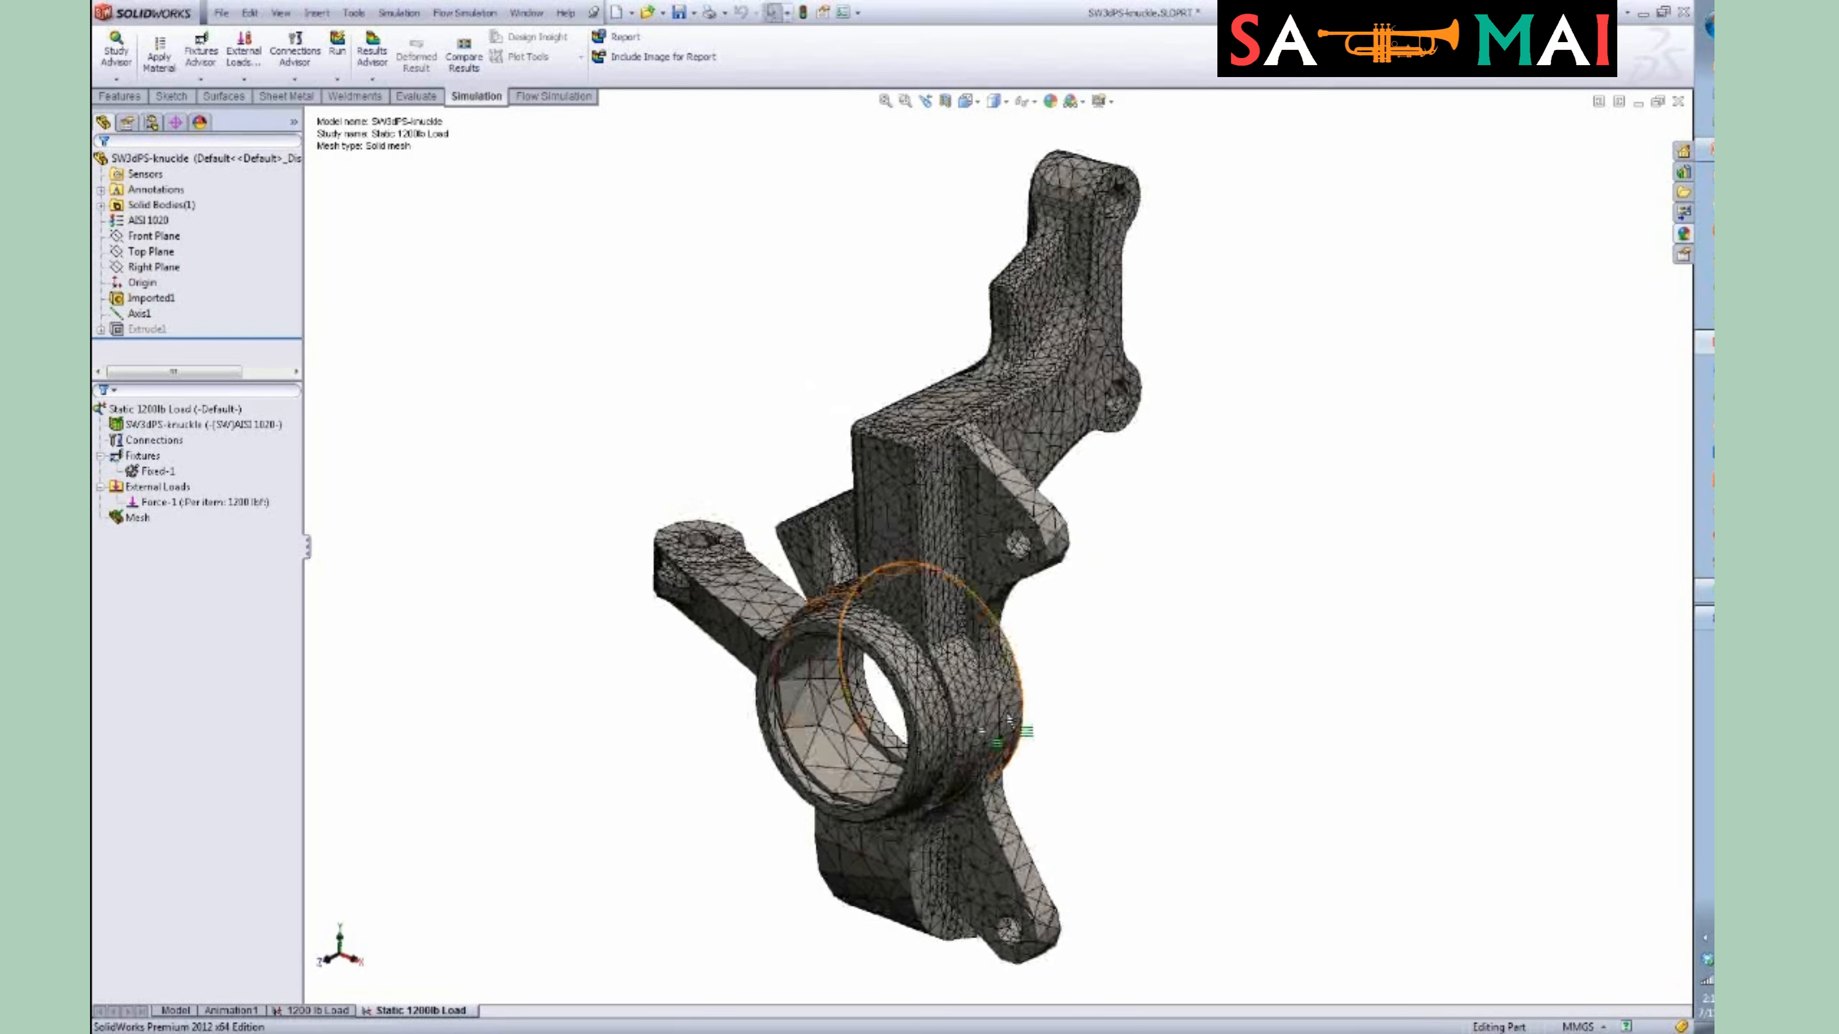
pyautogui.click(175, 410)
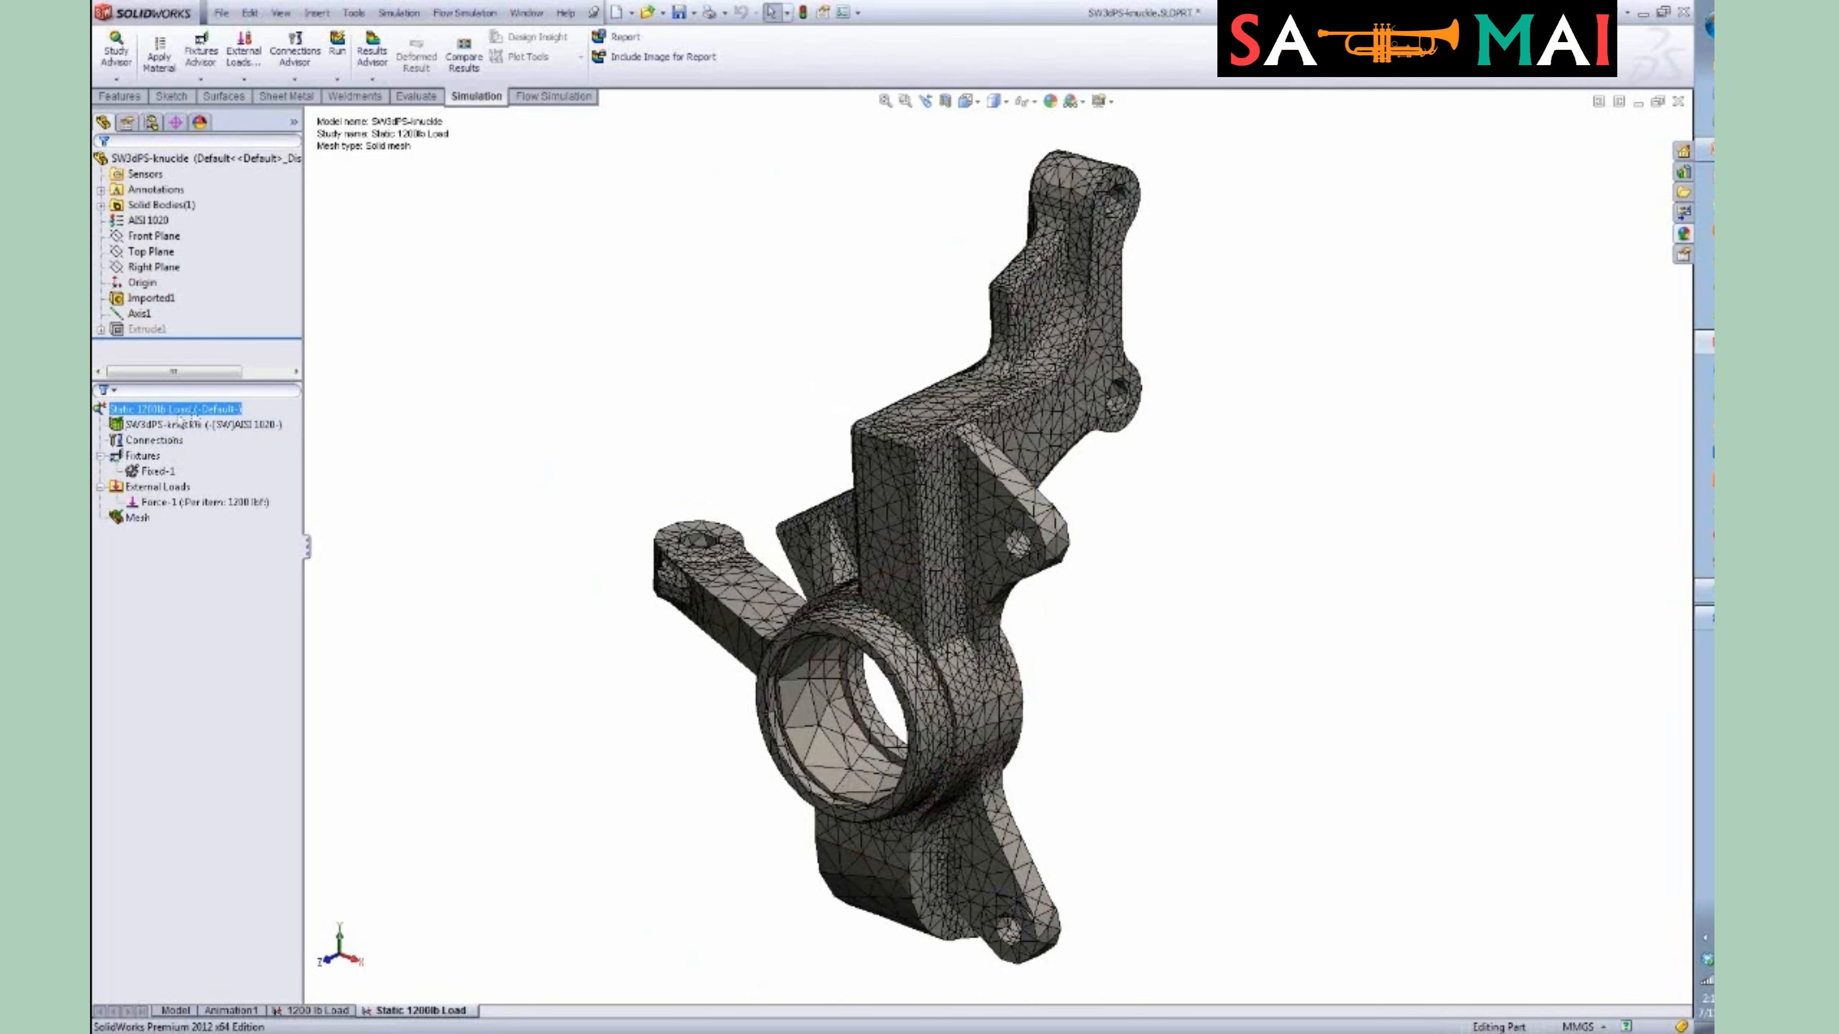
pyautogui.click(513, 417)
pyautogui.scroll(1, 1037, 835)
pyautogui.scroll(-1, 1039, 833)
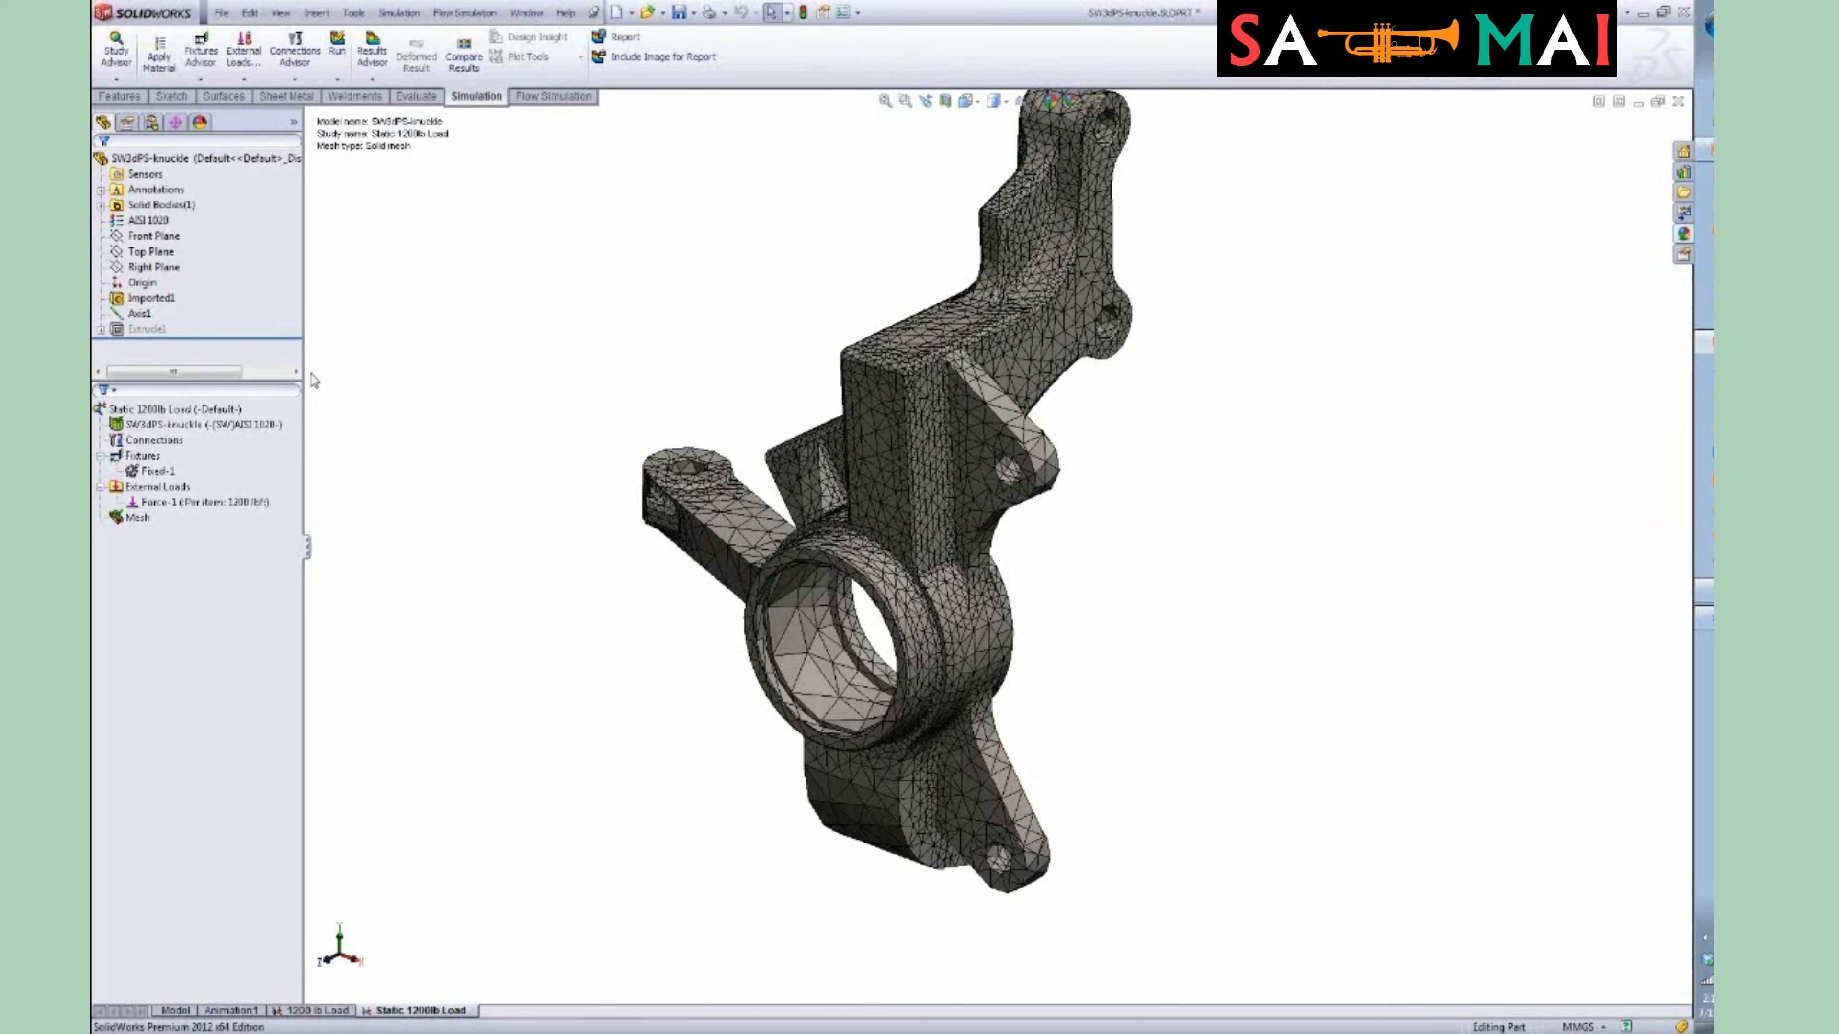
# Run the Static 1200lb Load study.
pyautogui.rightClick(223, 413)
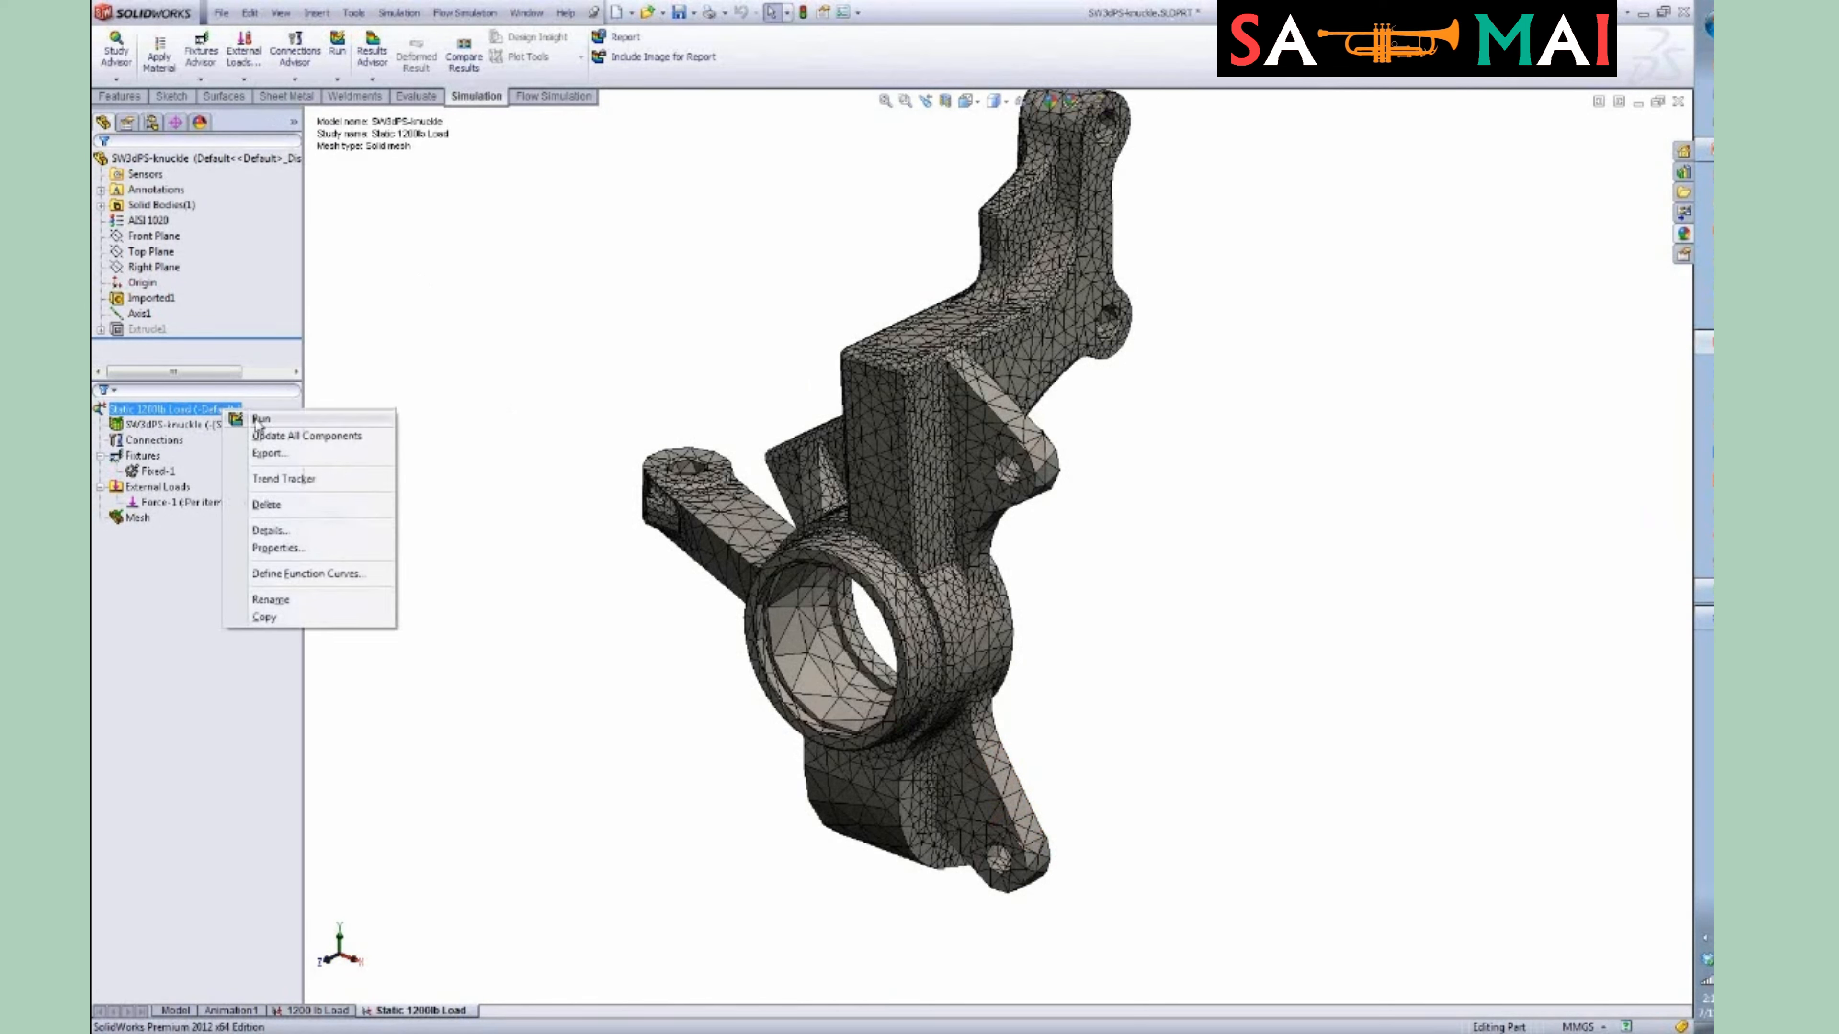
pyautogui.click(260, 419)
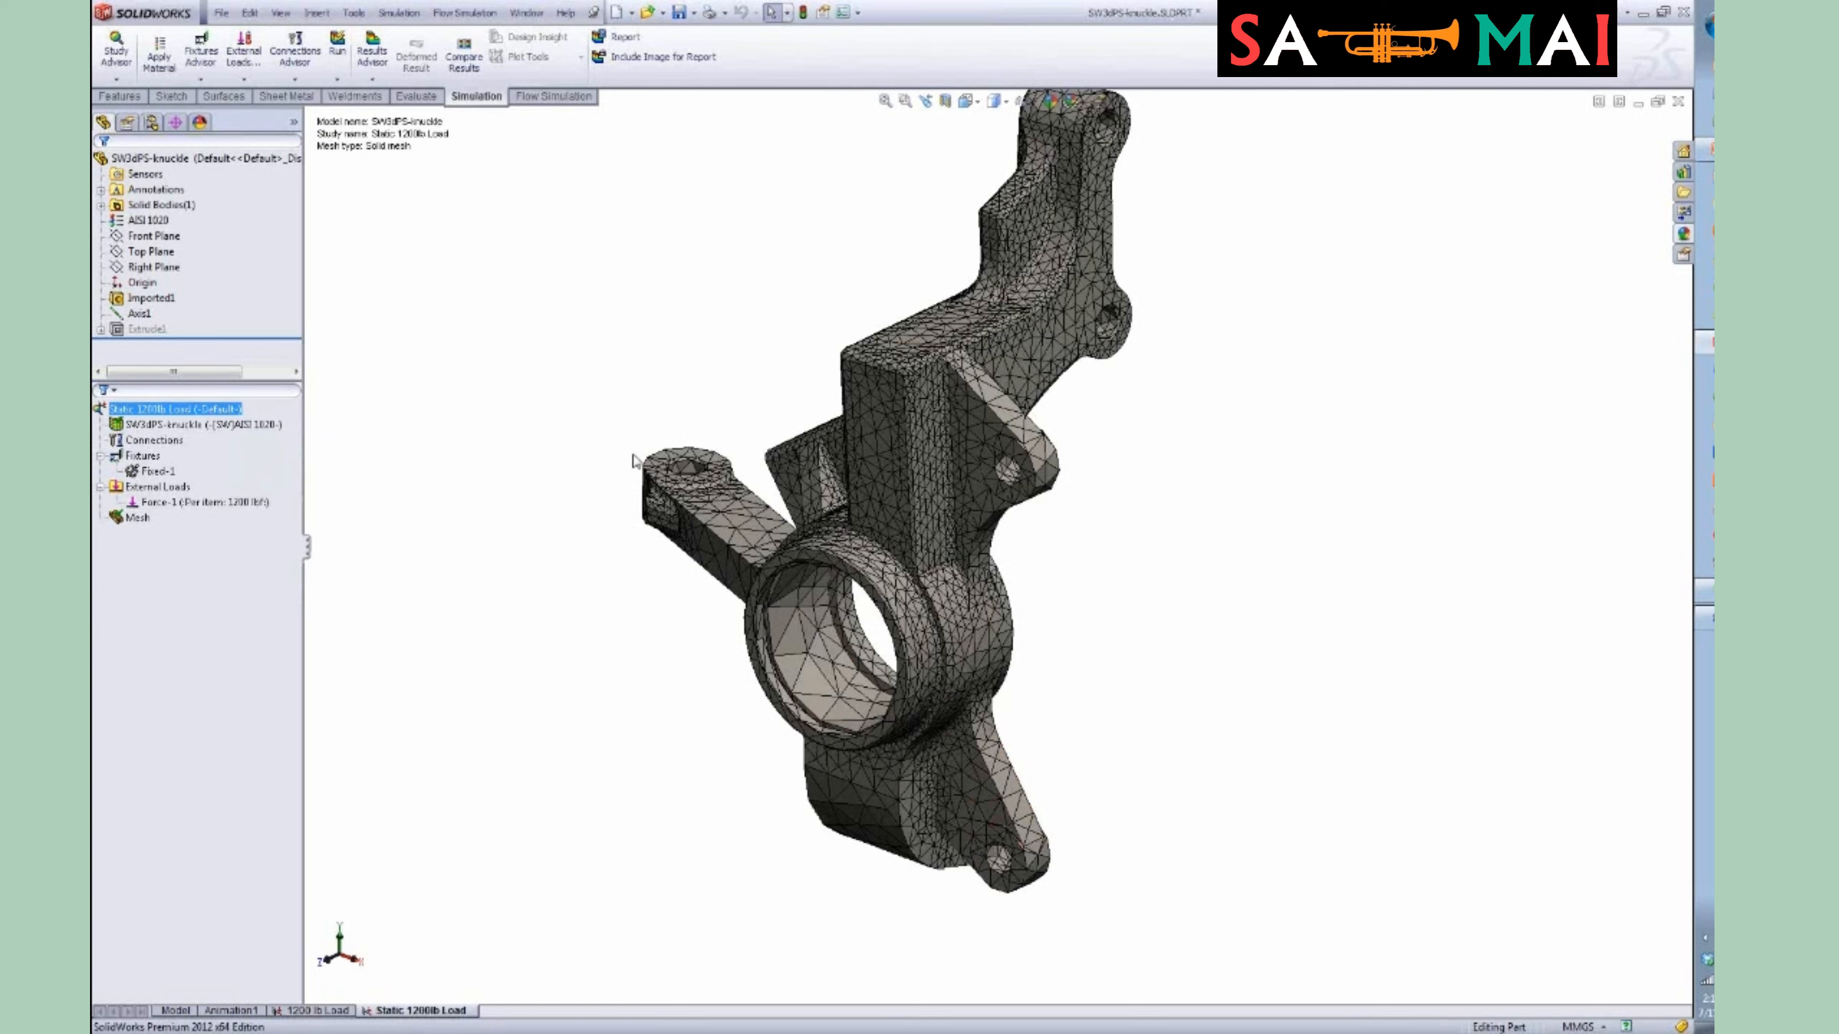
pyautogui.click(1008, 574)
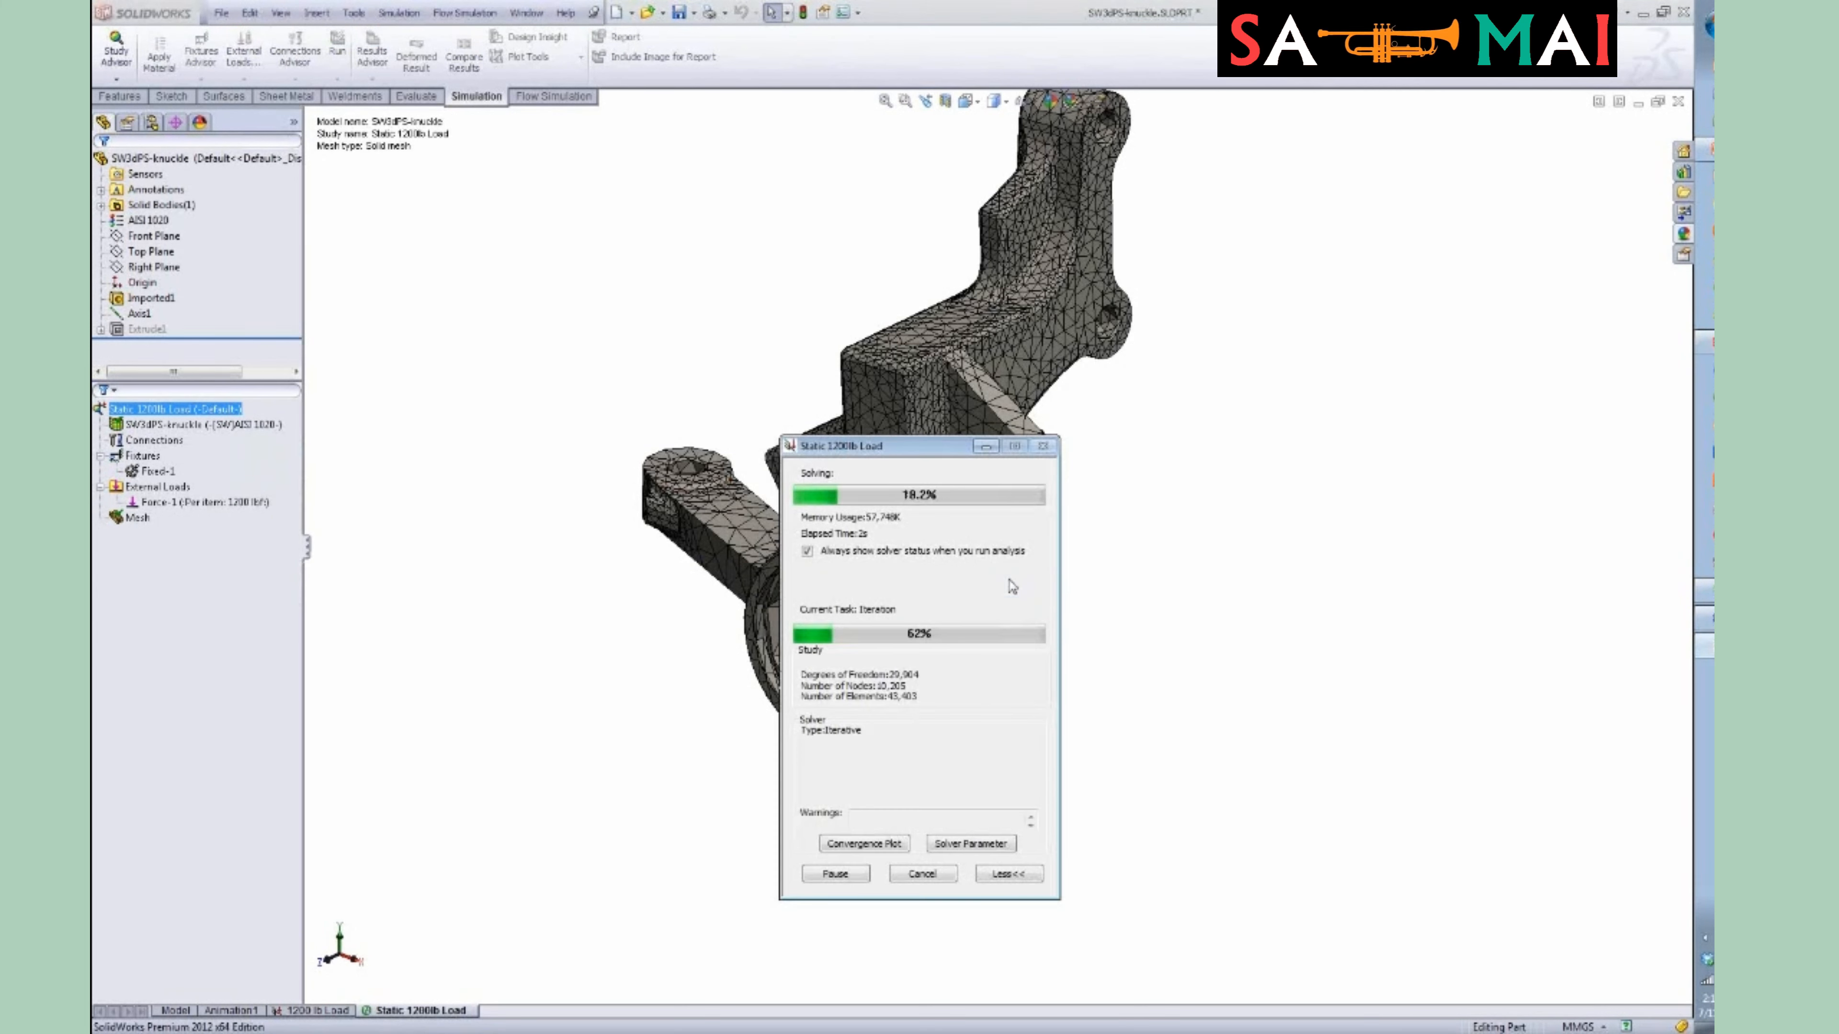
pyautogui.moveTo(886, 446); pyautogui.dragTo(817, 236)
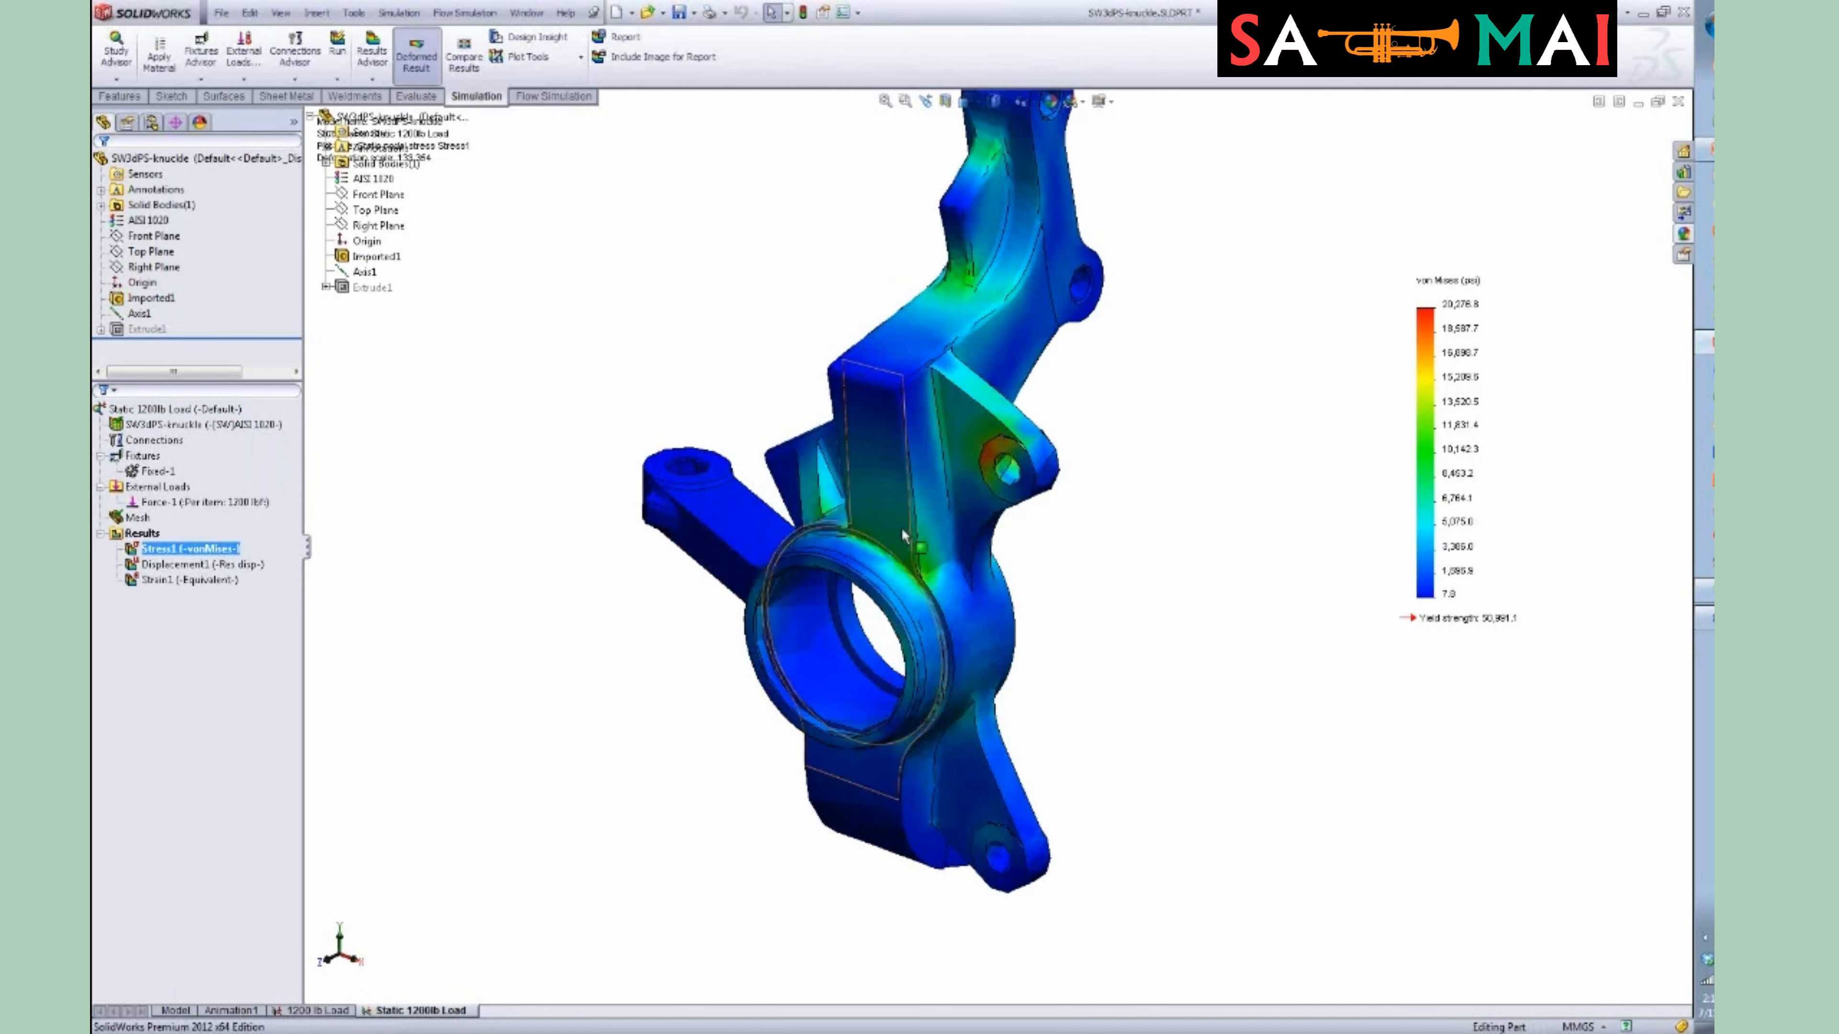
# Review the mesh details in an enlarged window, checking the node and element data, and close it.
pyautogui.moveTo(1153, 657); pyautogui.dragTo(1089, 628, button='middle')
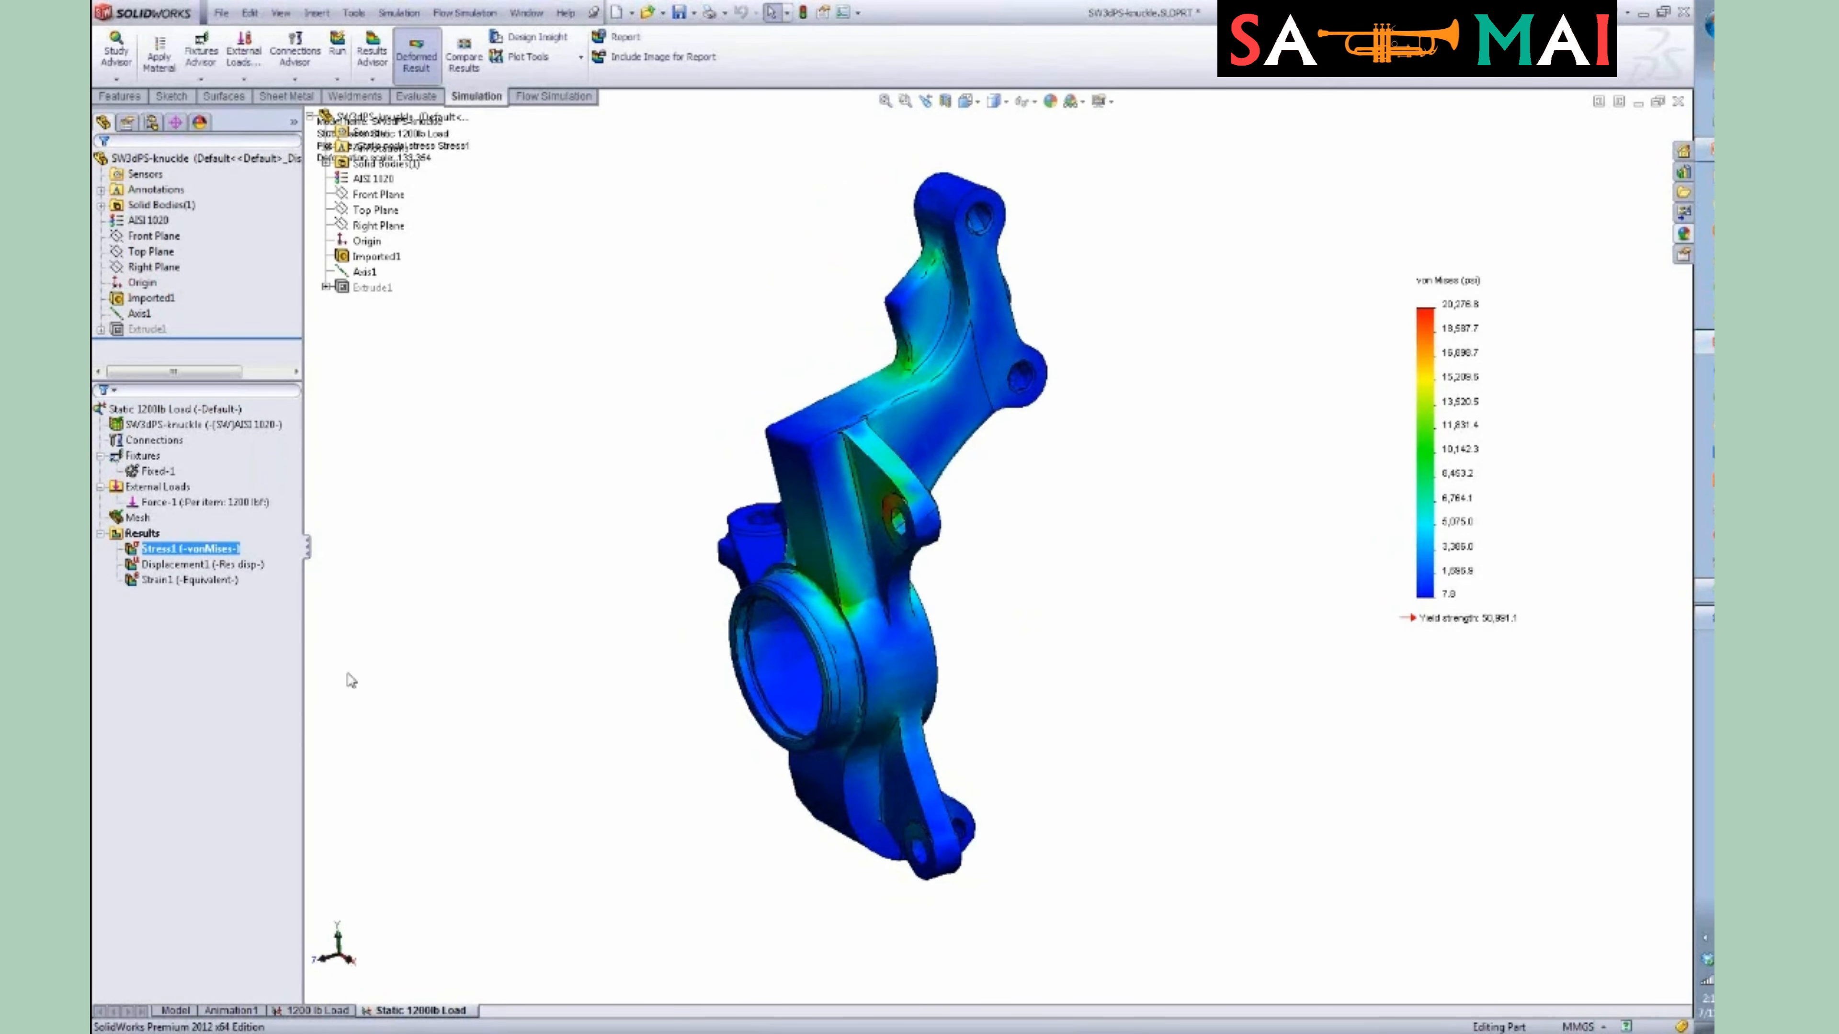
pyautogui.moveTo(392, 656); pyautogui.dragTo(426, 668, button='middle')
pyautogui.rightClick(147, 519)
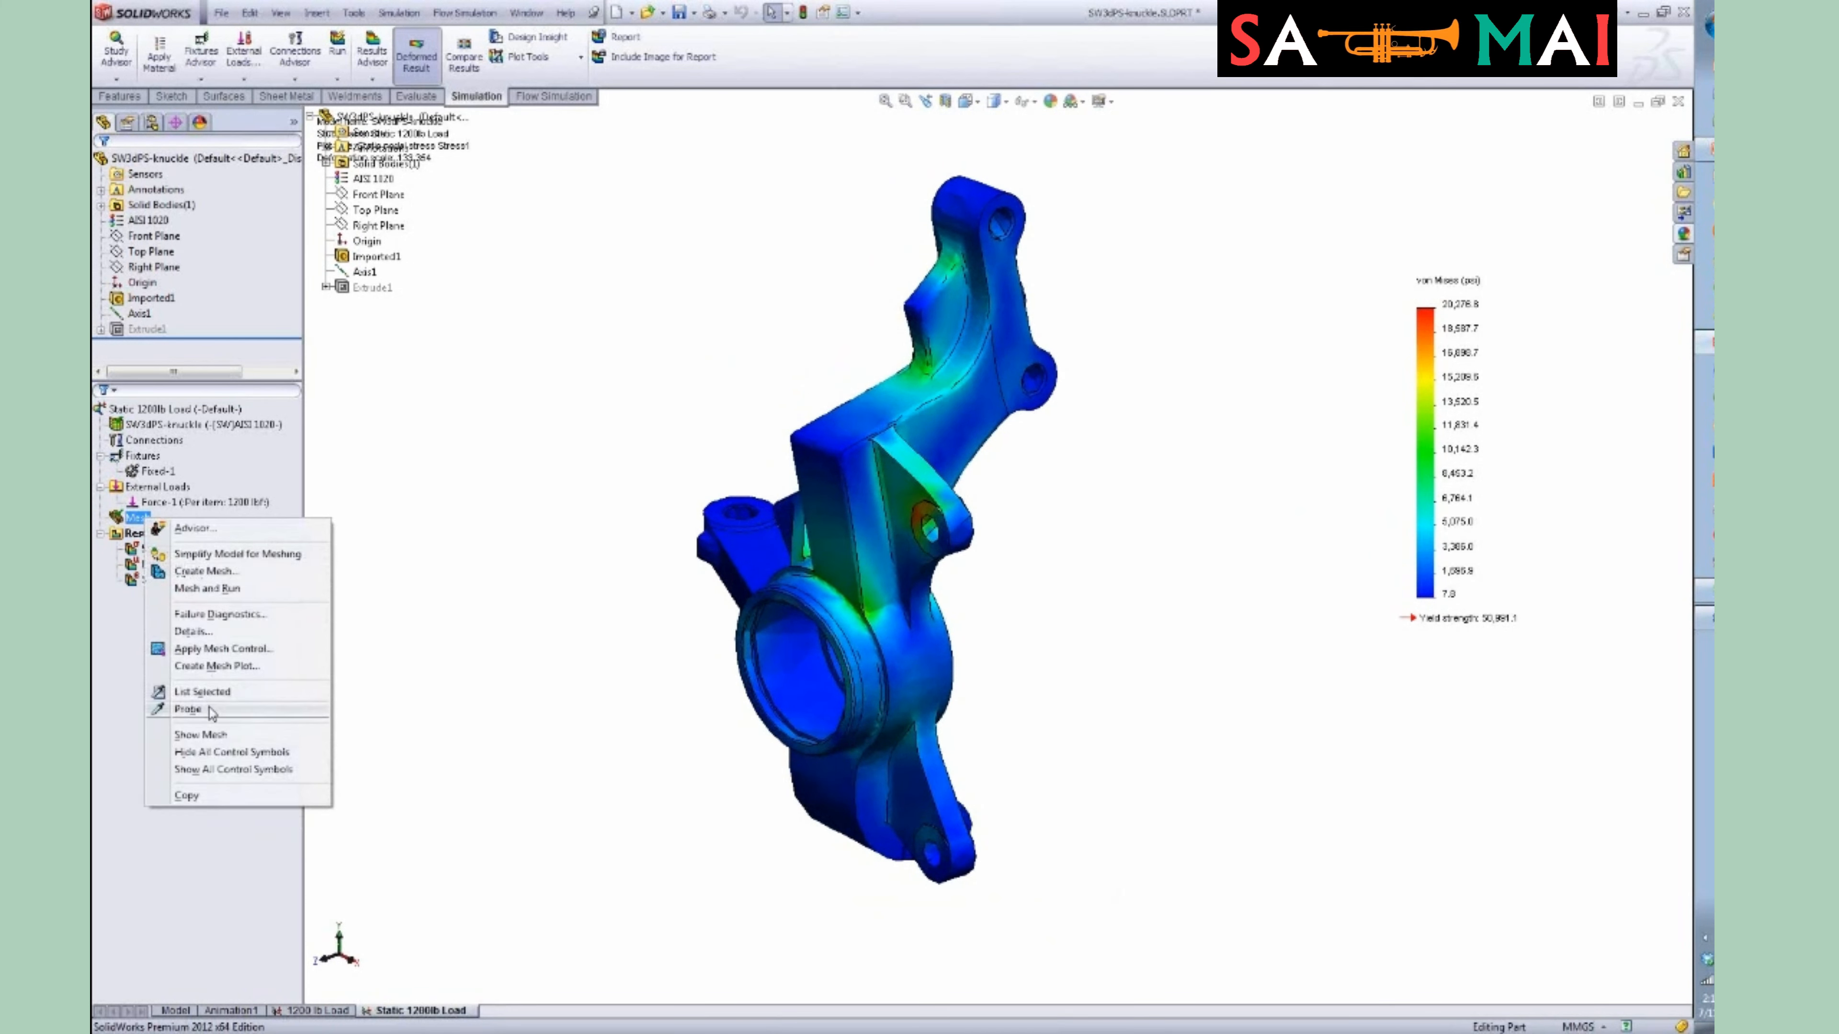
pyautogui.click(203, 633)
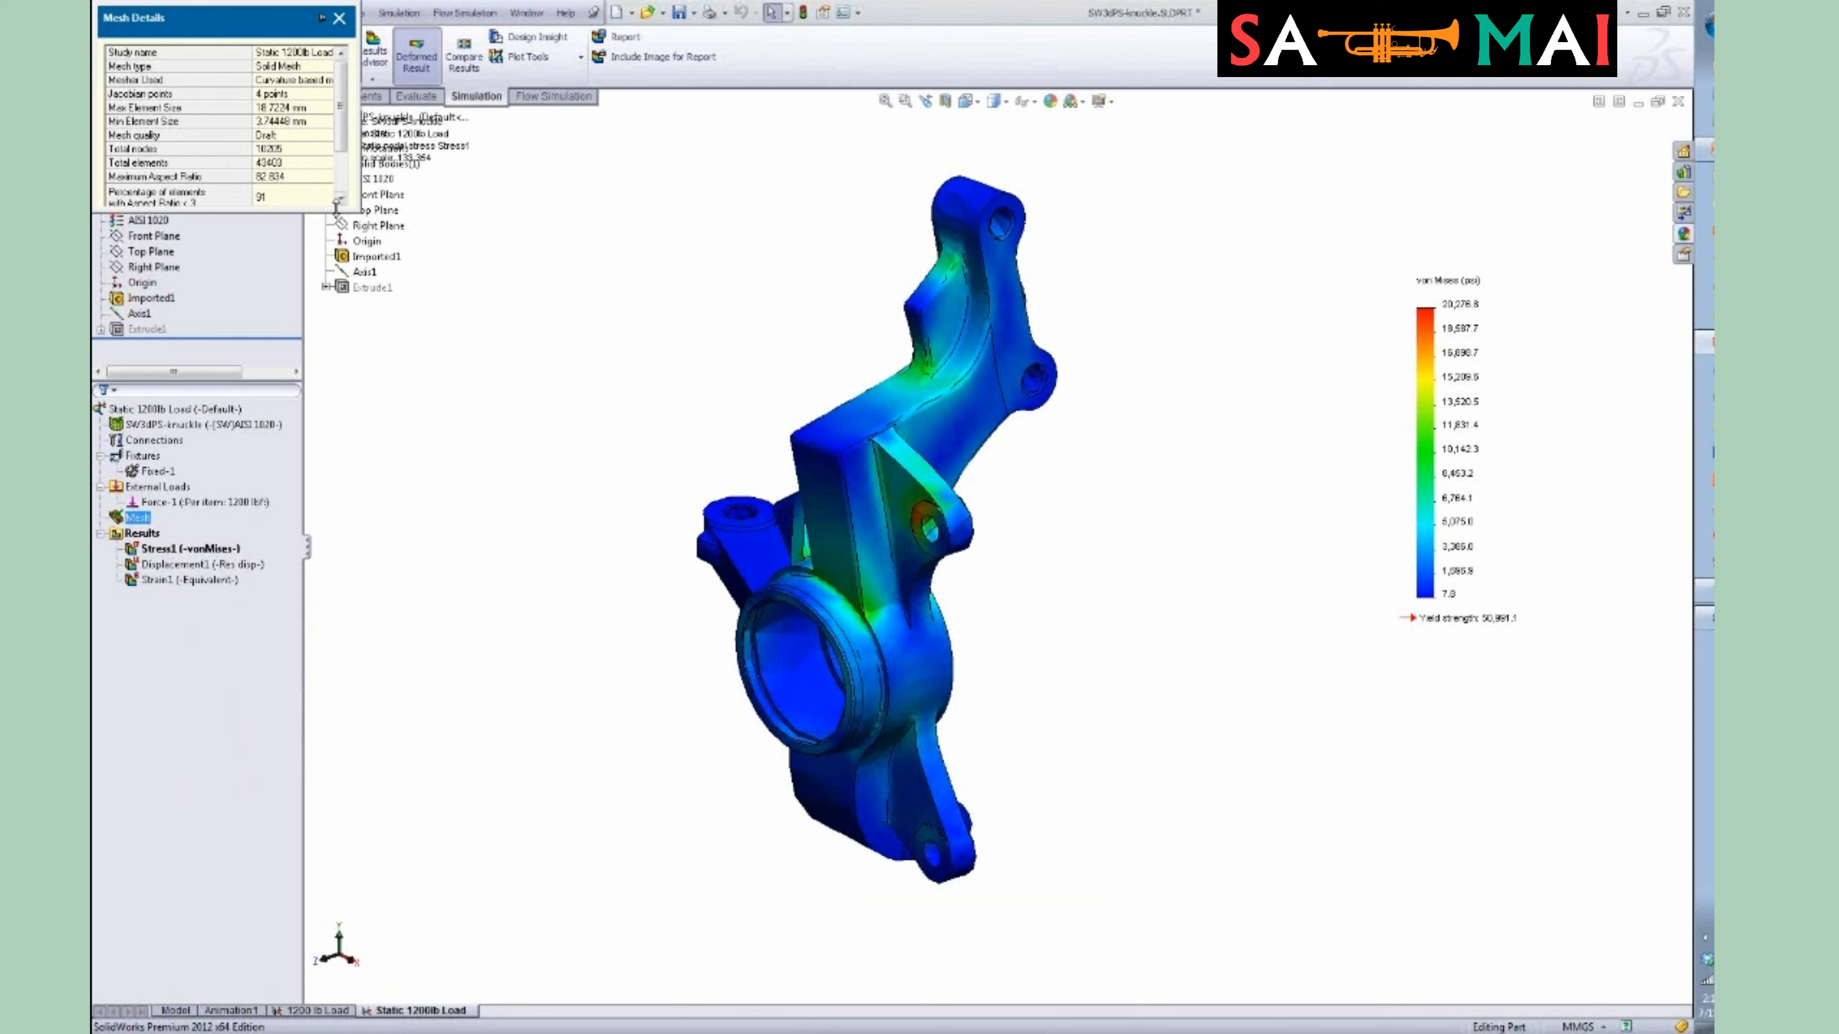
pyautogui.moveTo(358, 211); pyautogui.dragTo(570, 454)
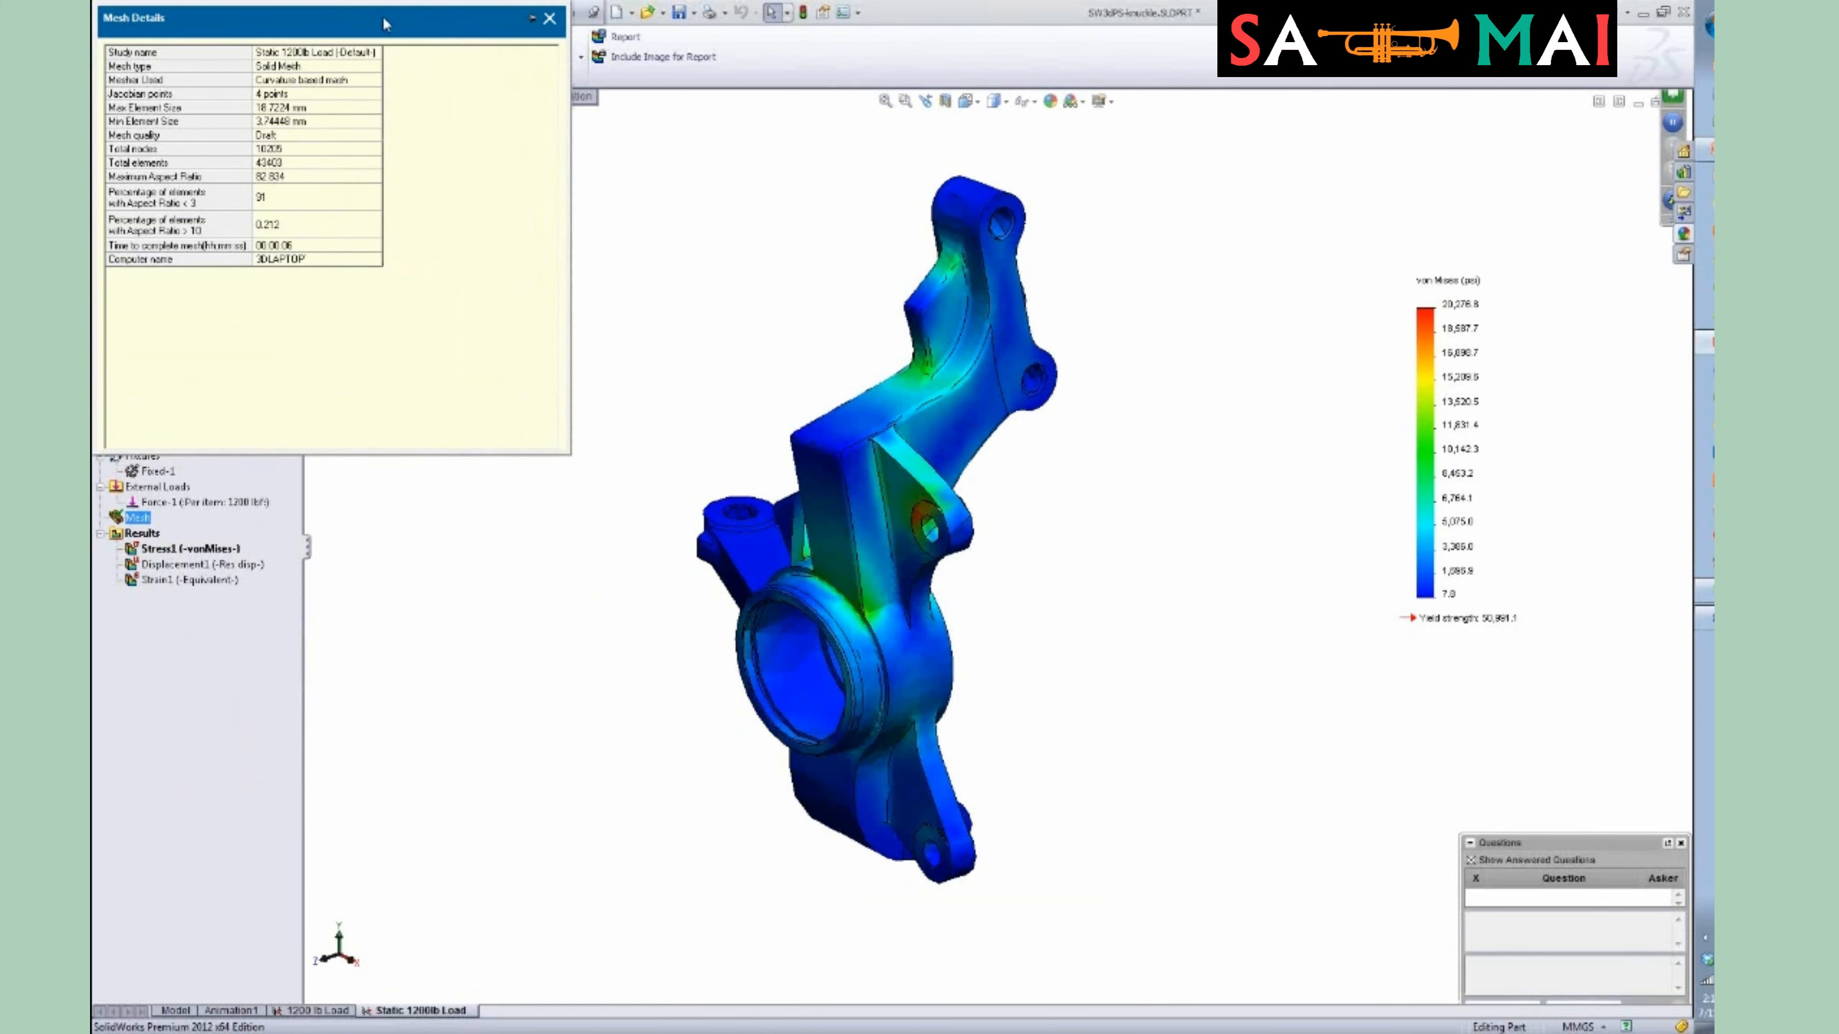
pyautogui.moveTo(382, 20); pyautogui.dragTo(594, 258)
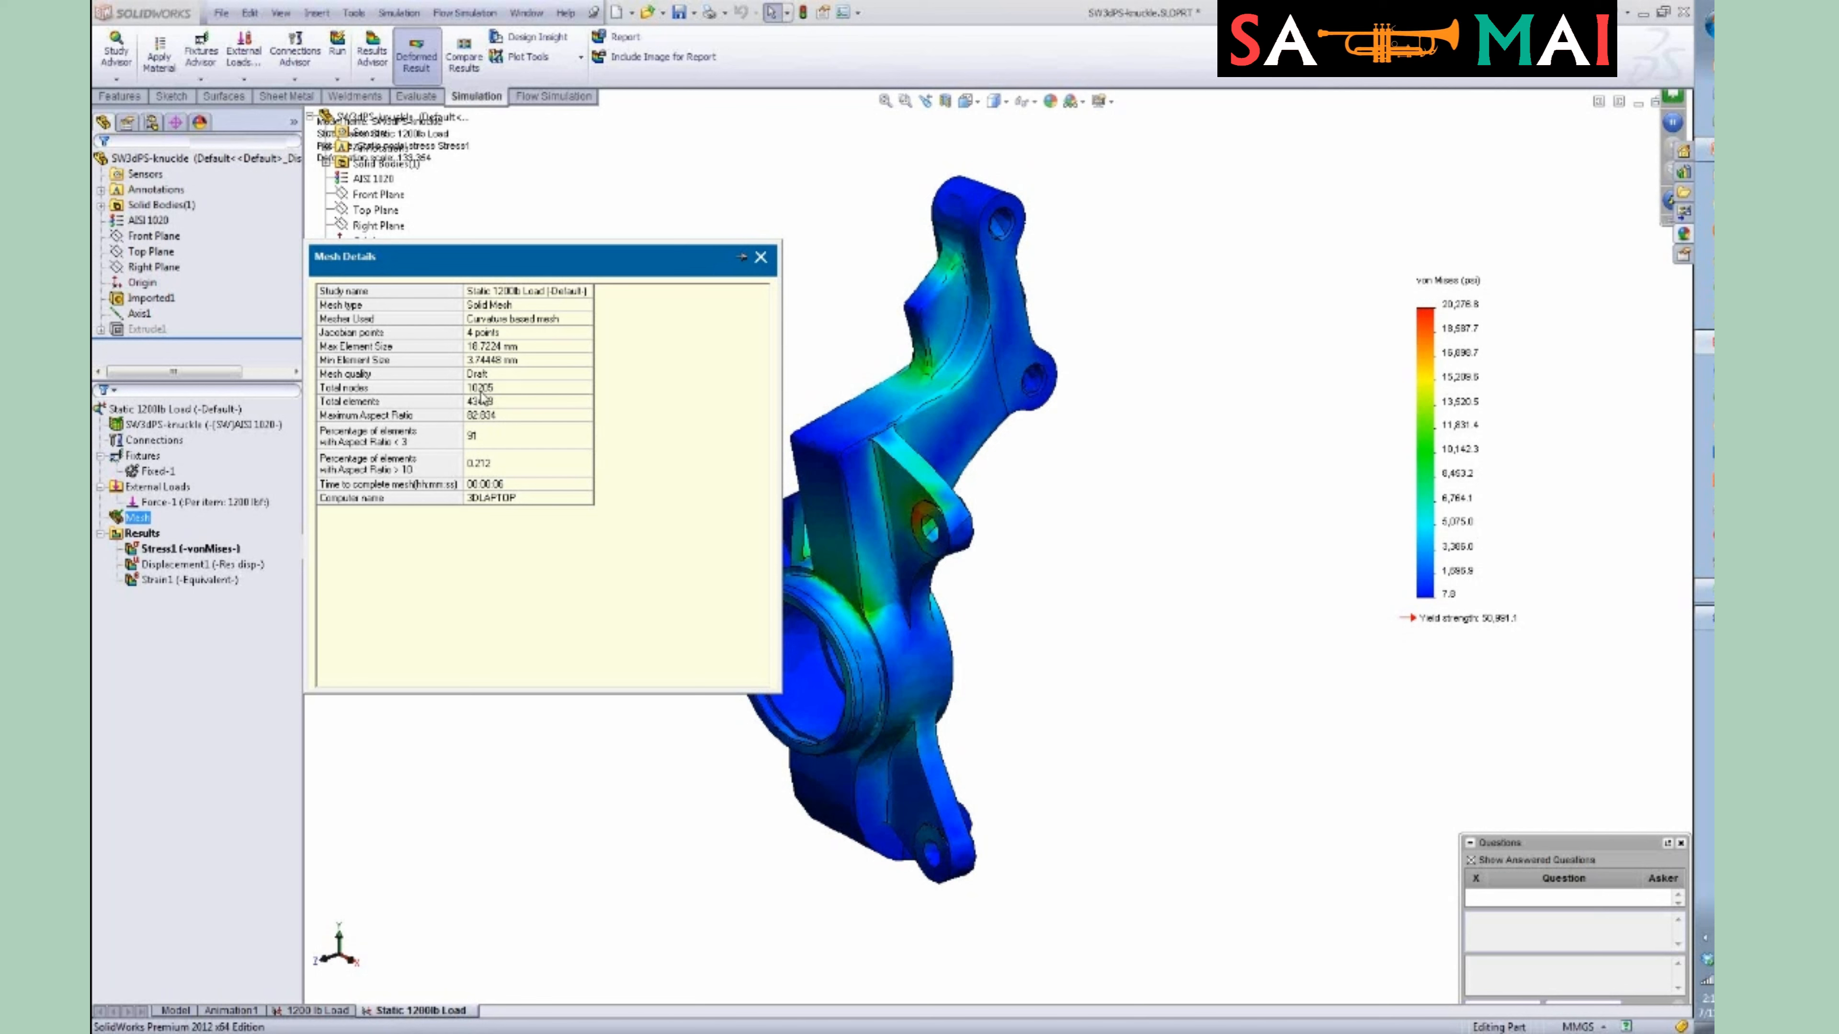
pyautogui.click(760, 260)
# Move the stress plot's title text away from the feature tree so it is readable.
pyautogui.moveTo(1094, 570); pyautogui.dragTo(1113, 567, button='middle')
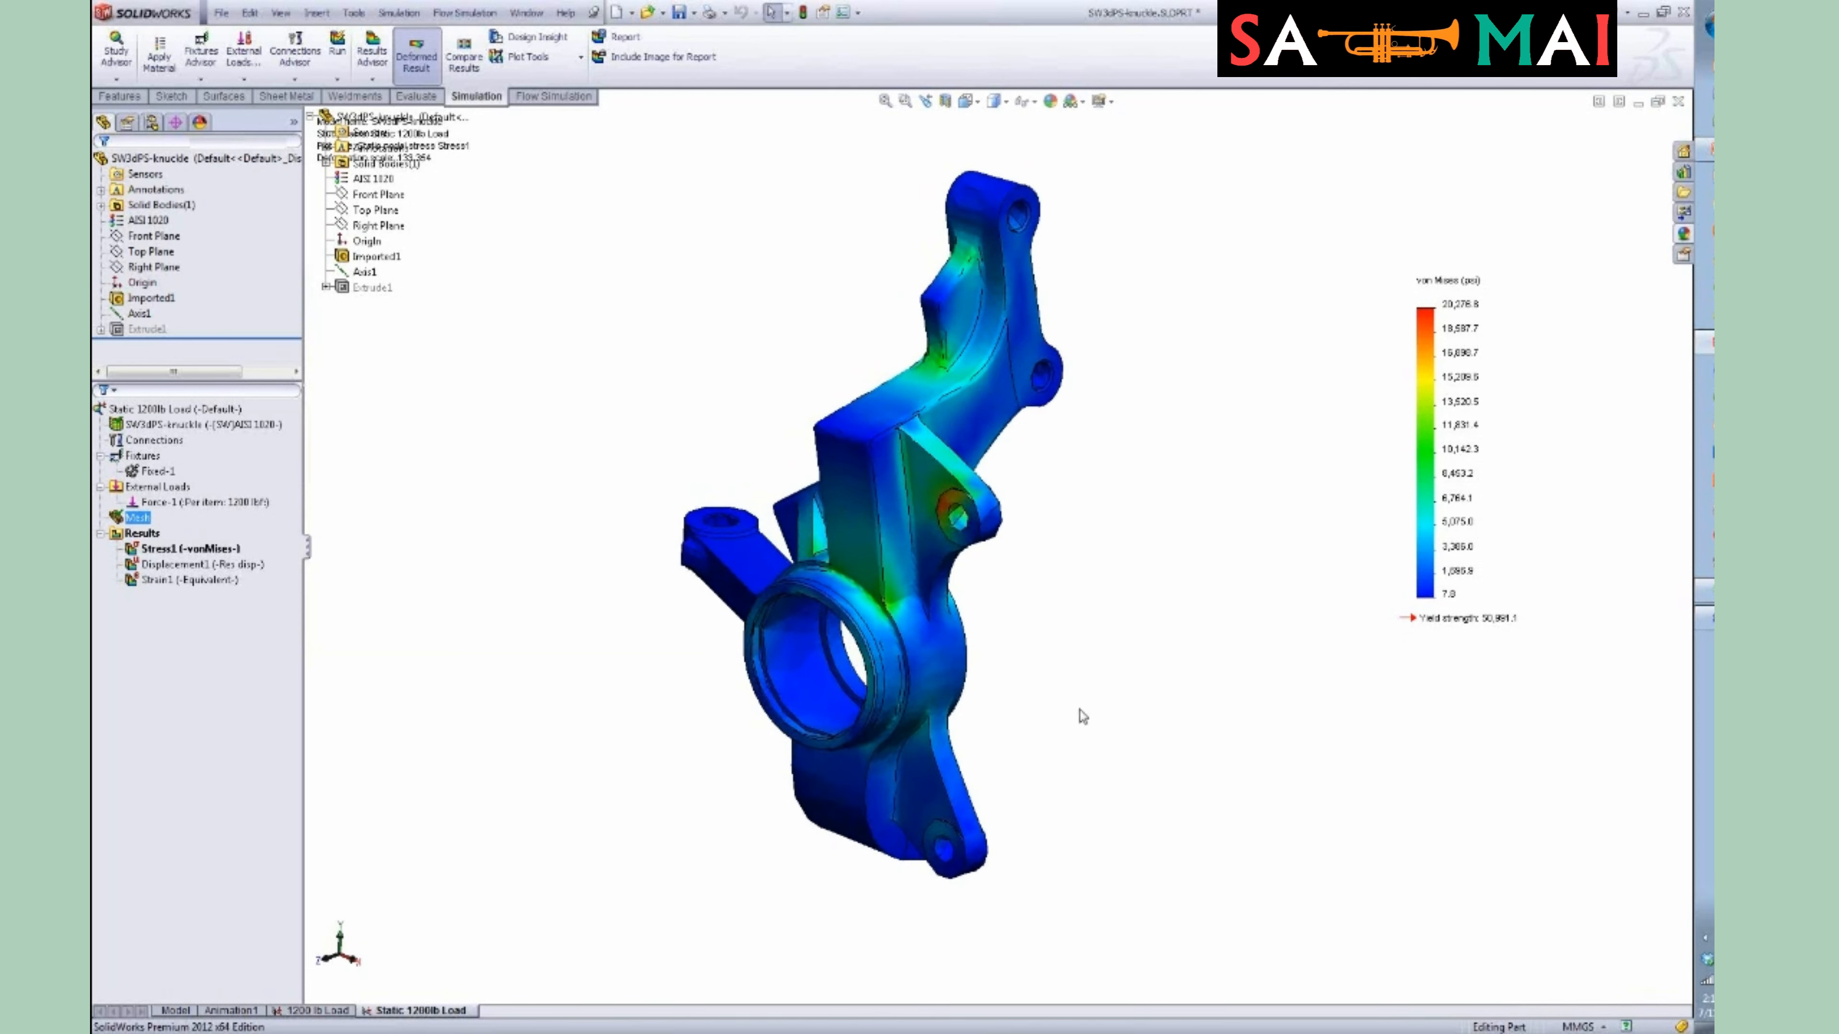
pyautogui.click(445, 149)
pyautogui.moveTo(708, 170); pyautogui.dragTo(706, 170)
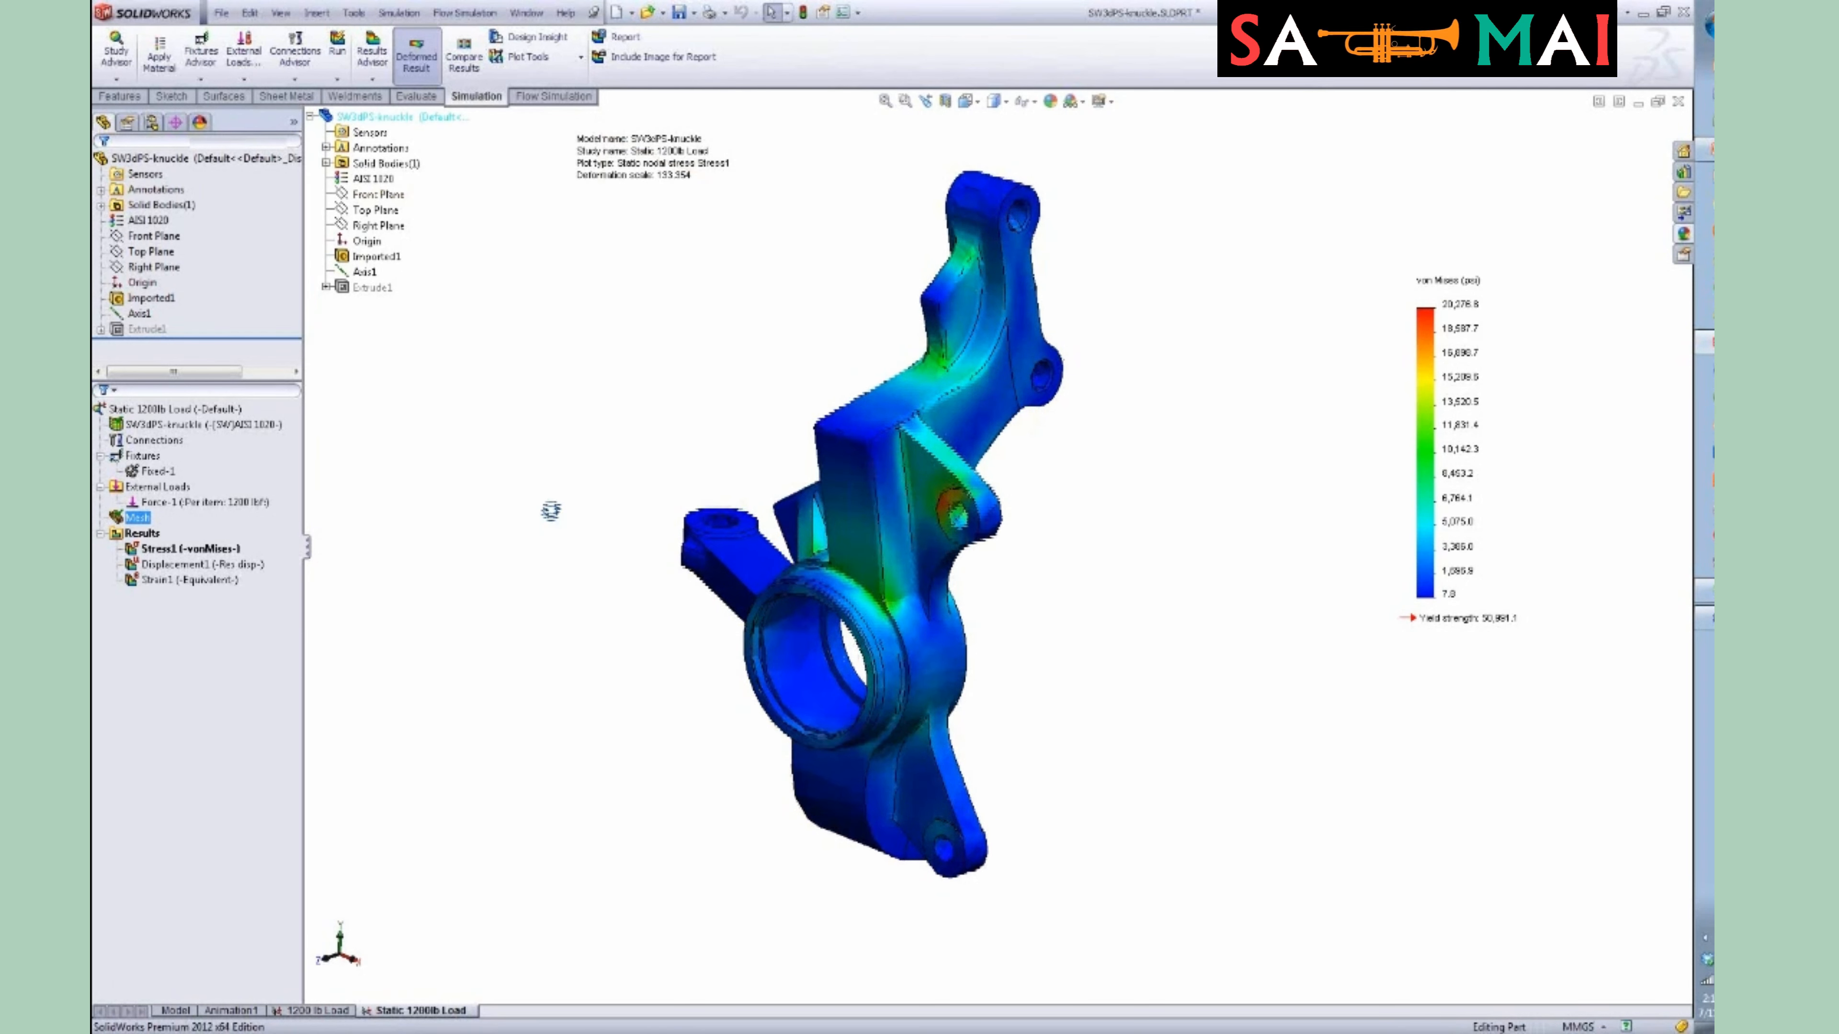
# Define a factor of safety plot for all bodies with the Automatic criterion, showing the factor of safety distribution.
pyautogui.moveTo(550, 509); pyautogui.dragTo(579, 550, button='middle')
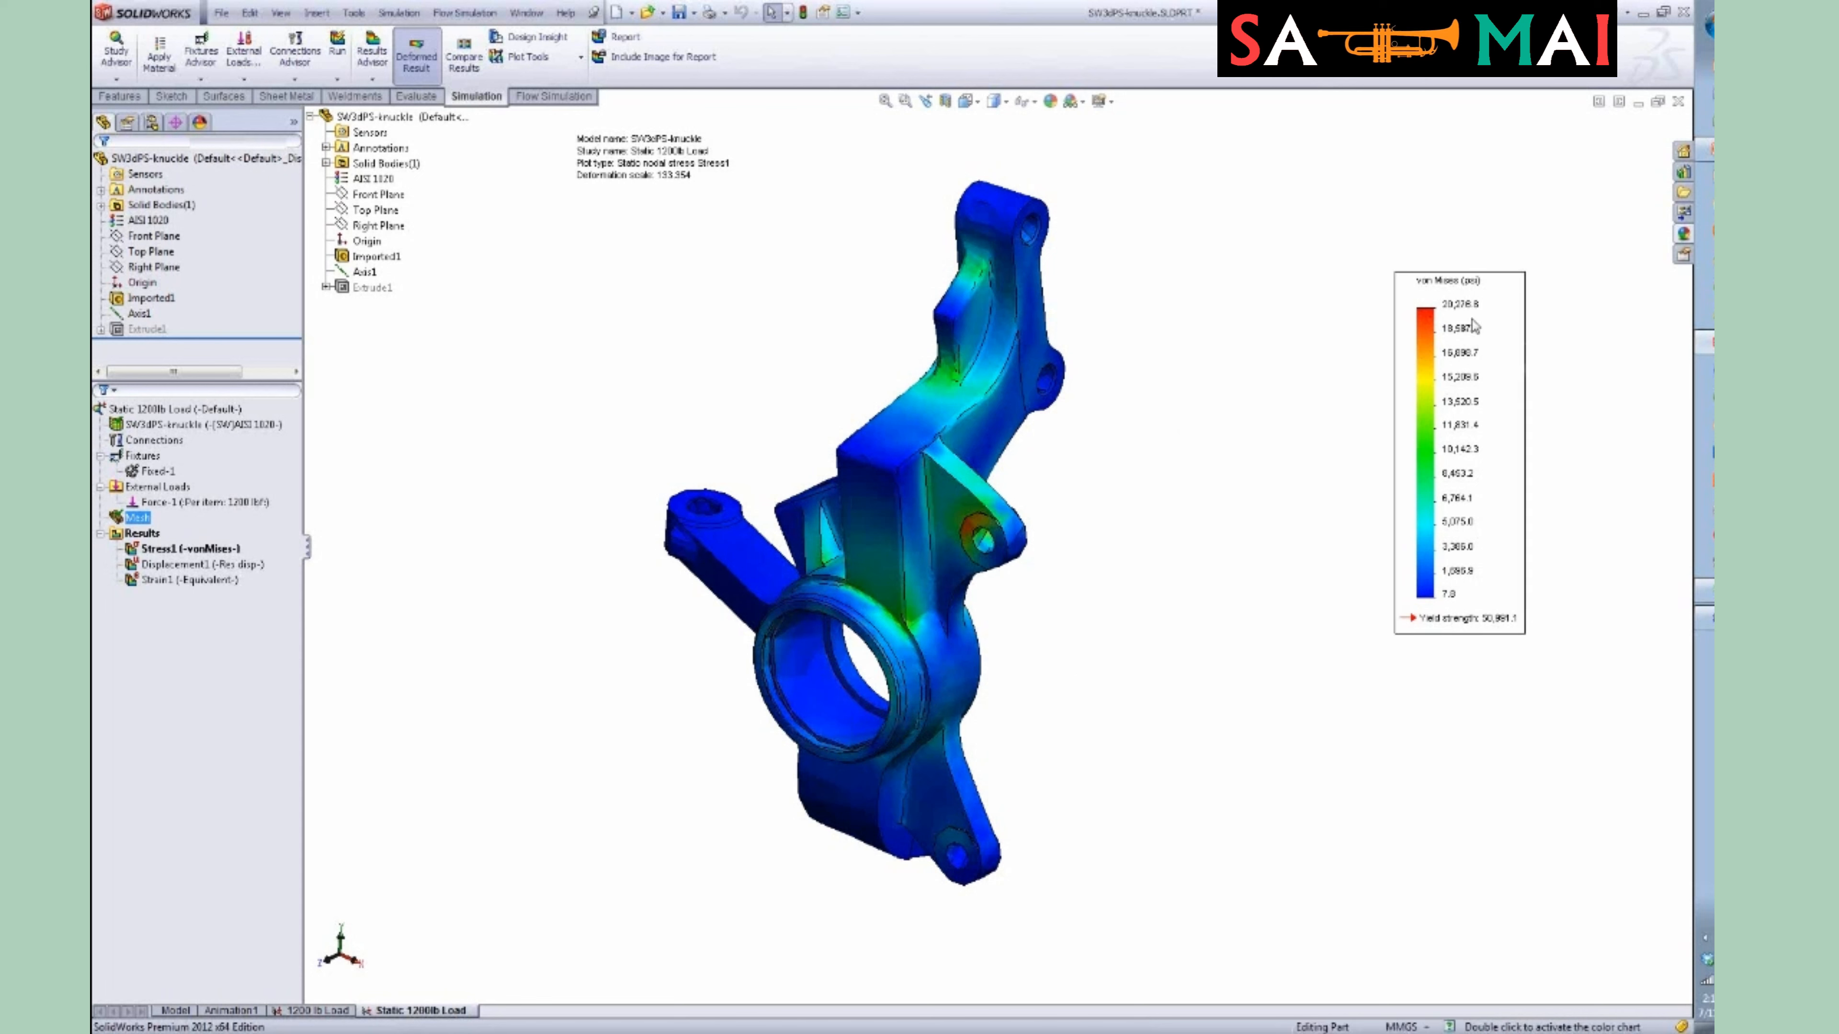
pyautogui.click(148, 535)
pyautogui.rightClick(149, 534)
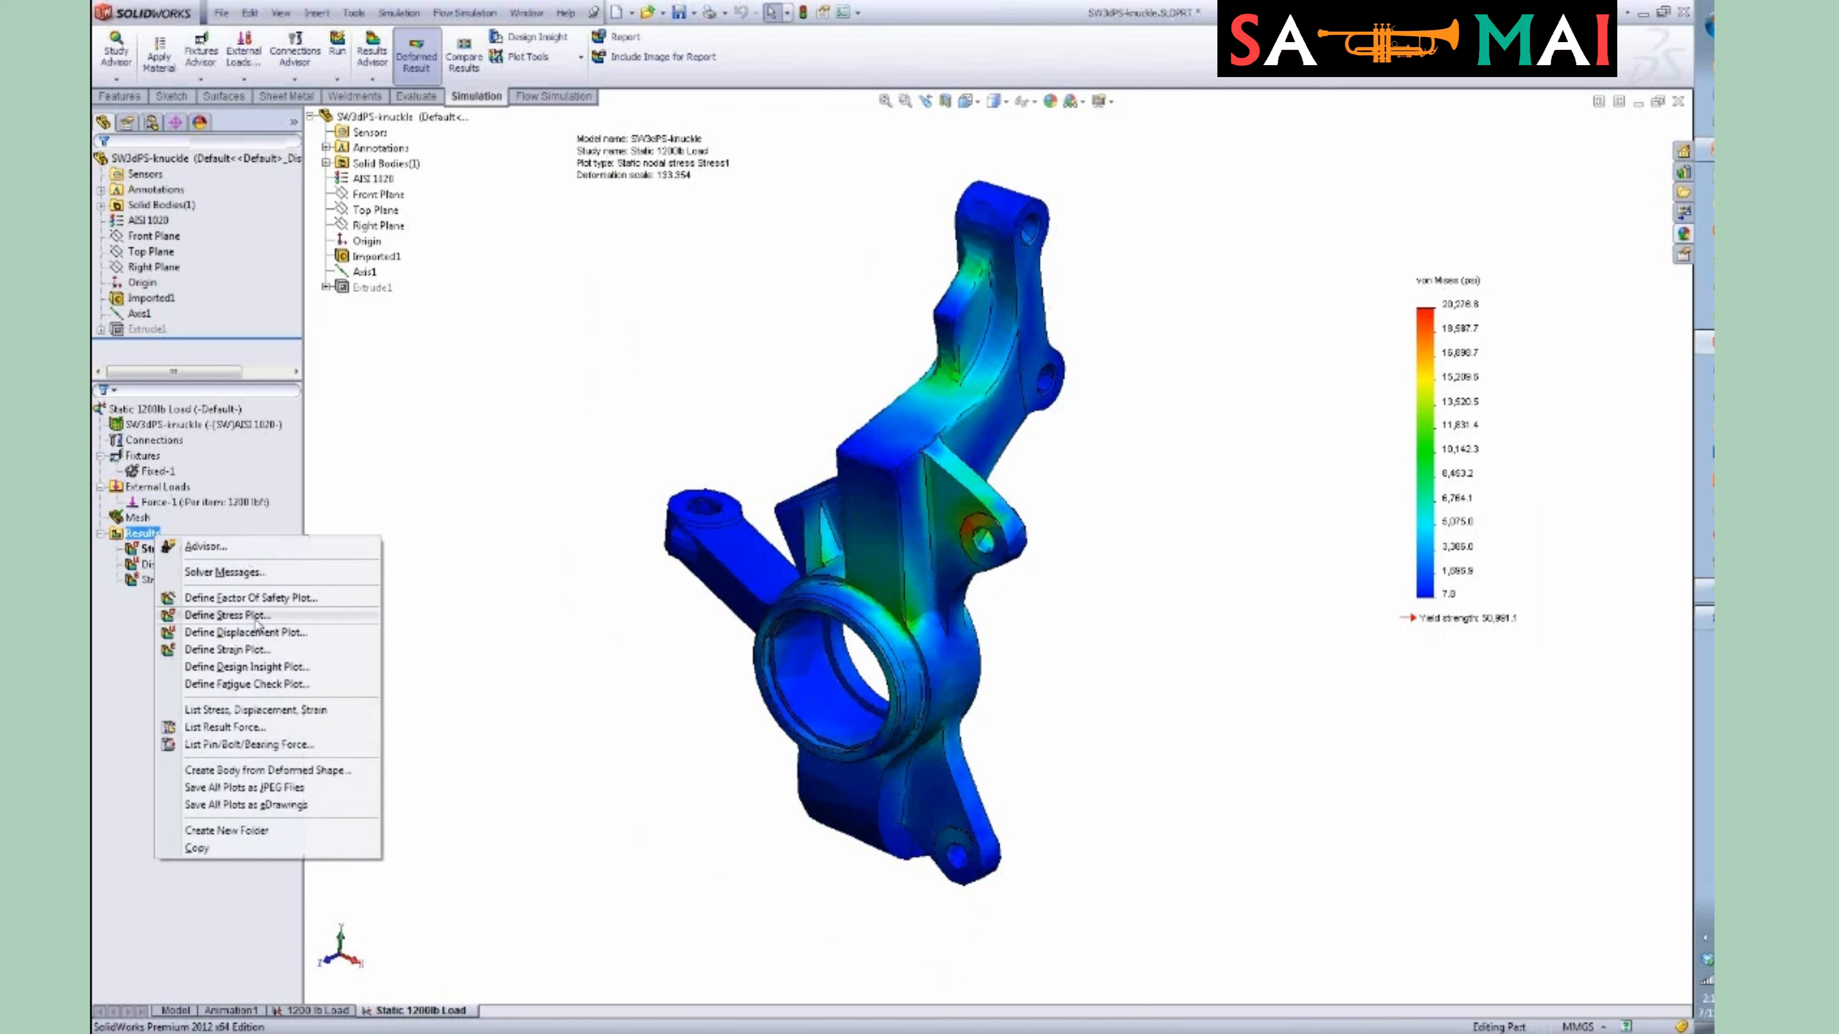
pyautogui.click(242, 598)
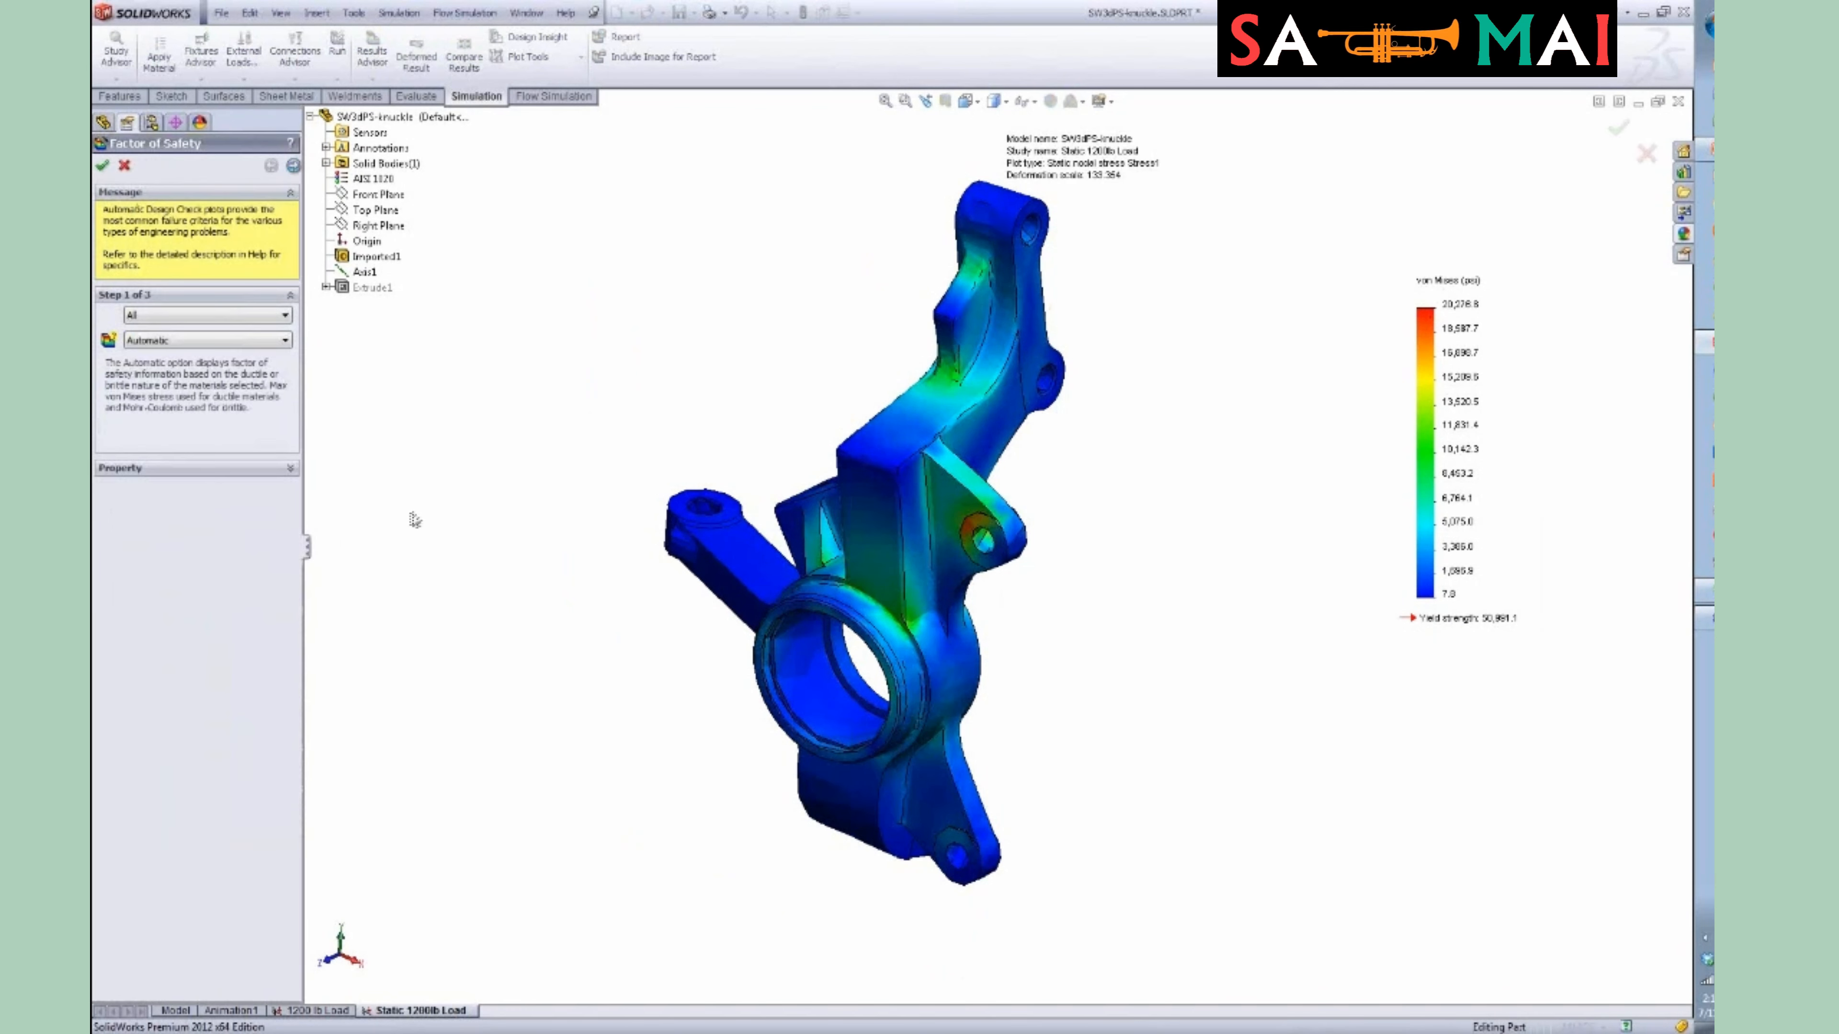
pyautogui.click(292, 165)
pyautogui.click(293, 165)
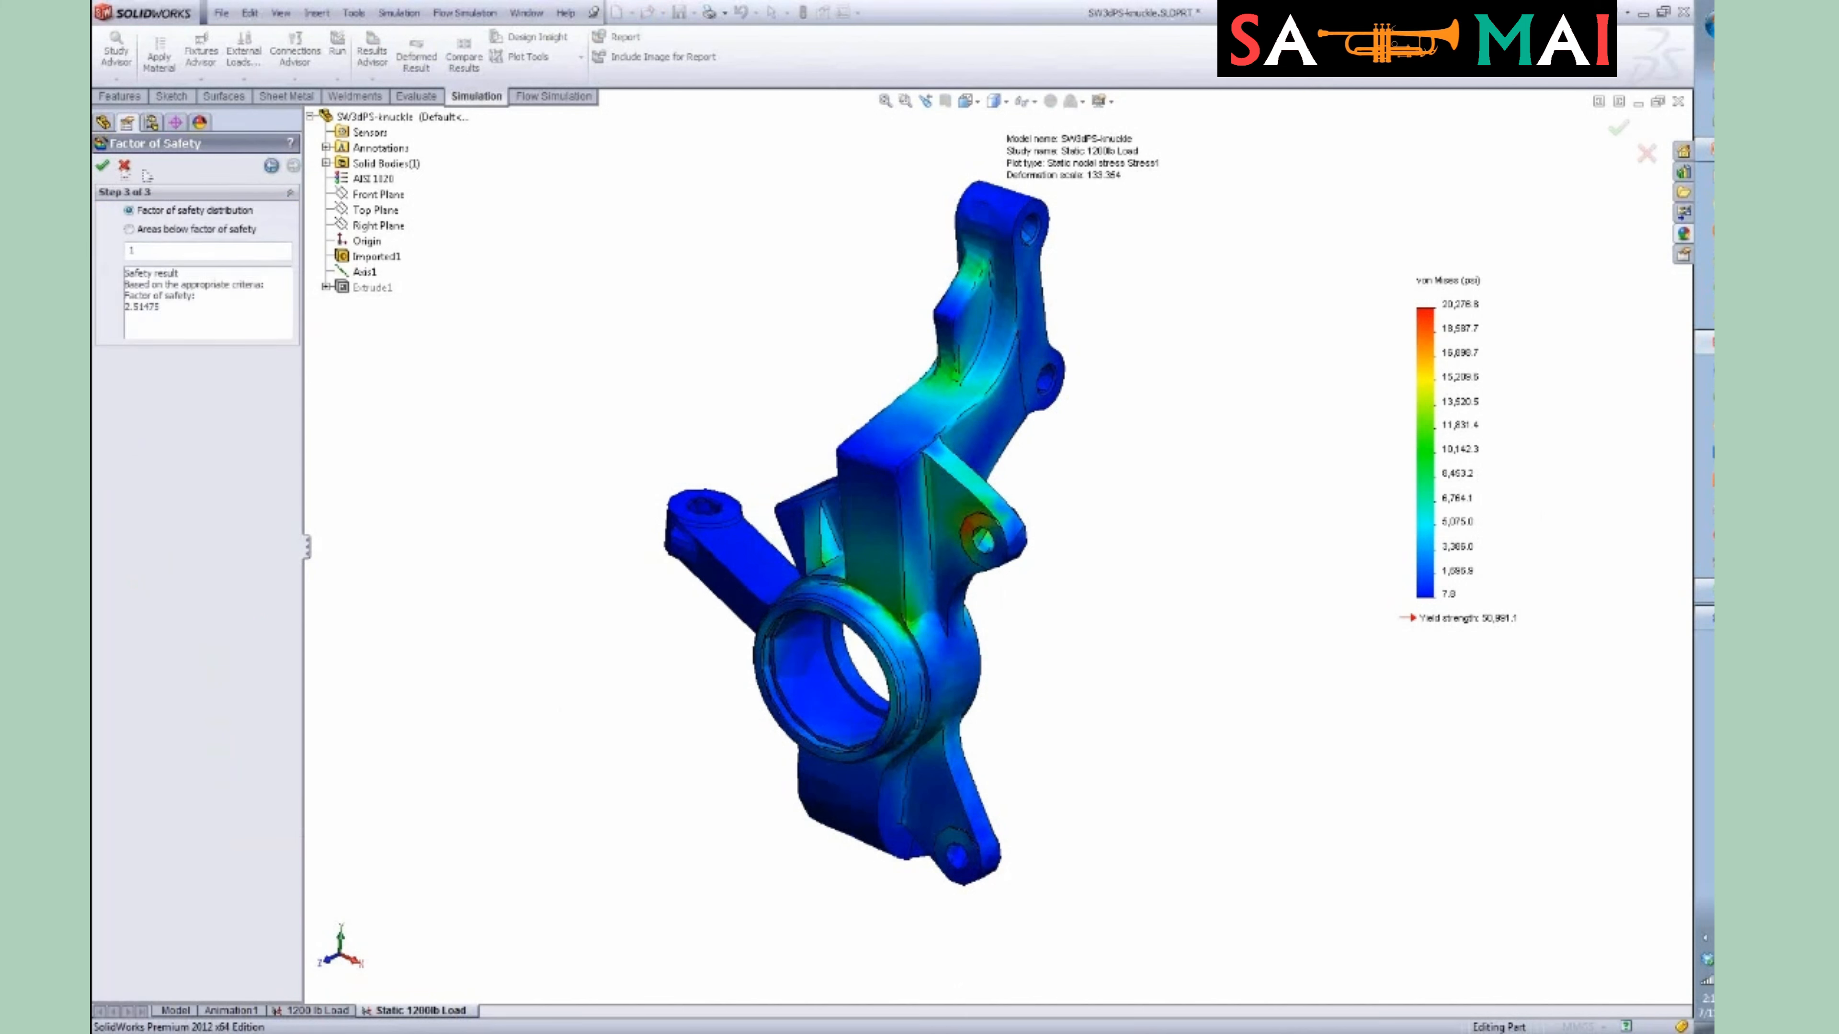
pyautogui.click(105, 167)
# Examine the factor of safety plot around the knuckle and bring back the von Mises stress plot.
pyautogui.moveTo(1086, 713); pyautogui.dragTo(1067, 647, button='middle')
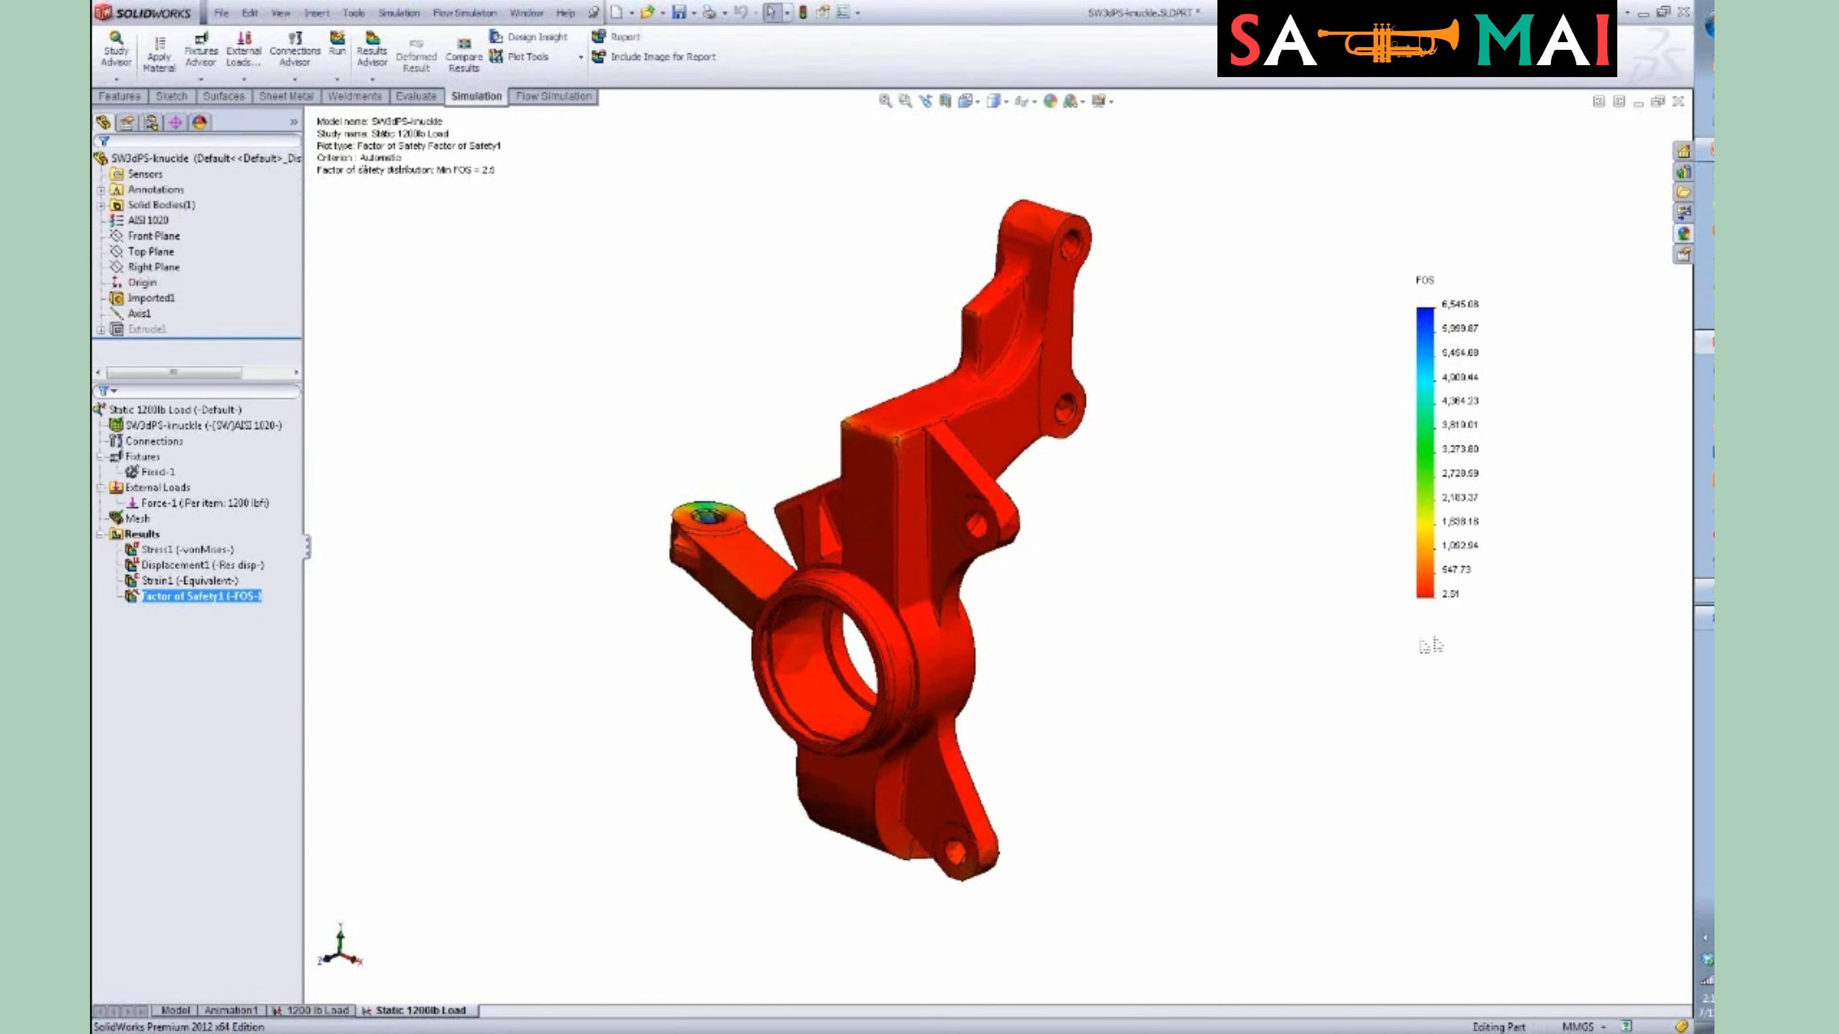
pyautogui.moveTo(1195, 649); pyautogui.dragTo(1178, 701, button='middle')
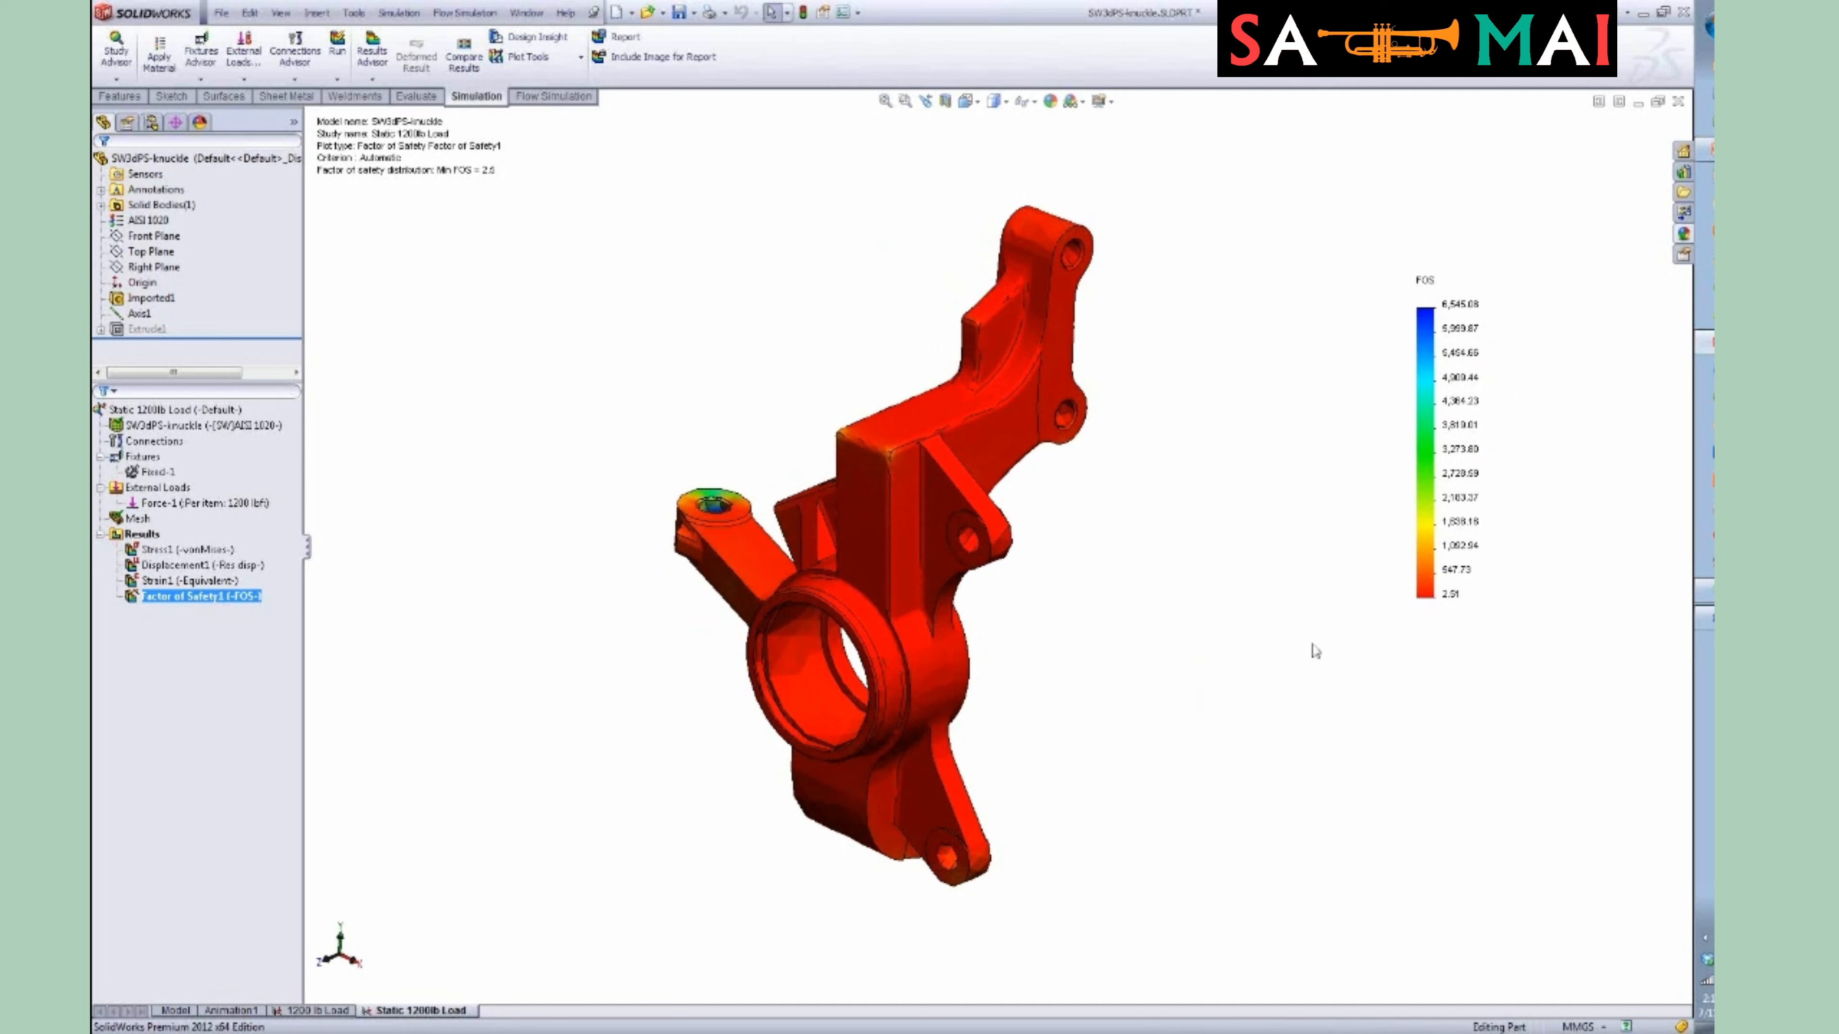
pyautogui.scroll(-1, 1099, 688)
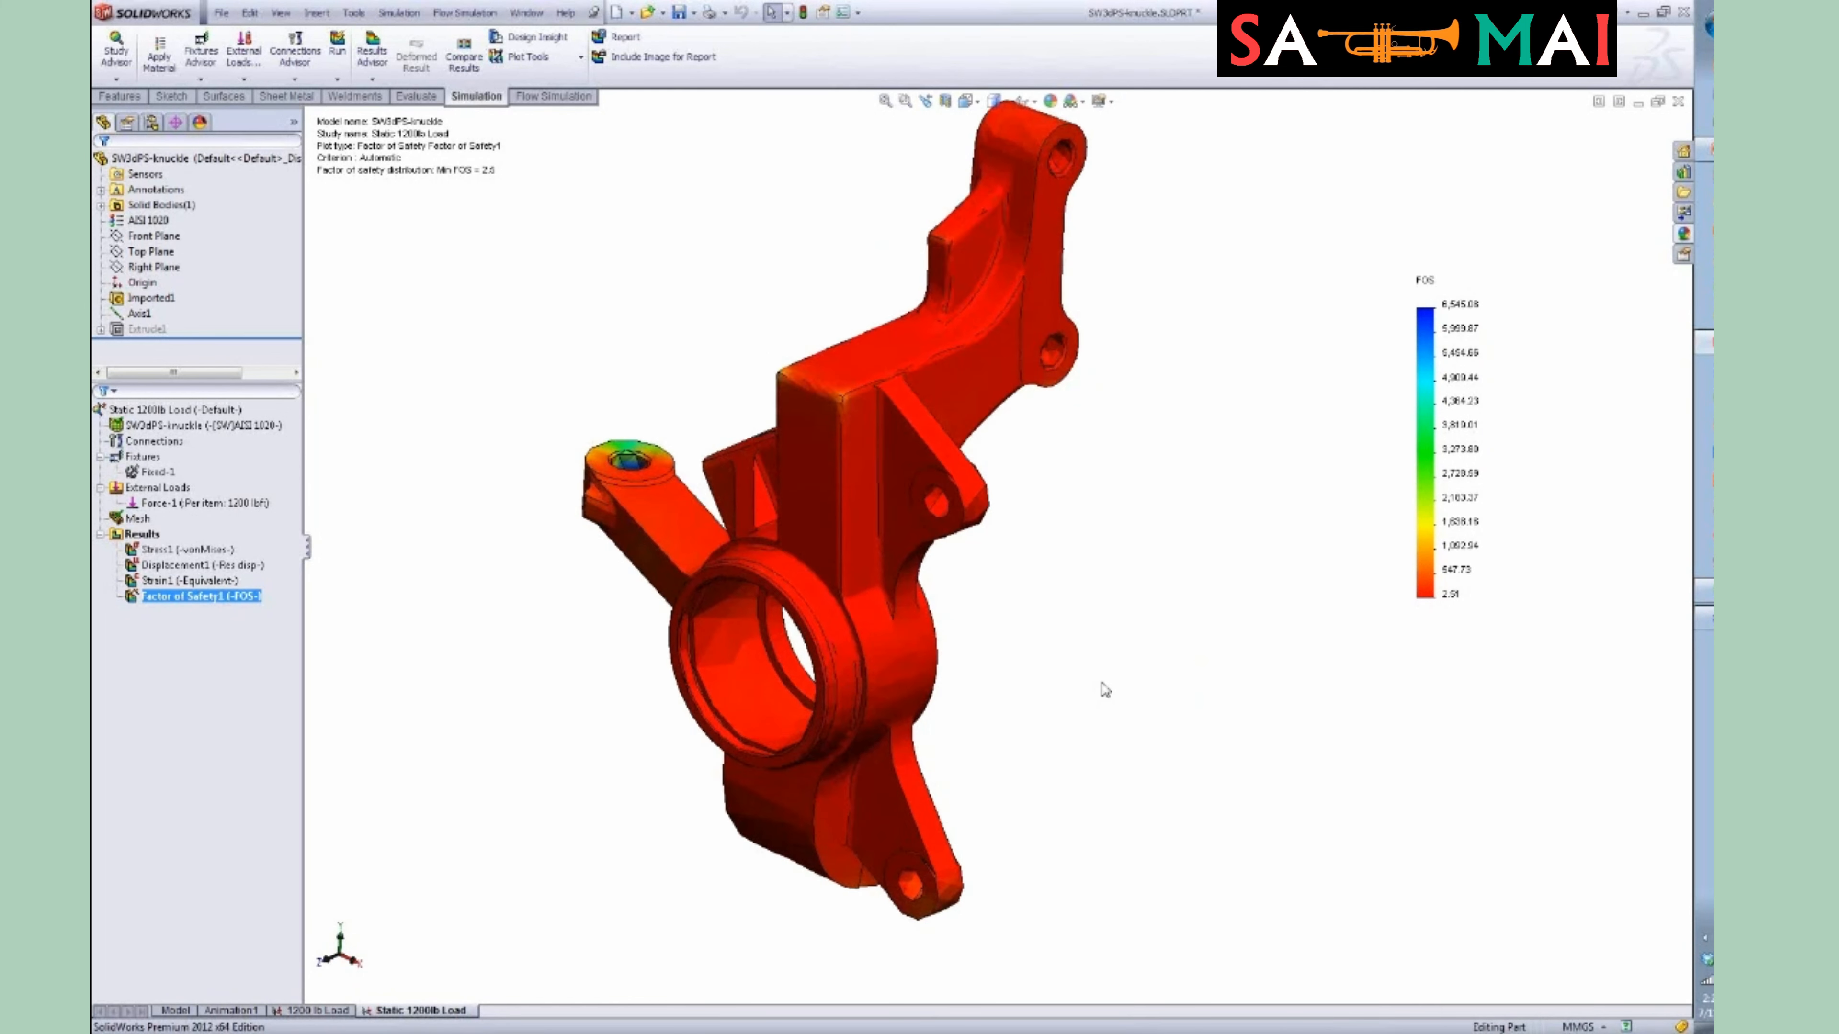
pyautogui.scroll(1, 1092, 671)
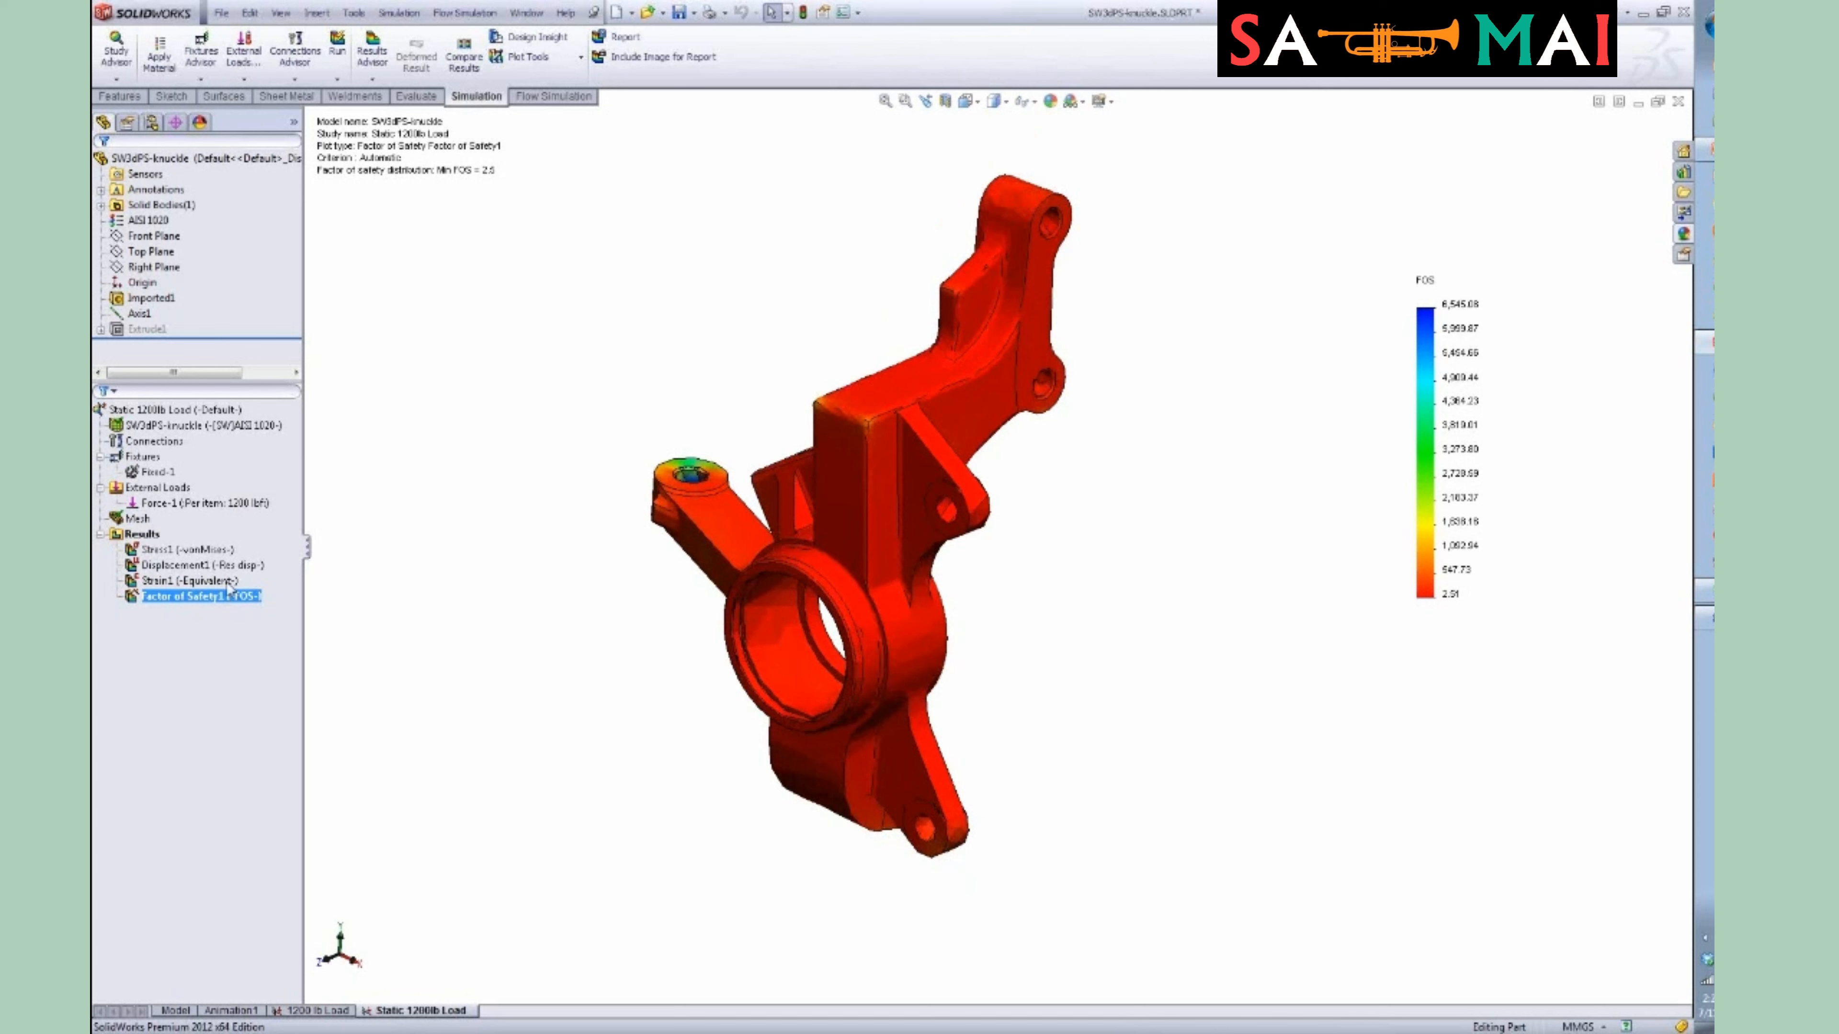
pyautogui.doubleClick(205, 551)
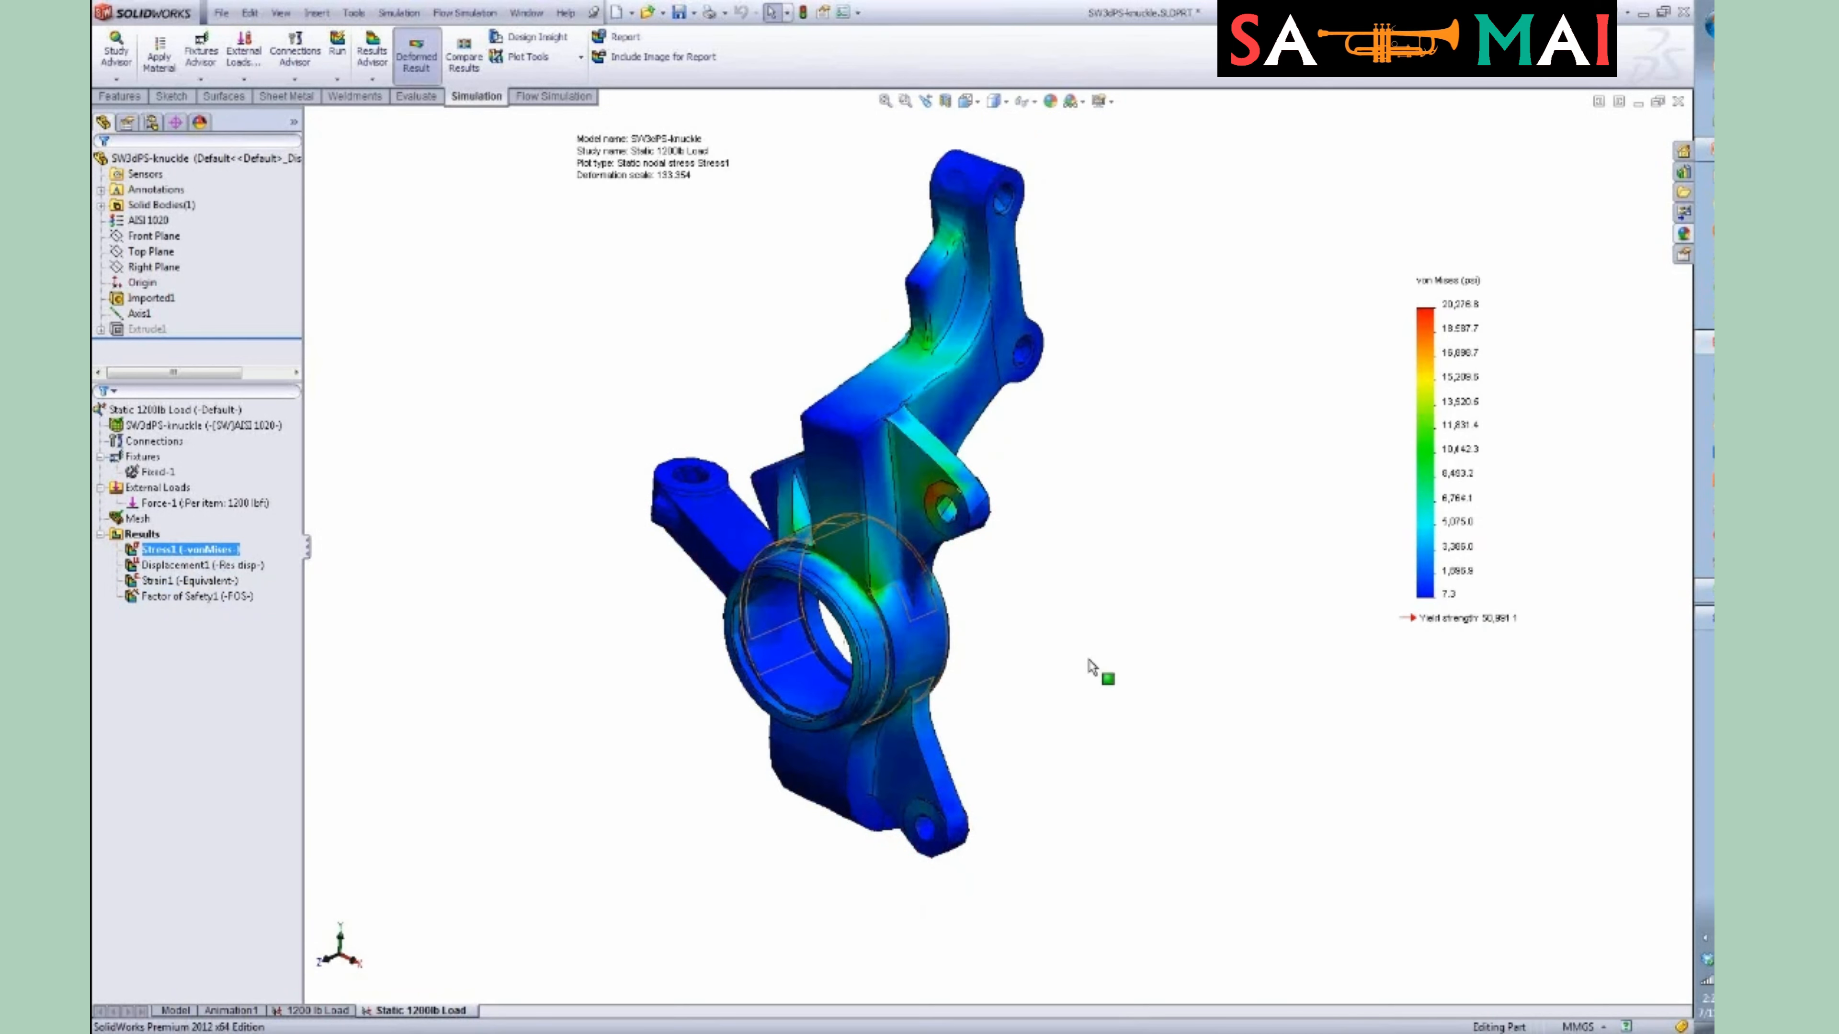
pyautogui.moveTo(1006, 690); pyautogui.dragTo(1009, 647, button='middle')
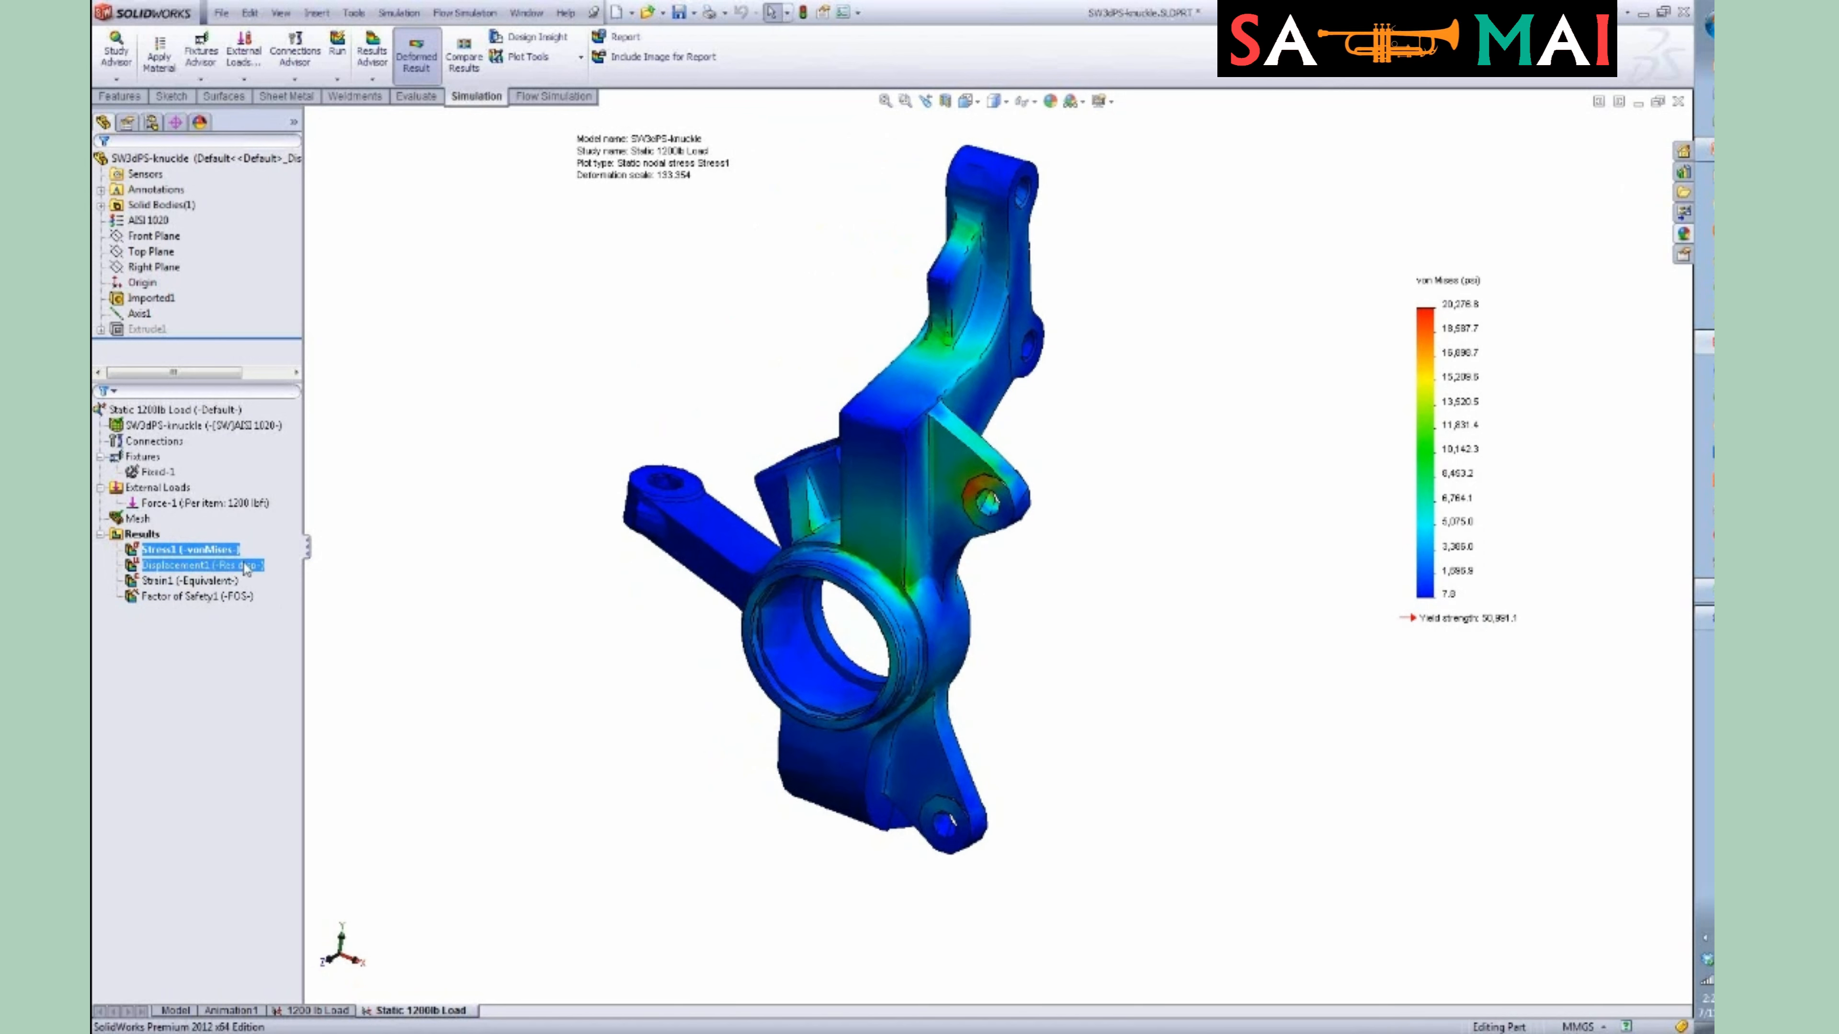
# Edit the von Mises stress plot's definition to show SX: X Normal Stress, with its advanced options expanded.
pyautogui.rightClick(216, 552)
pyautogui.click(278, 586)
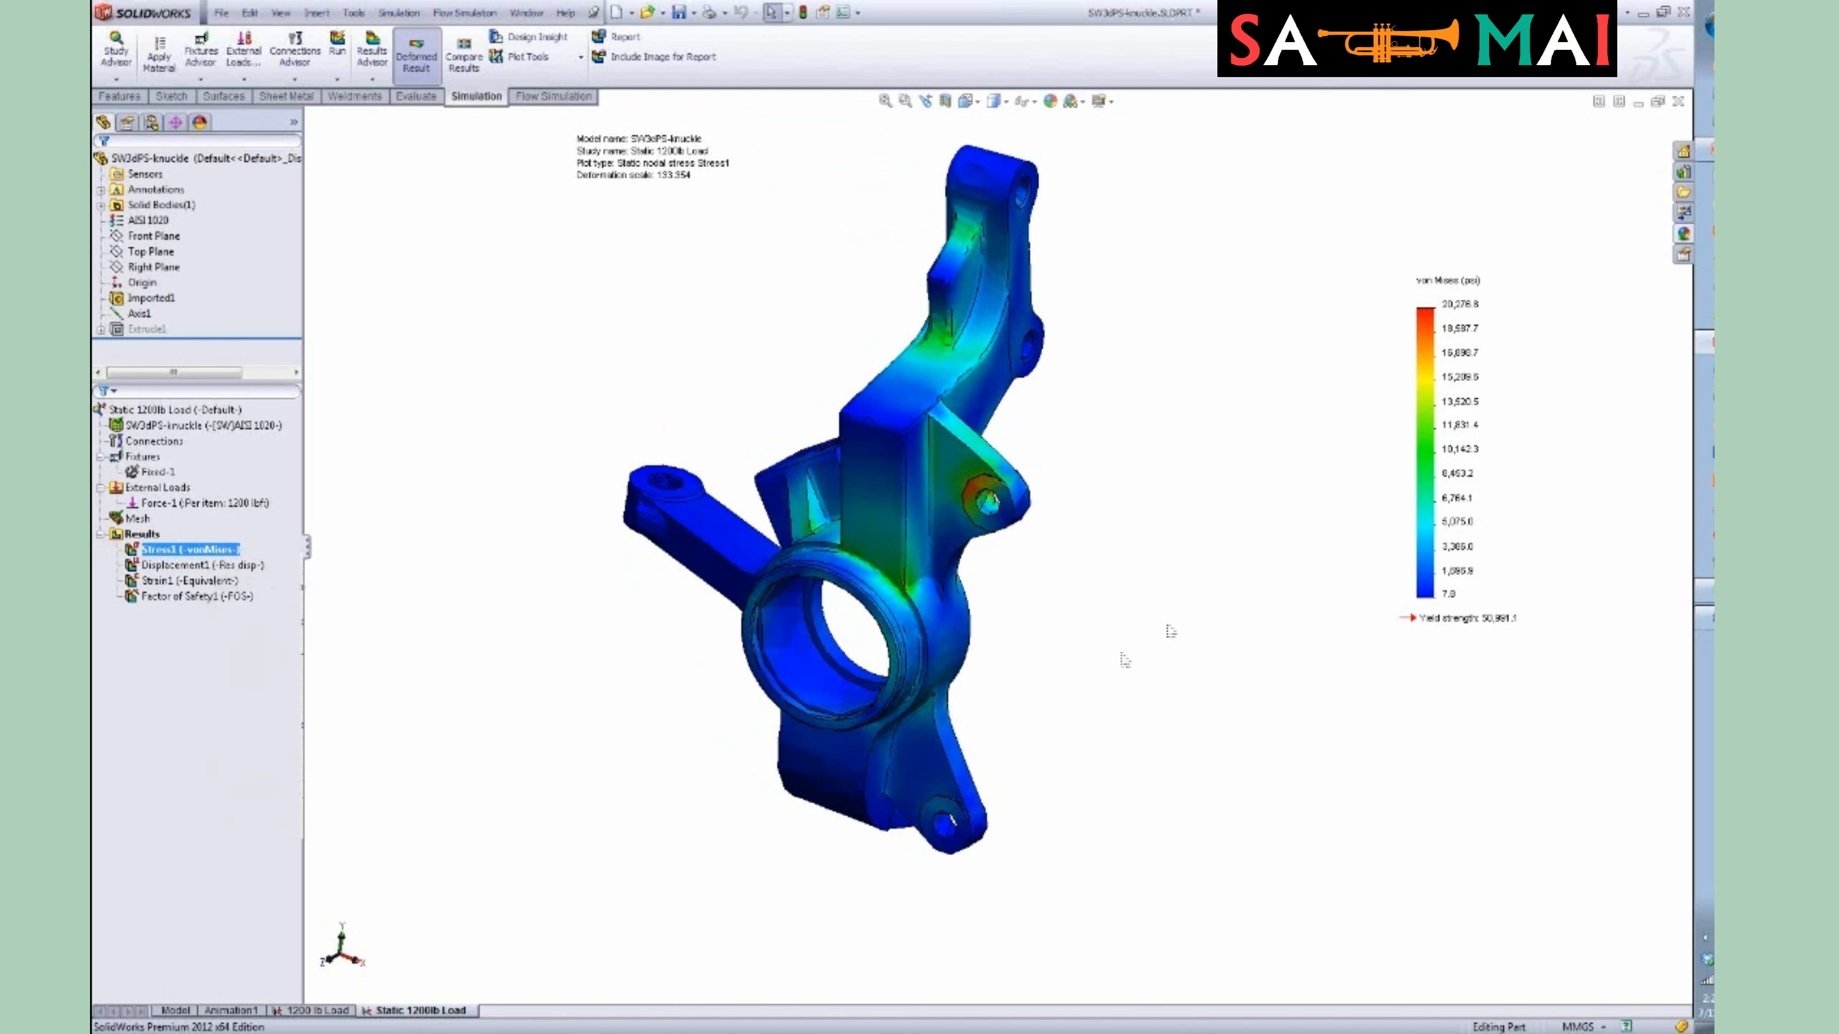
pyautogui.click(178, 271)
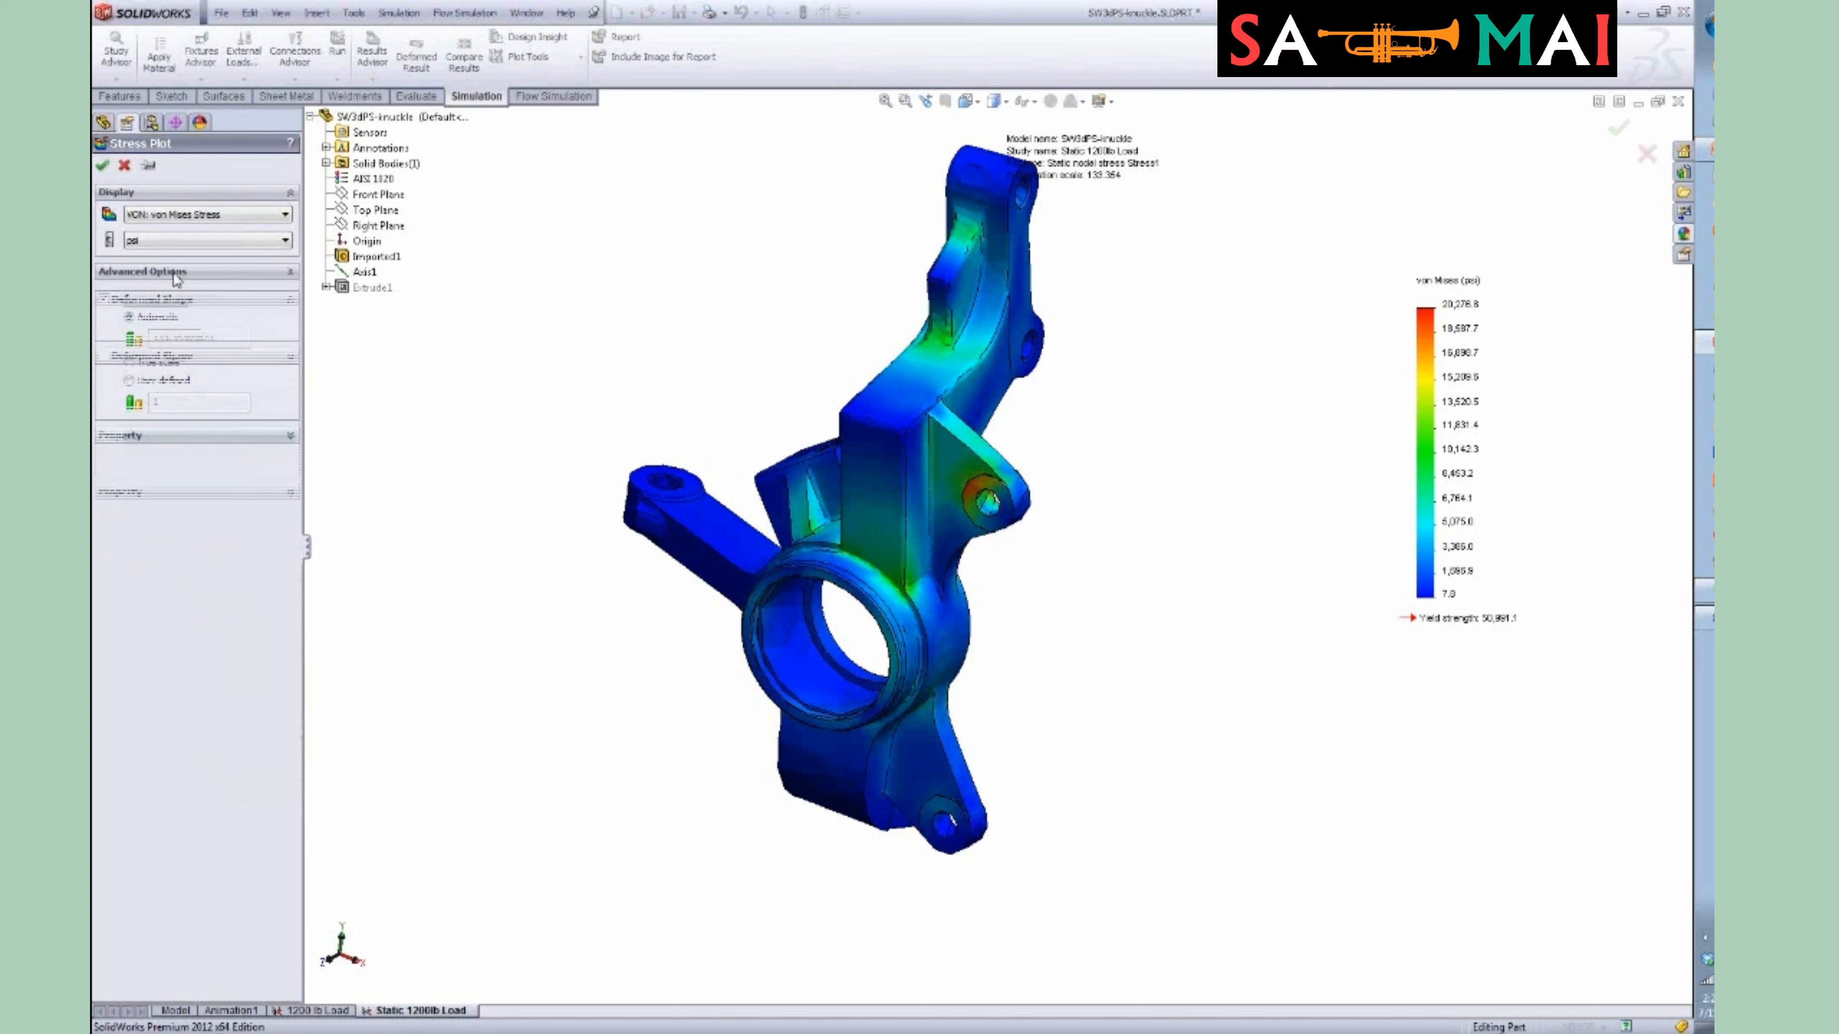
pyautogui.click(187, 216)
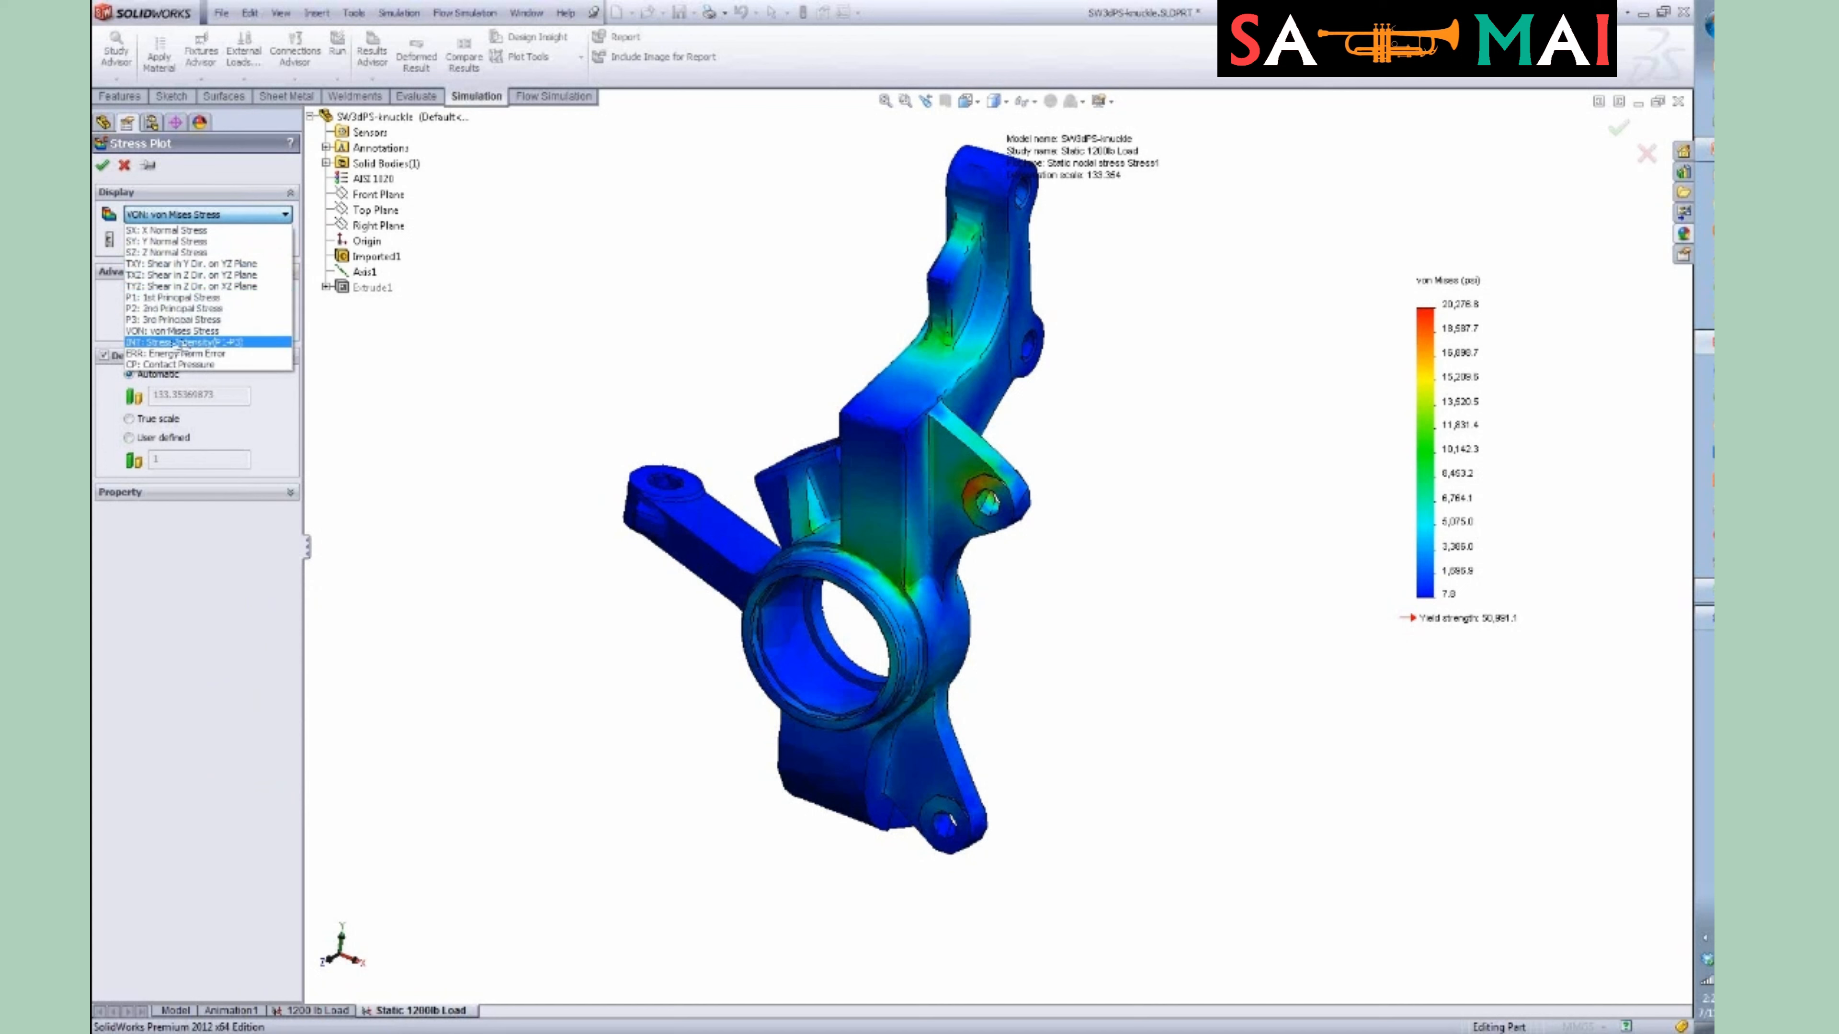
pyautogui.click(193, 232)
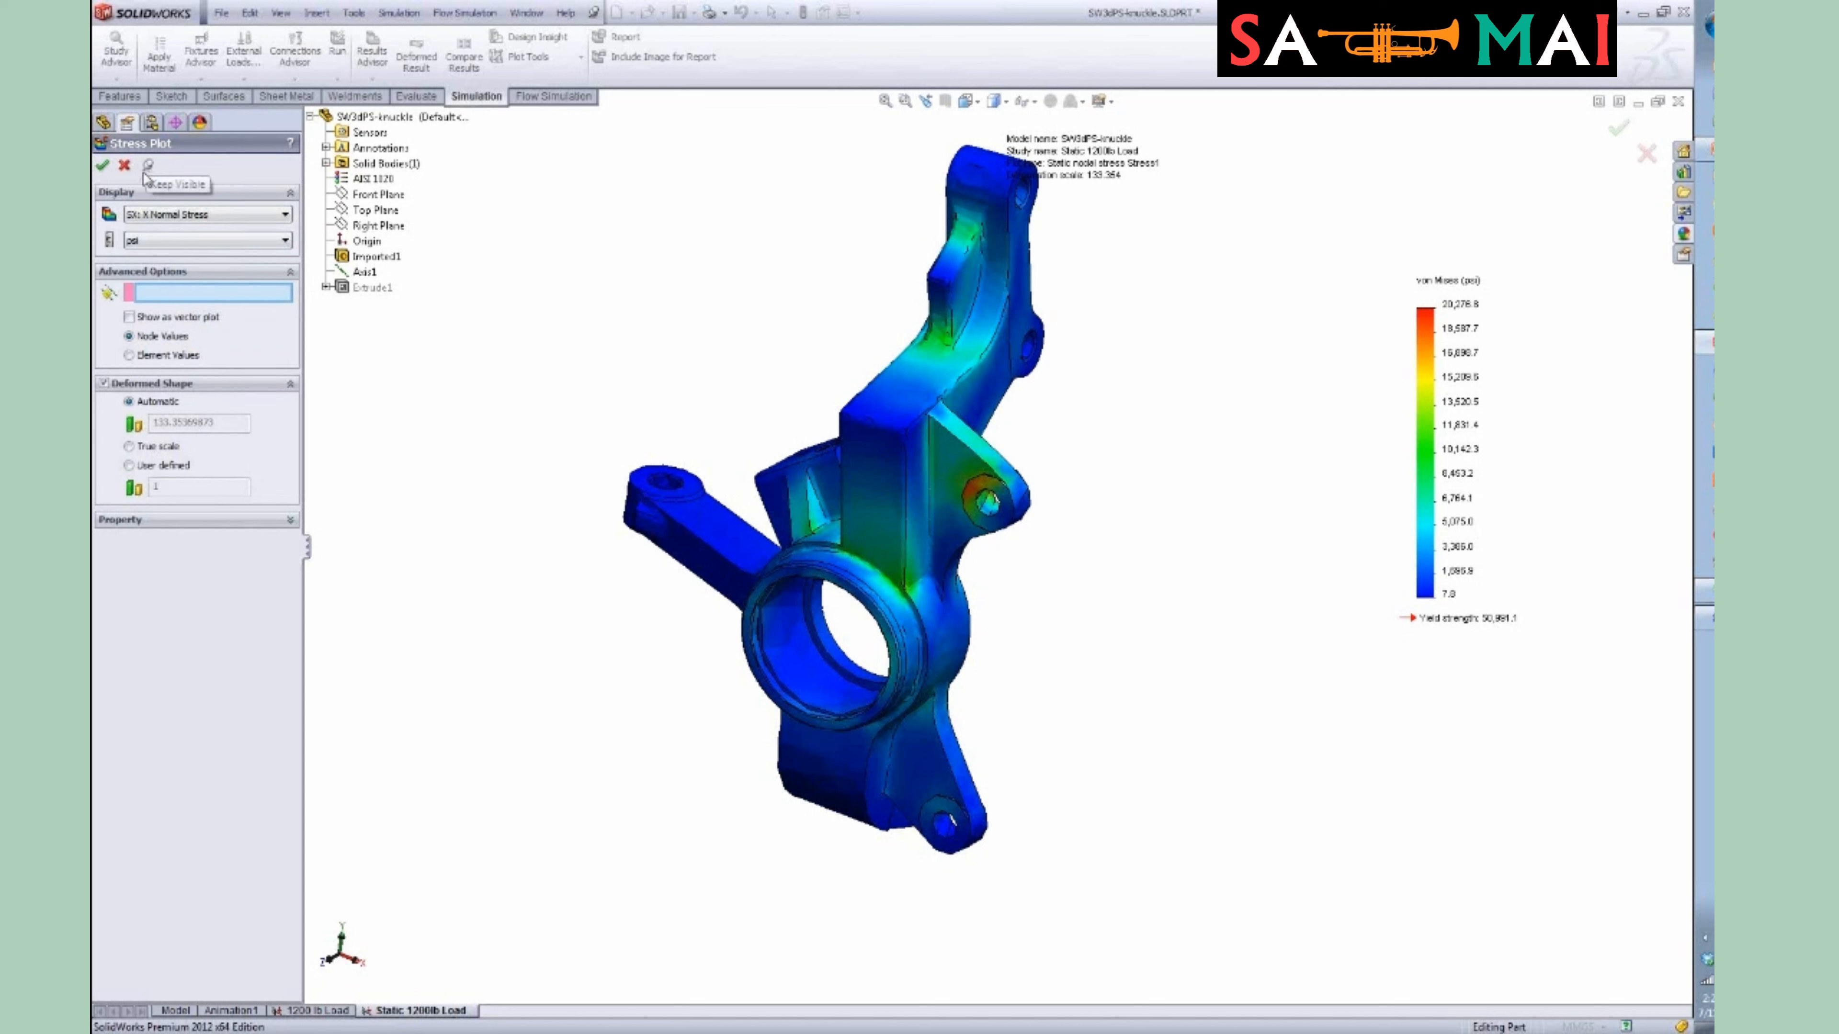
pyautogui.click(103, 167)
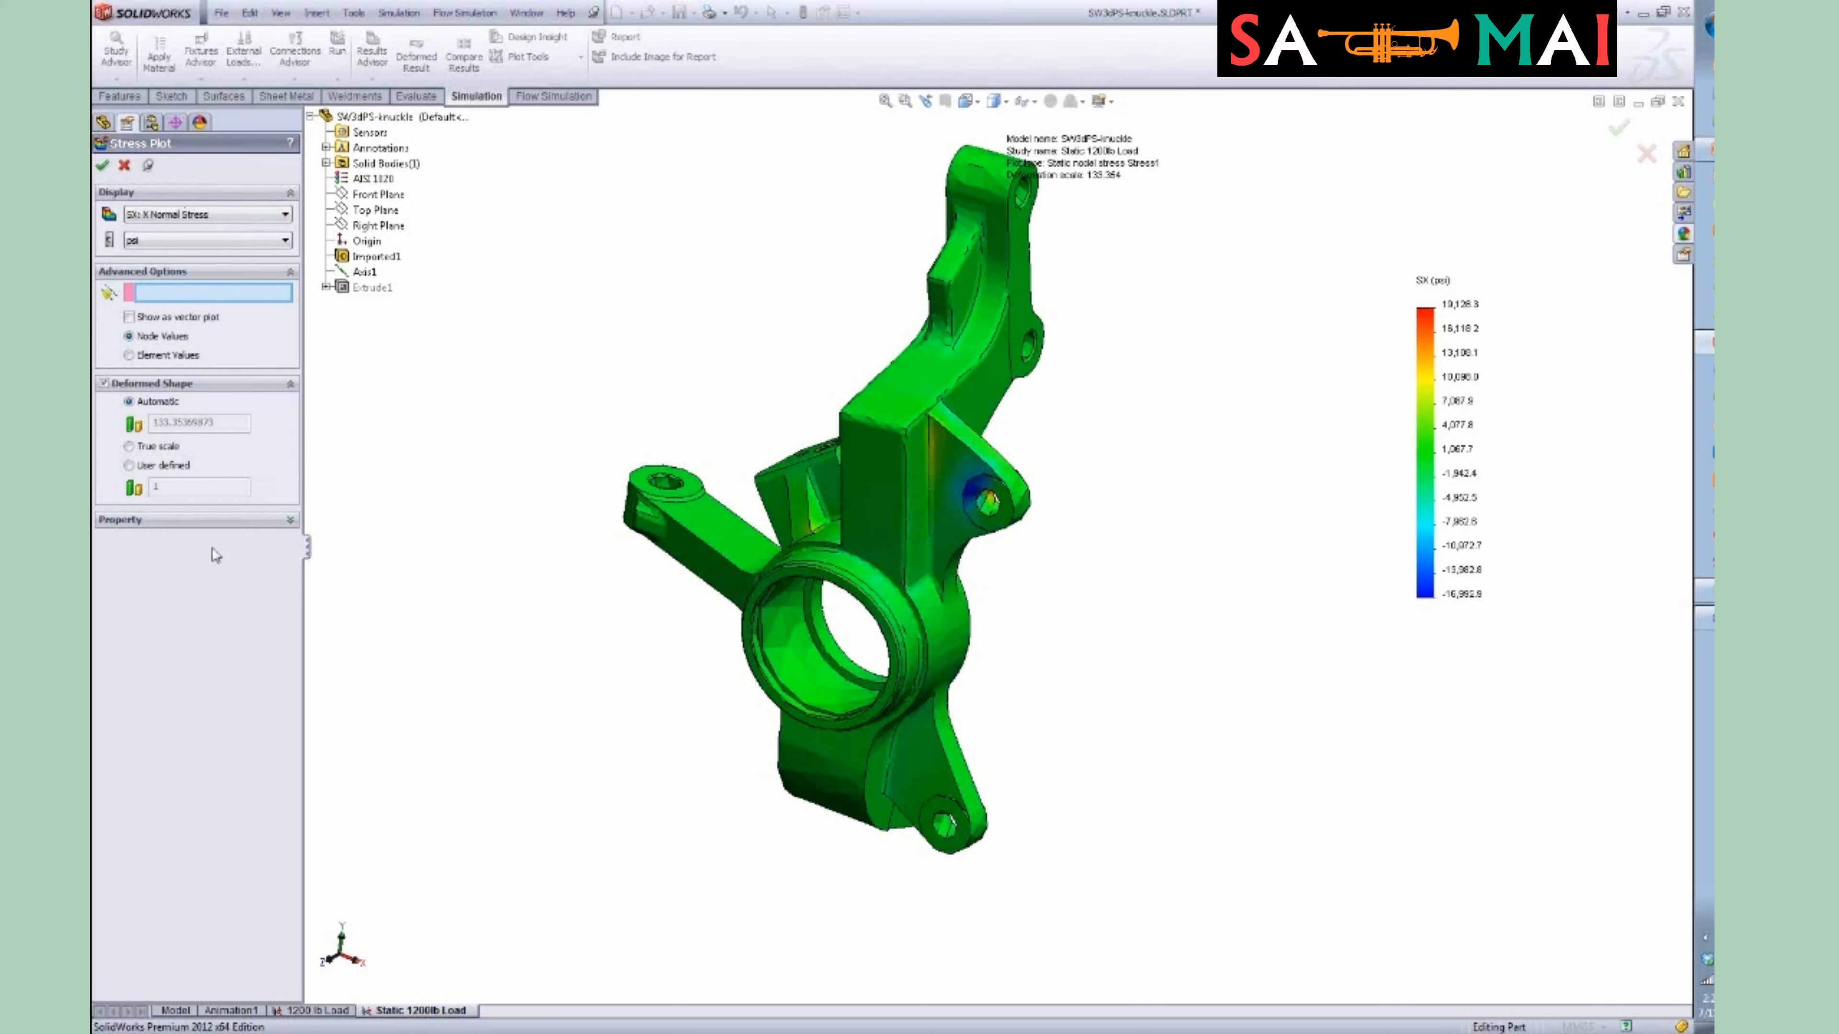
# Switch the stress plot's component to SY: Y Normal Stress and on to SZ: Z Normal Stress.
pyautogui.moveTo(1048, 585)
pyautogui.mouseDown(button='middle')
pyautogui.moveTo(850, 521)
pyautogui.moveTo(982, 586)
pyautogui.moveTo(681, 571)
pyautogui.moveTo(1031, 594)
pyautogui.mouseUp(button='middle')
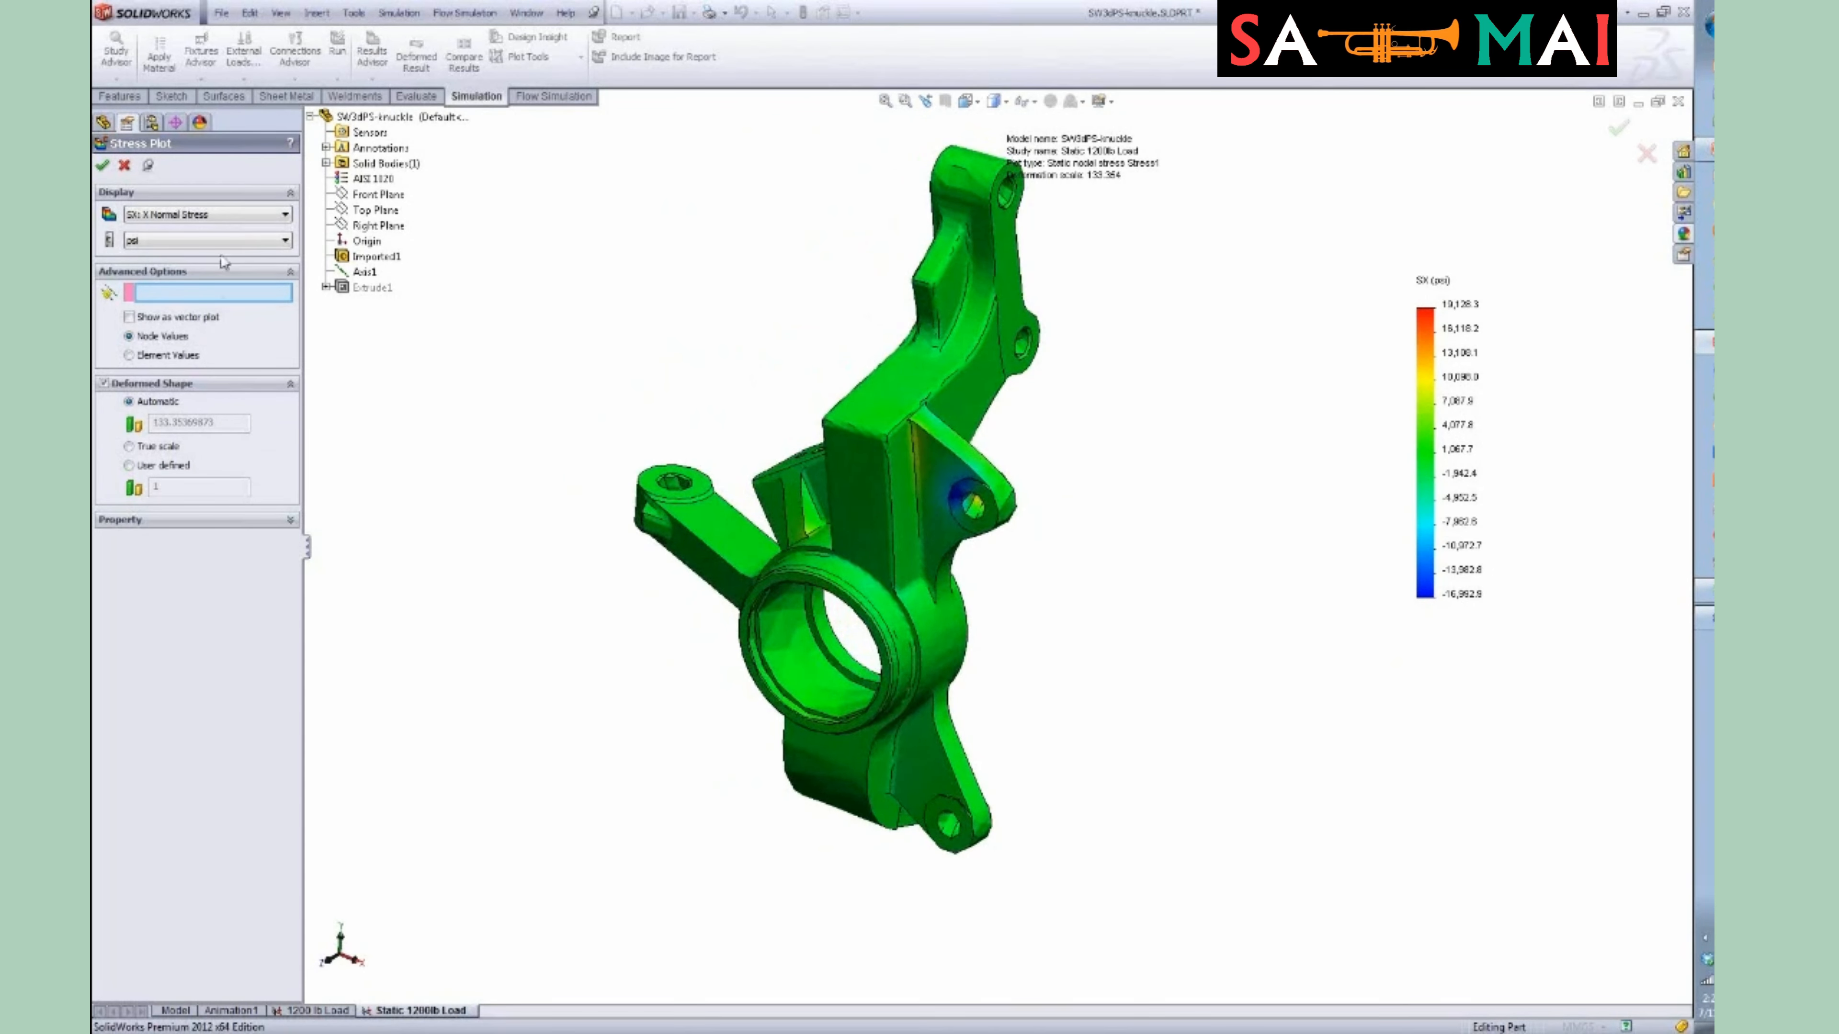
pyautogui.click(210, 219)
pyautogui.click(174, 241)
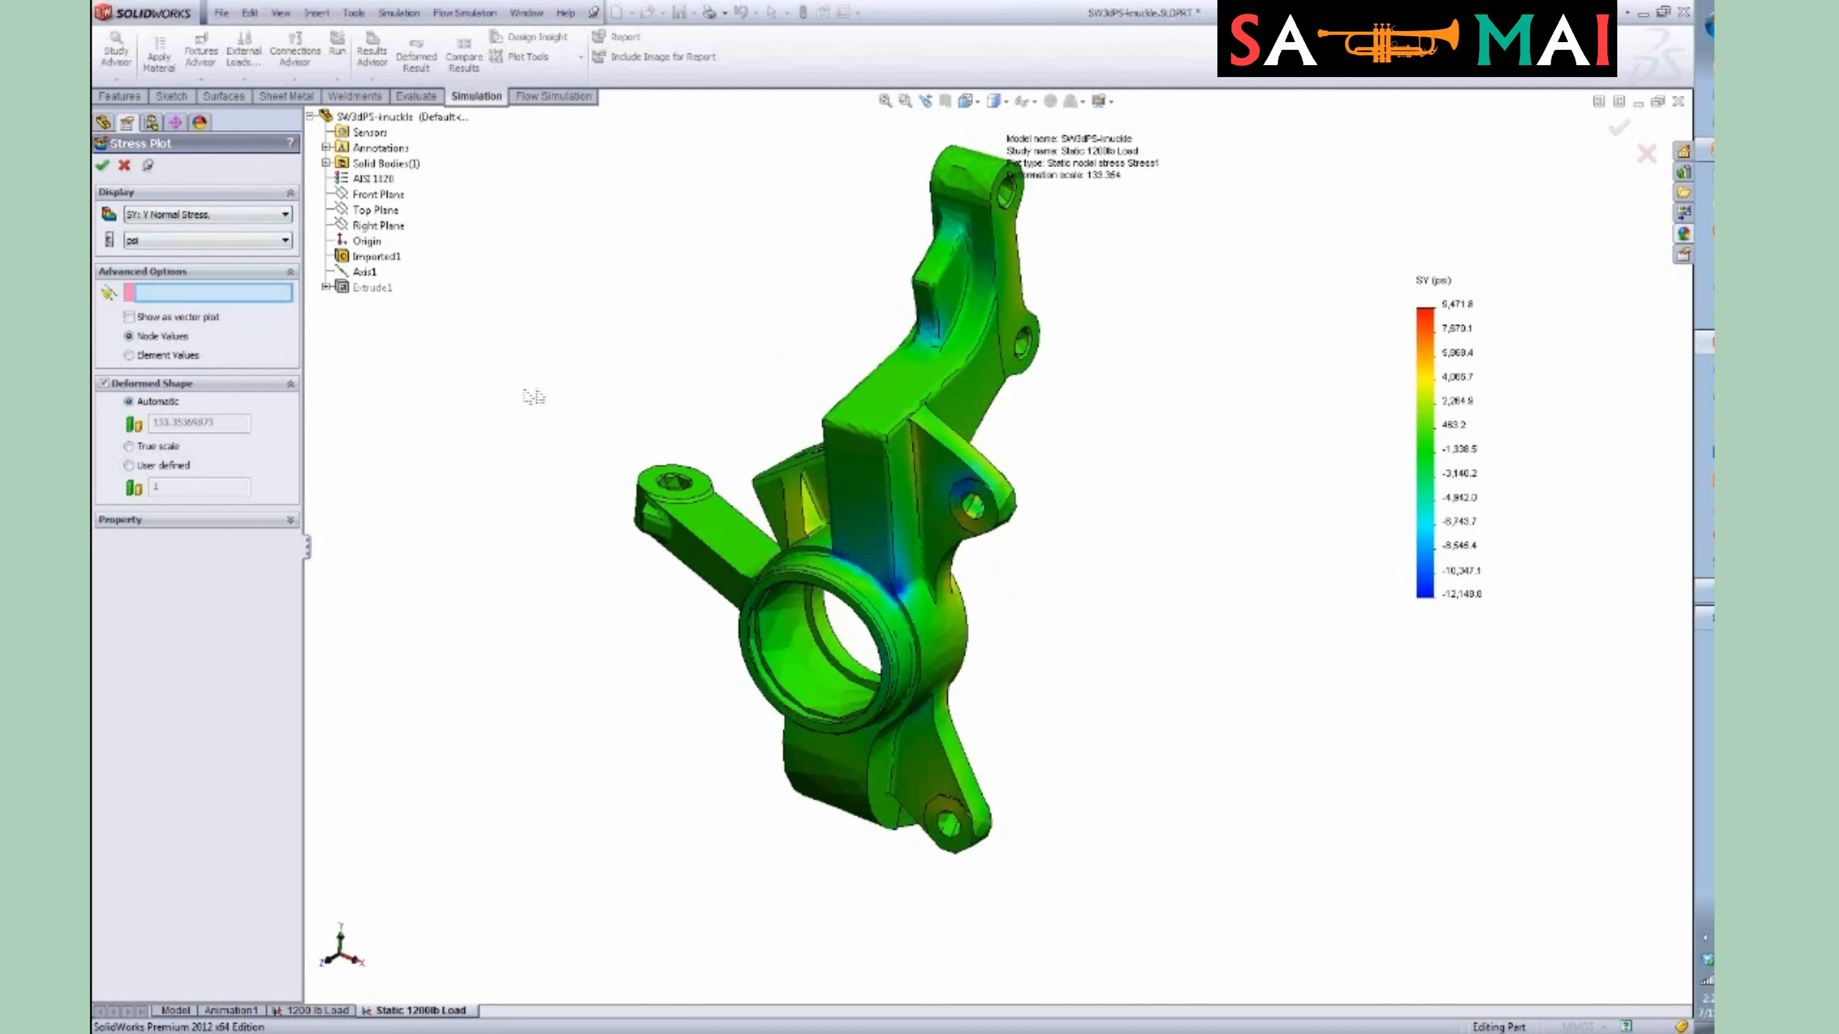
pyautogui.click(178, 216)
pyautogui.click(177, 247)
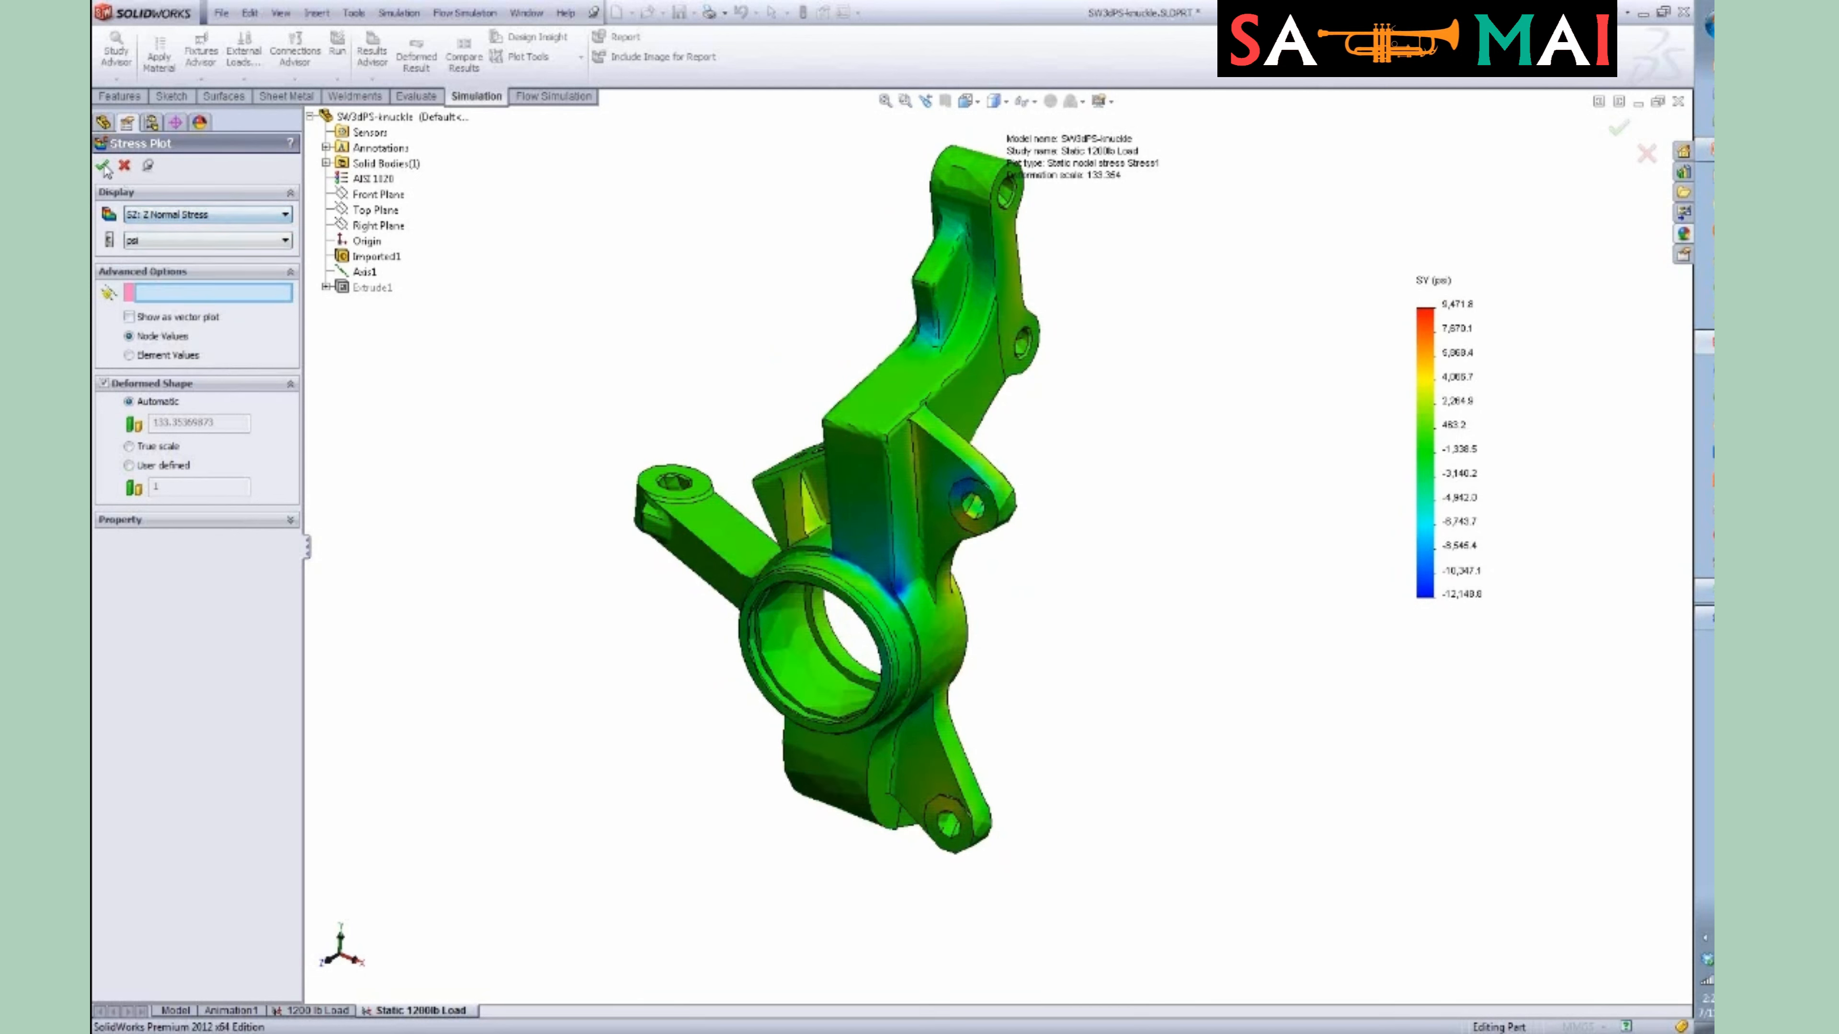
# Return the stress plot to VON: von Mises Stress and finish editing its definition.
pyautogui.click(187, 216)
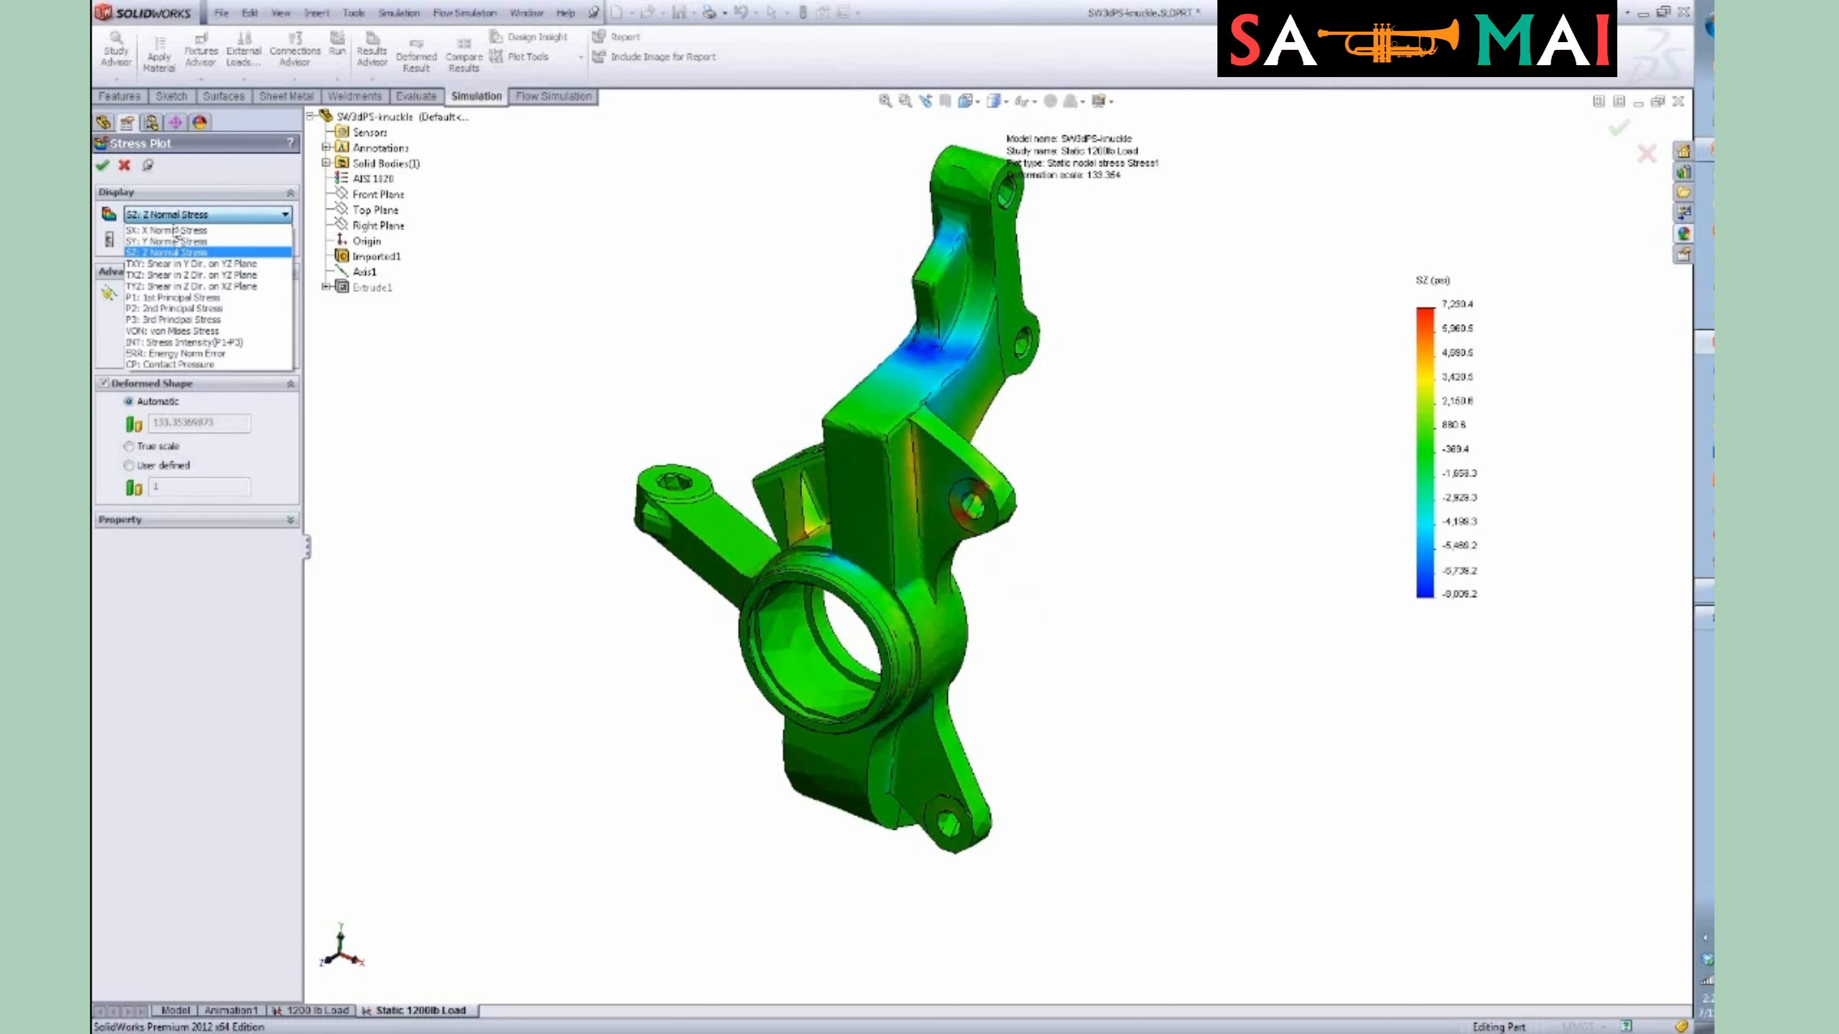
pyautogui.click(174, 330)
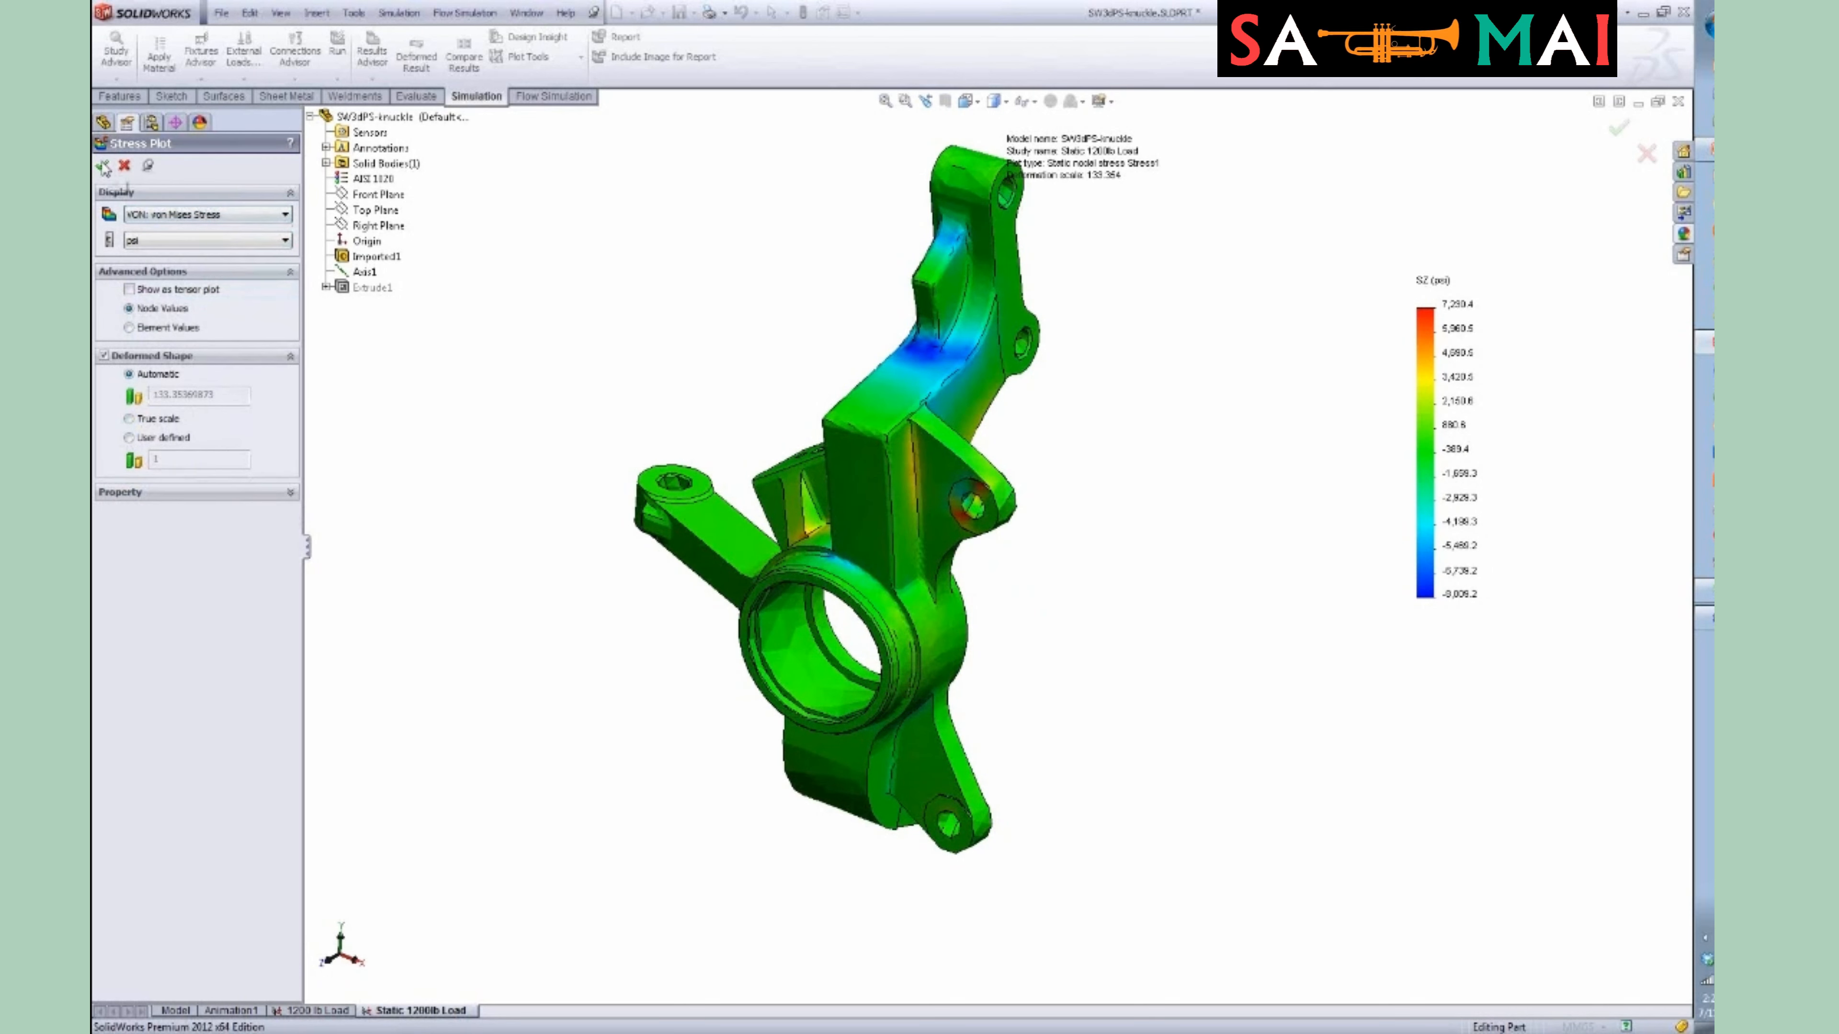
pyautogui.click(105, 167)
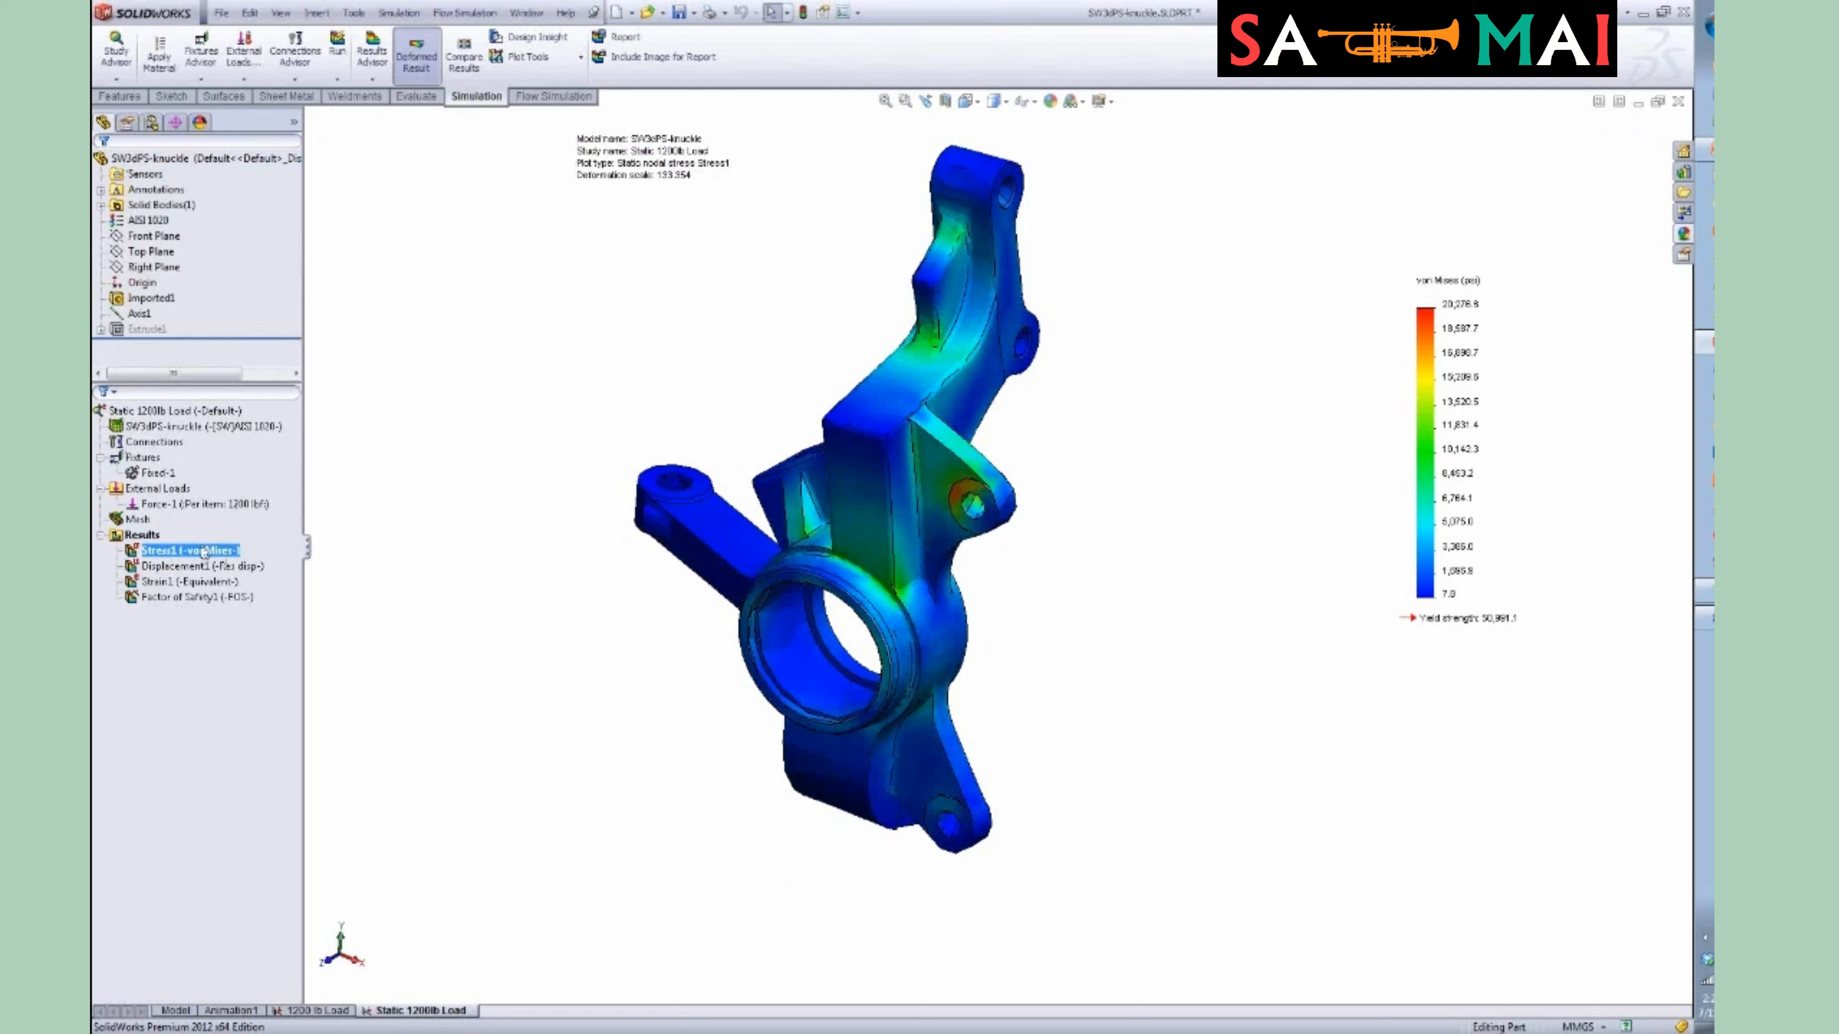
# Animate the von Mises stress plot, stop and replay it with a lower slider setting, and close the animation.
pyautogui.rightClick(204, 553)
pyautogui.click(243, 602)
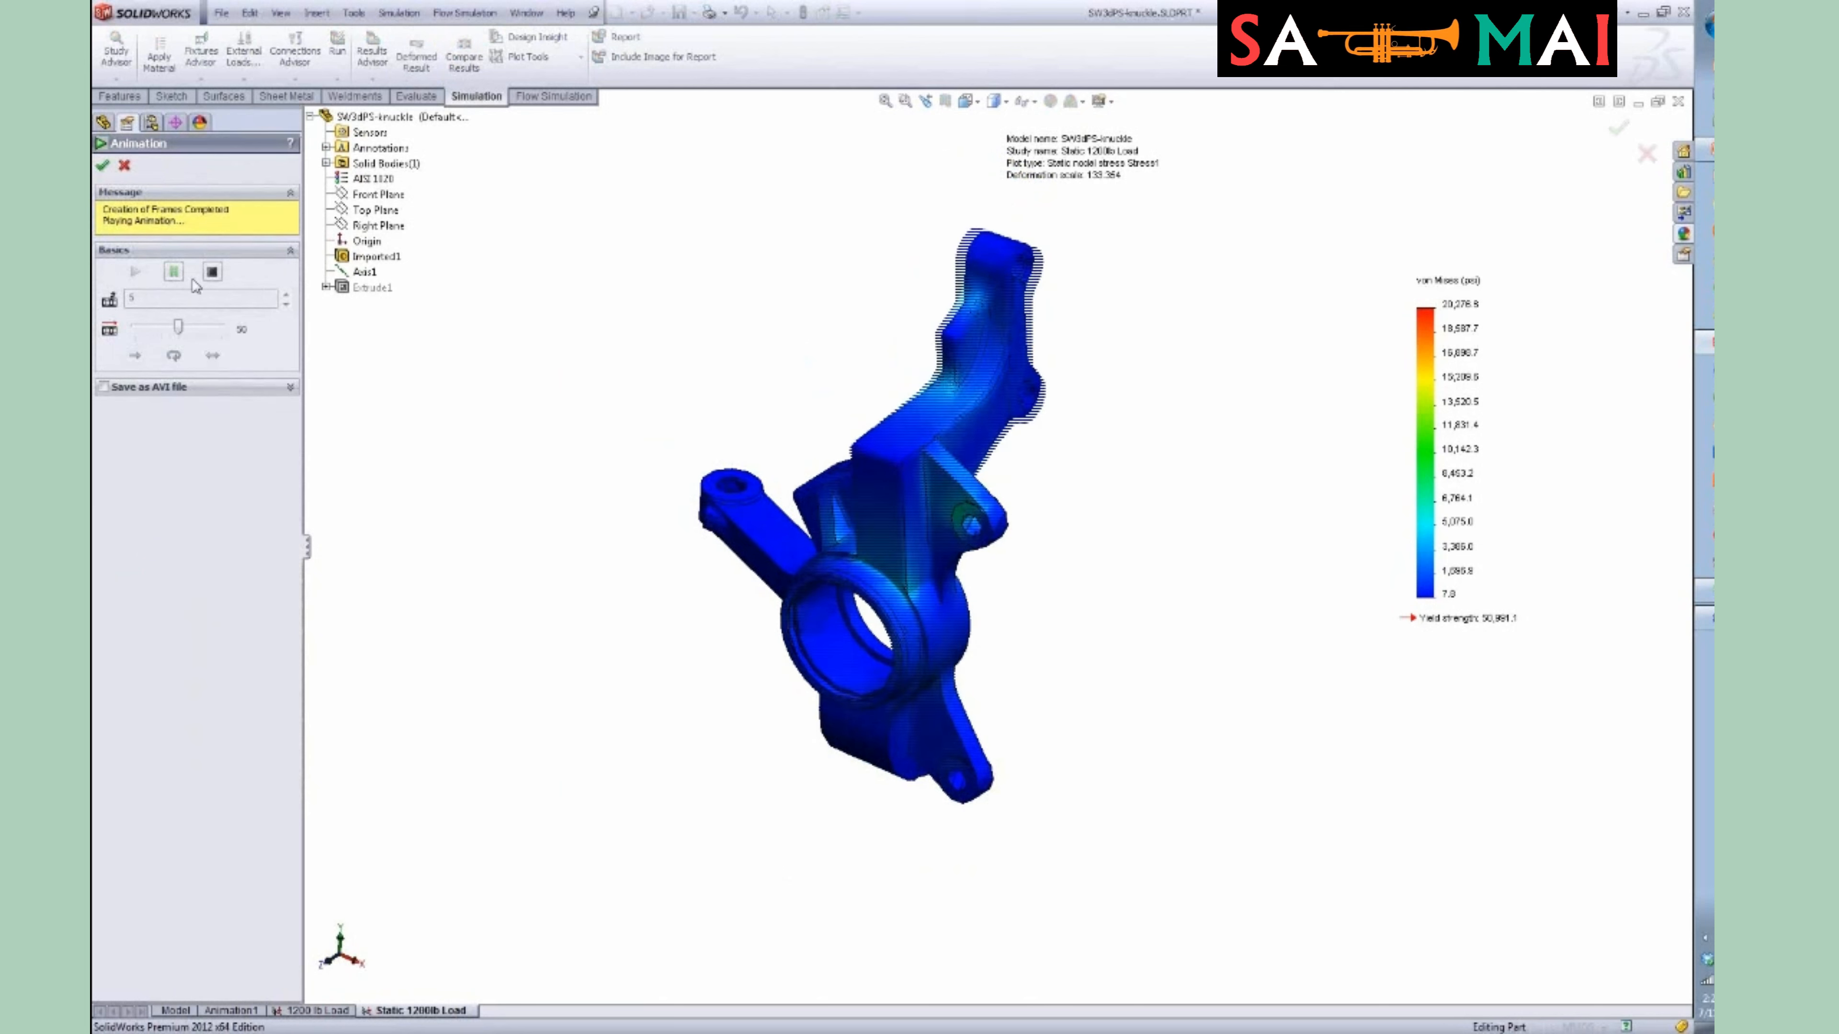
pyautogui.click(211, 271)
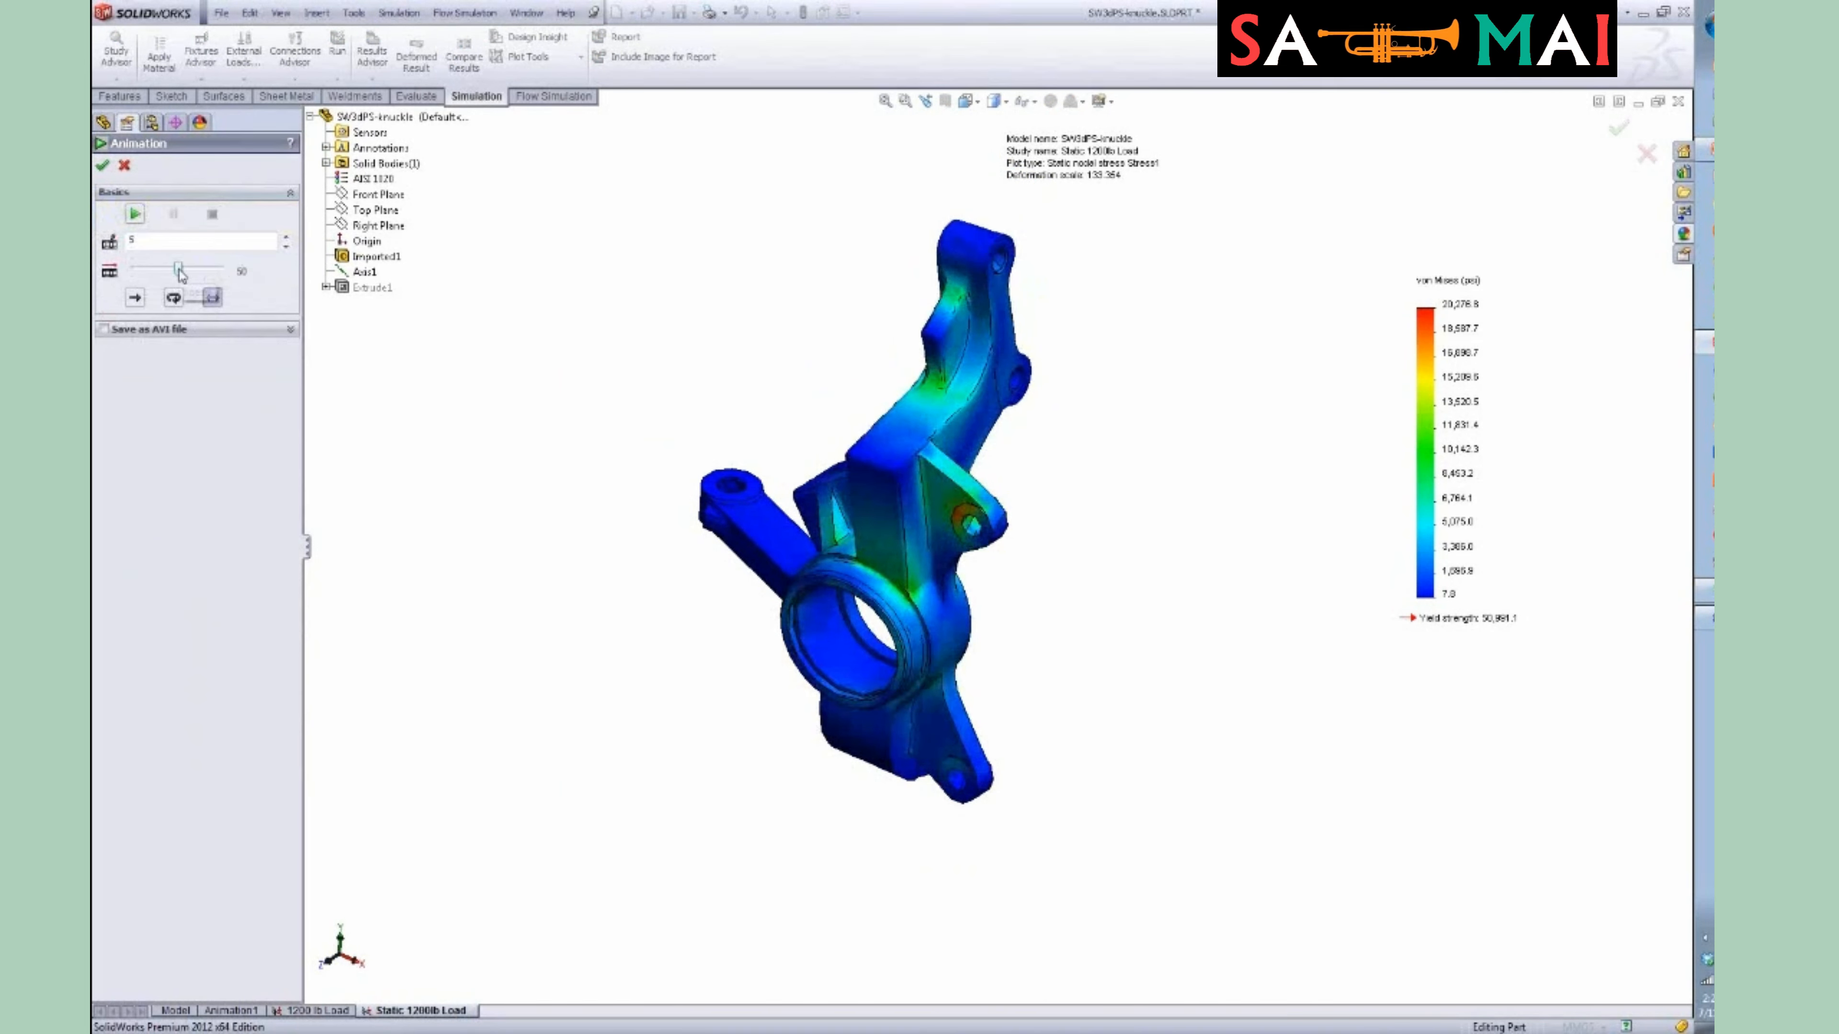
pyautogui.click(134, 214)
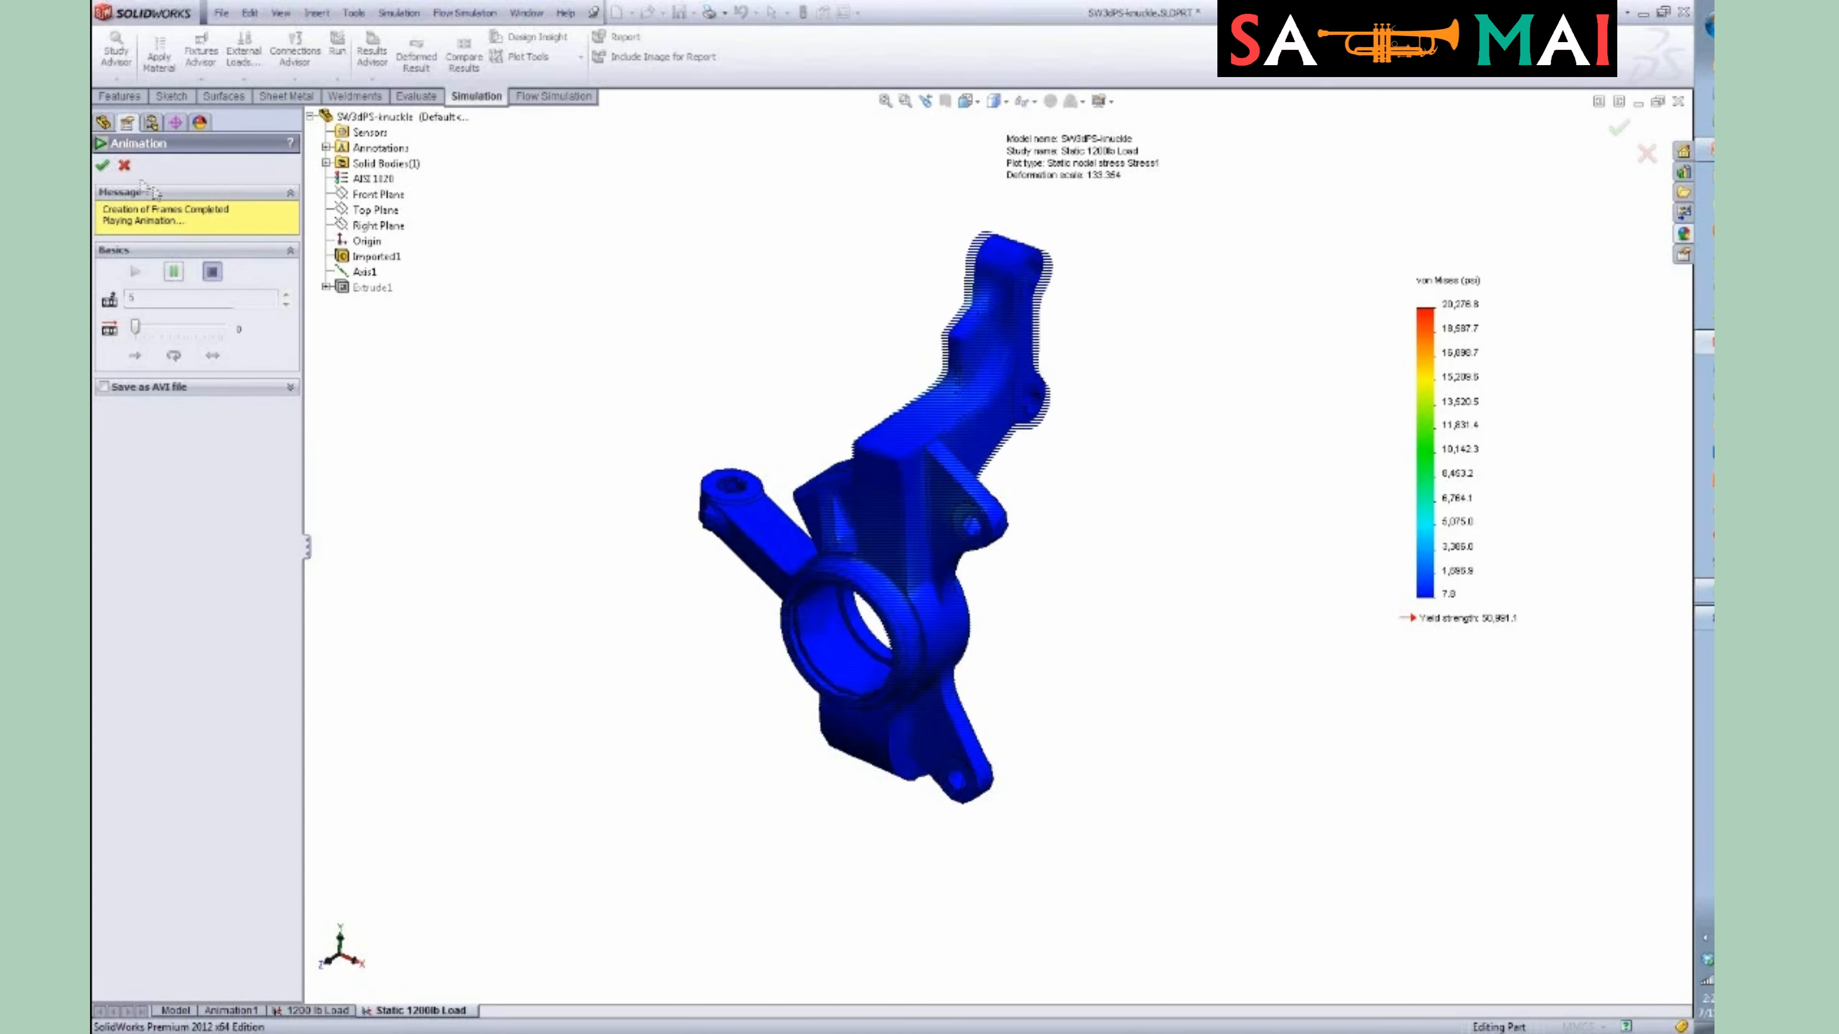
pyautogui.click(123, 165)
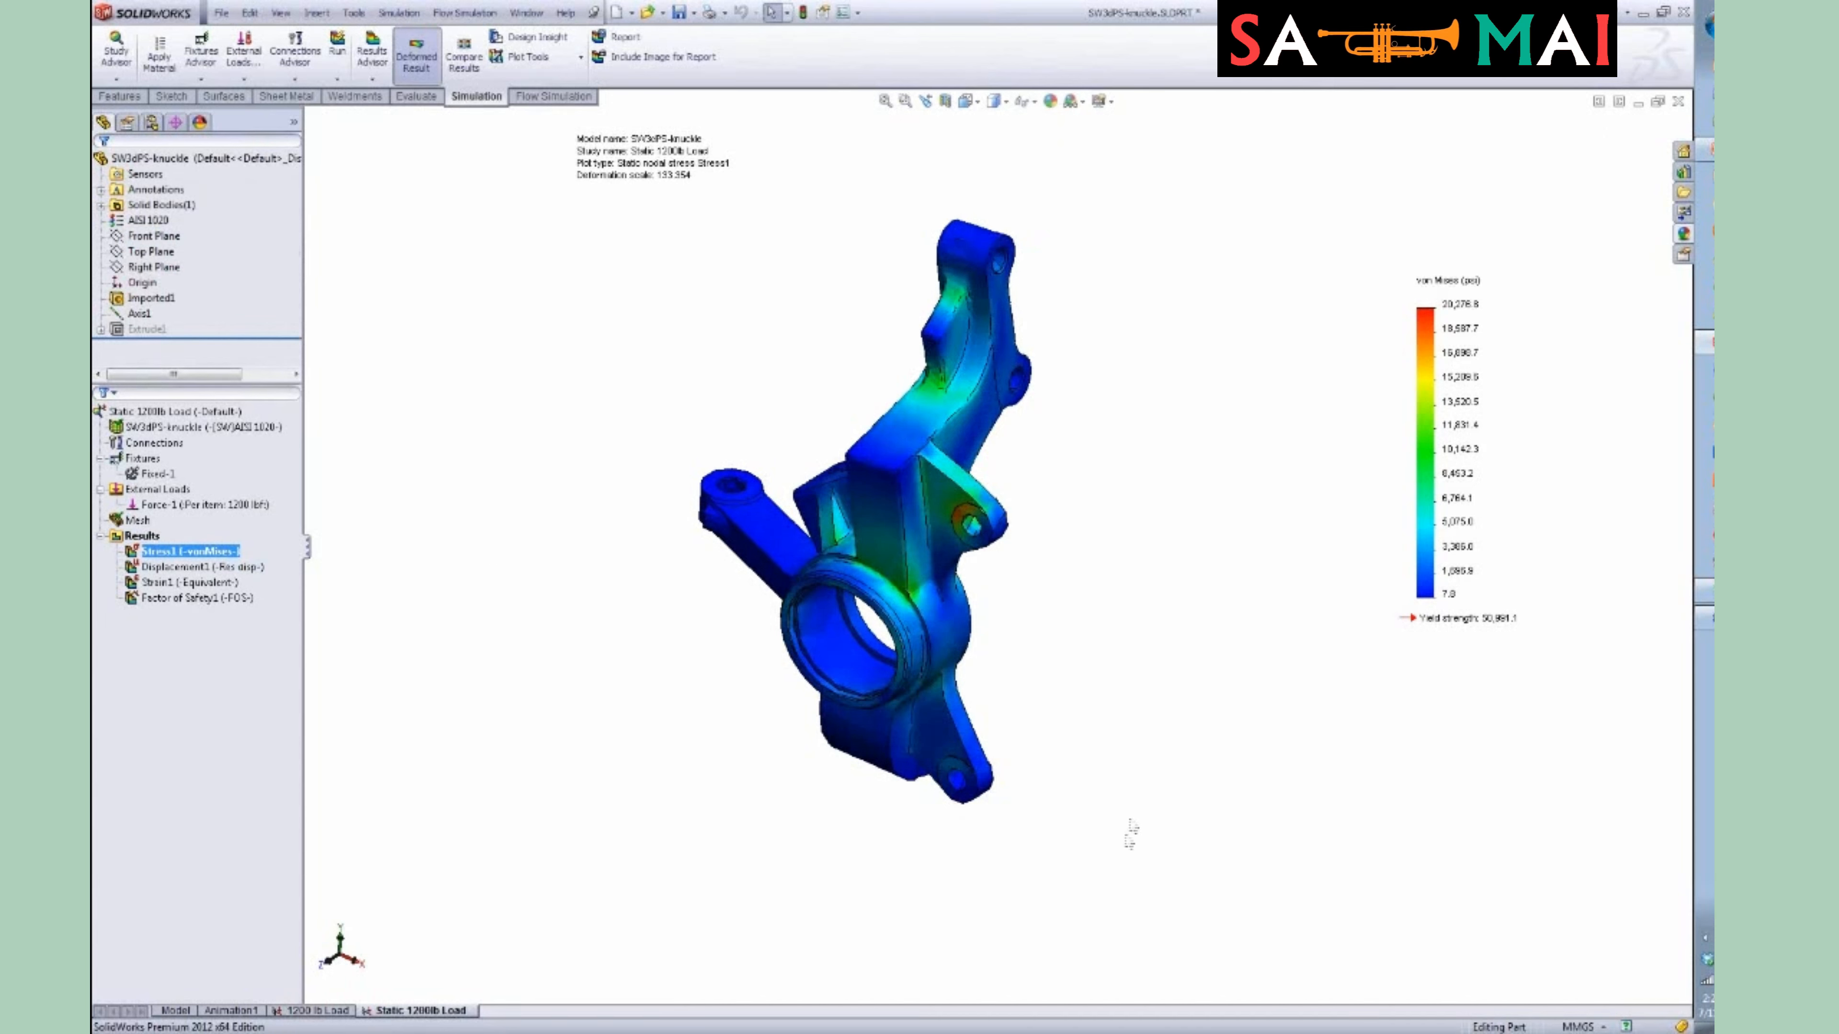
# Set the stress plot's deformed shape to true scale and check the knuckle from the side and front.
pyautogui.moveTo(1129, 834); pyautogui.dragTo(1007, 716, button='middle')
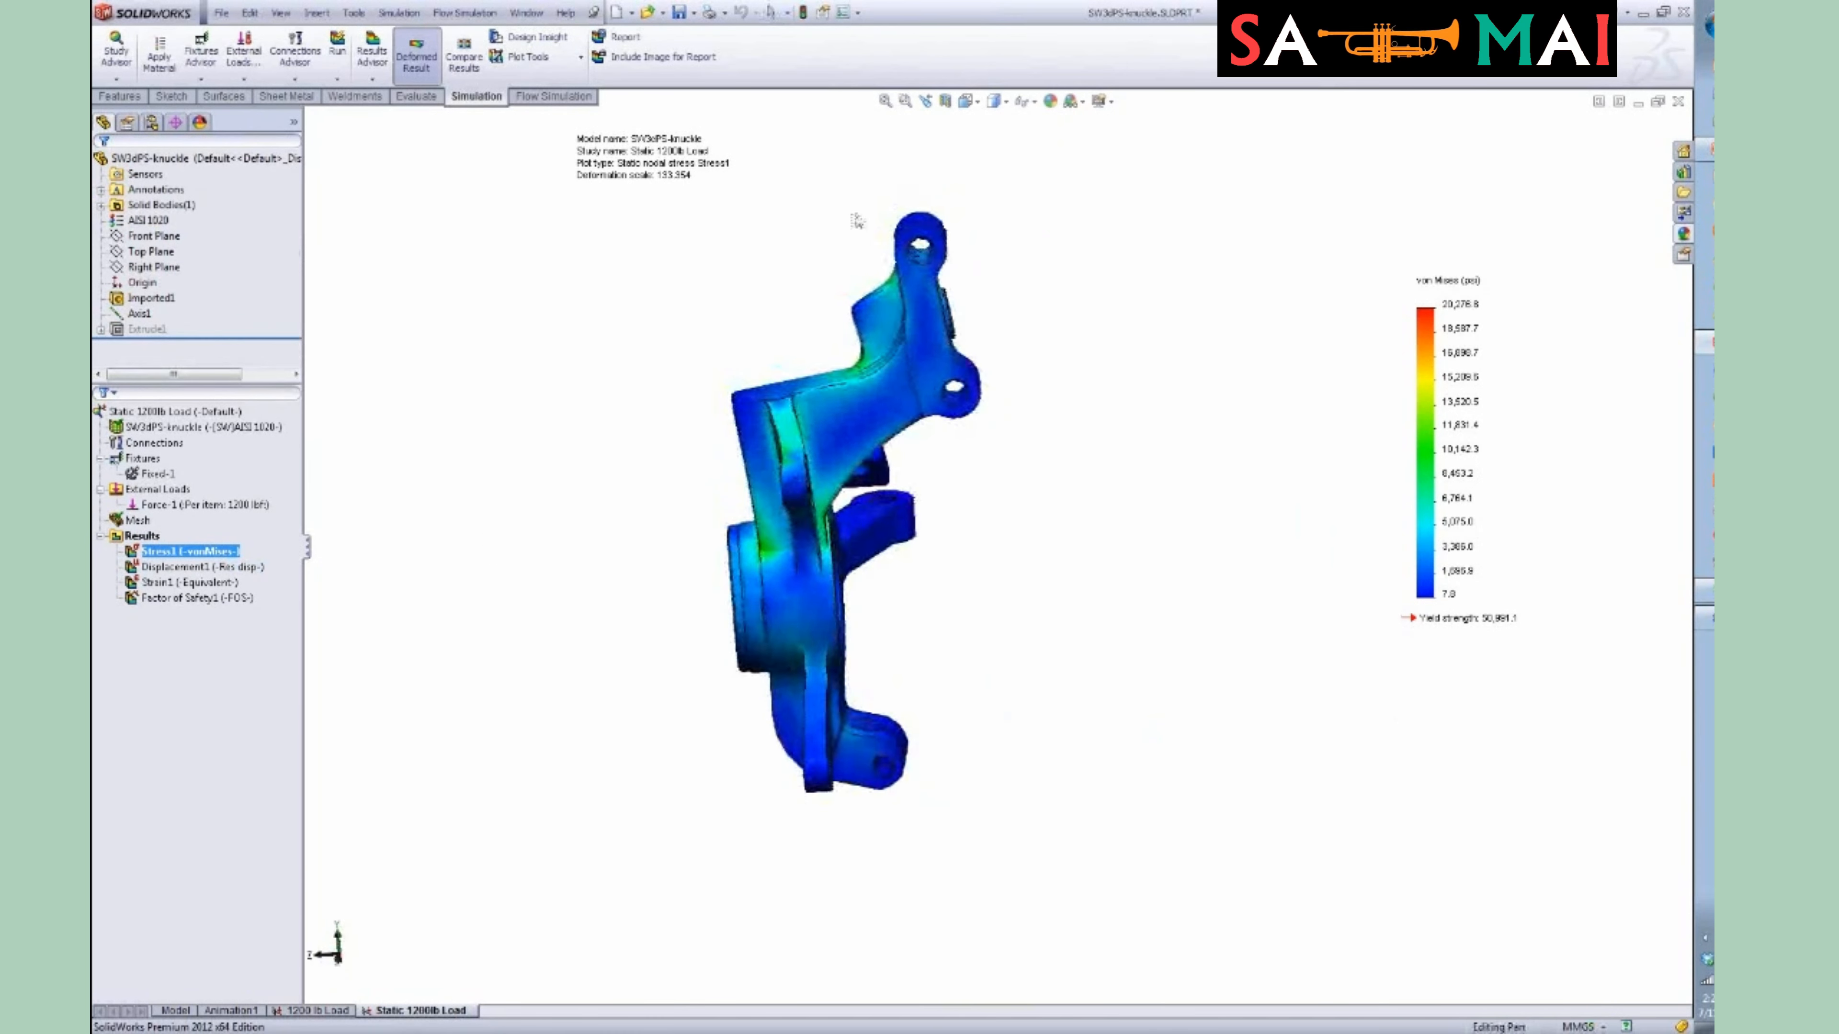
pyautogui.doubleClick(670, 181)
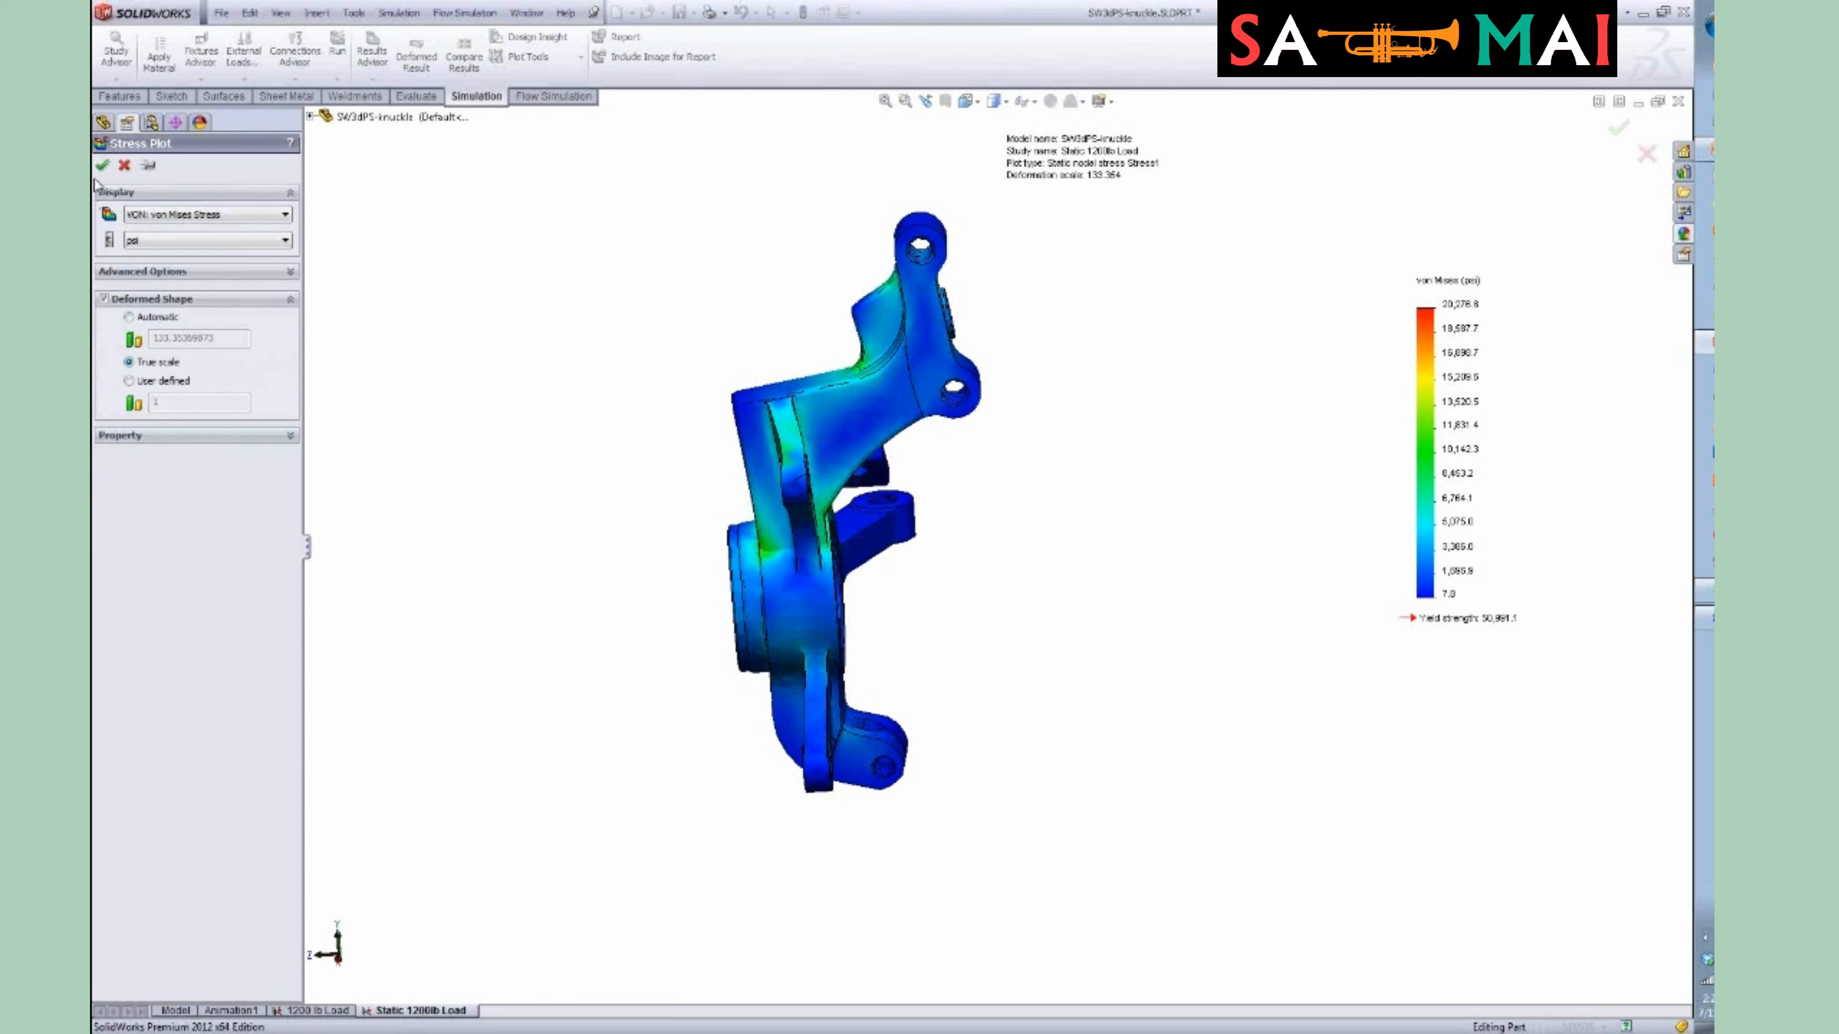
pyautogui.click(102, 165)
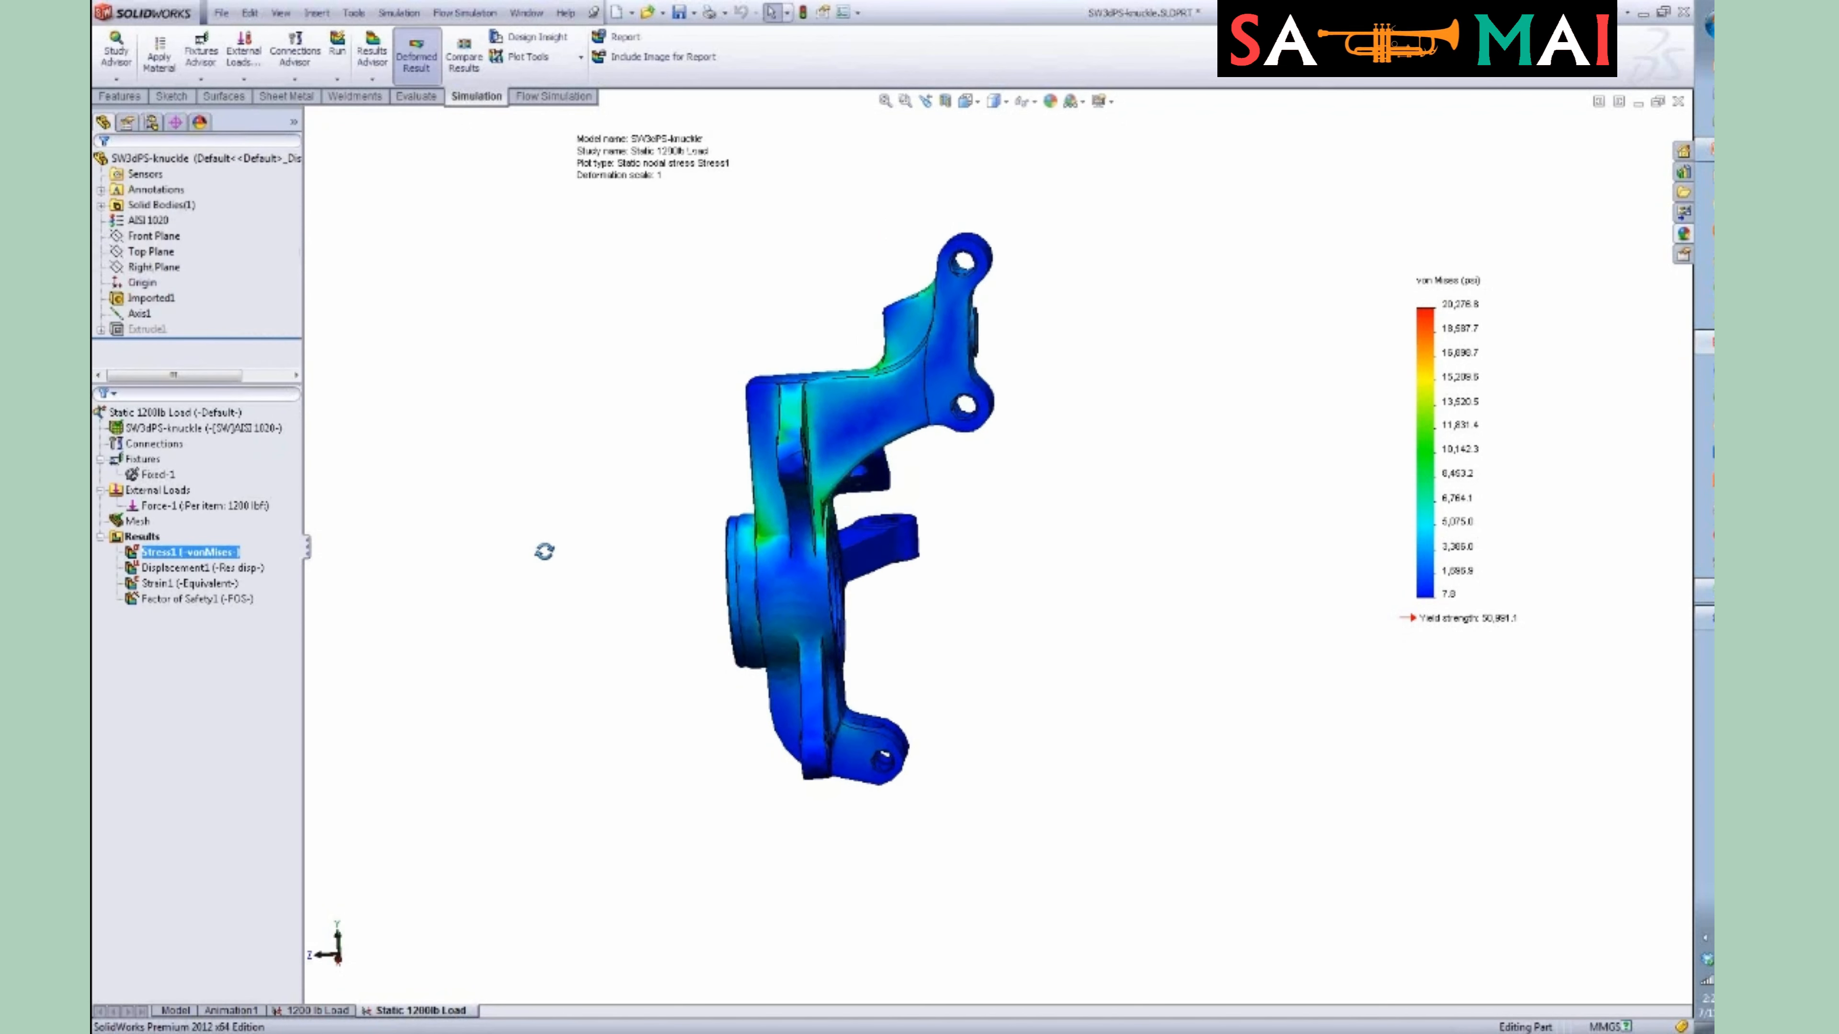
pyautogui.moveTo(544, 551); pyautogui.dragTo(645, 623, button='middle')
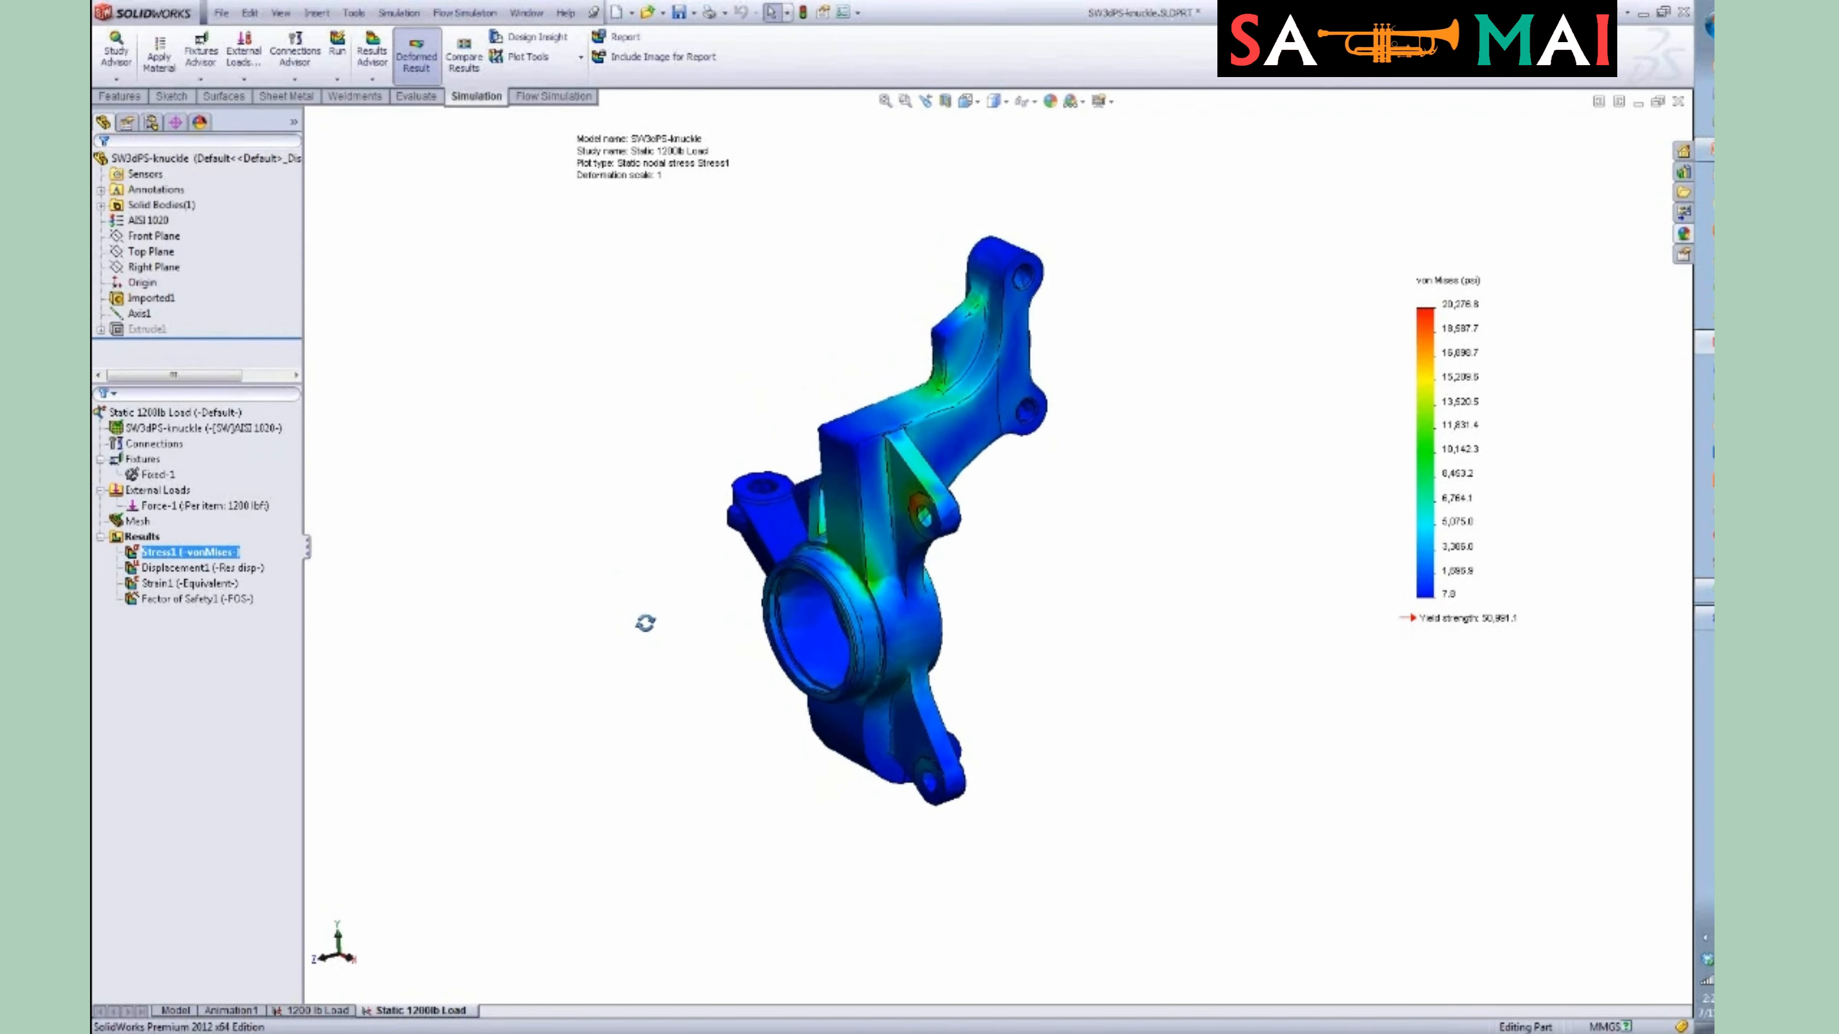
# Display the resultant displacement plot and set its legend to floating number format with six decimal places.
pyautogui.click(245, 570)
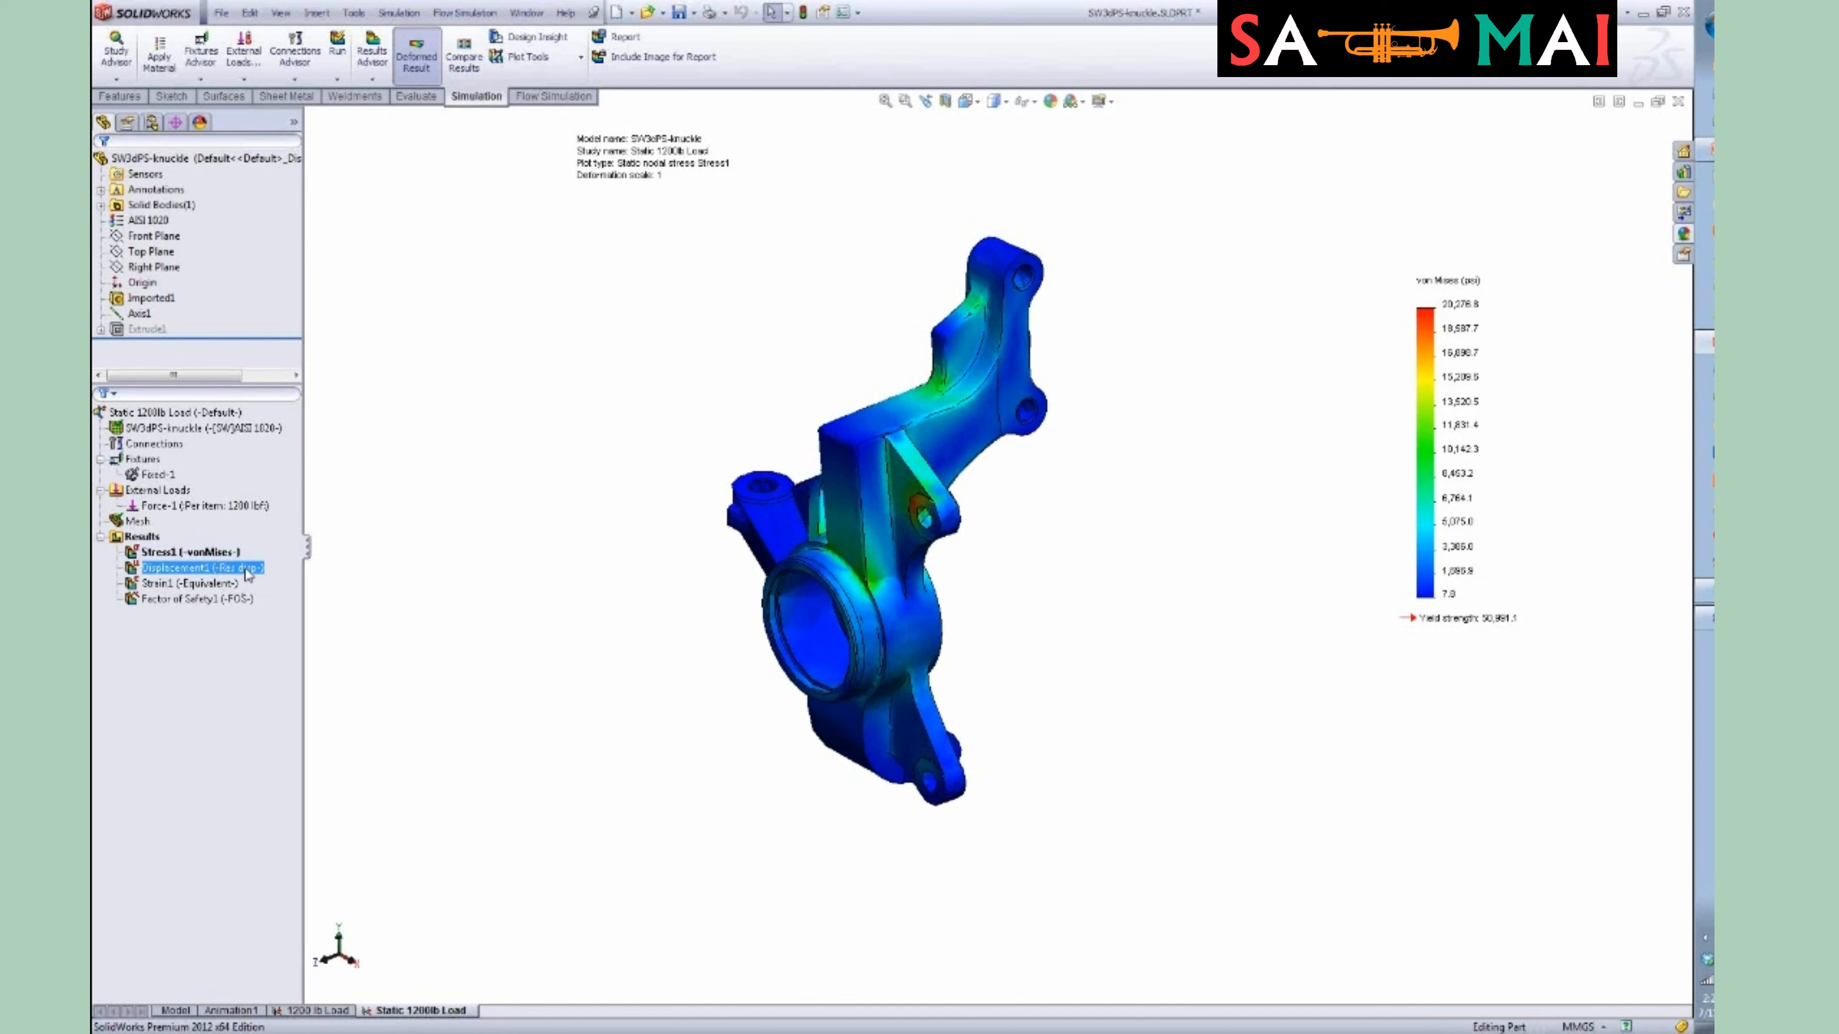
pyautogui.doubleClick(245, 568)
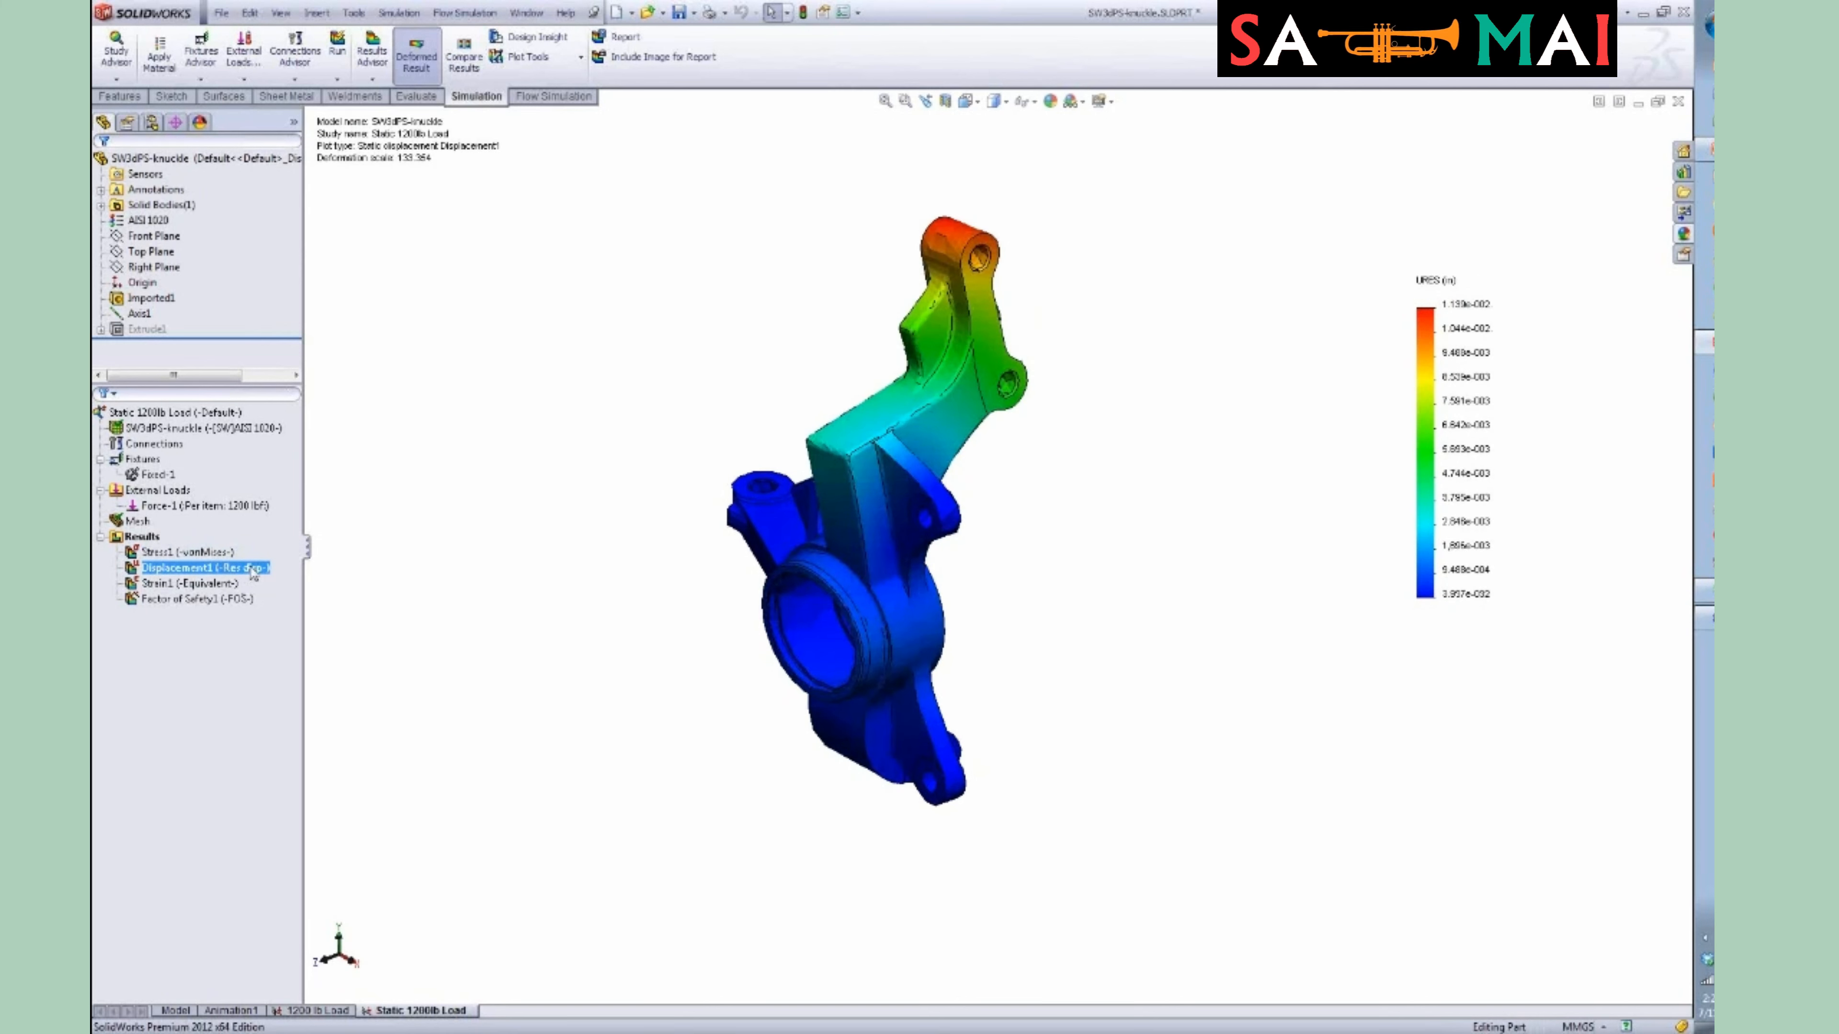
pyautogui.doubleClick(1426, 438)
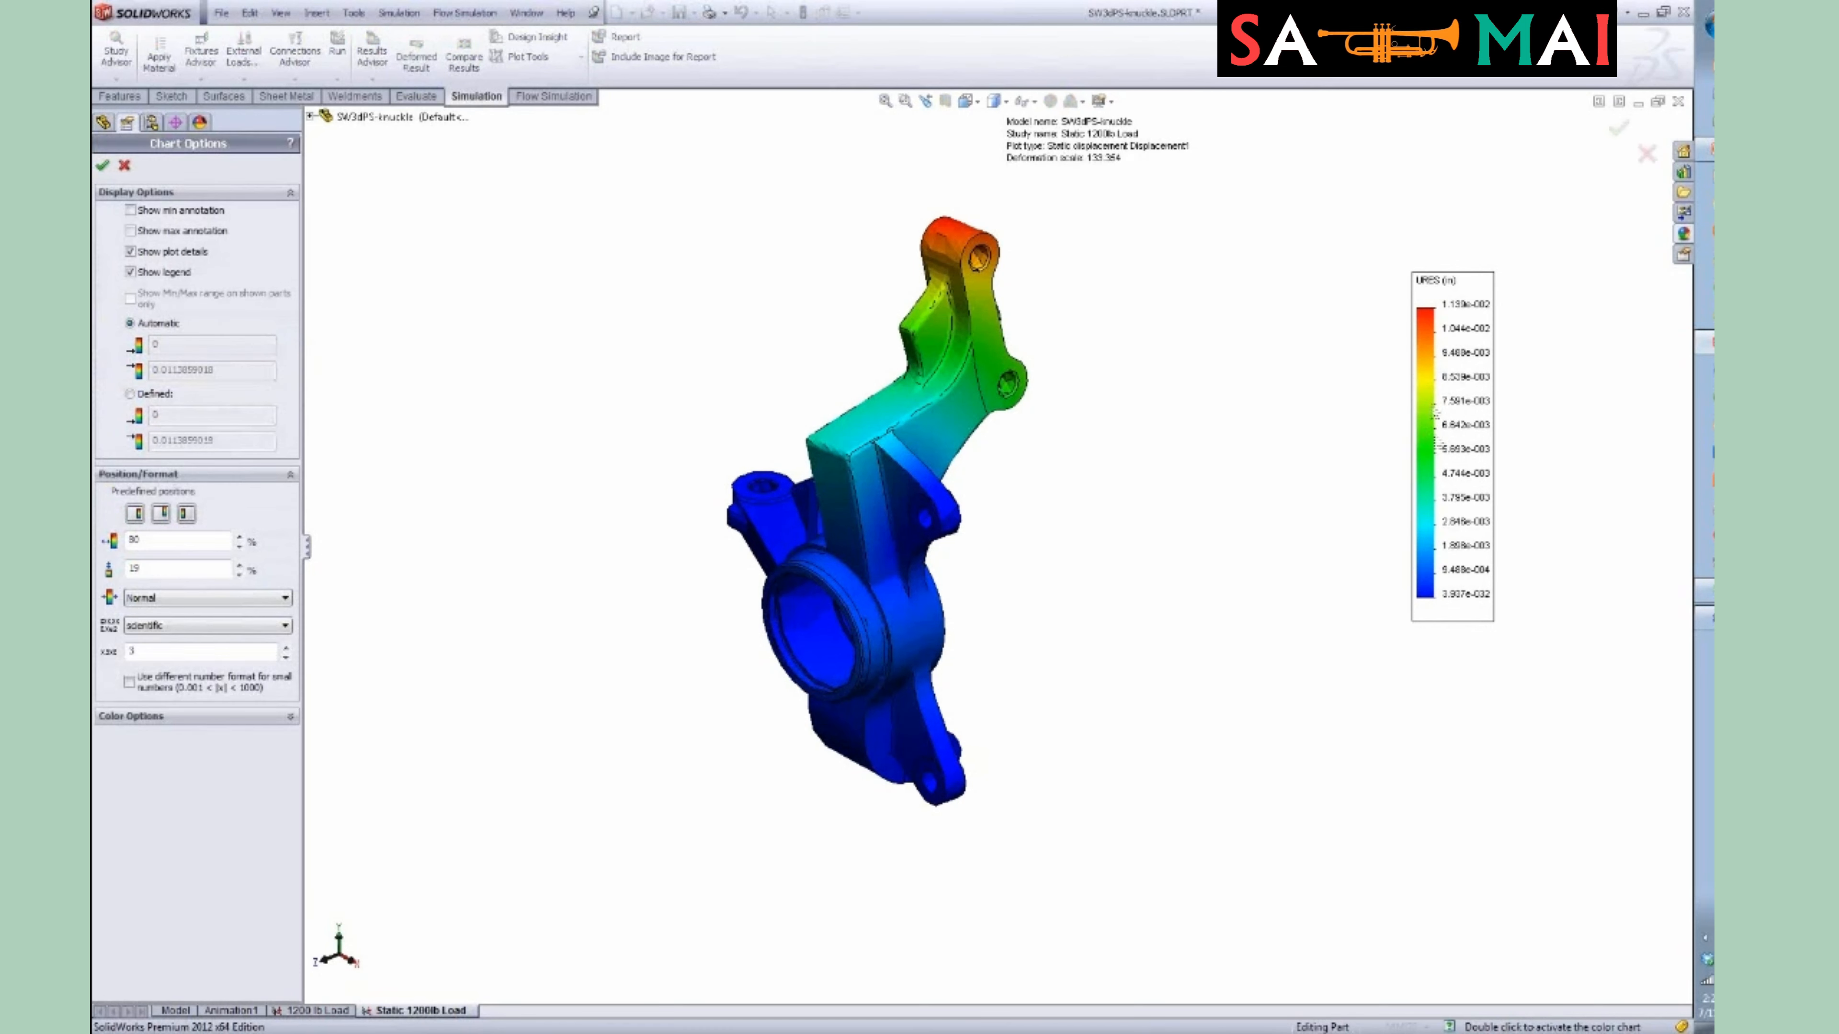
pyautogui.click(204, 624)
pyautogui.click(193, 649)
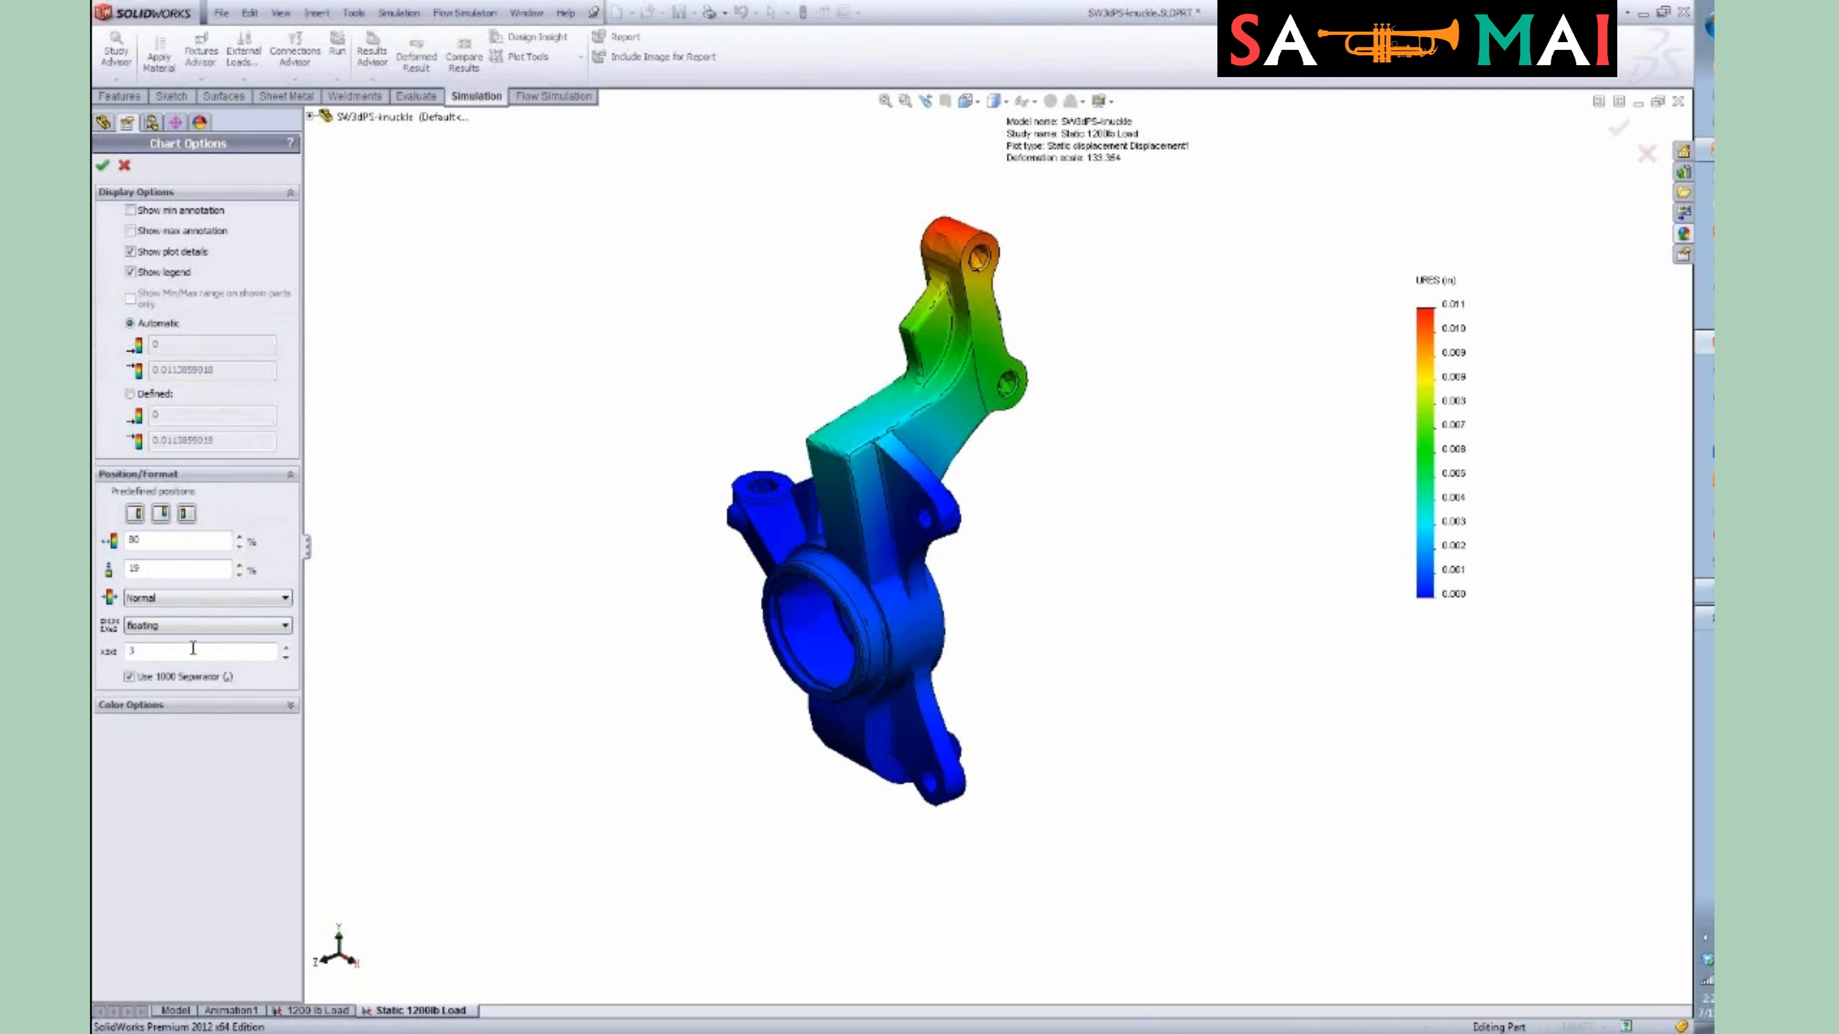
pyautogui.click(288, 648)
pyautogui.click(287, 648)
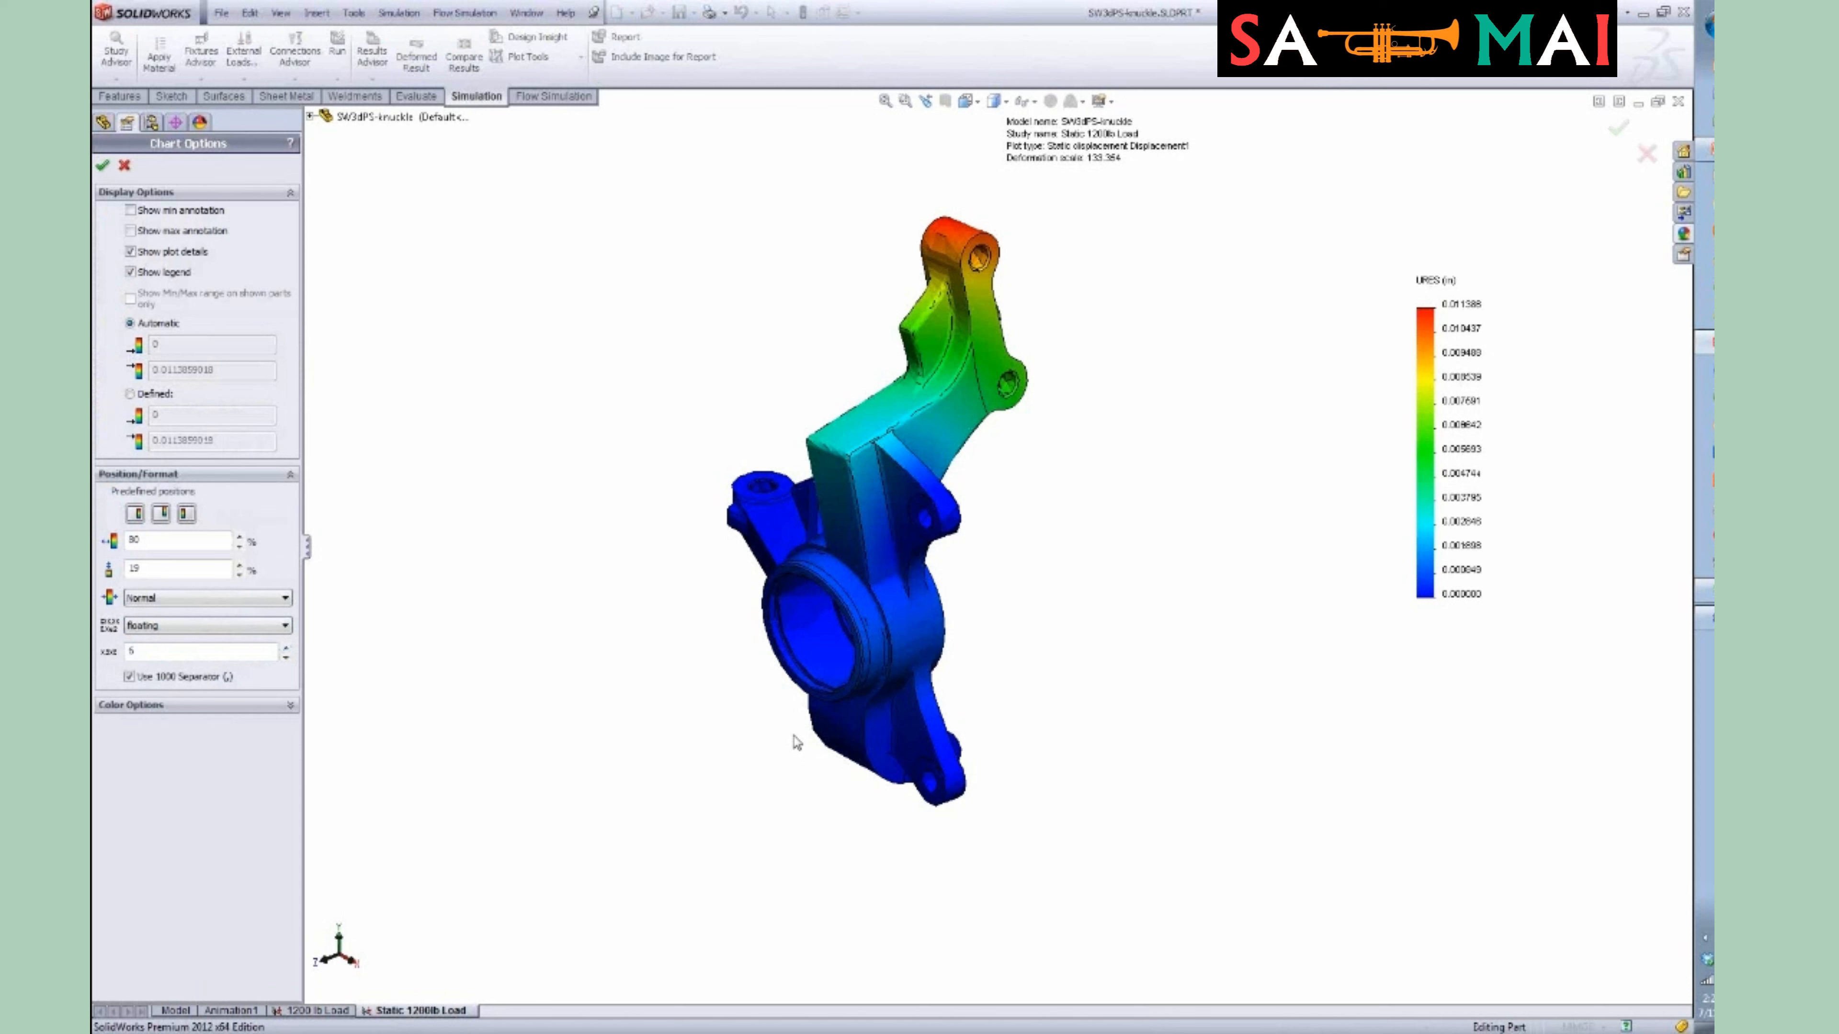
pyautogui.click(102, 165)
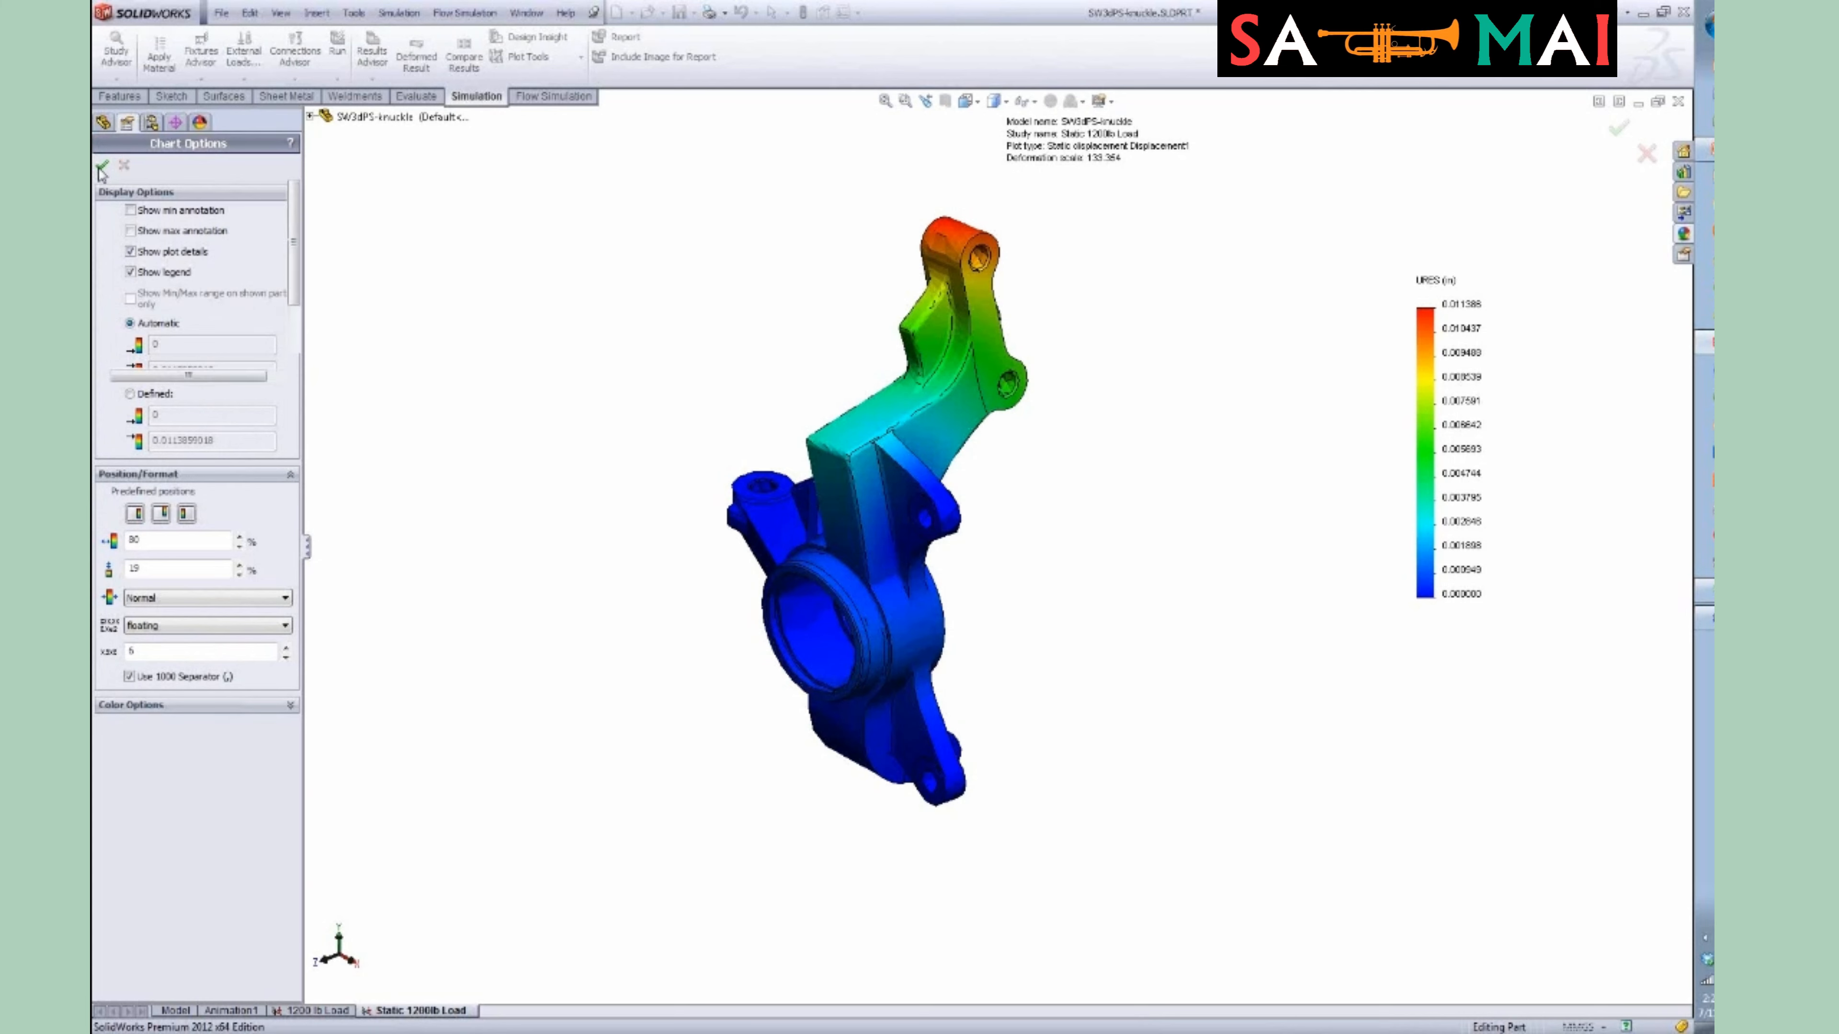
# Finish the displacement plot's chart options and display the von Mises stress plot.
pyautogui.moveTo(1158, 616); pyautogui.dragTo(1161, 551, button='middle')
pyautogui.click(143, 537)
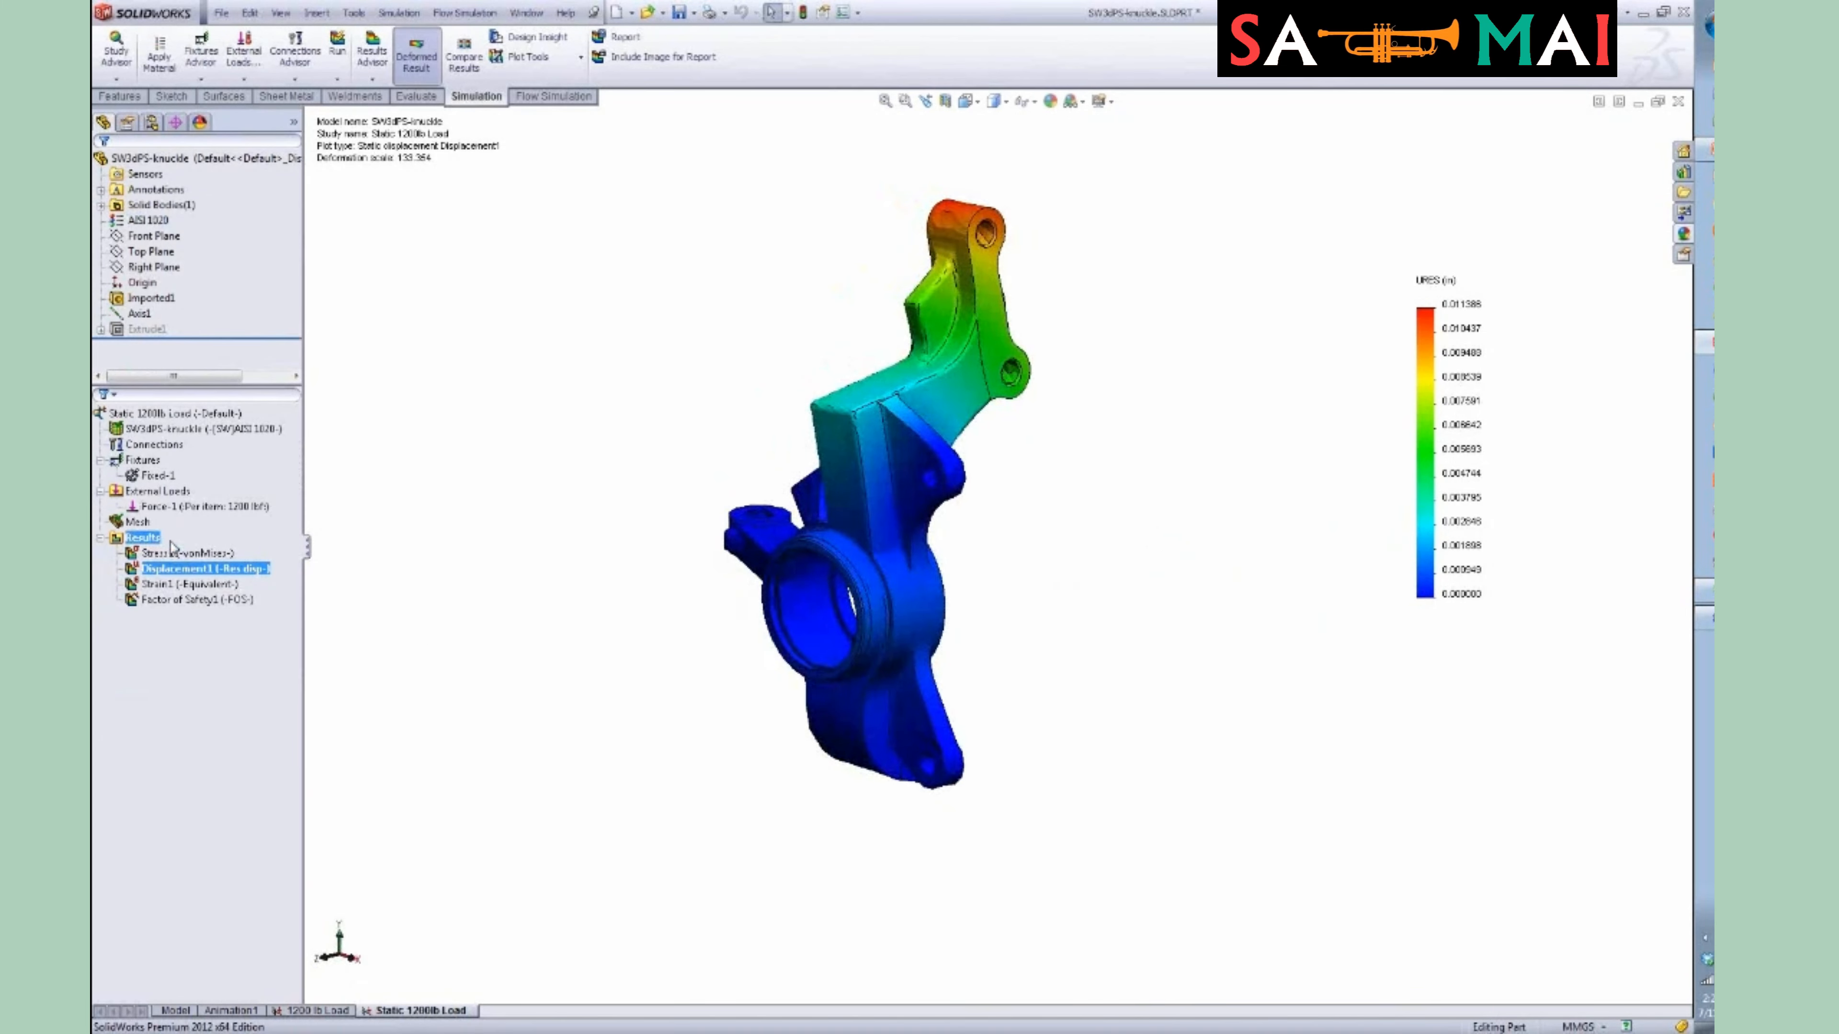
pyautogui.rightClick(181, 554)
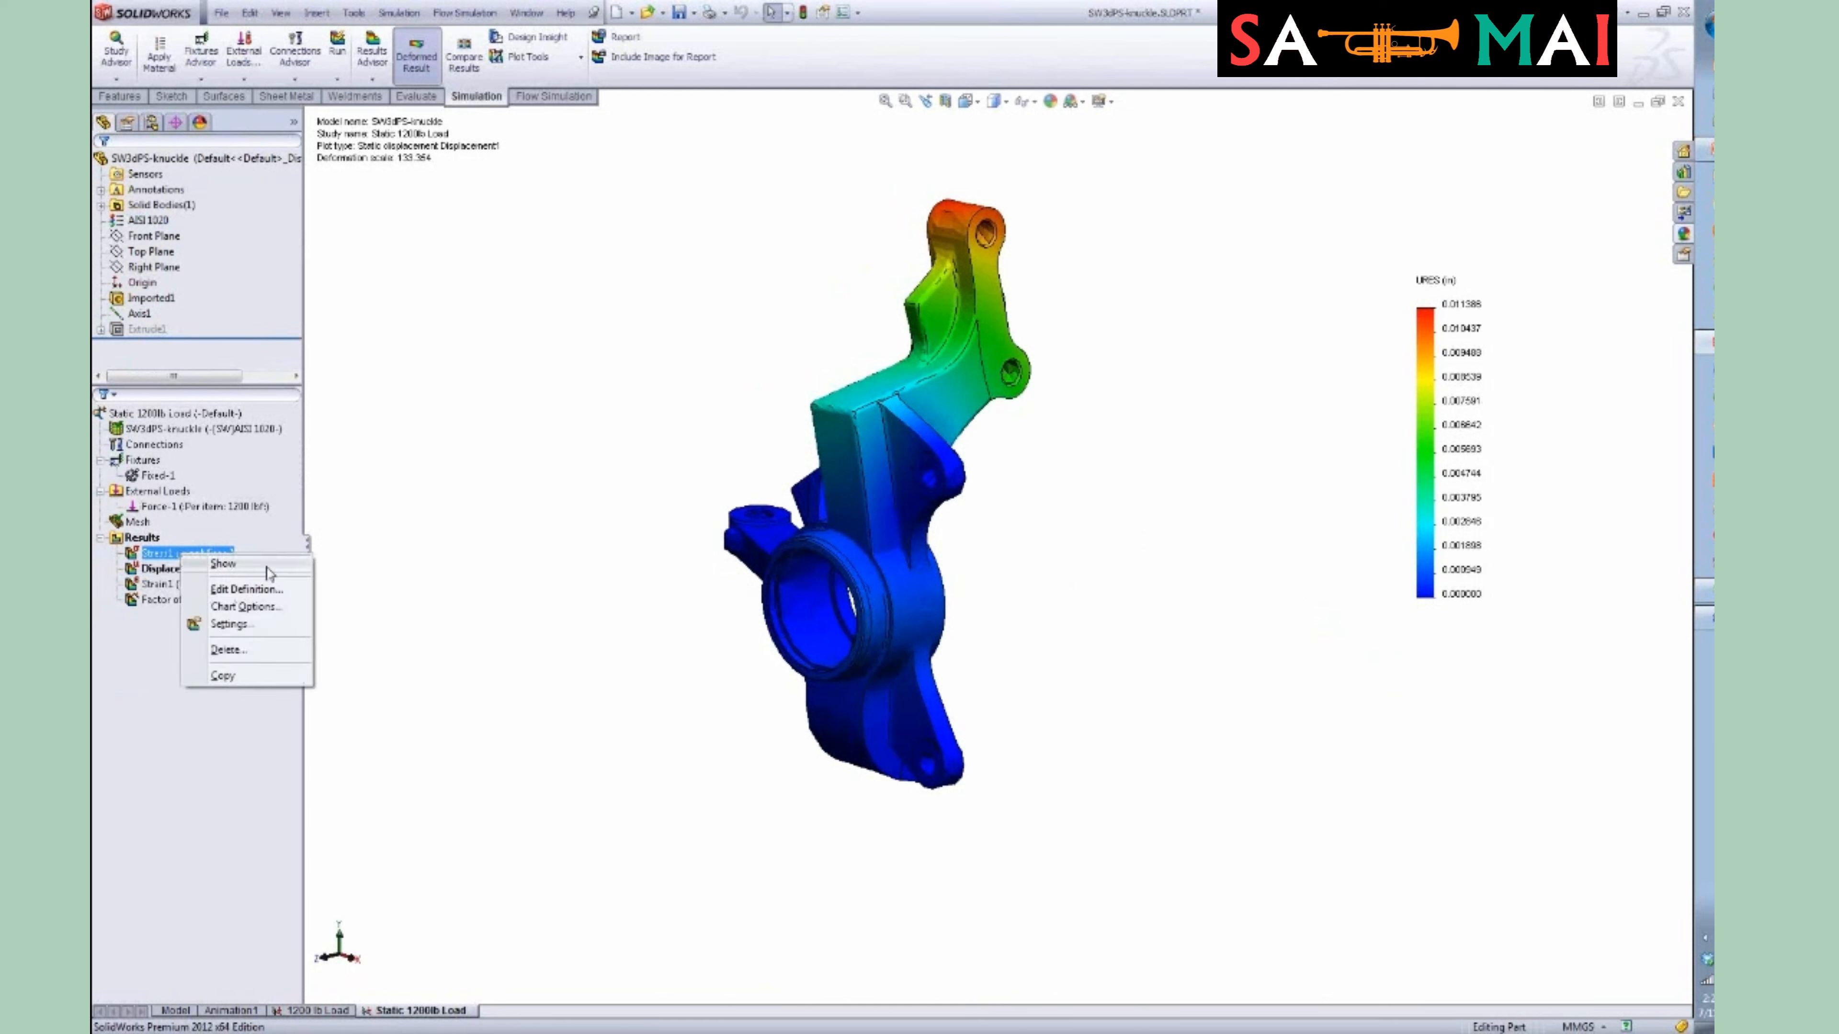
pyautogui.click(266, 567)
# Iso-clip the von Mises stress plot at an iso value of 14000 psi.
pyautogui.rightClick(175, 552)
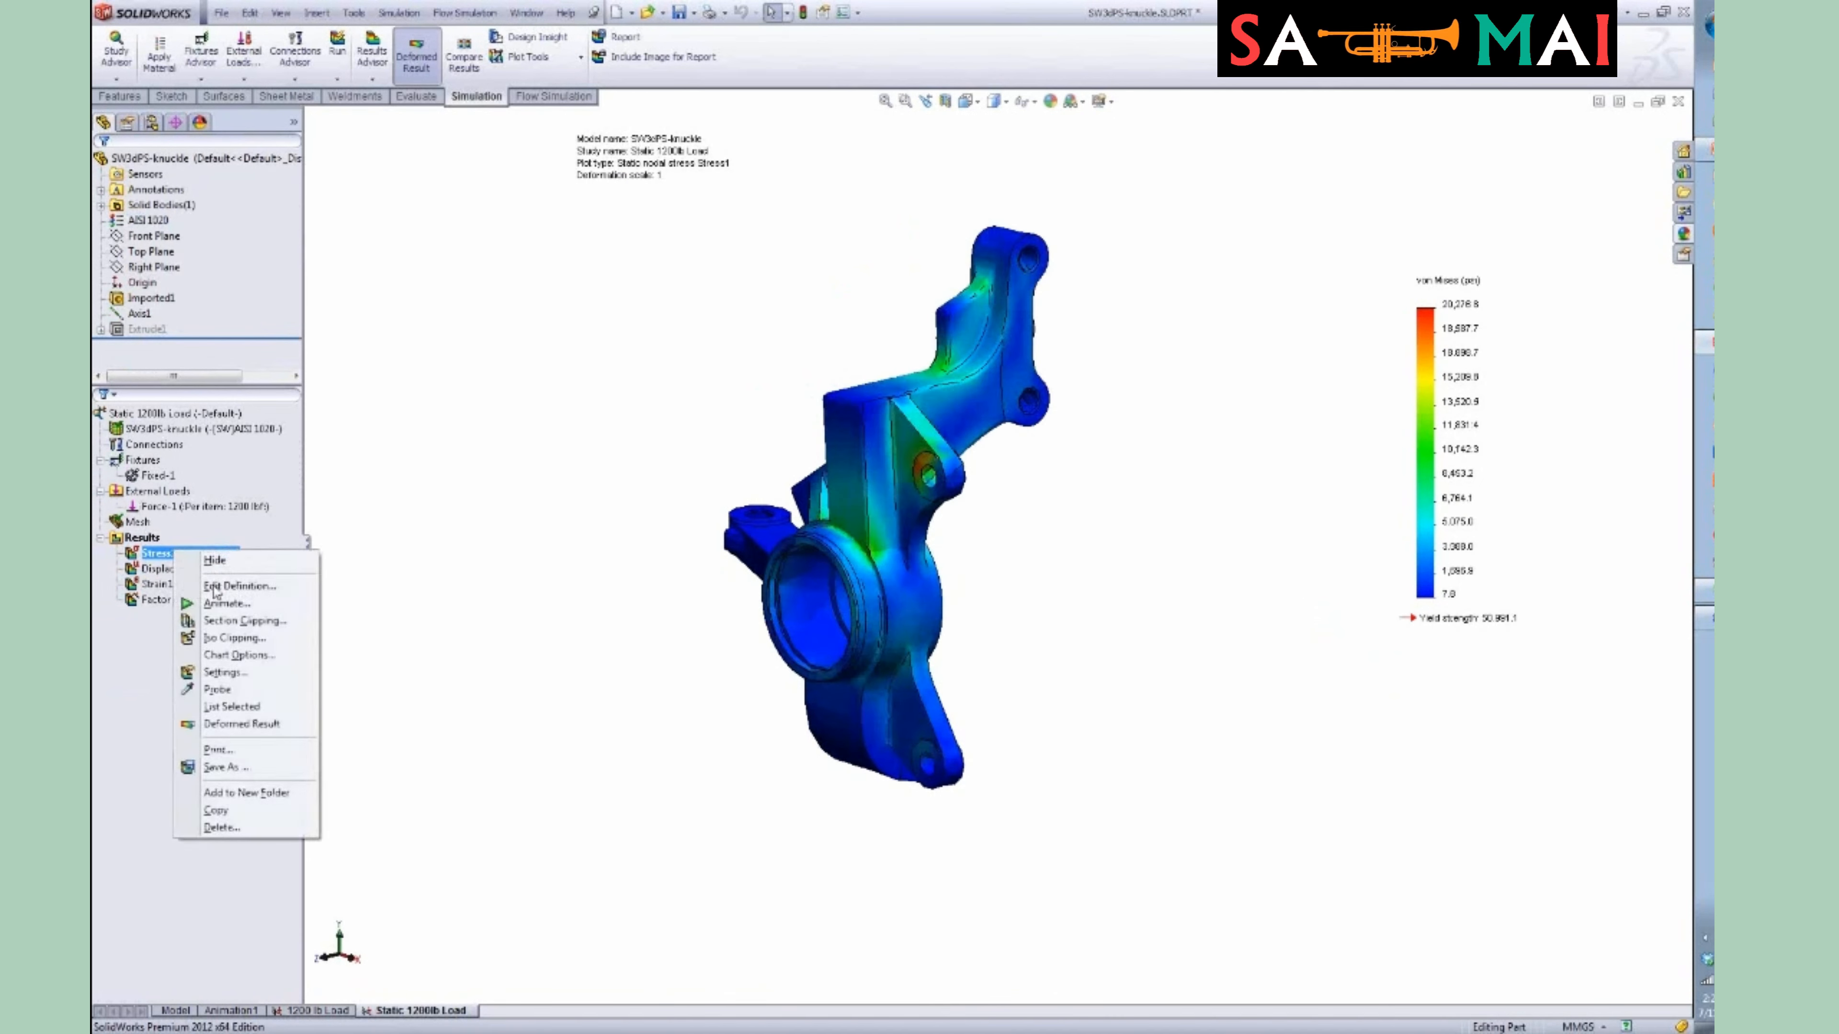
pyautogui.click(226, 639)
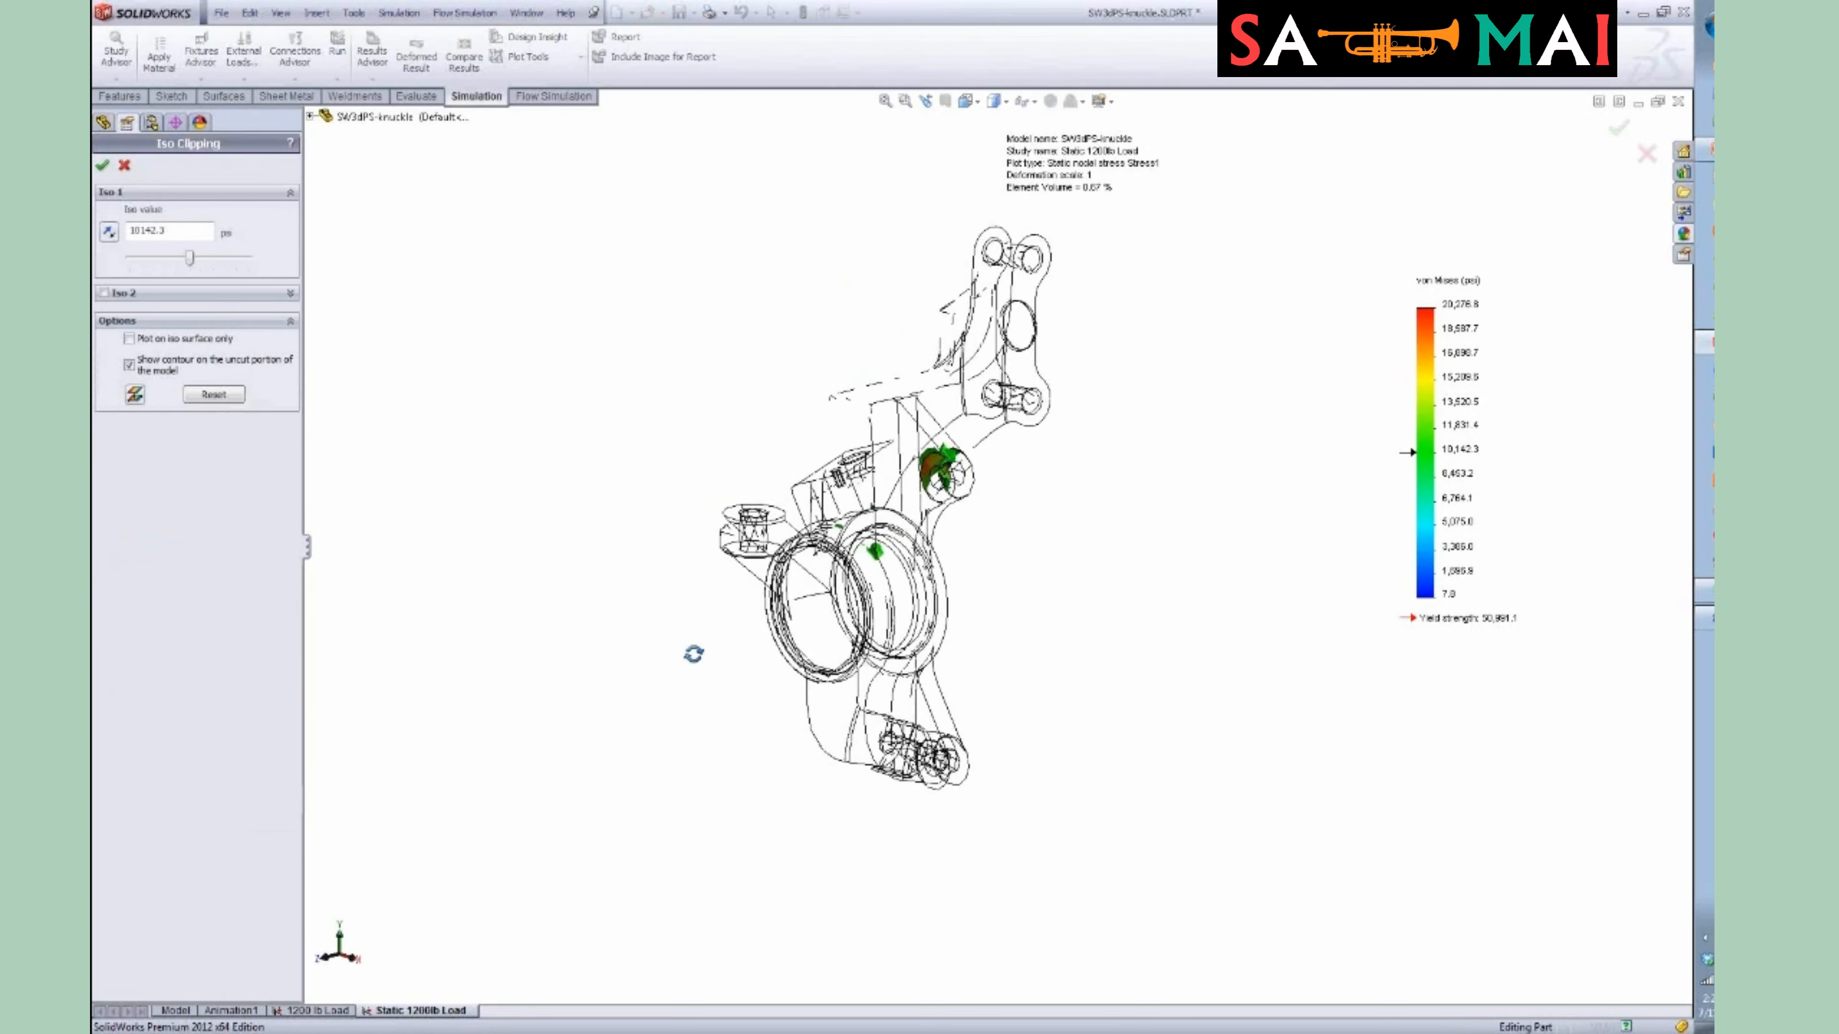
pyautogui.moveTo(693, 654); pyautogui.dragTo(698, 686, button='middle')
pyautogui.scroll(-1, 941, 463)
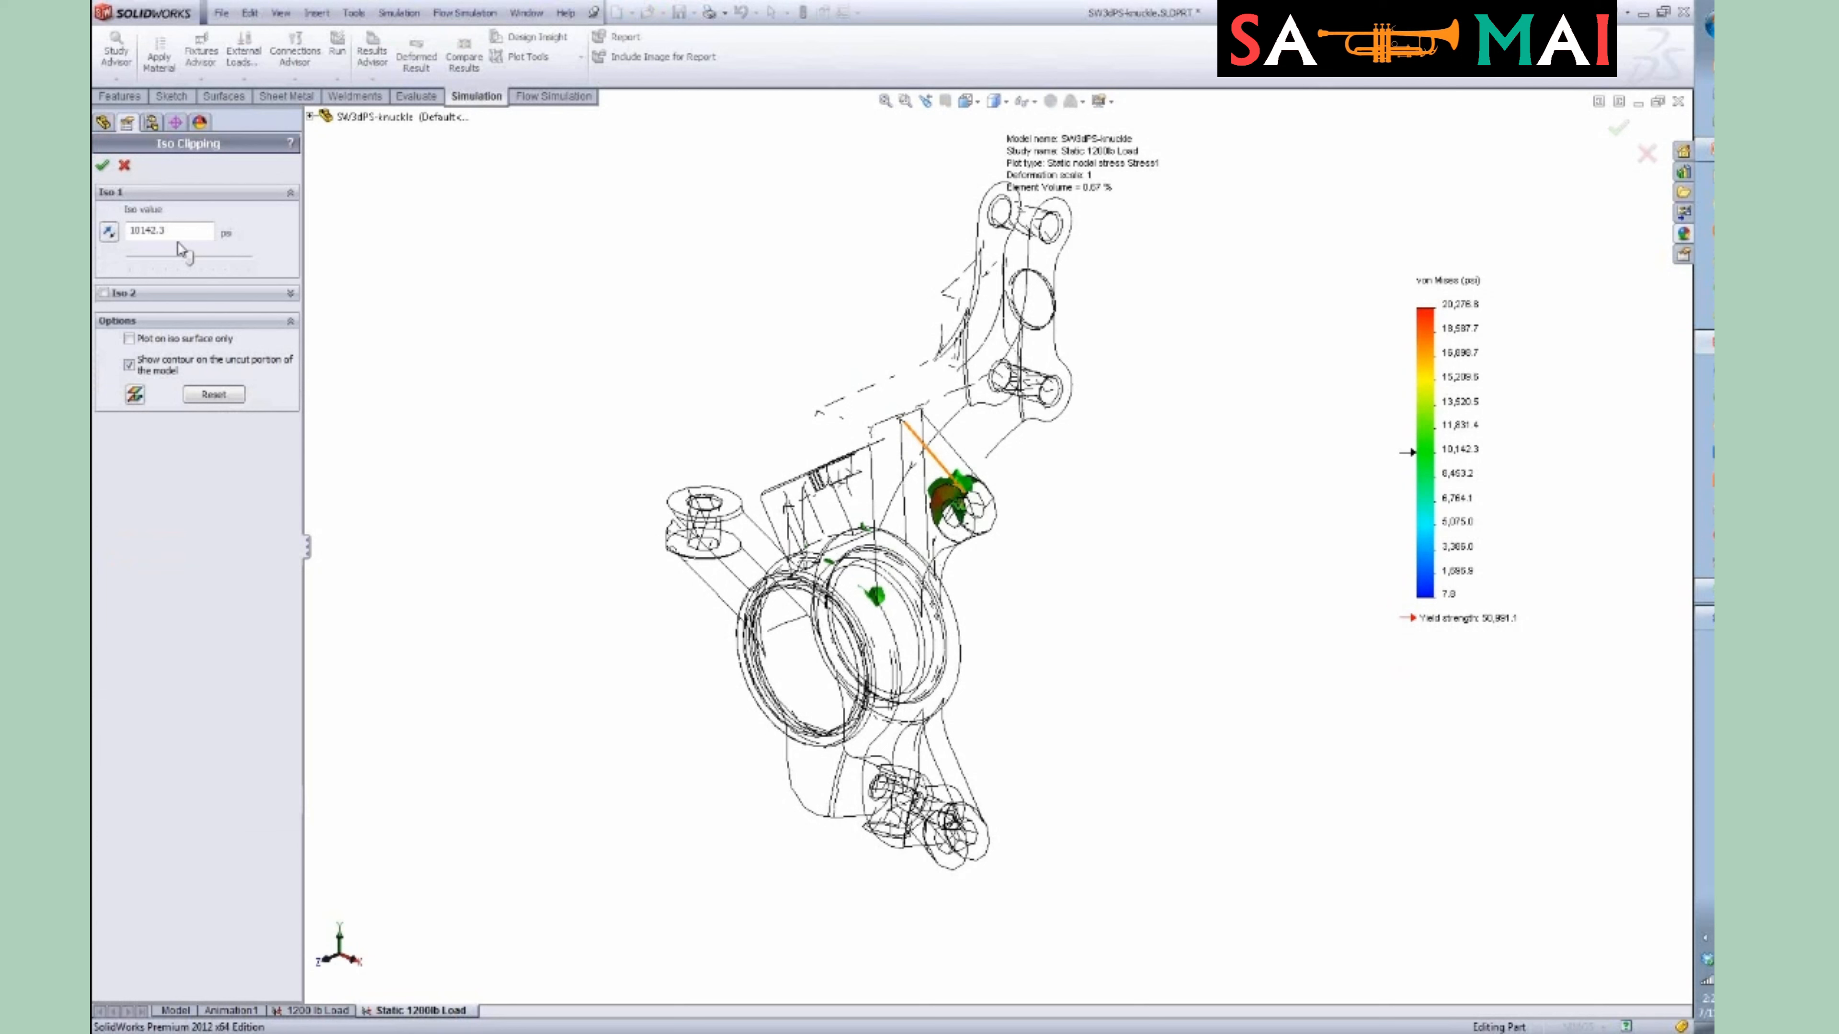
pyautogui.doubleClick(153, 232)
pyautogui.write('14000')
pyautogui.press('Return')
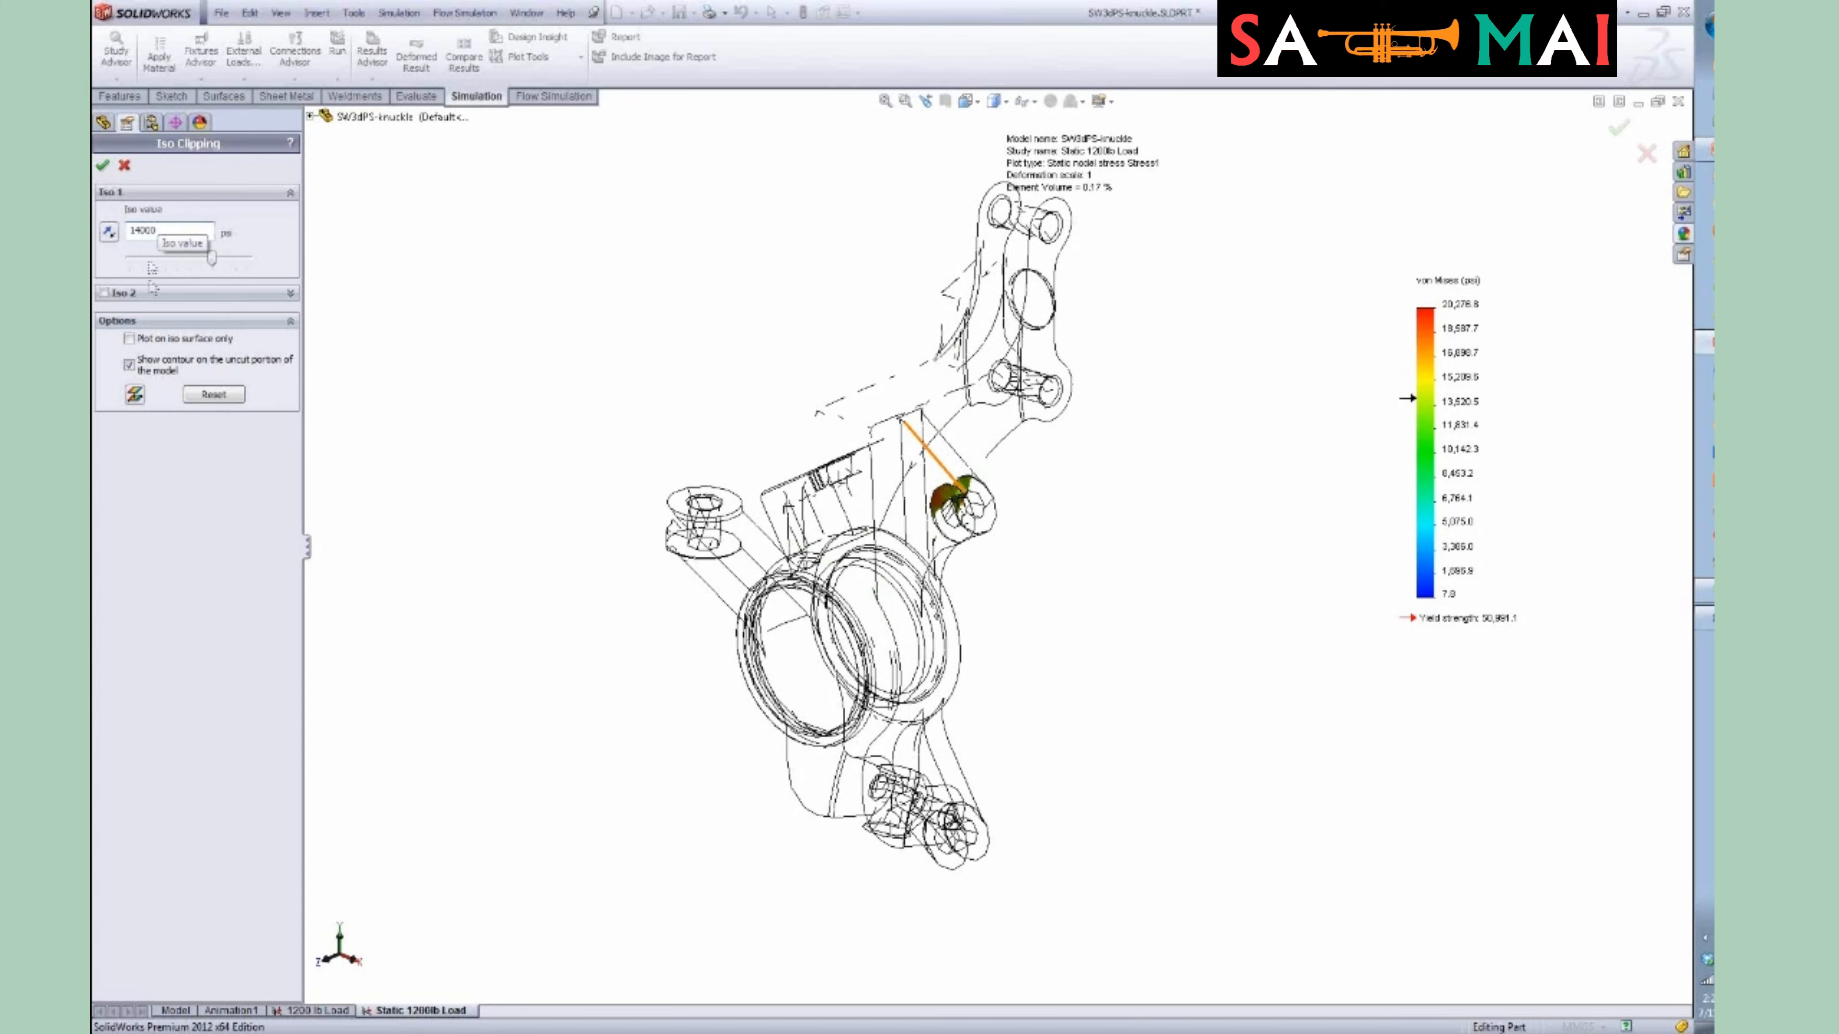
# Examine the clipped high-stress region around the bolt hole, reverse the clipping direction and cancel the iso clipping.
pyautogui.scroll(-5, 1014, 526)
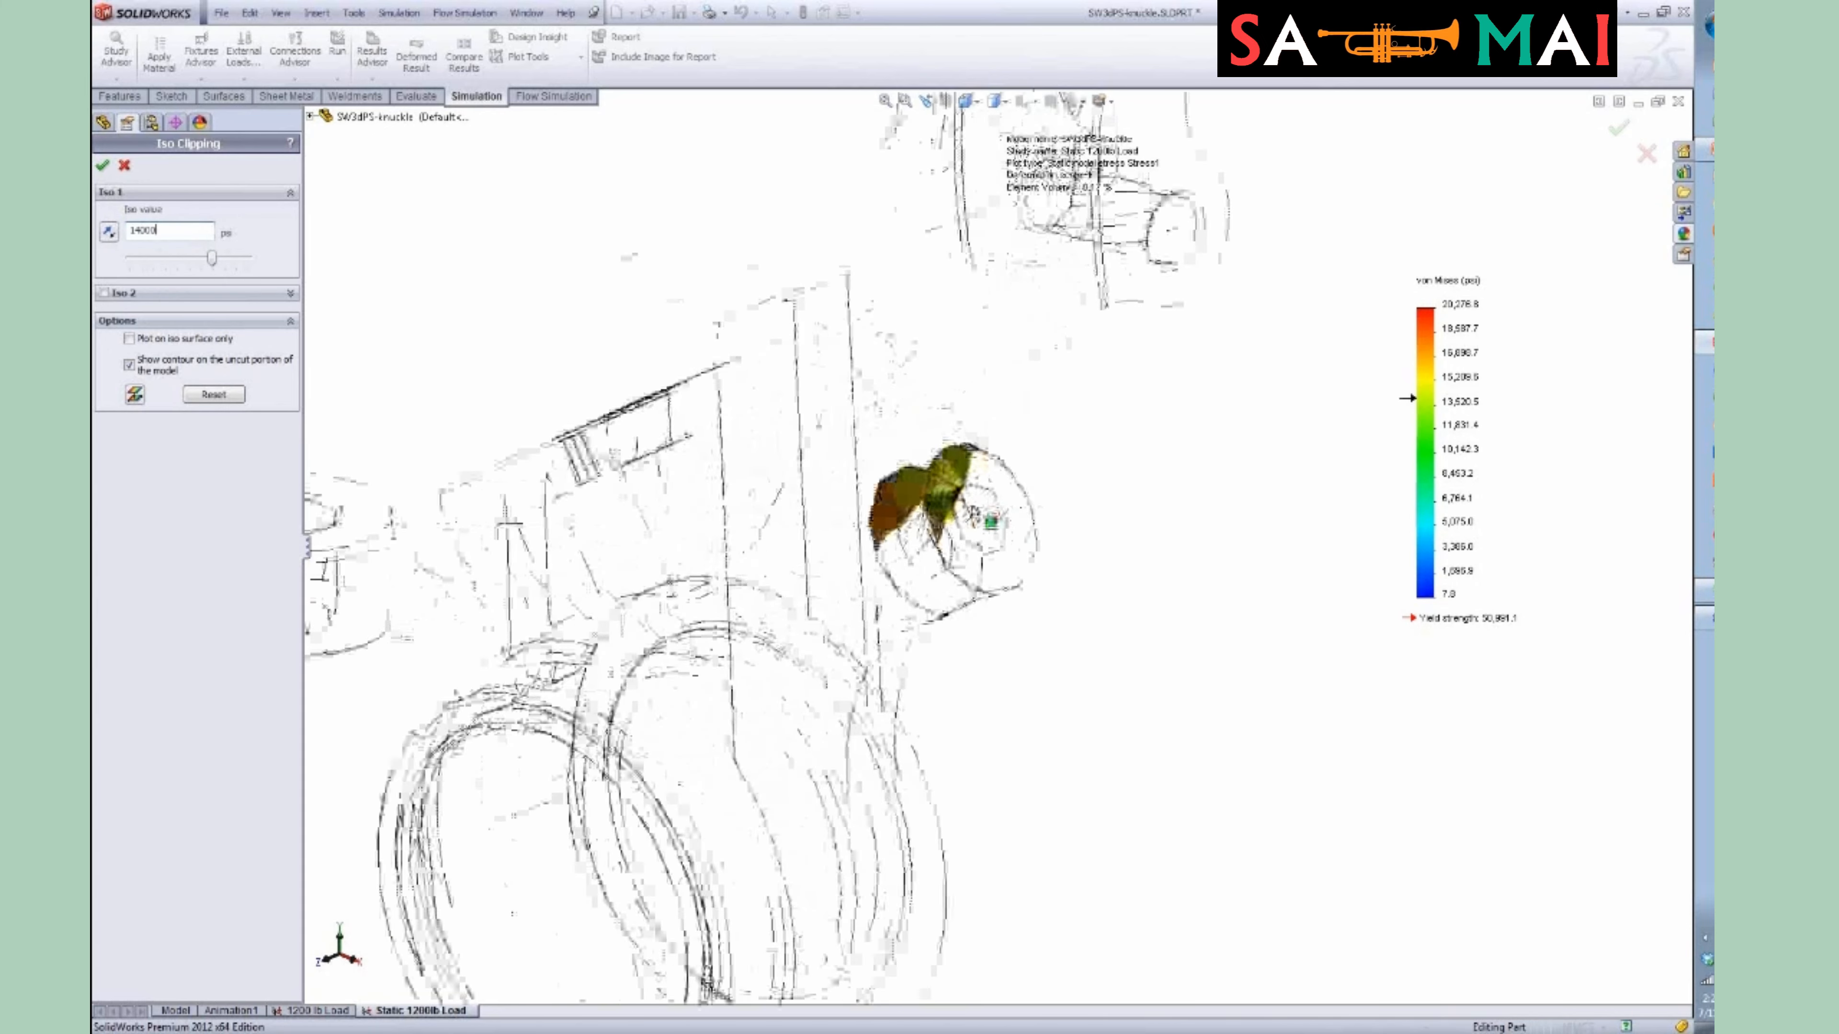
pyautogui.scroll(5, 1013, 528)
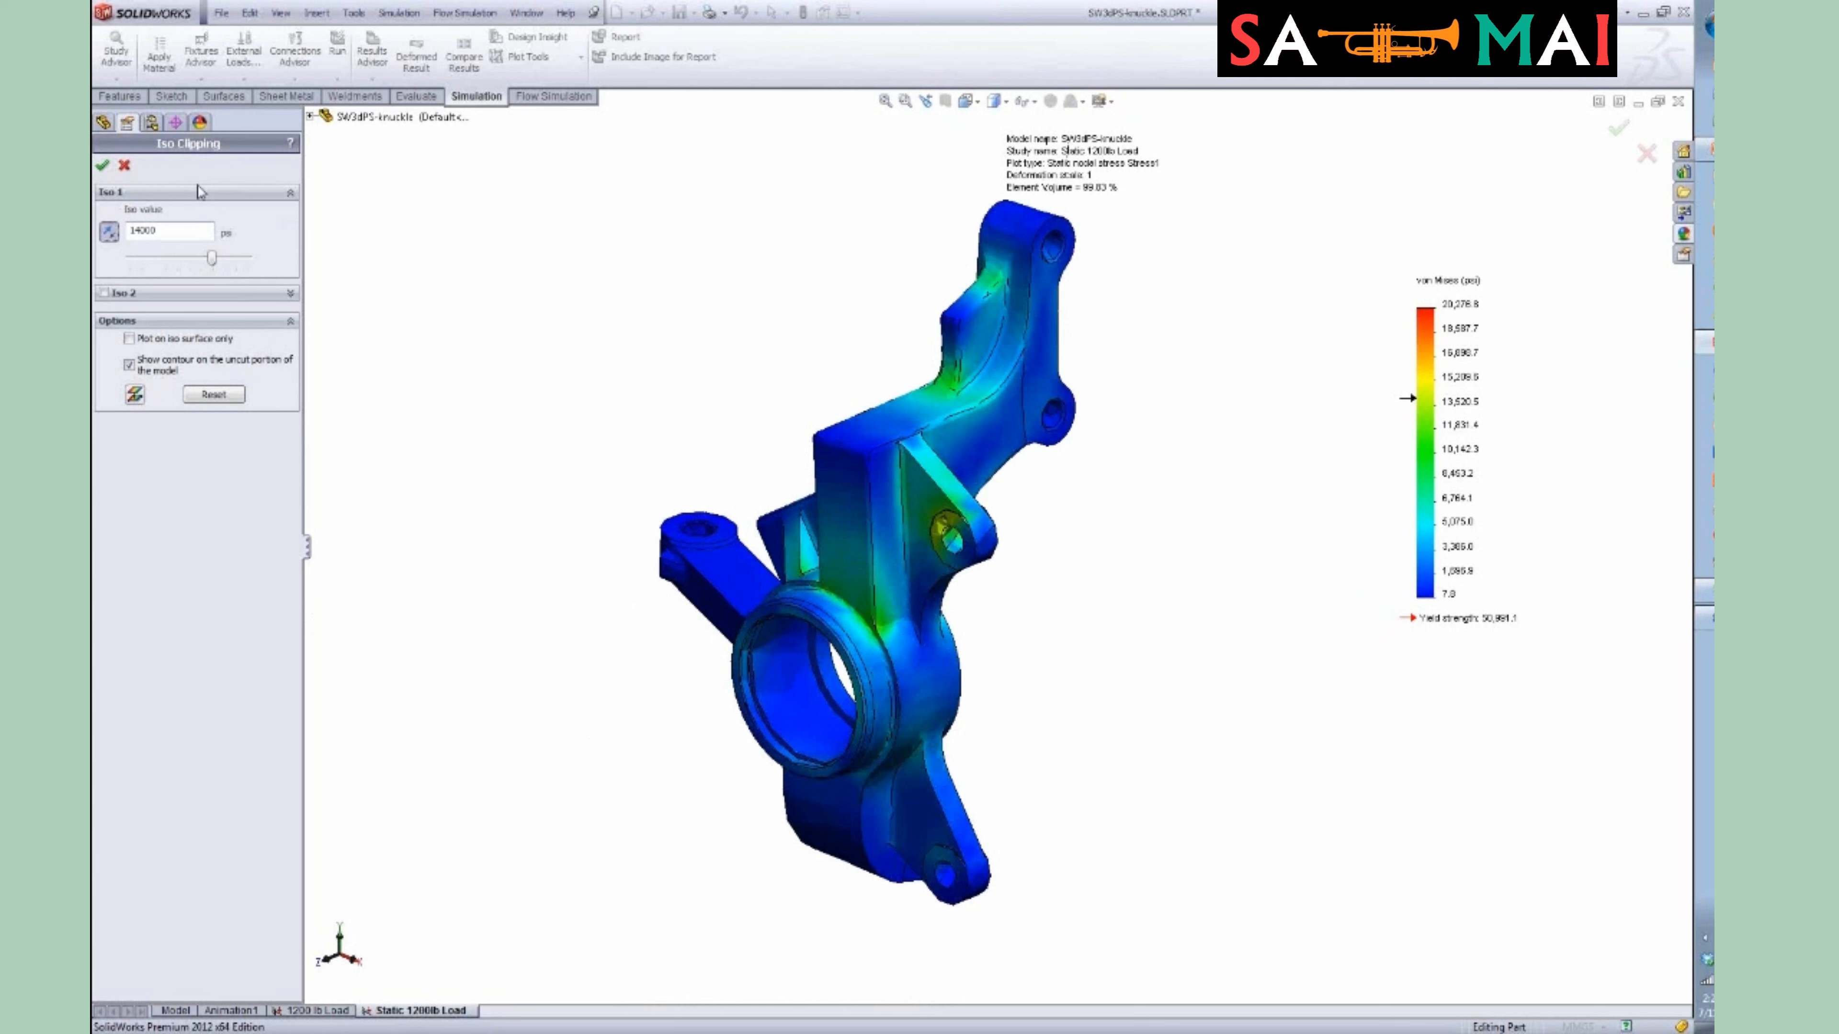
pyautogui.click(124, 165)
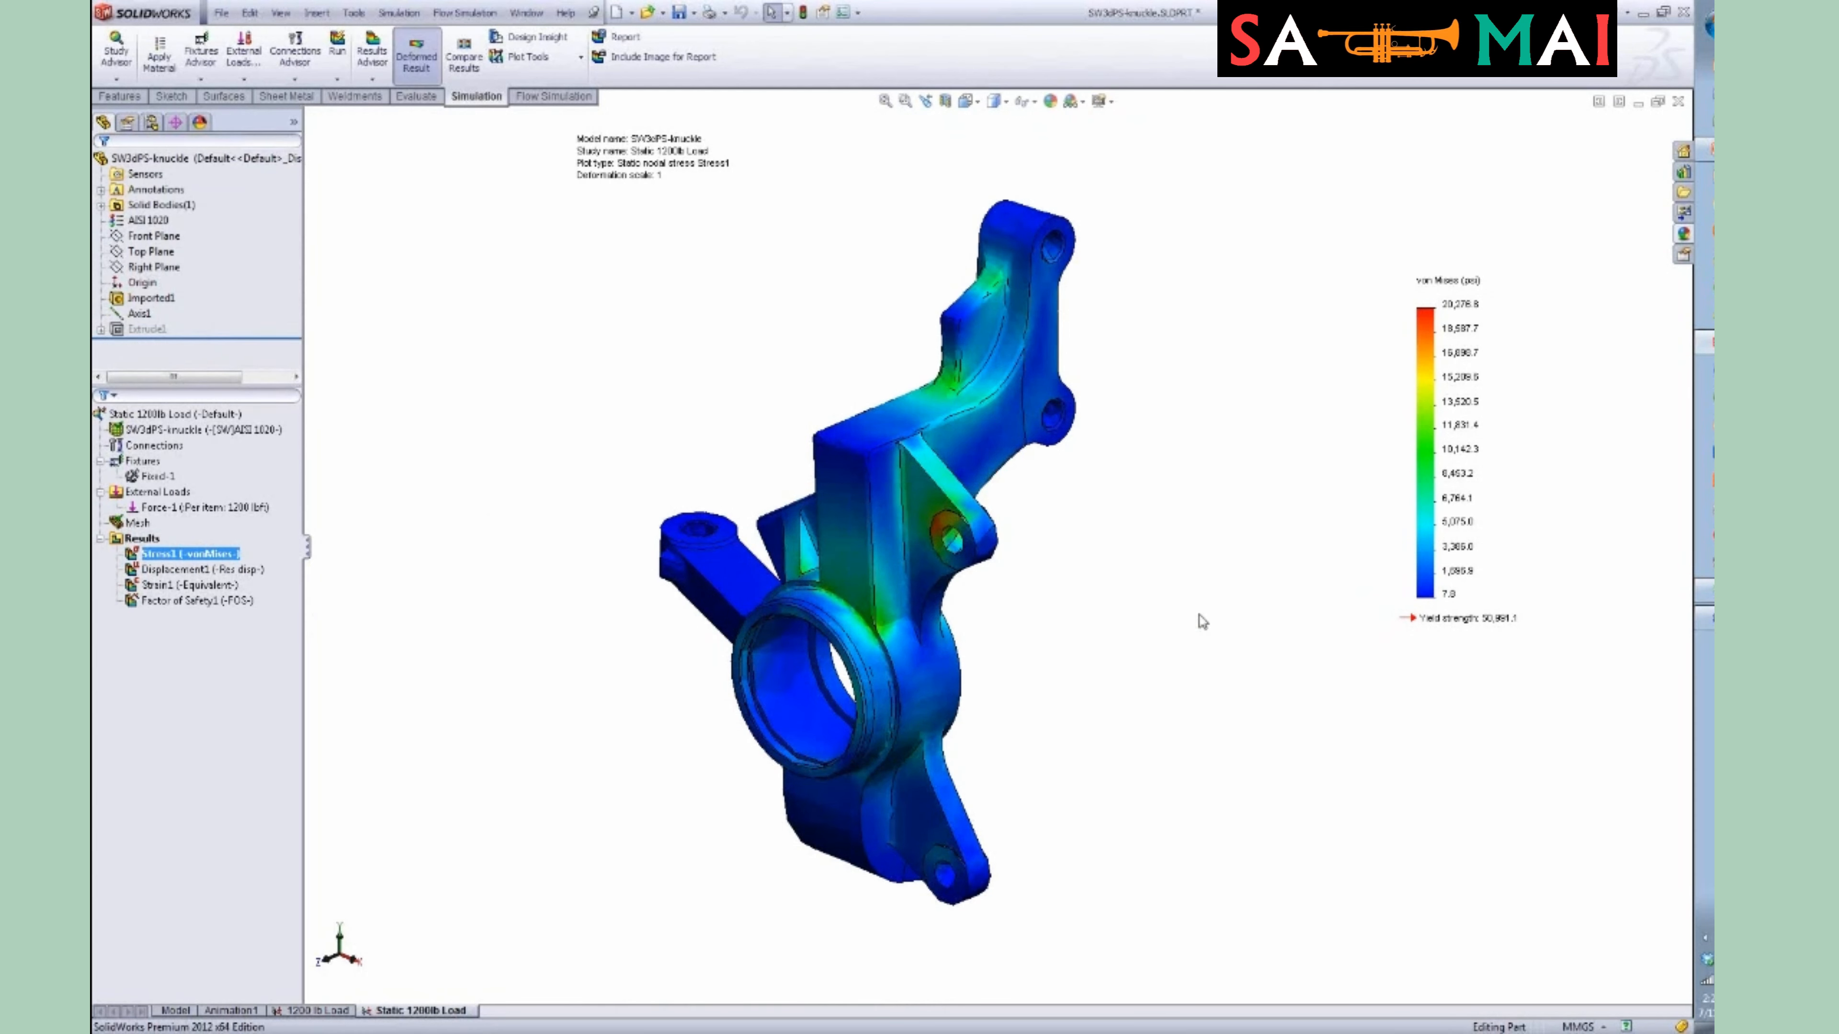
pyautogui.moveTo(1211, 580)
pyautogui.mouseDown(button='middle')
pyautogui.moveTo(1182, 497)
pyautogui.moveTo(1220, 585)
pyautogui.mouseUp(button='middle')
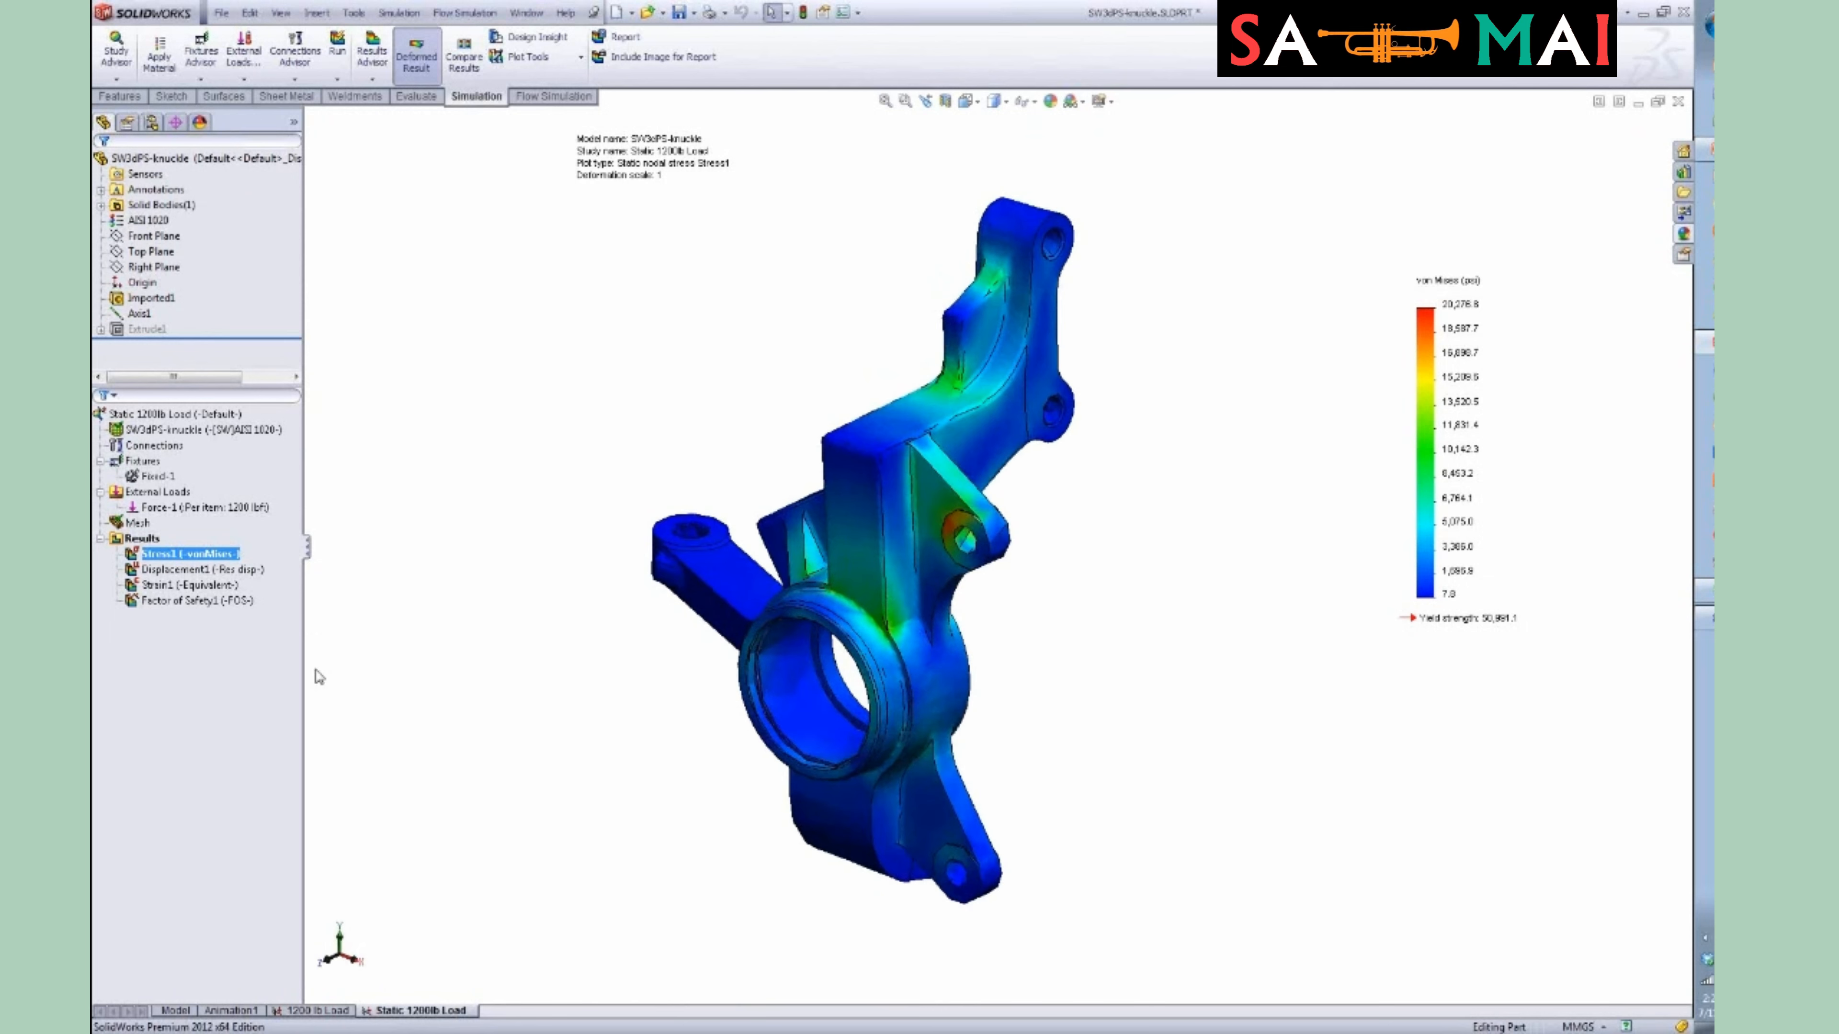
# Define a Design Insight plot for the study and raise its load level close to All.
pyautogui.rightClick(145, 539)
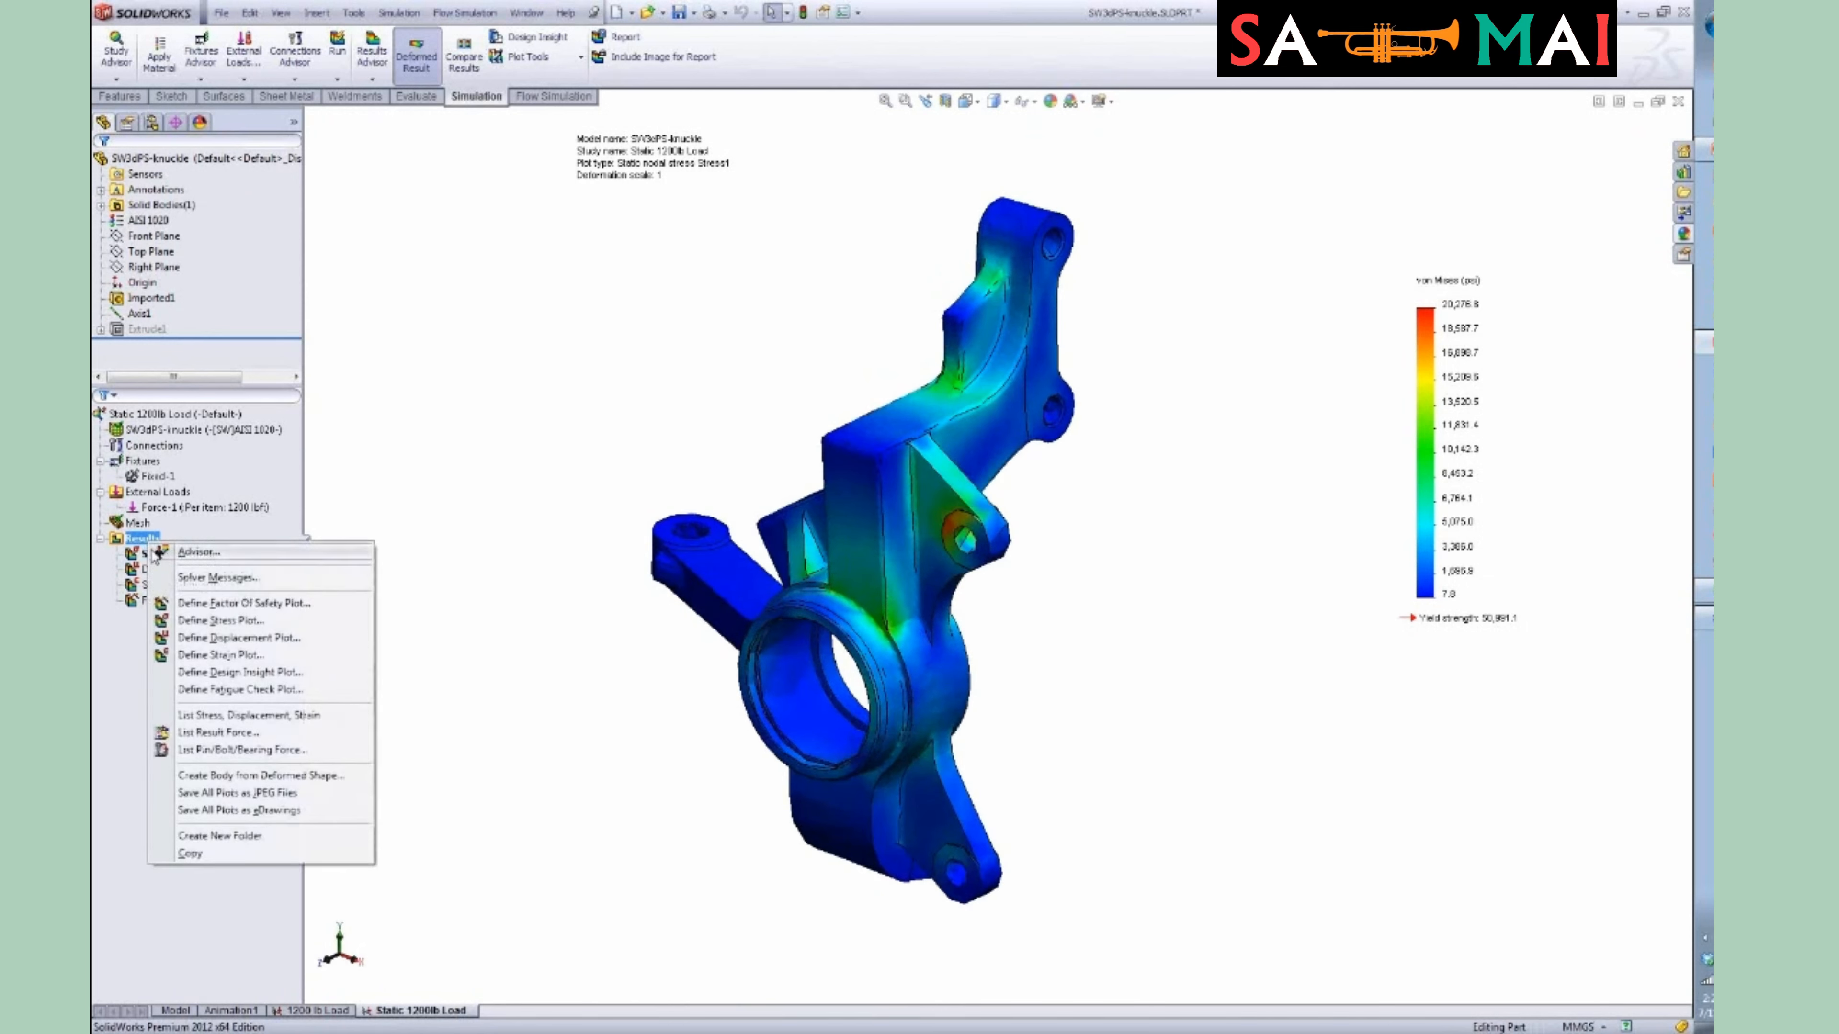
pyautogui.click(247, 673)
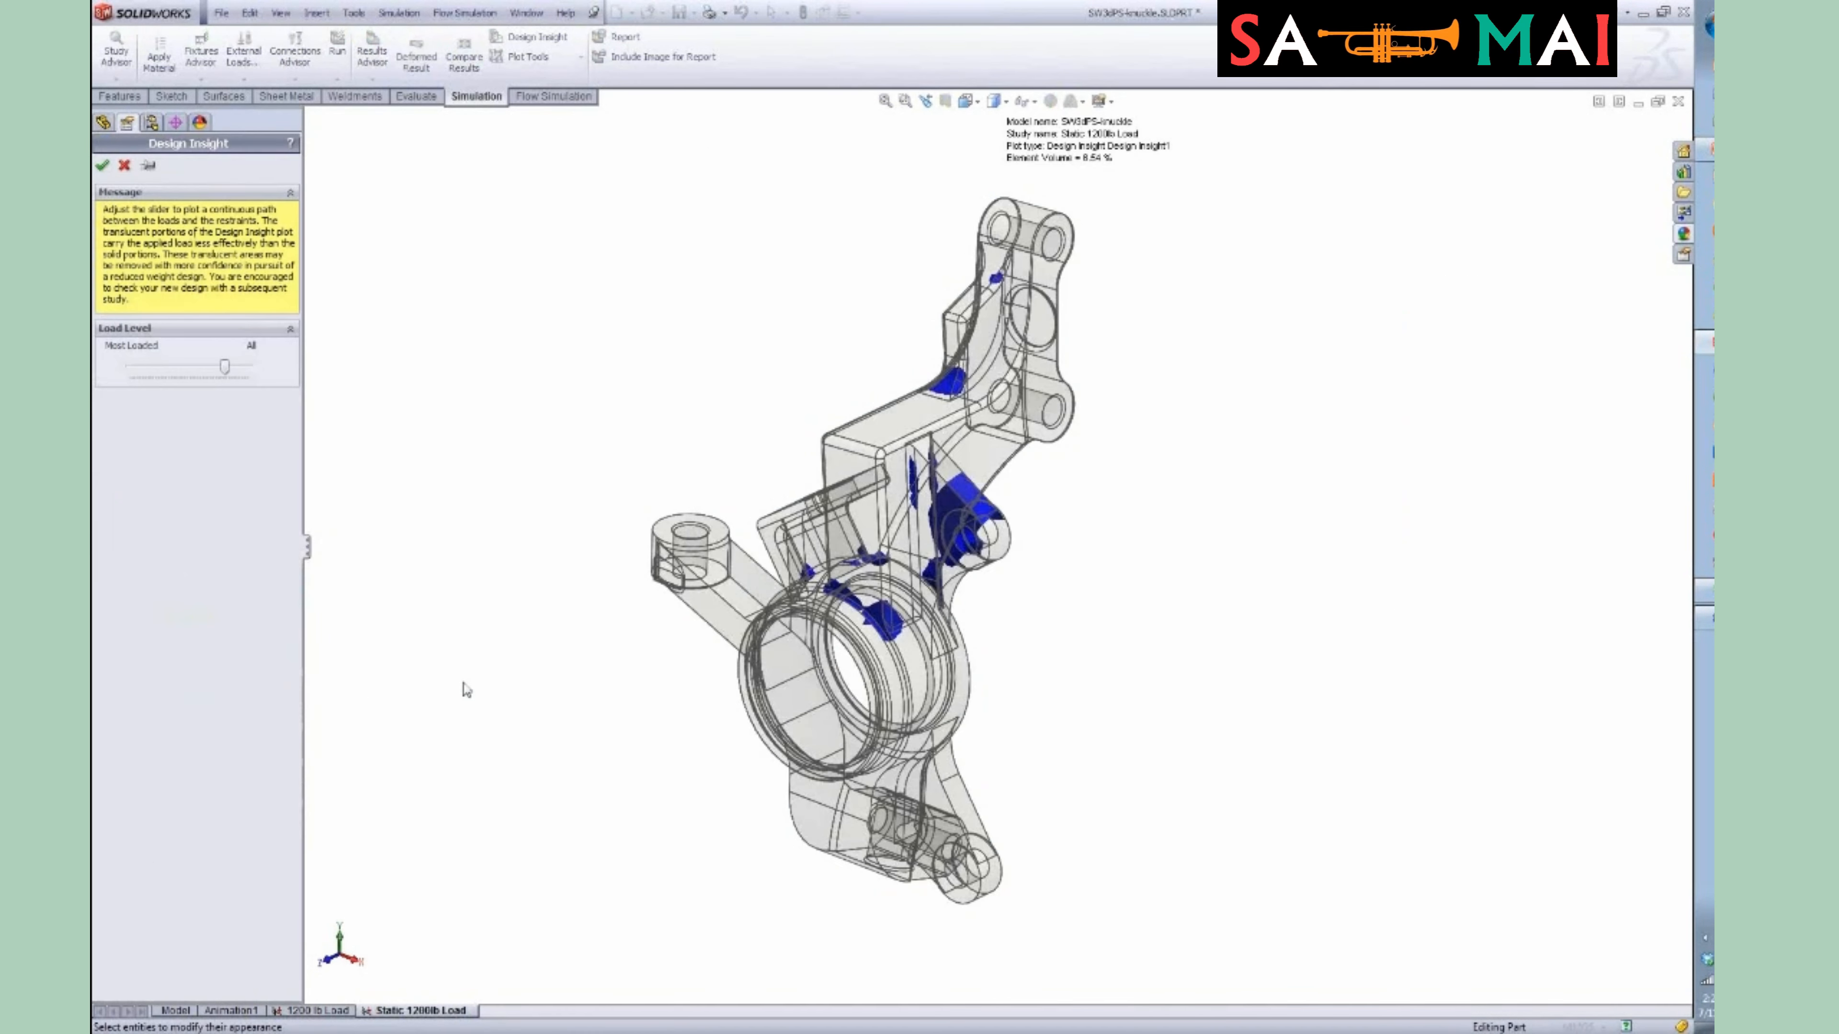
pyautogui.moveTo(1086, 685)
pyautogui.mouseDown(button='middle')
pyautogui.moveTo(1051, 637)
pyautogui.moveTo(879, 587)
pyautogui.moveTo(1128, 657)
pyautogui.moveTo(1113, 690)
pyautogui.mouseUp(button='middle')
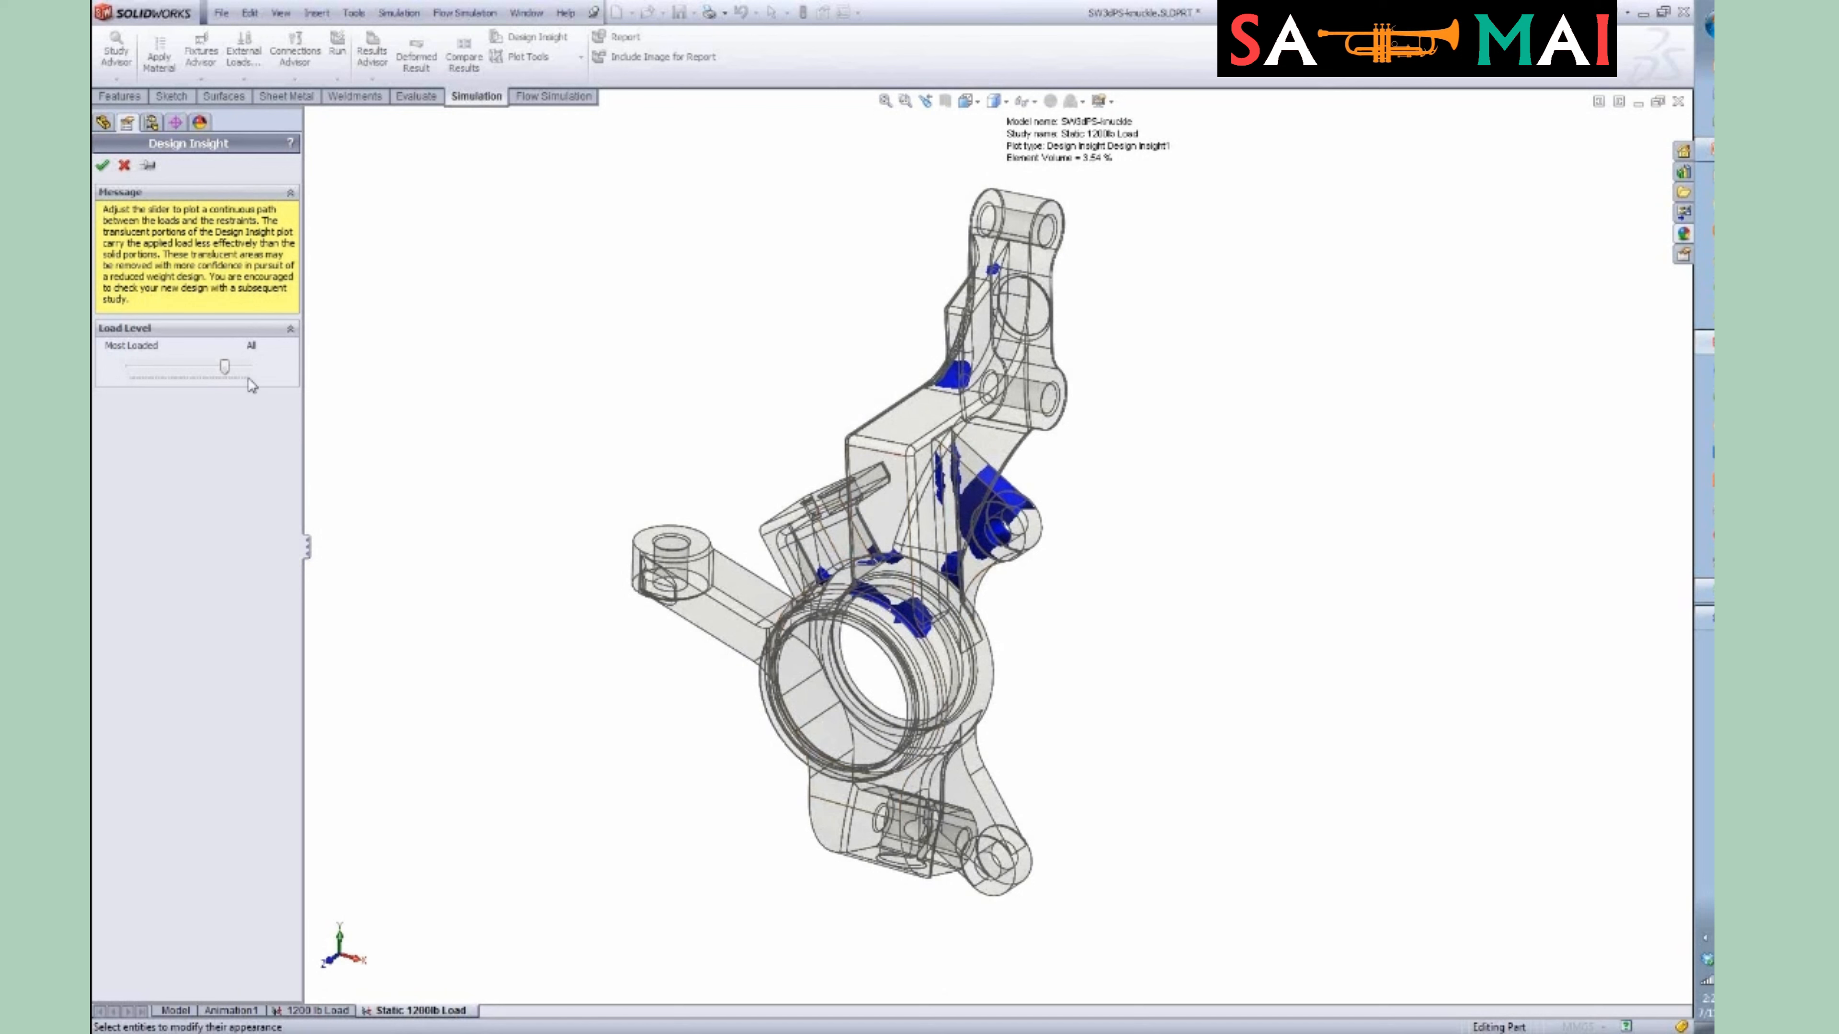
pyautogui.moveTo(225, 370); pyautogui.dragTo(242, 368)
pyautogui.moveTo(1173, 658); pyautogui.dragTo(1115, 643, button='middle')
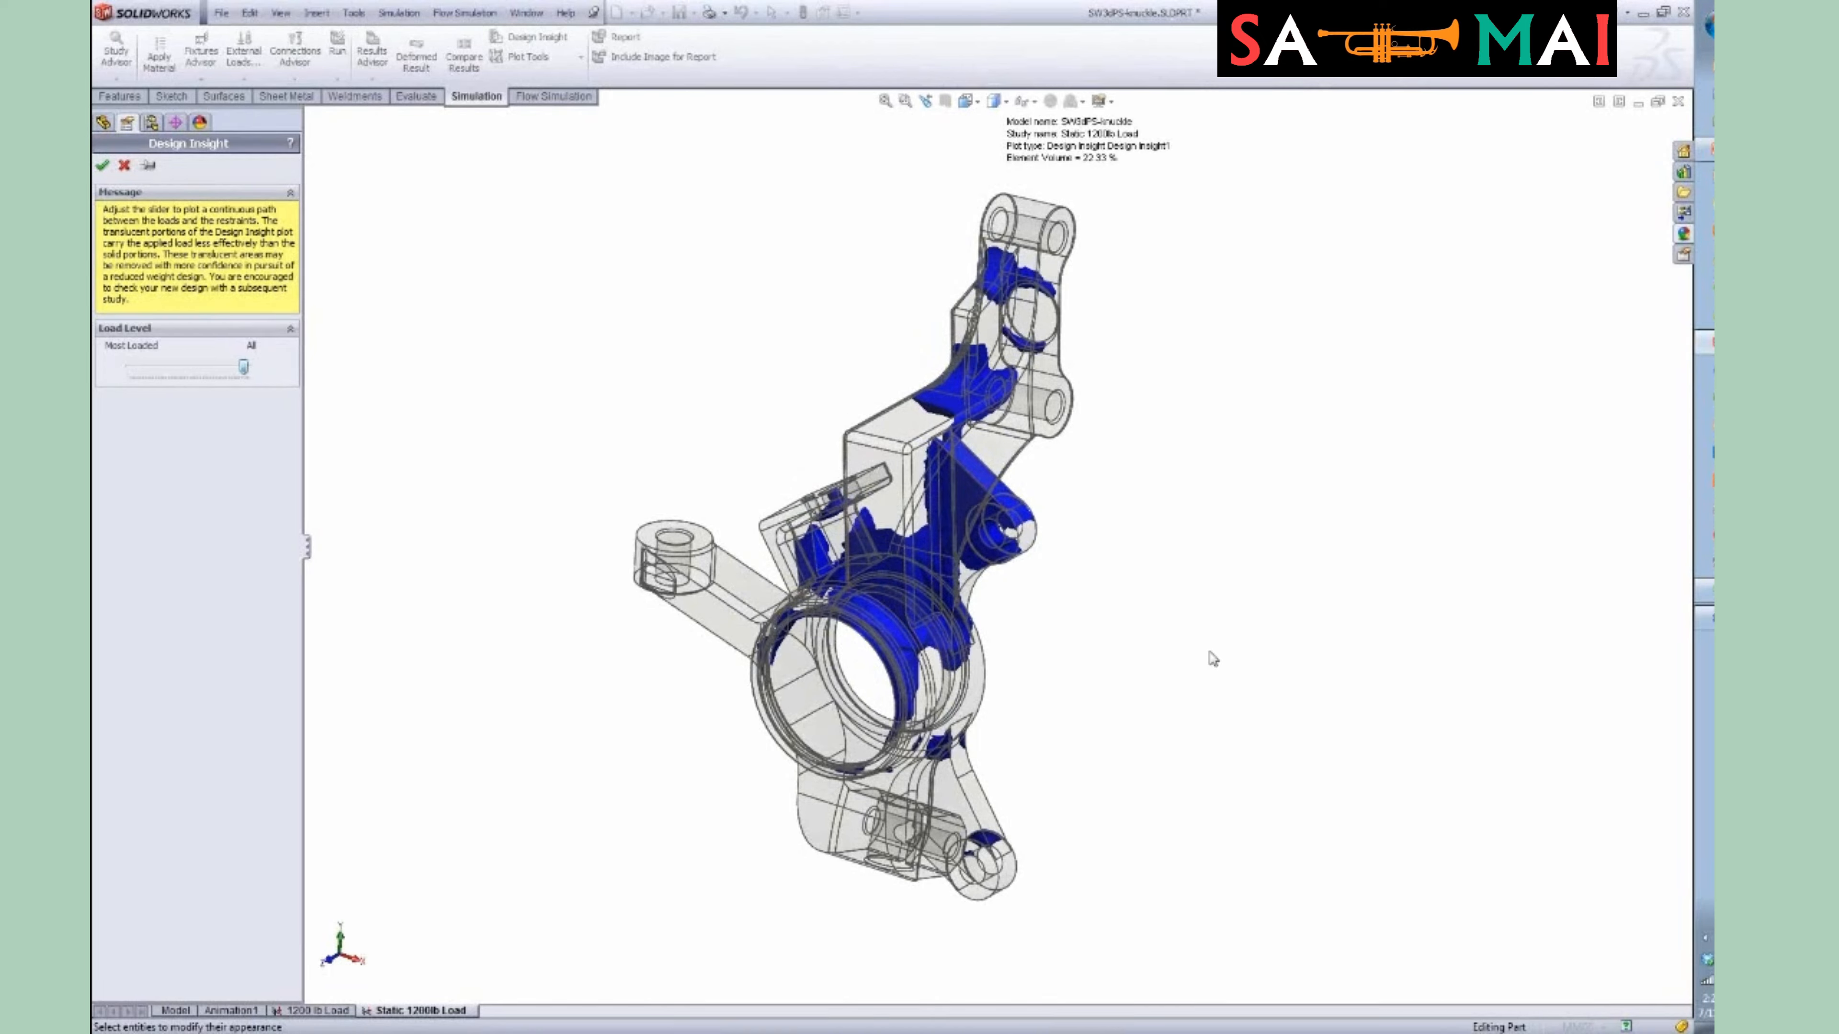
# Examine the knuckle's load path from the side and front, and accept the Design Insight plot.
pyautogui.moveTo(1203, 591); pyautogui.dragTo(1028, 558, button='middle')
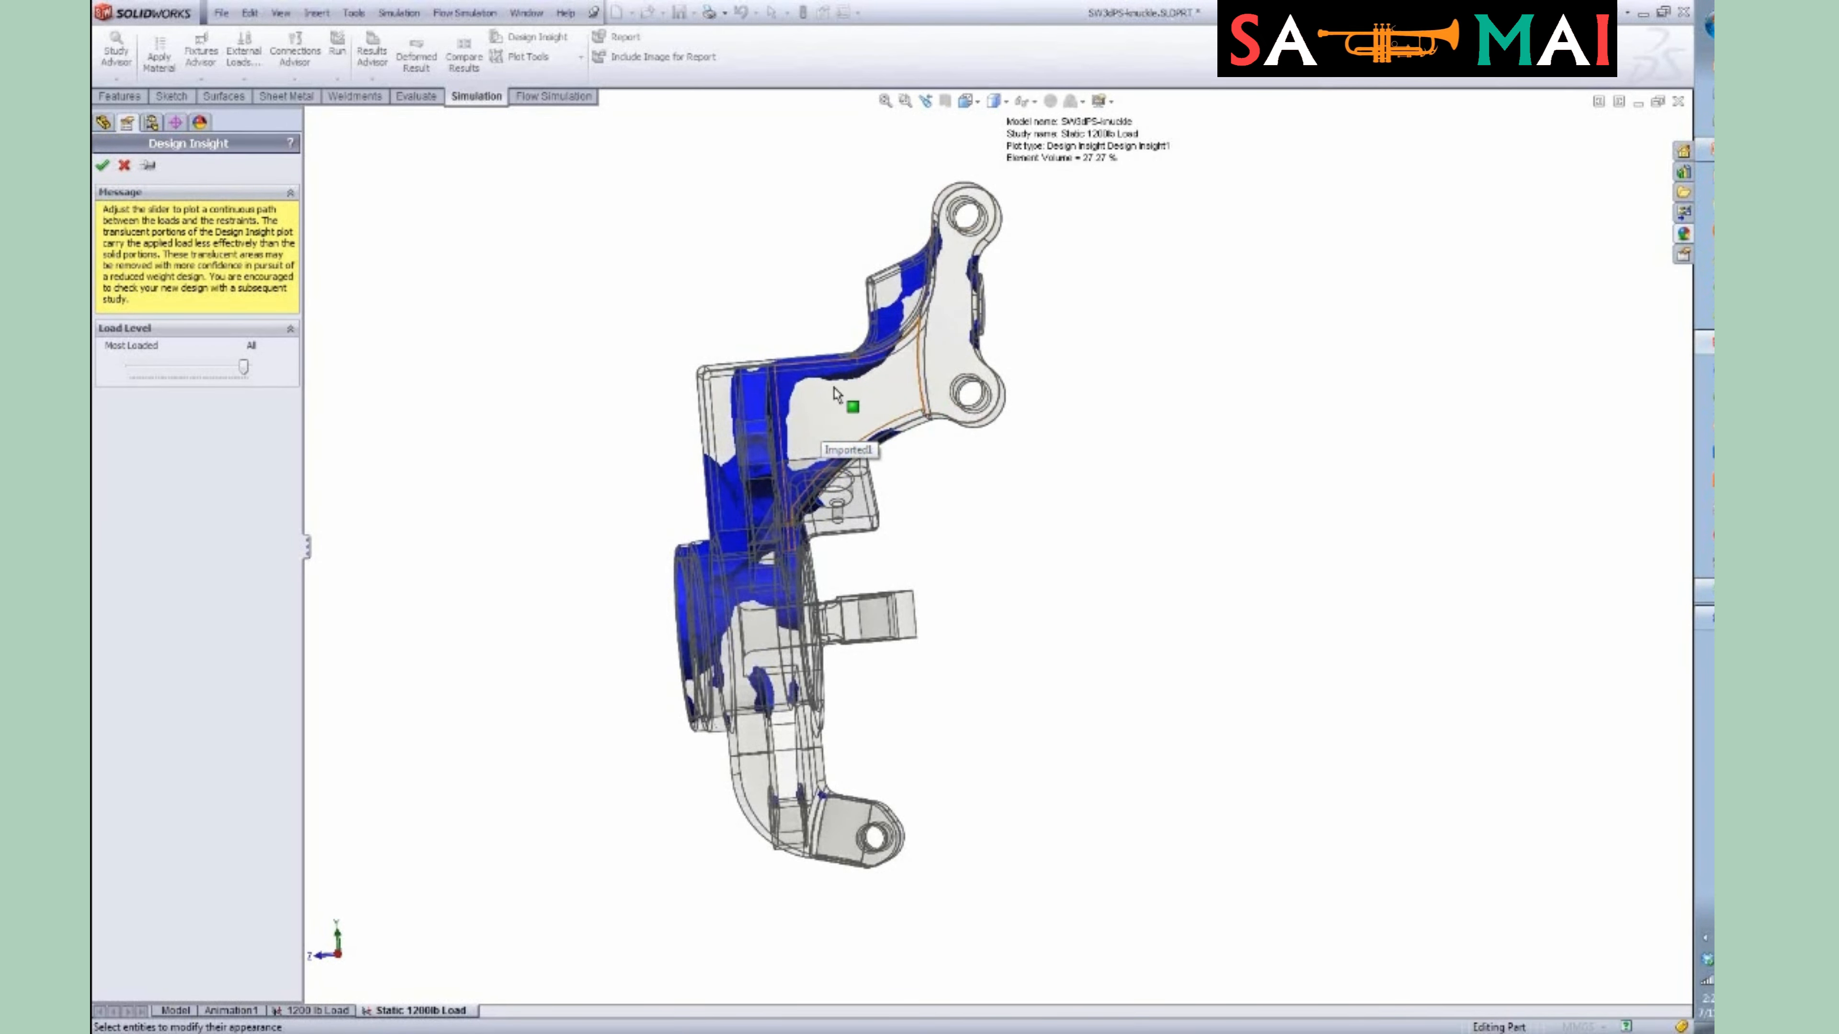
pyautogui.moveTo(994, 583); pyautogui.dragTo(1303, 583, button='middle')
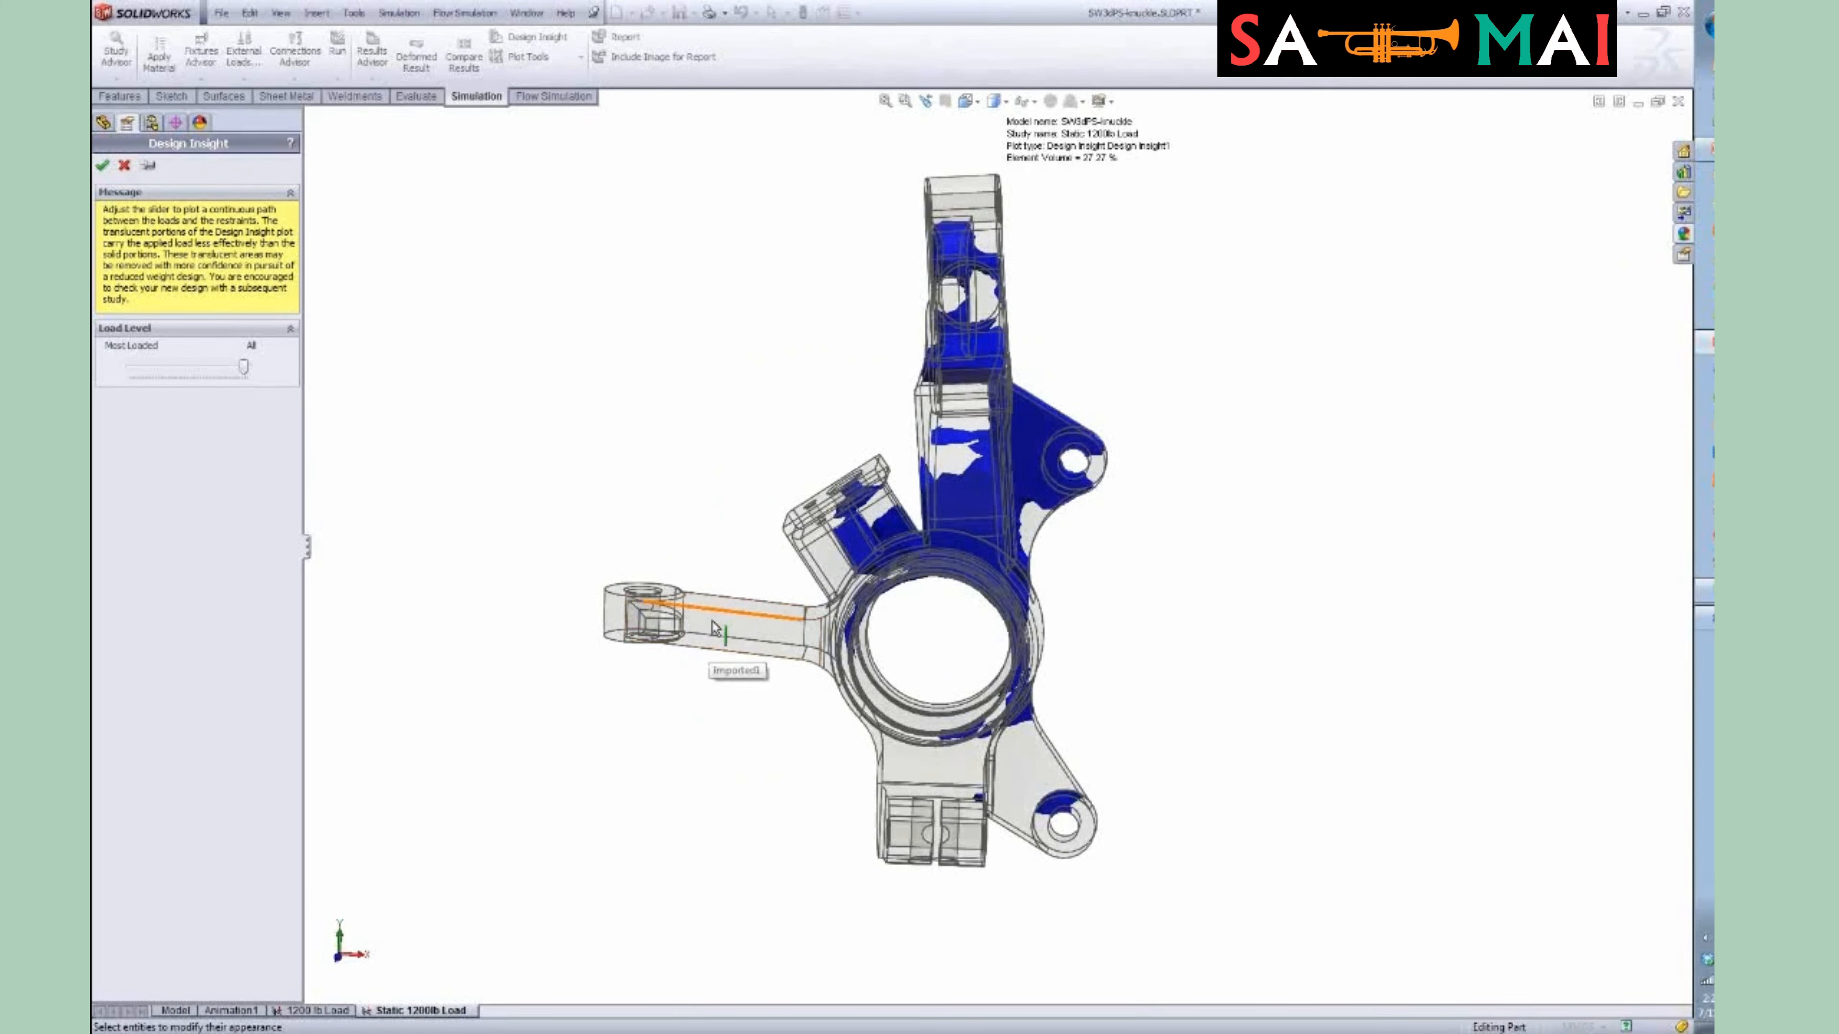
pyautogui.moveTo(1194, 699); pyautogui.dragTo(1003, 708, button='middle')
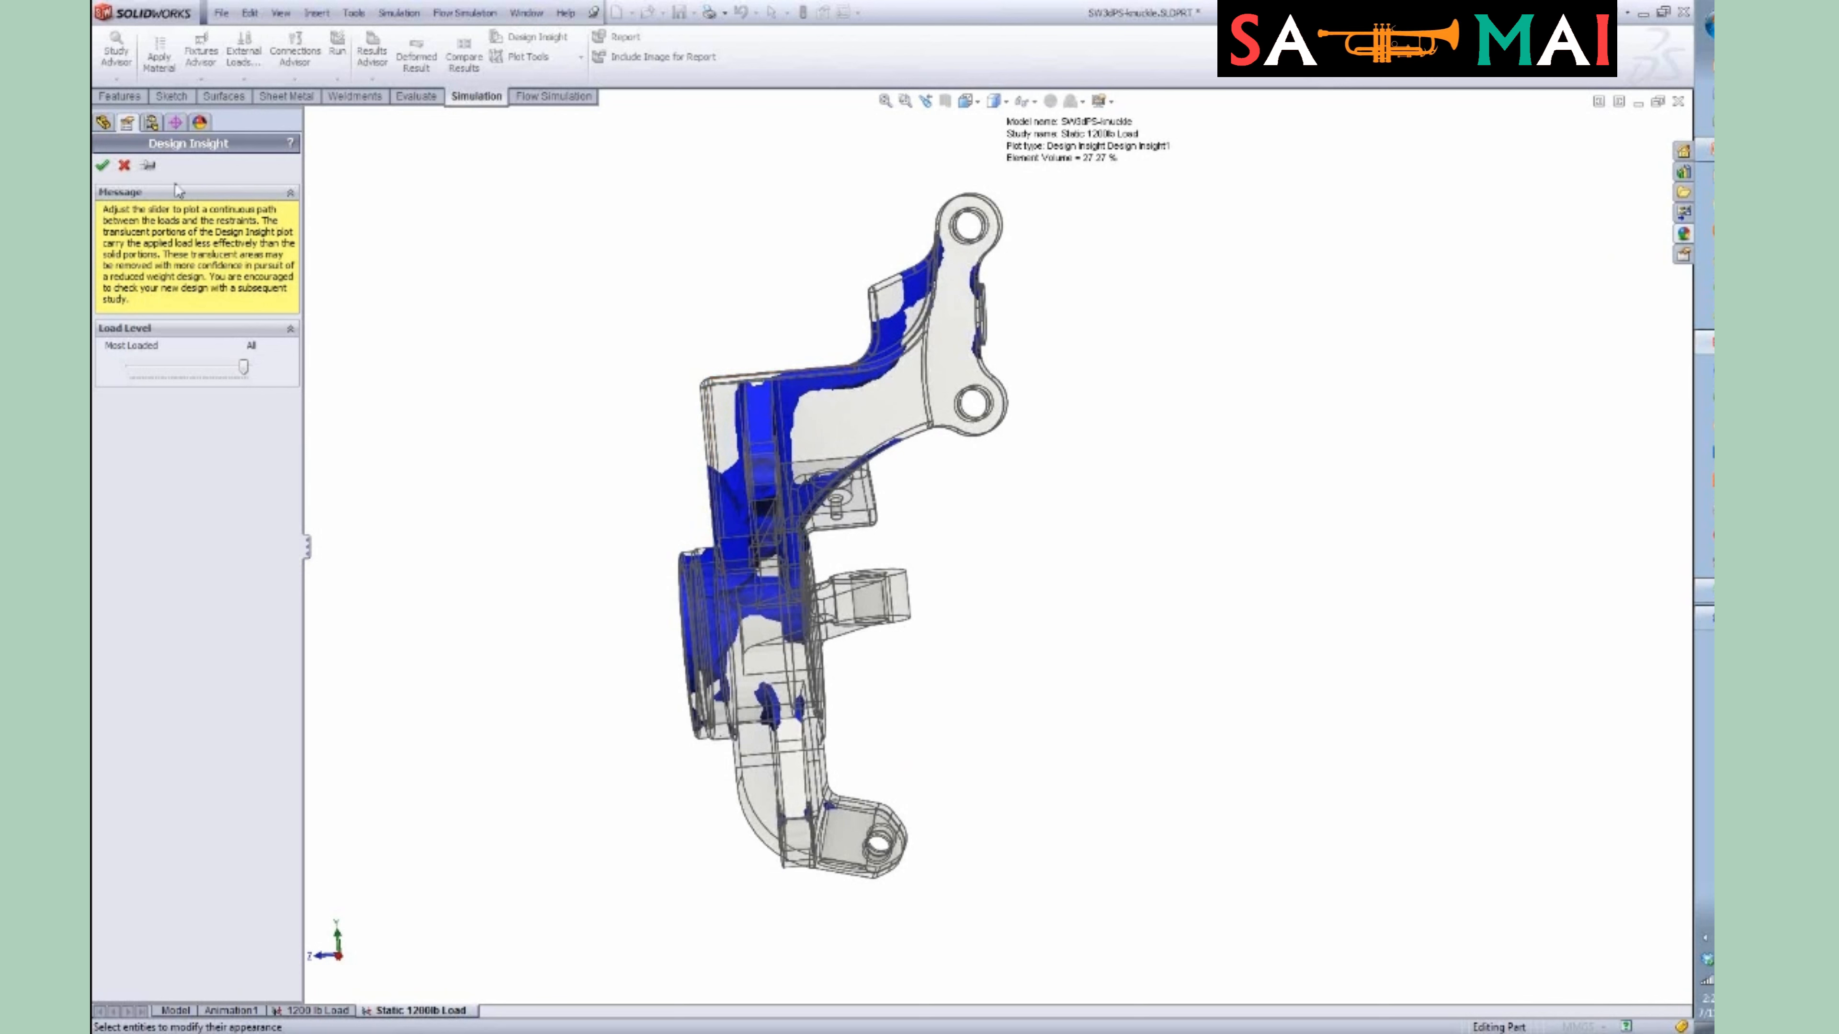
pyautogui.click(103, 165)
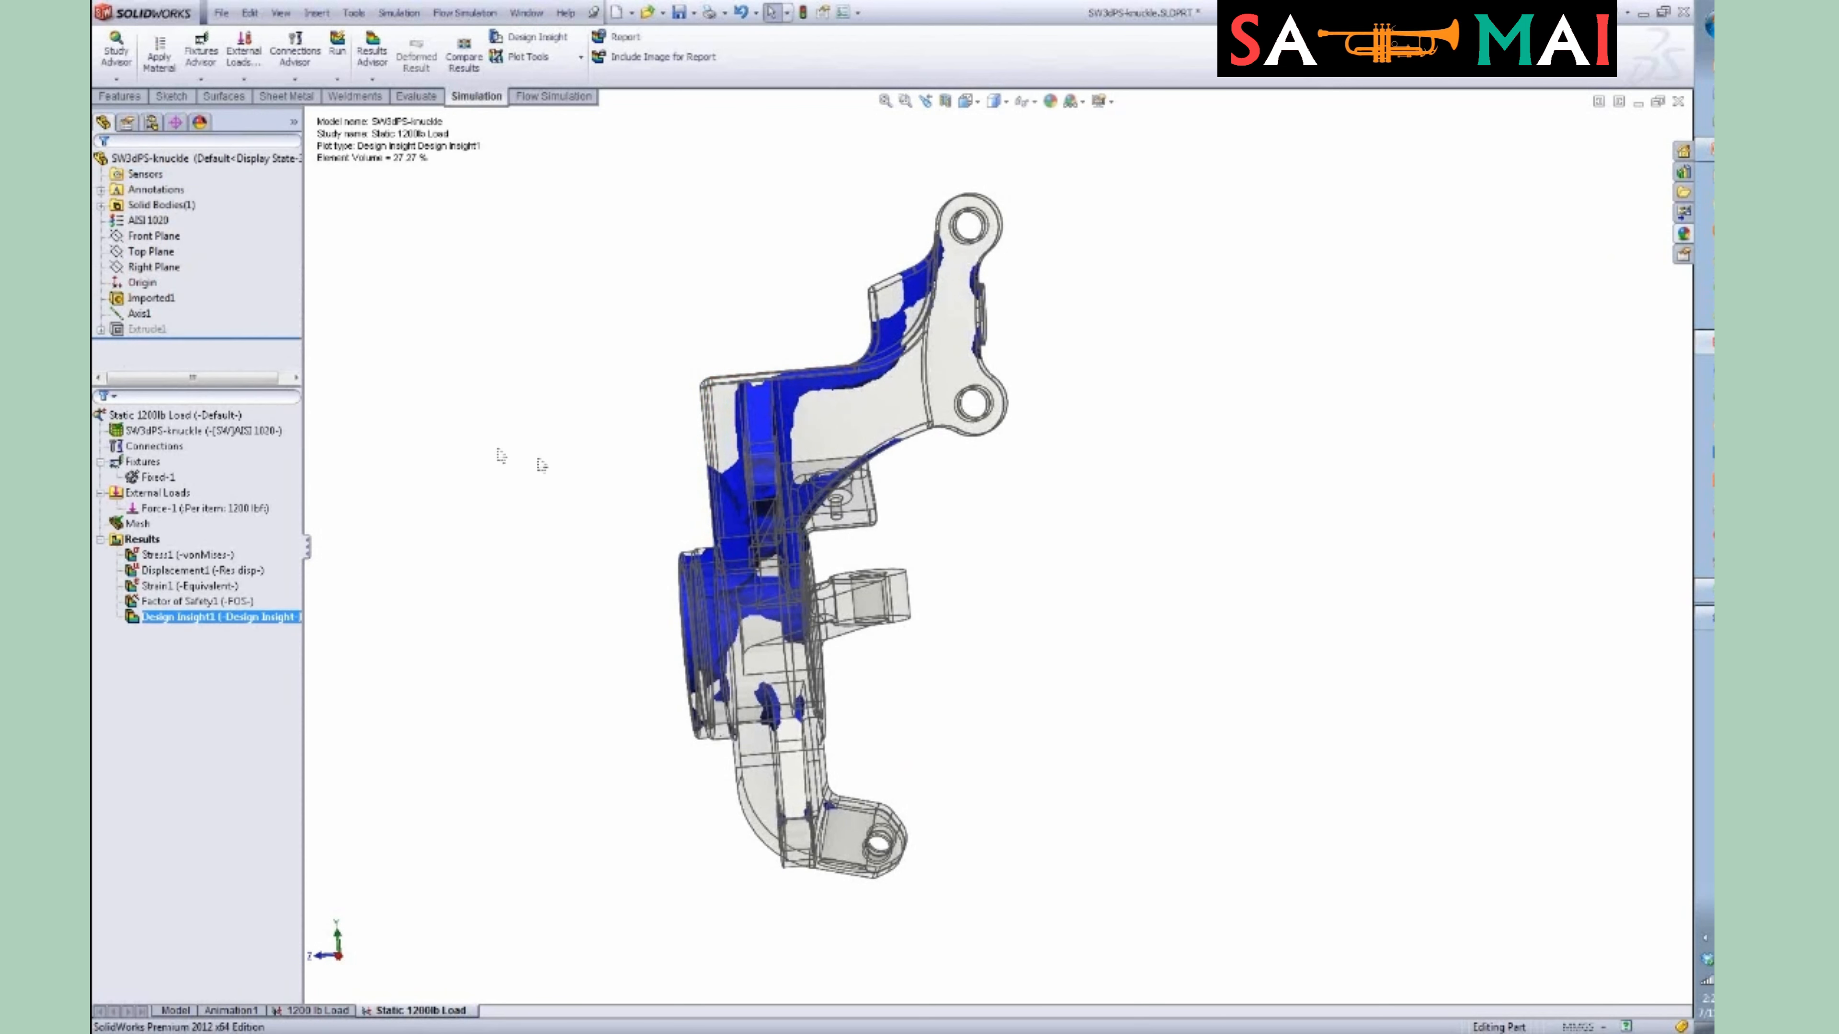
pyautogui.moveTo(579, 407); pyautogui.dragTo(698, 471, button='middle')
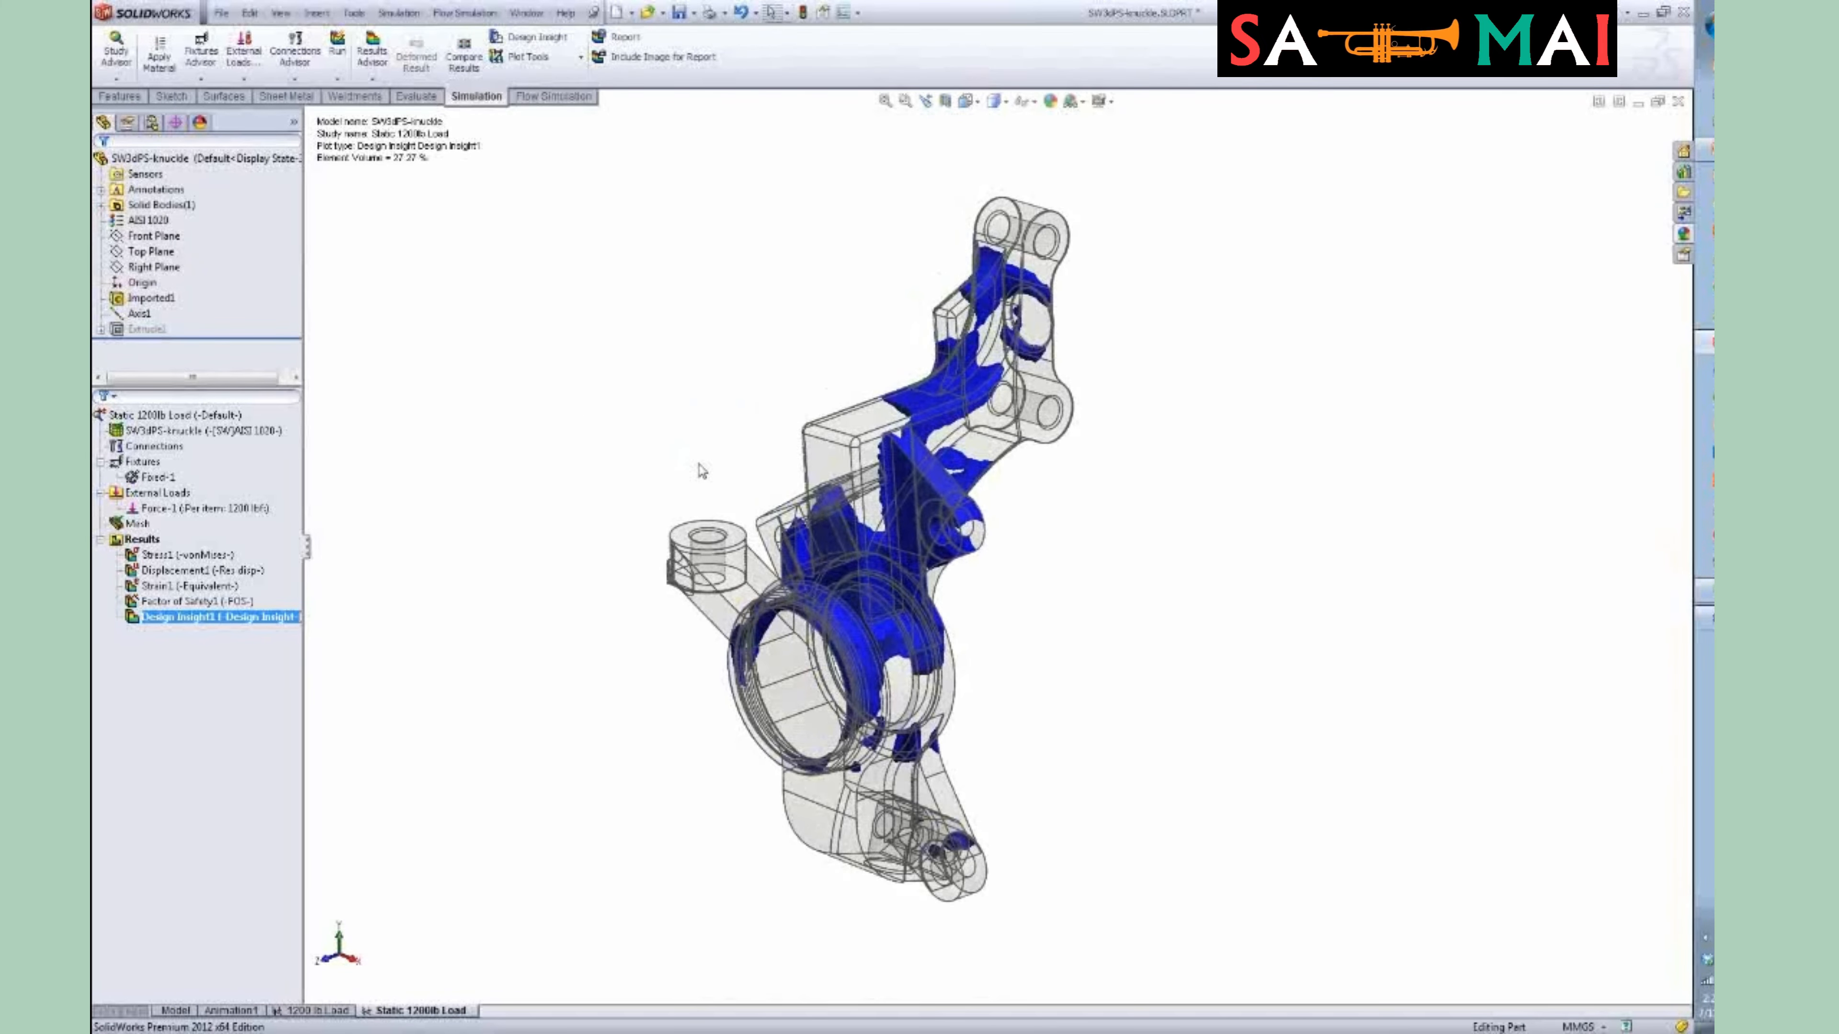
pyautogui.click(157, 332)
pyautogui.rightClick(158, 335)
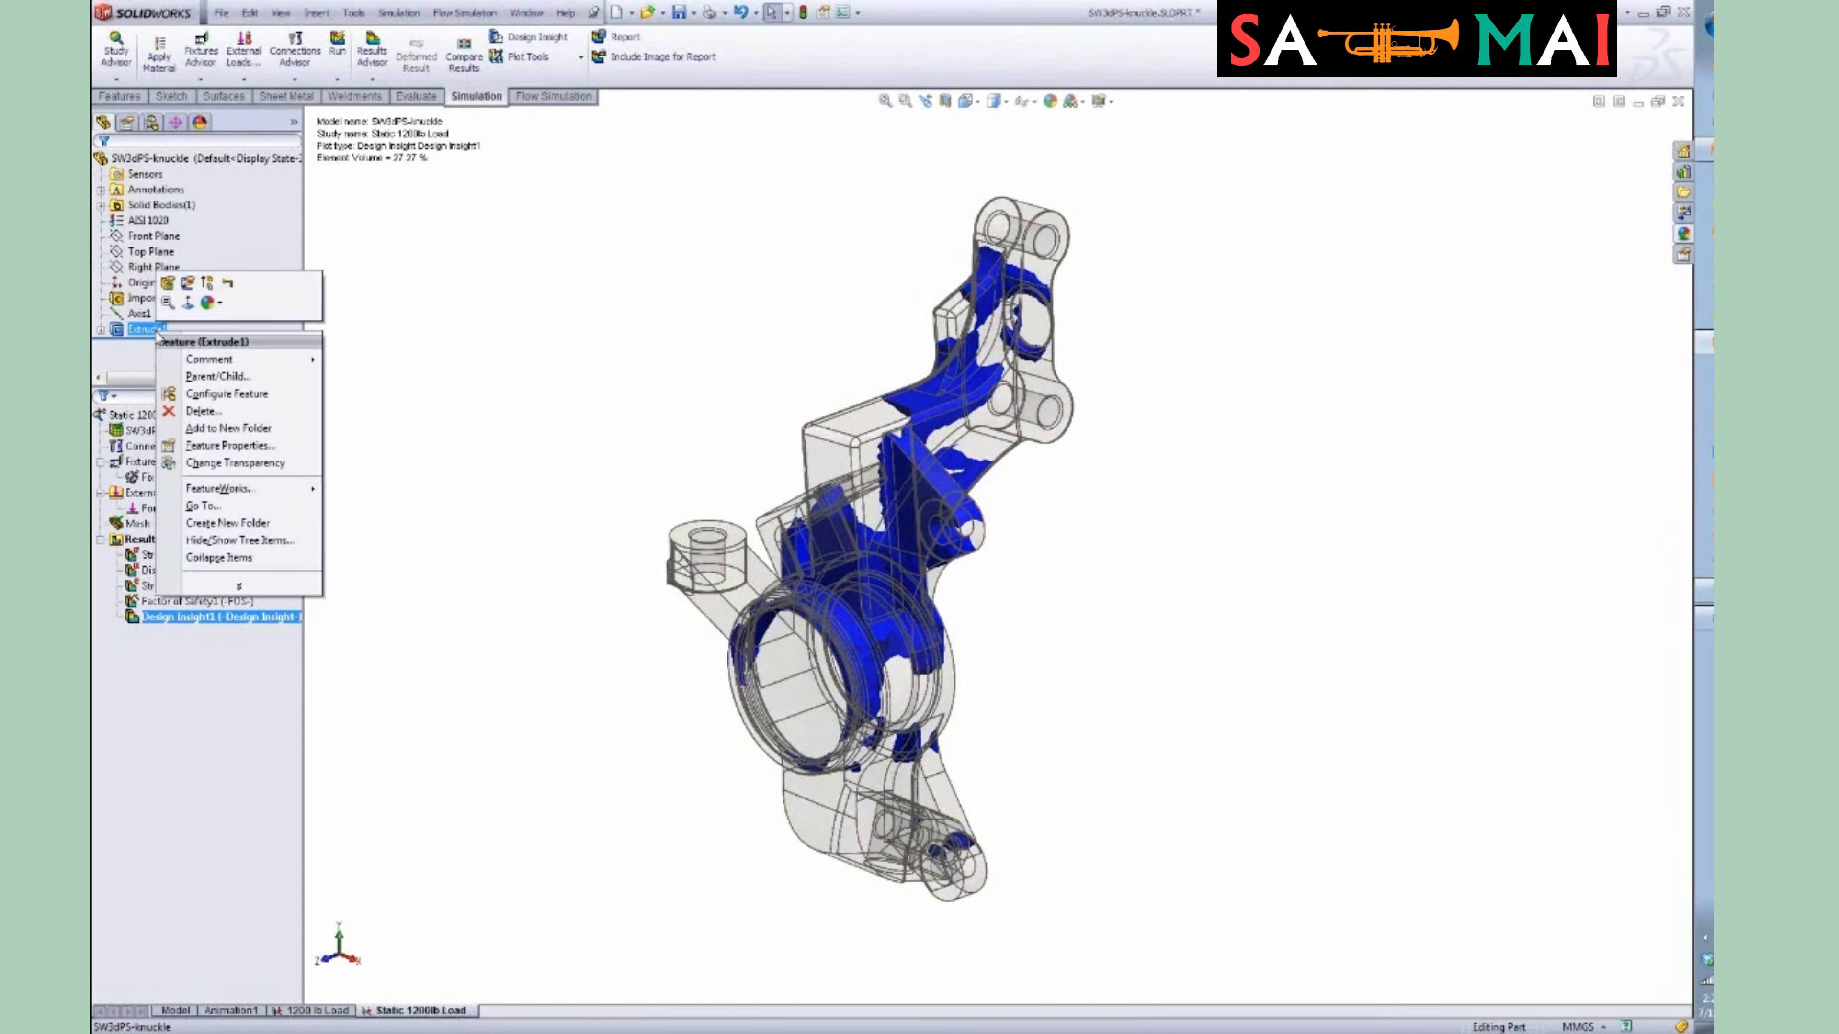
pyautogui.click(607, 326)
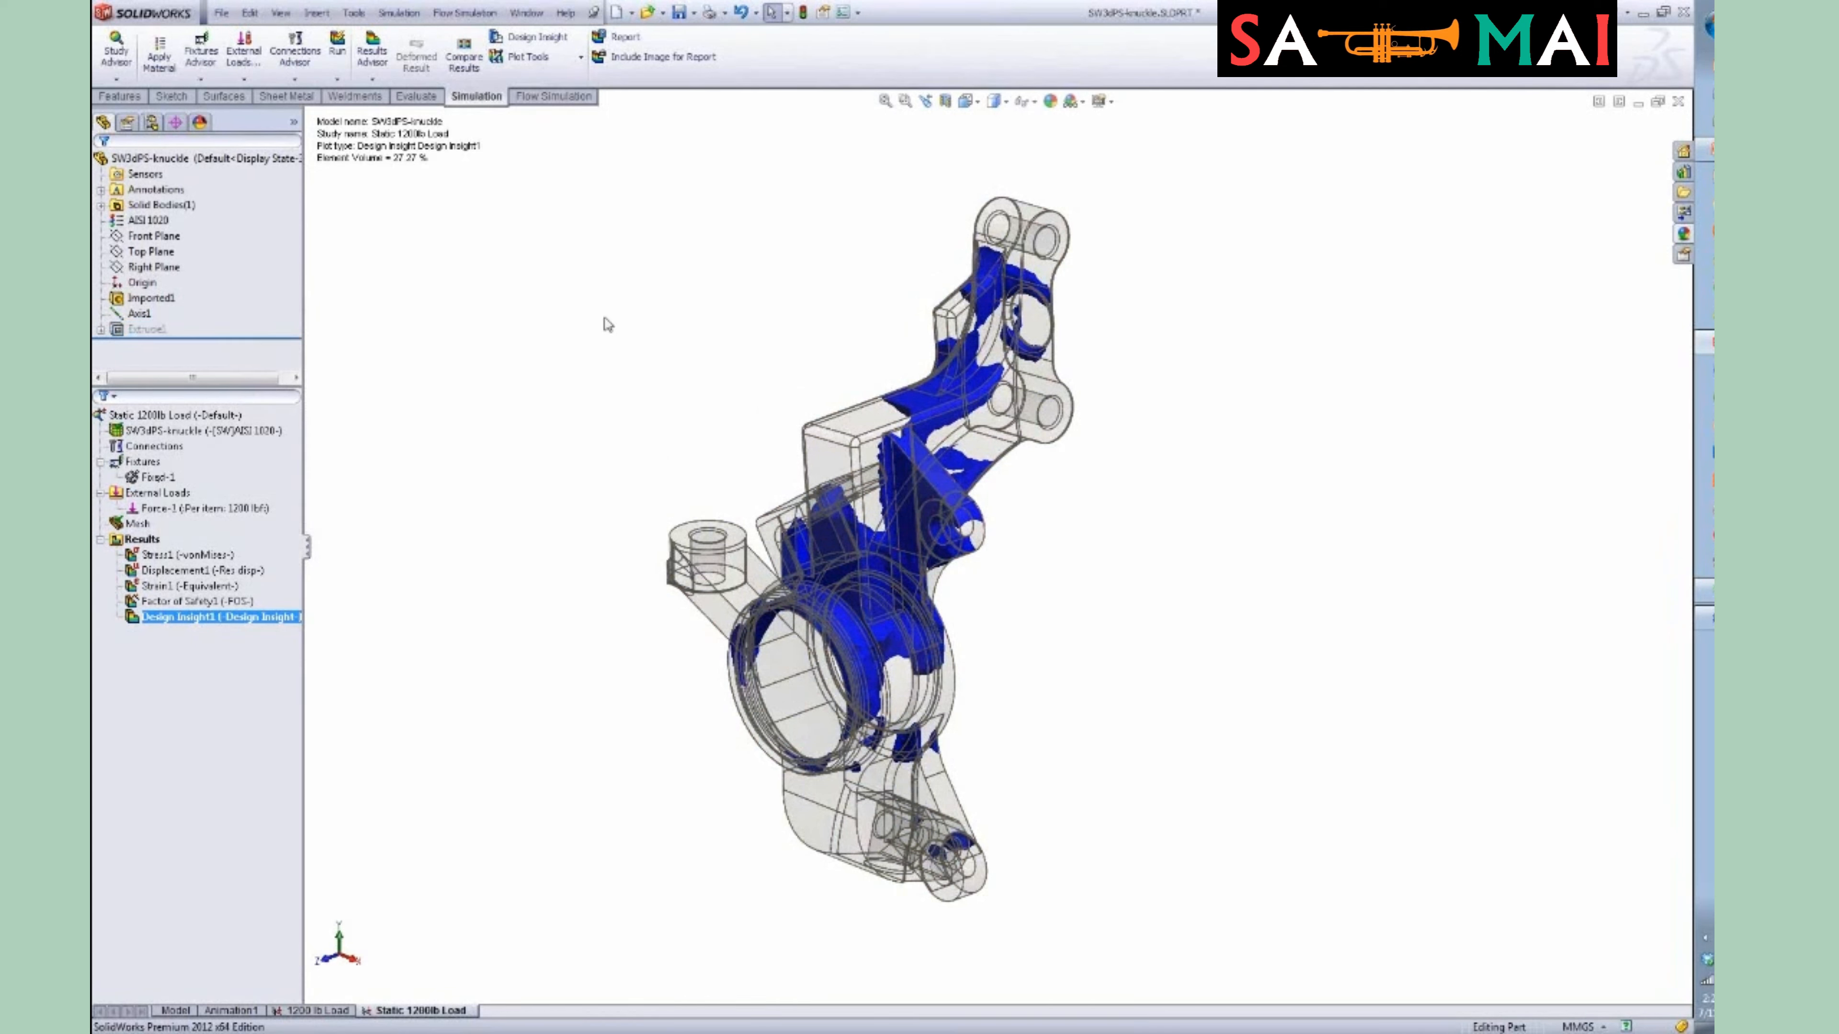
# Hide the Design Insight plot so the plain knuckle model is shown.
pyautogui.moveTo(1202, 657); pyautogui.dragTo(1223, 645, button='middle')
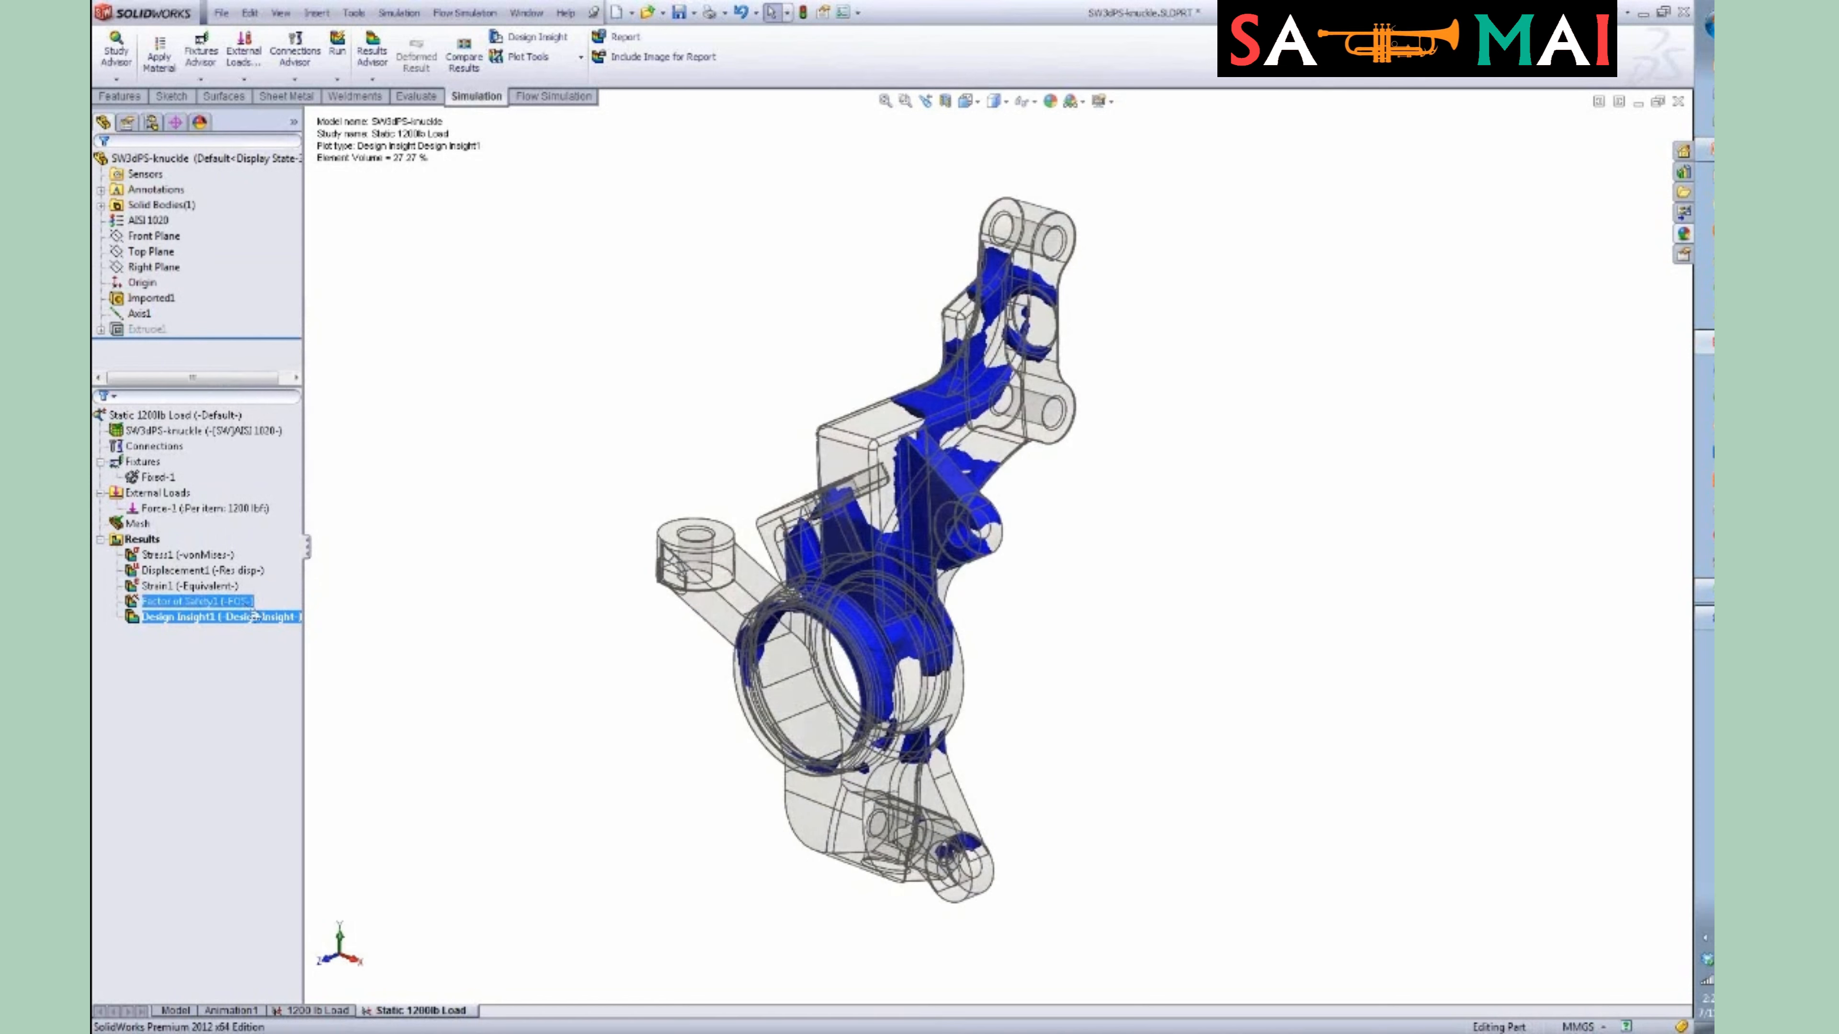
pyautogui.rightClick(259, 618)
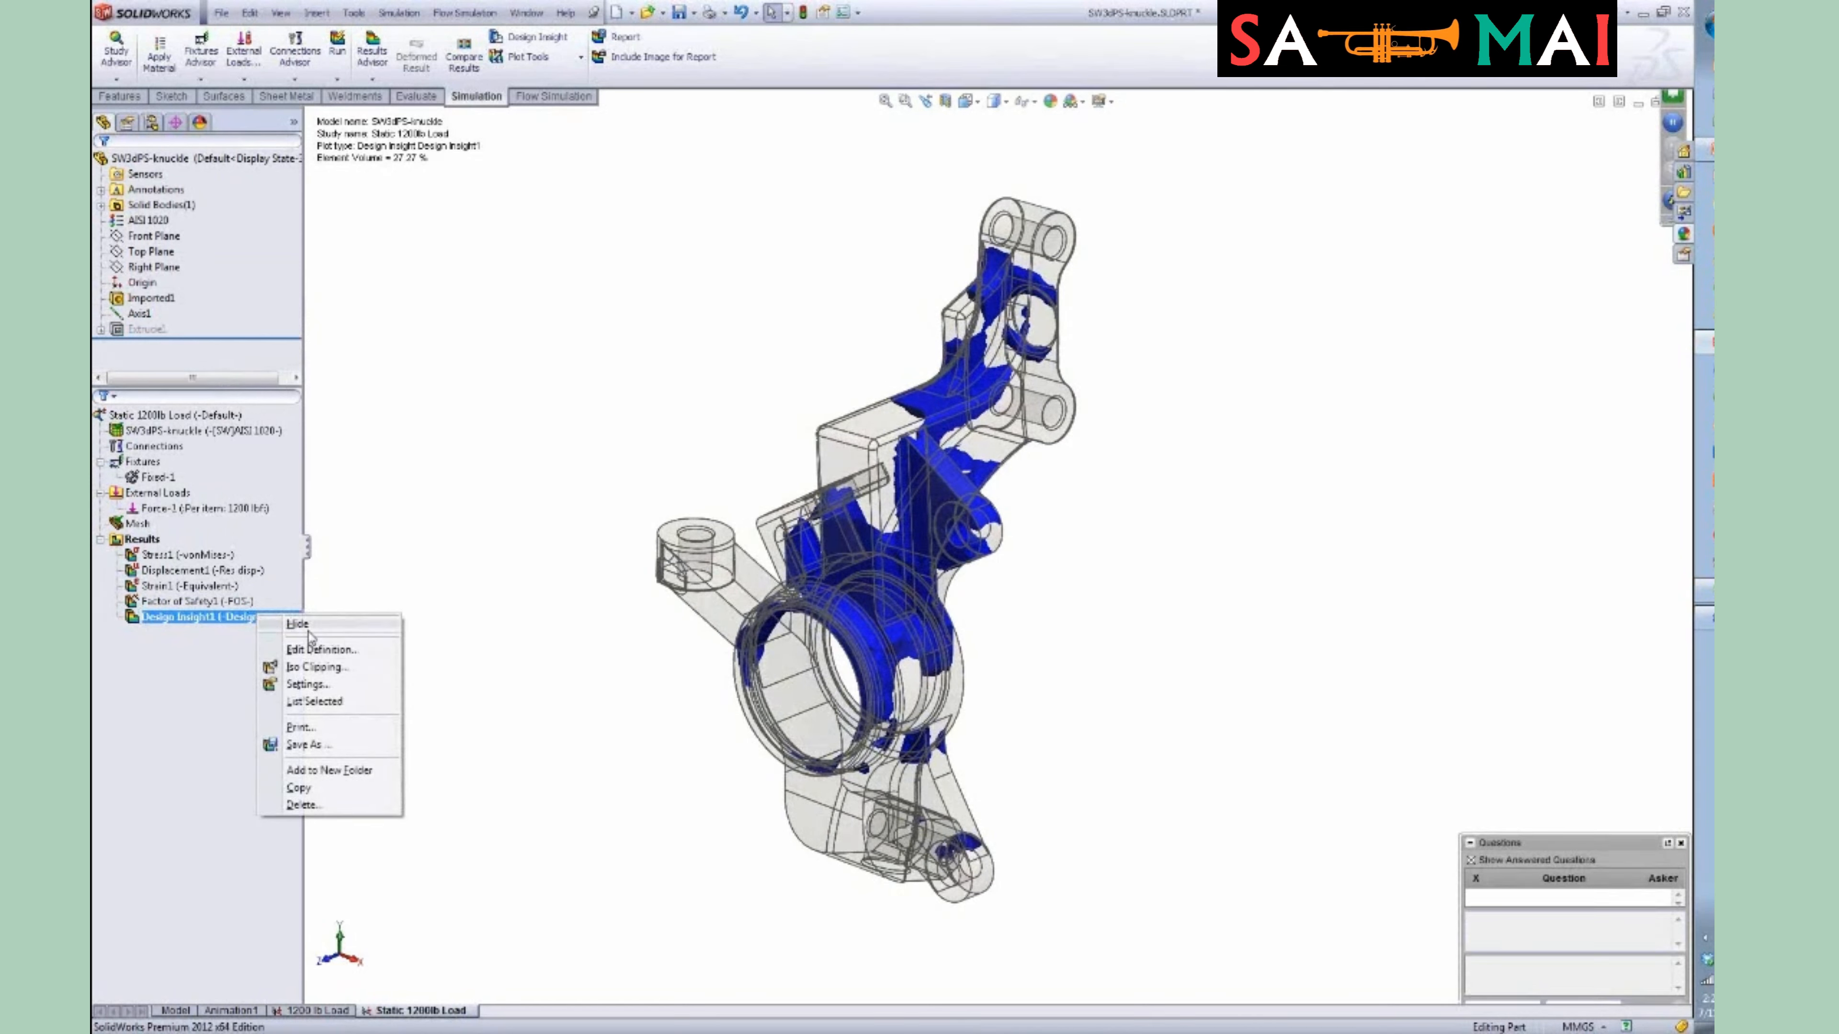
pyautogui.click(298, 625)
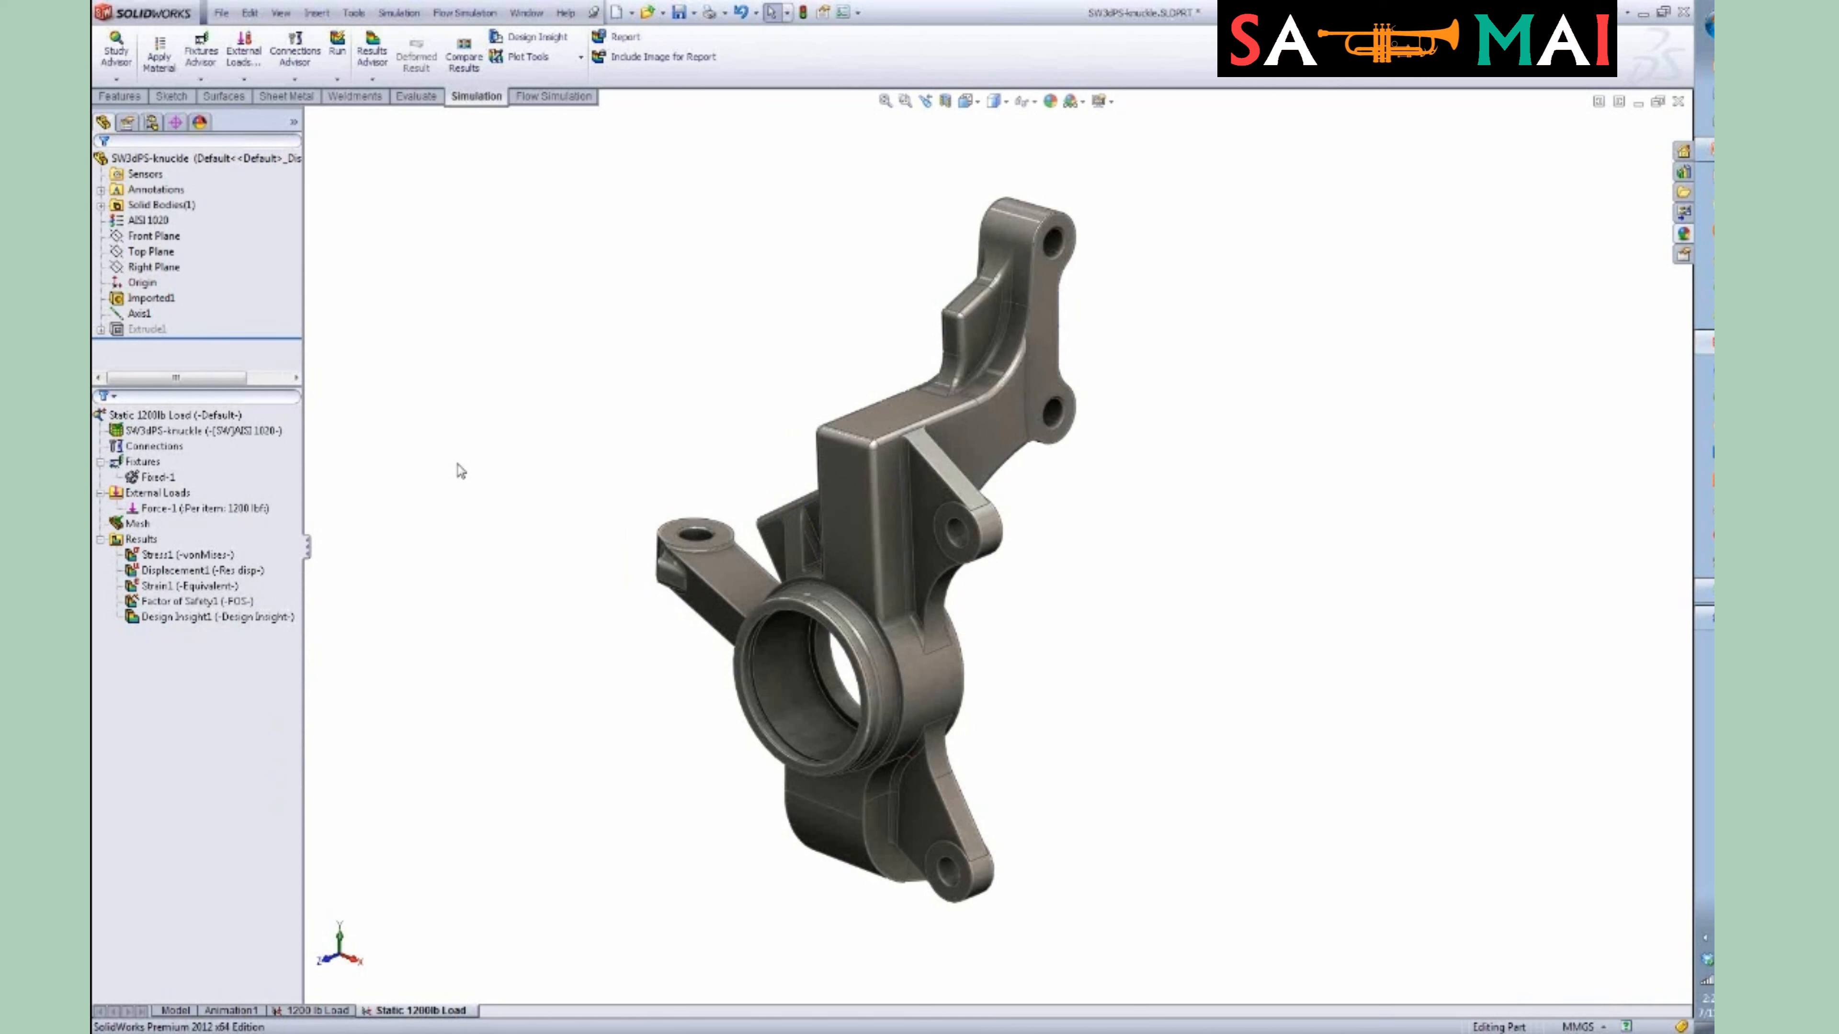
# Create a new static study named Design Change 1.
pyautogui.click(118, 80)
pyautogui.click(128, 111)
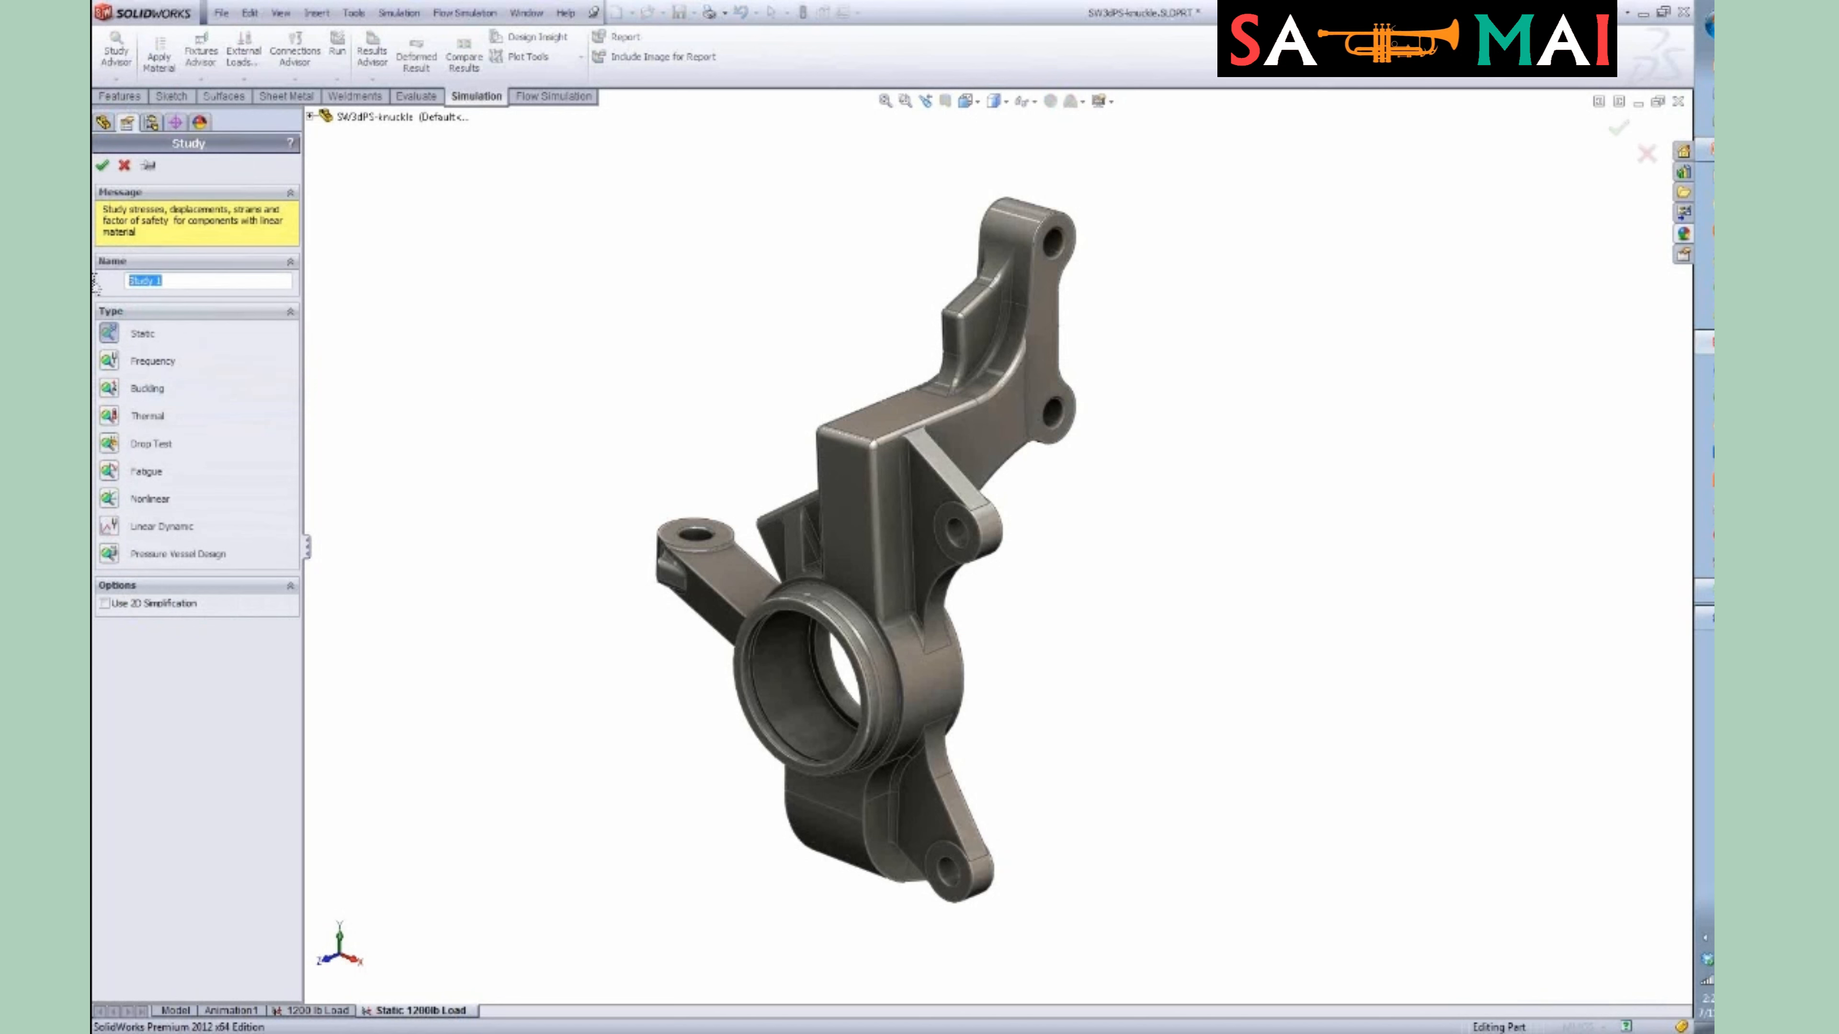
pyautogui.press('BackSpace')
pyautogui.click(102, 165)
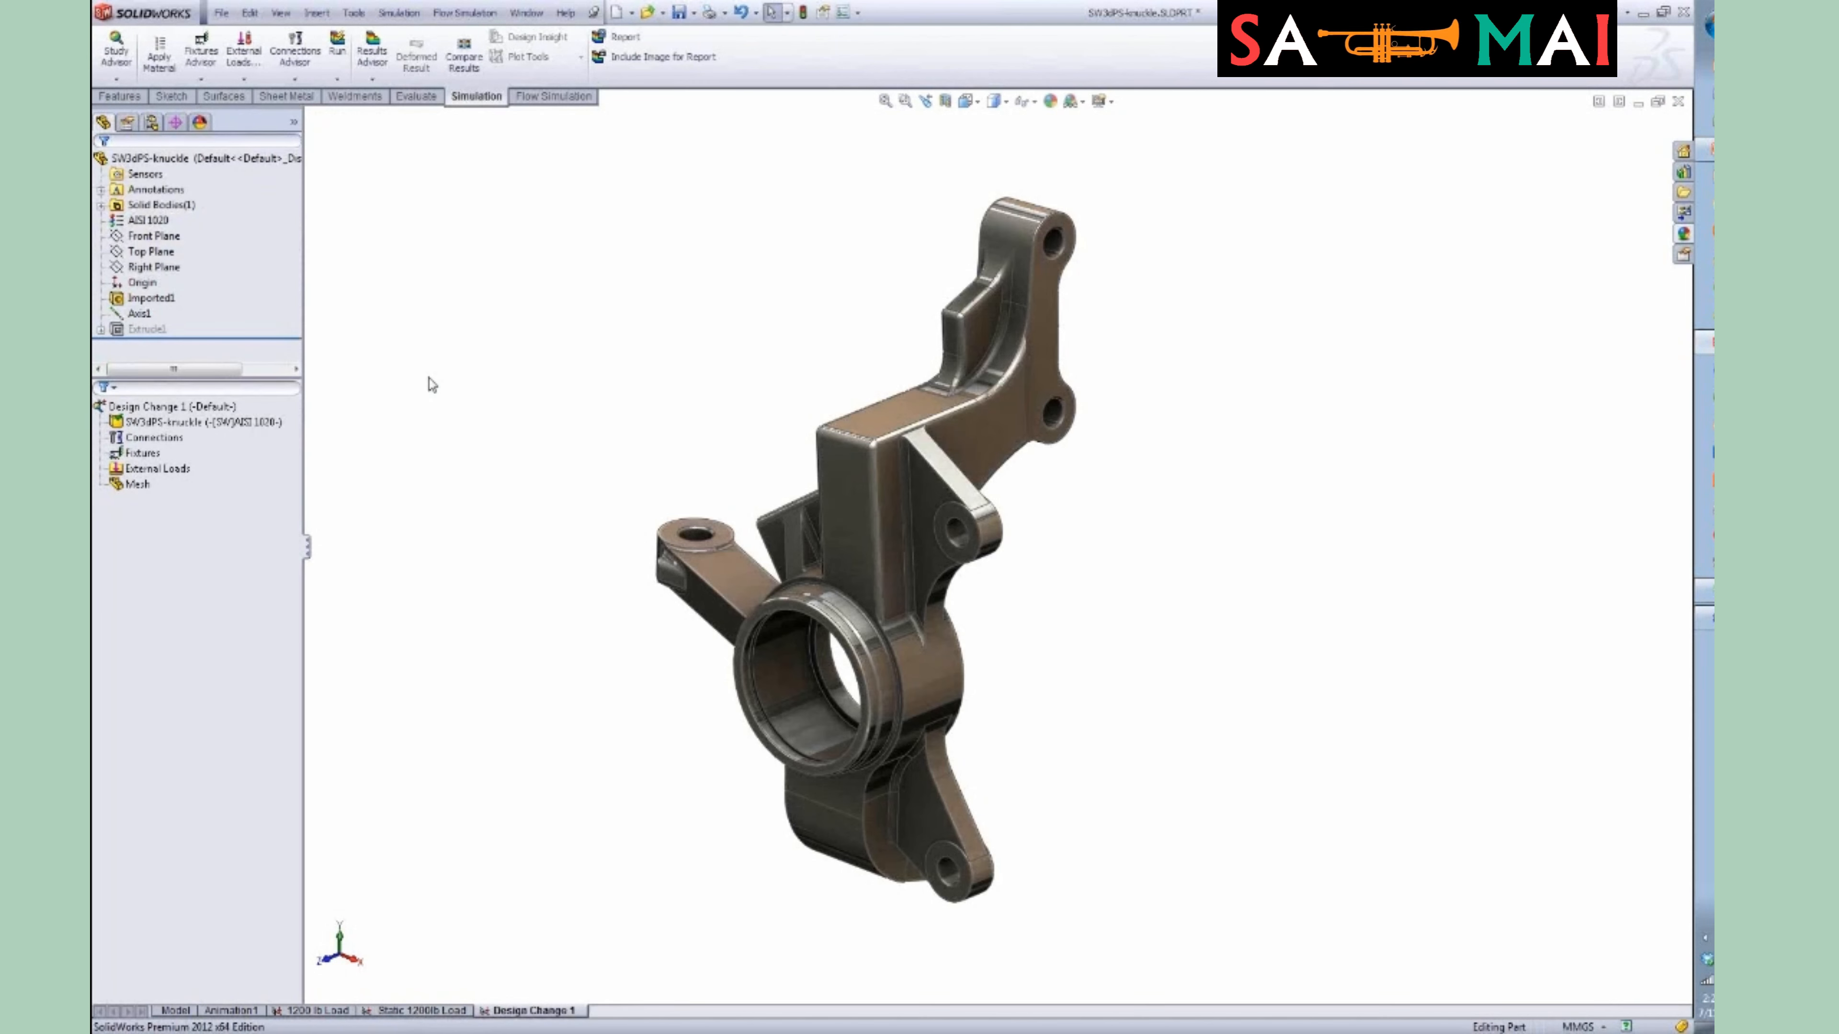
pyautogui.click(162, 424)
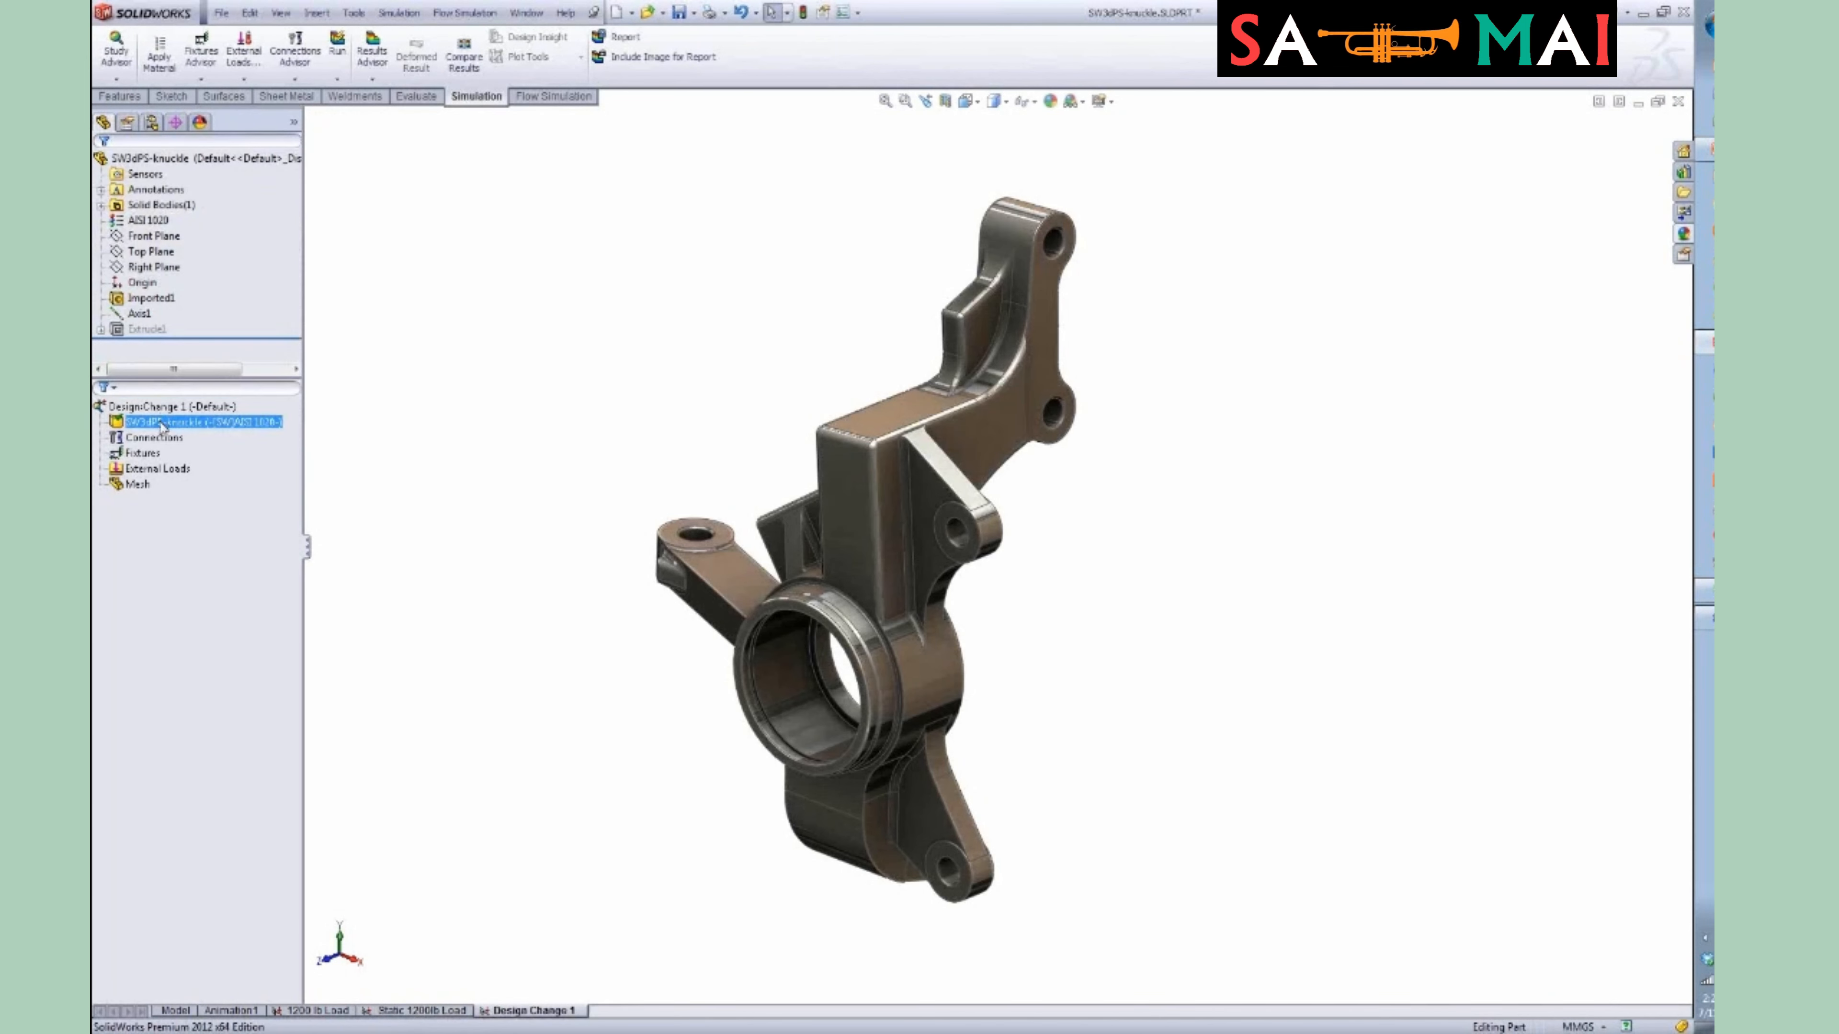
pyautogui.click(152, 470)
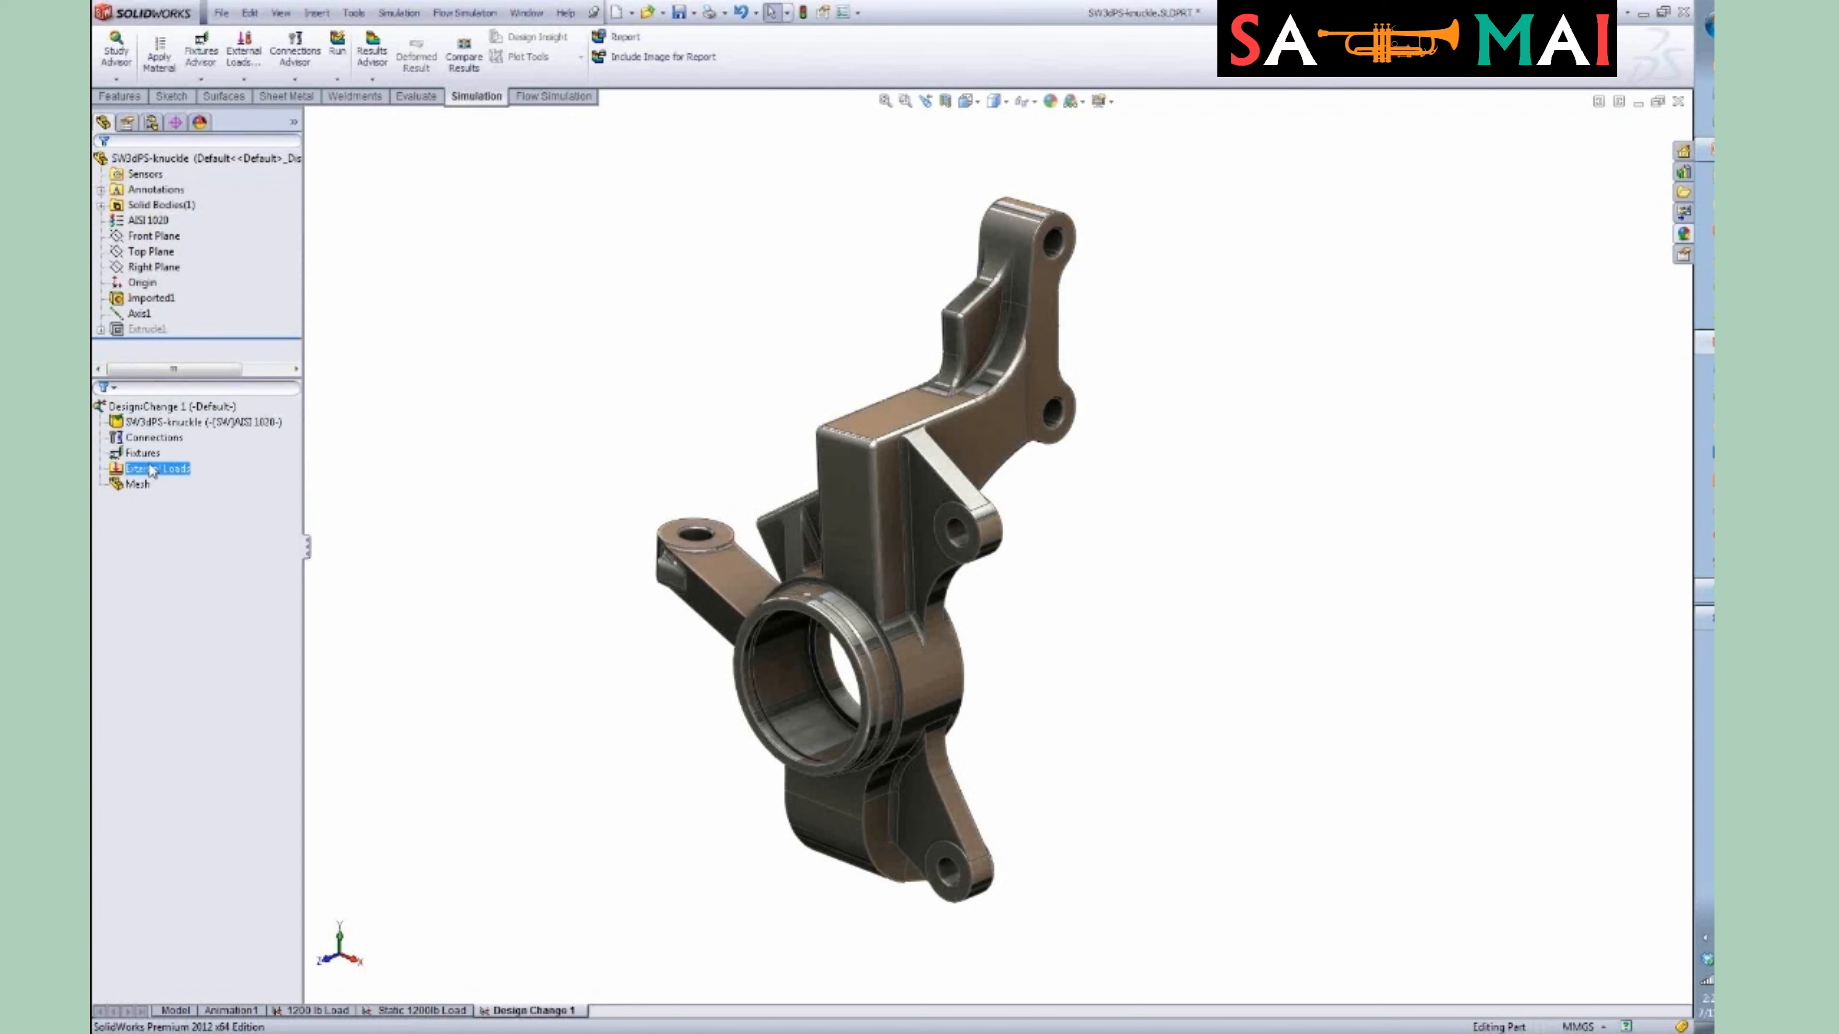
pyautogui.click(152, 455)
pyautogui.click(144, 486)
pyautogui.click(193, 519)
# Copy the fixed fixture, the 1200 lbf force and the mesh from the Static 1200lb Load study into Design Change 1.
pyautogui.click(448, 1012)
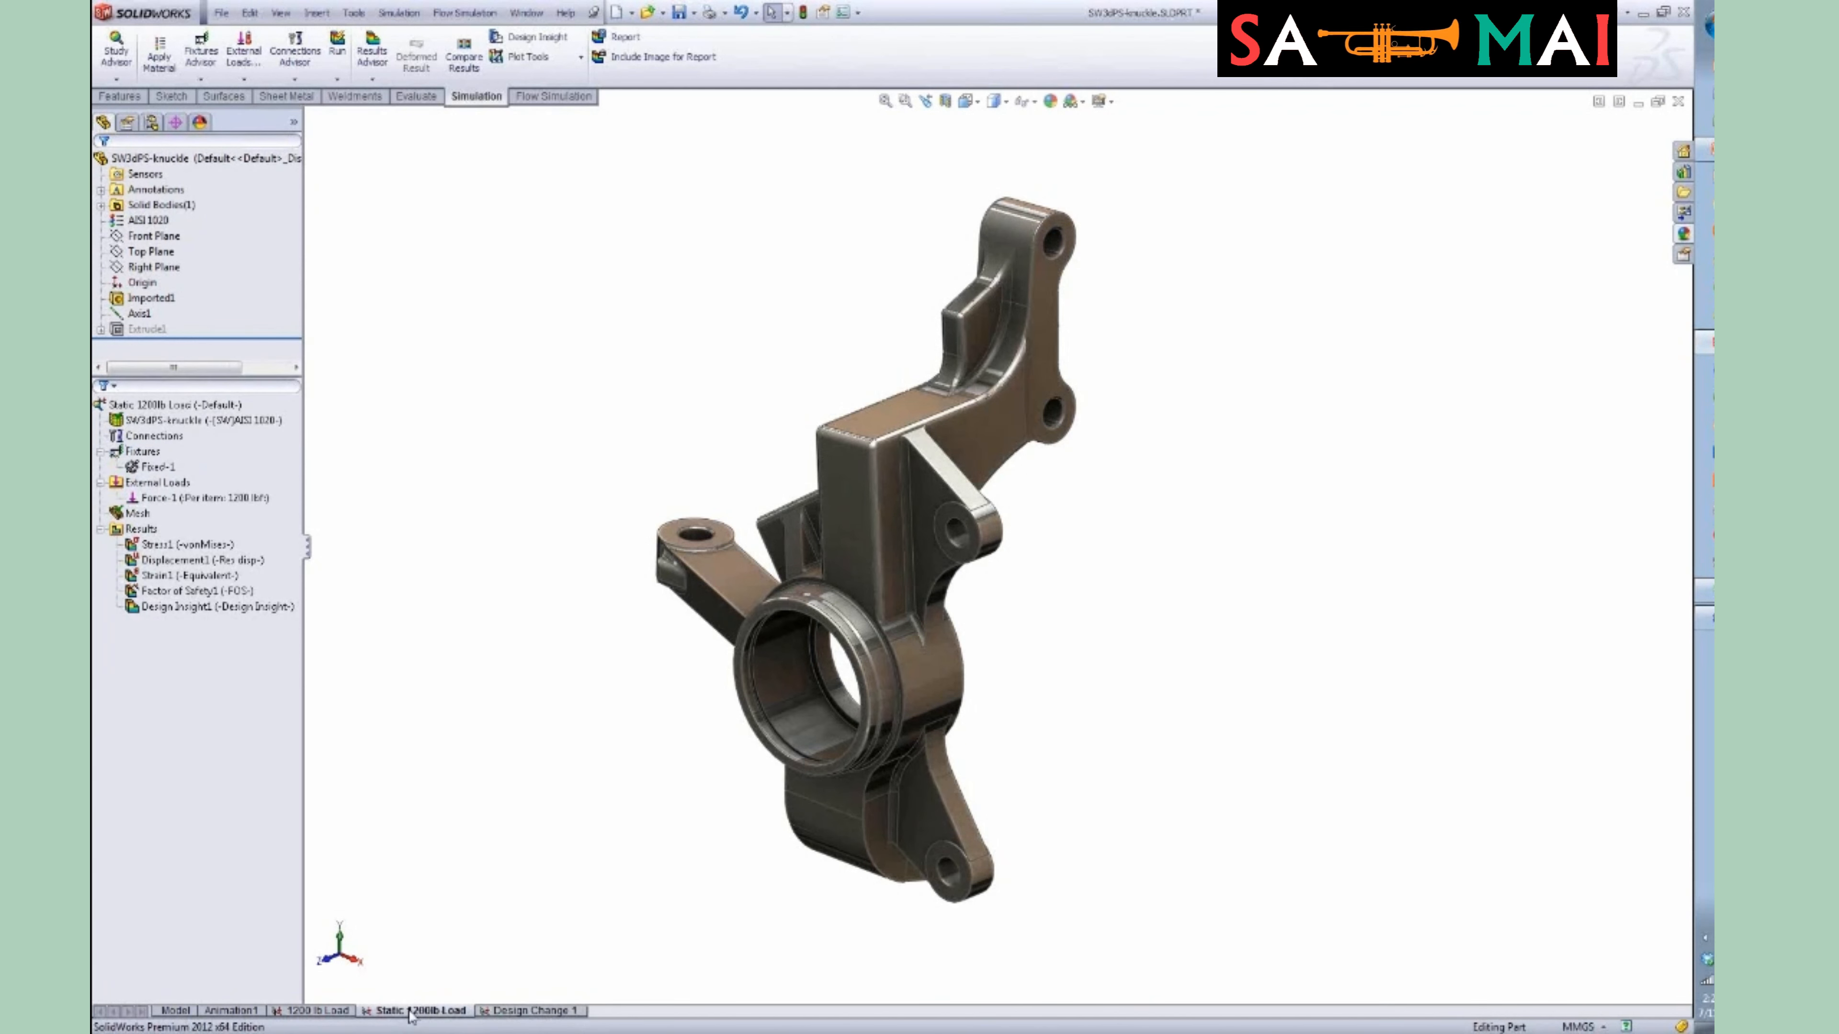
pyautogui.click(137, 469)
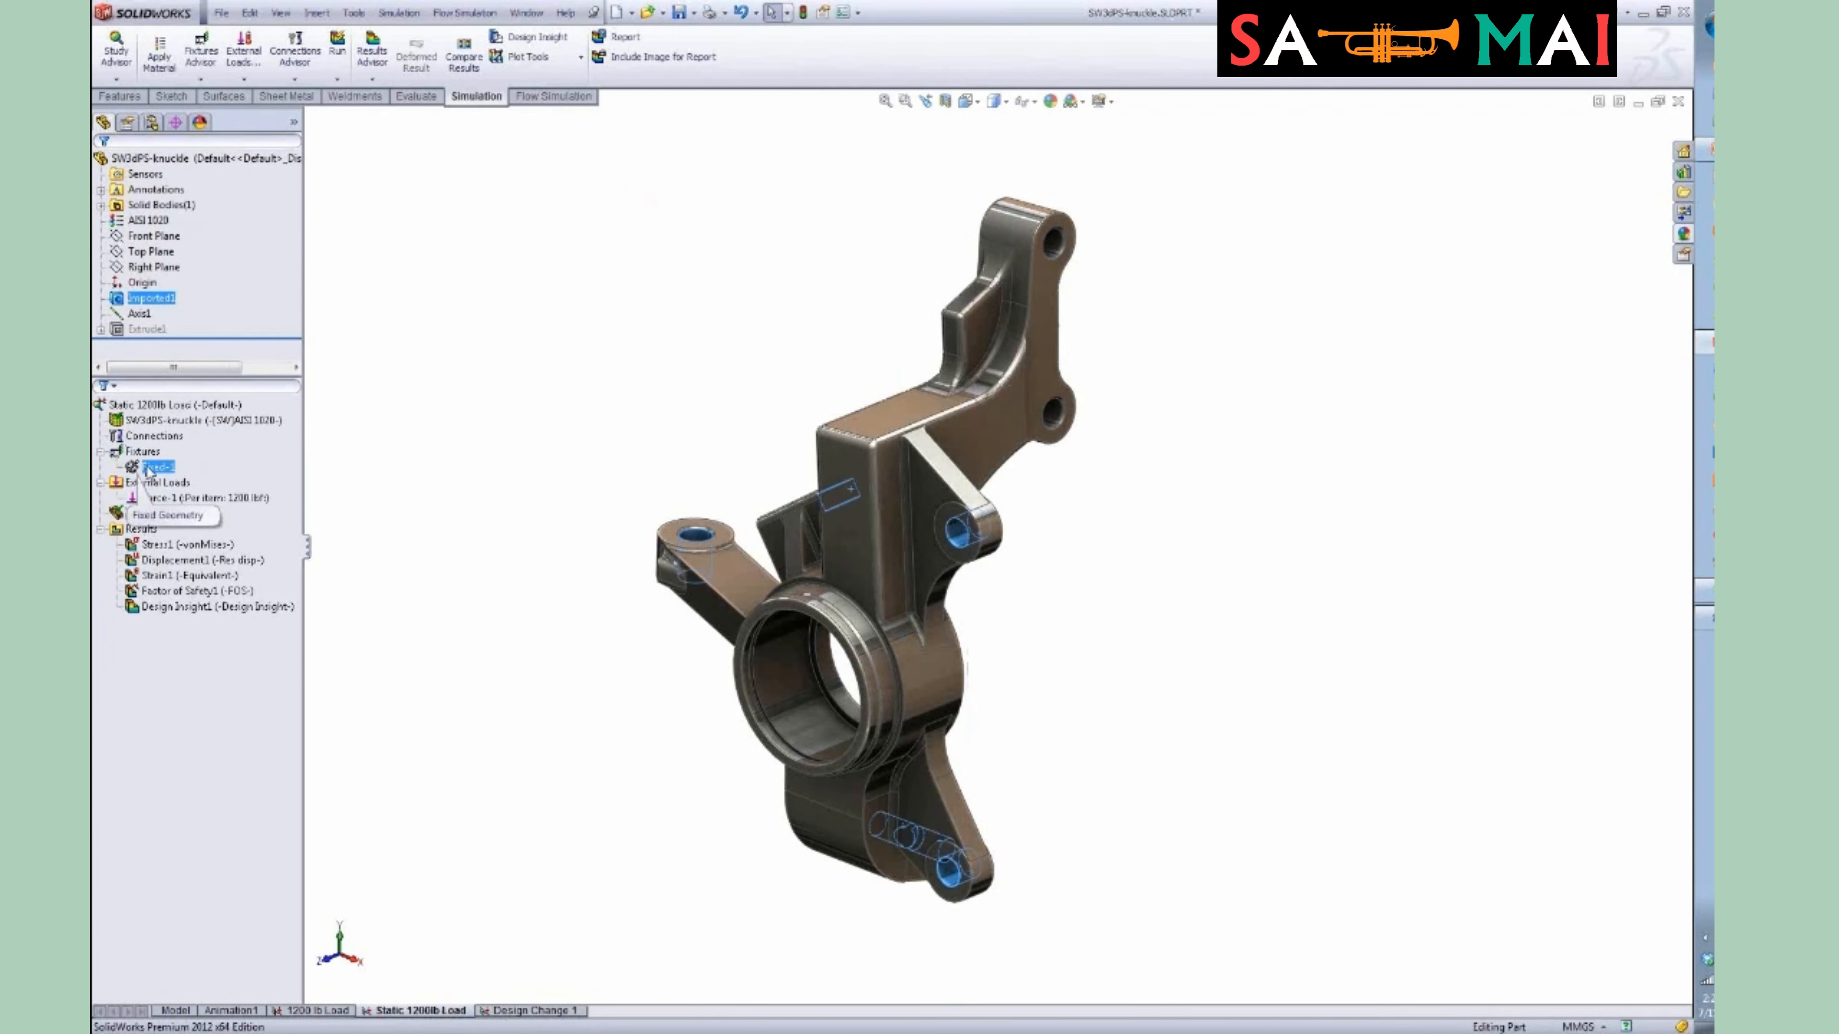
pyautogui.keyDown('shift'); pyautogui.click(153, 498); pyautogui.keyUp('shift')
pyautogui.keyDown('shift'); pyautogui.click(144, 513); pyautogui.keyUp('shift')
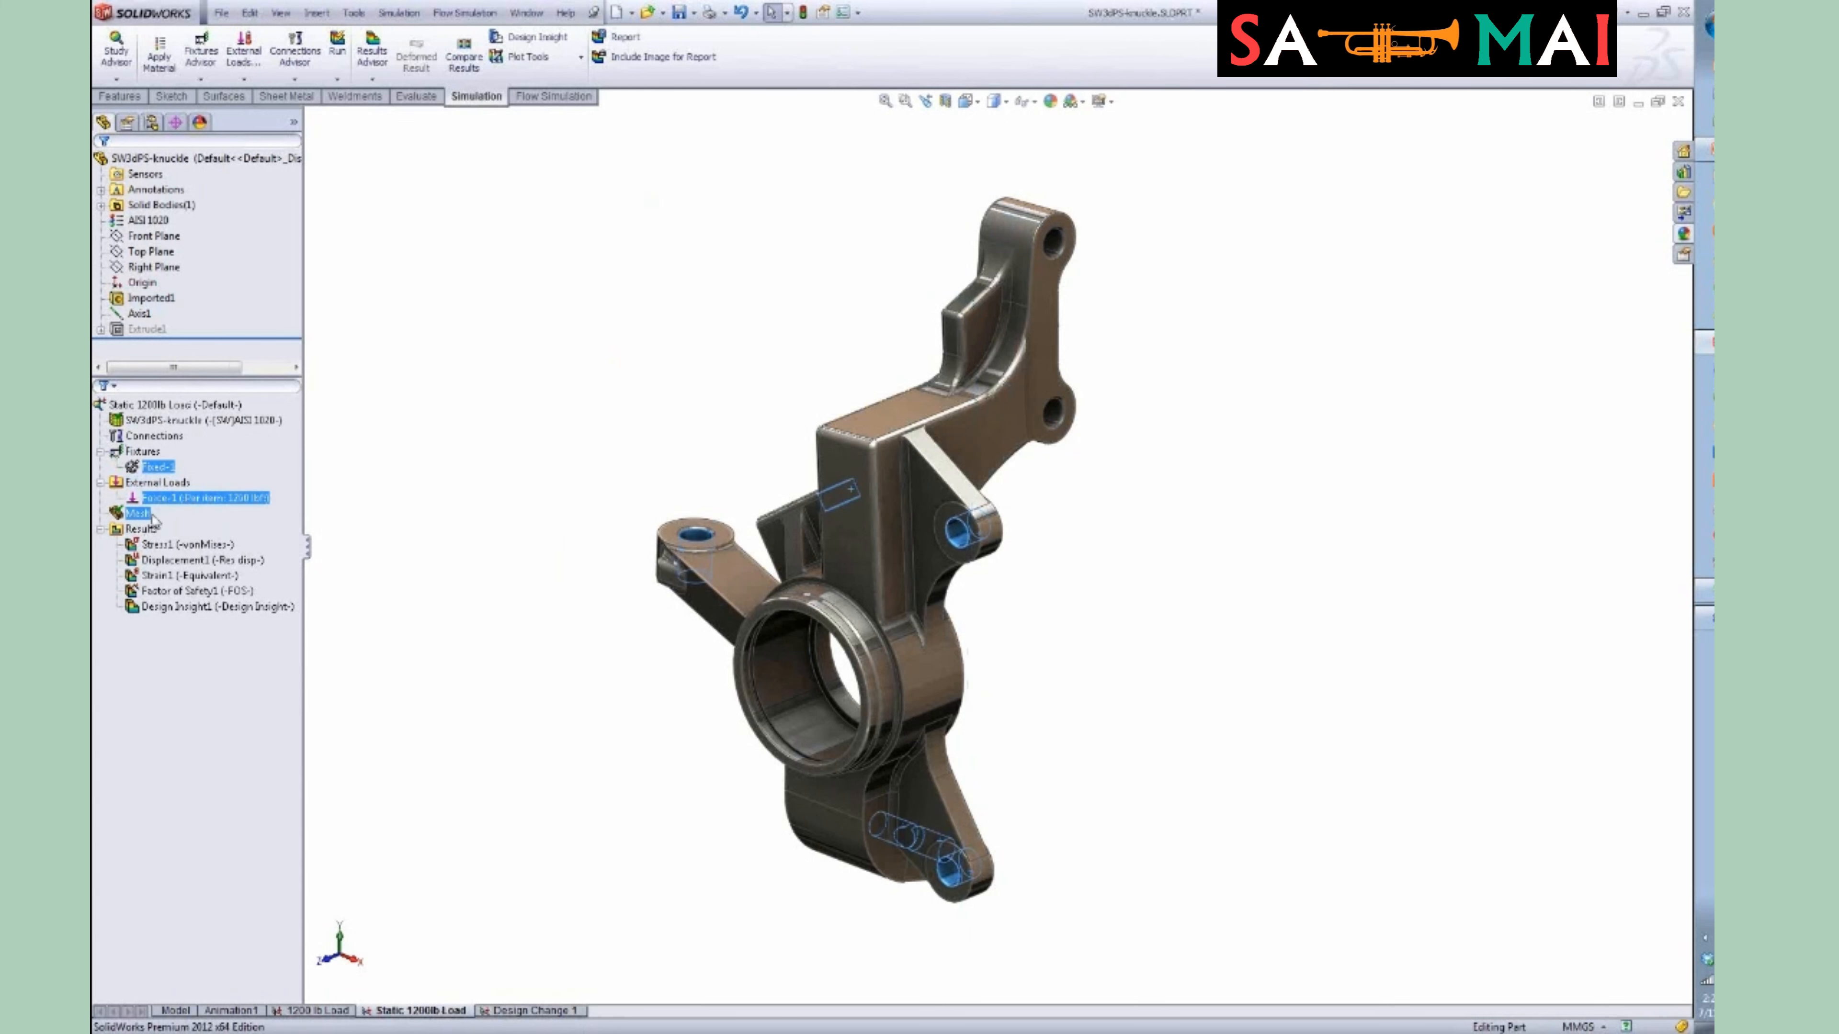
pyautogui.moveTo(155, 471); pyautogui.dragTo(546, 1017)
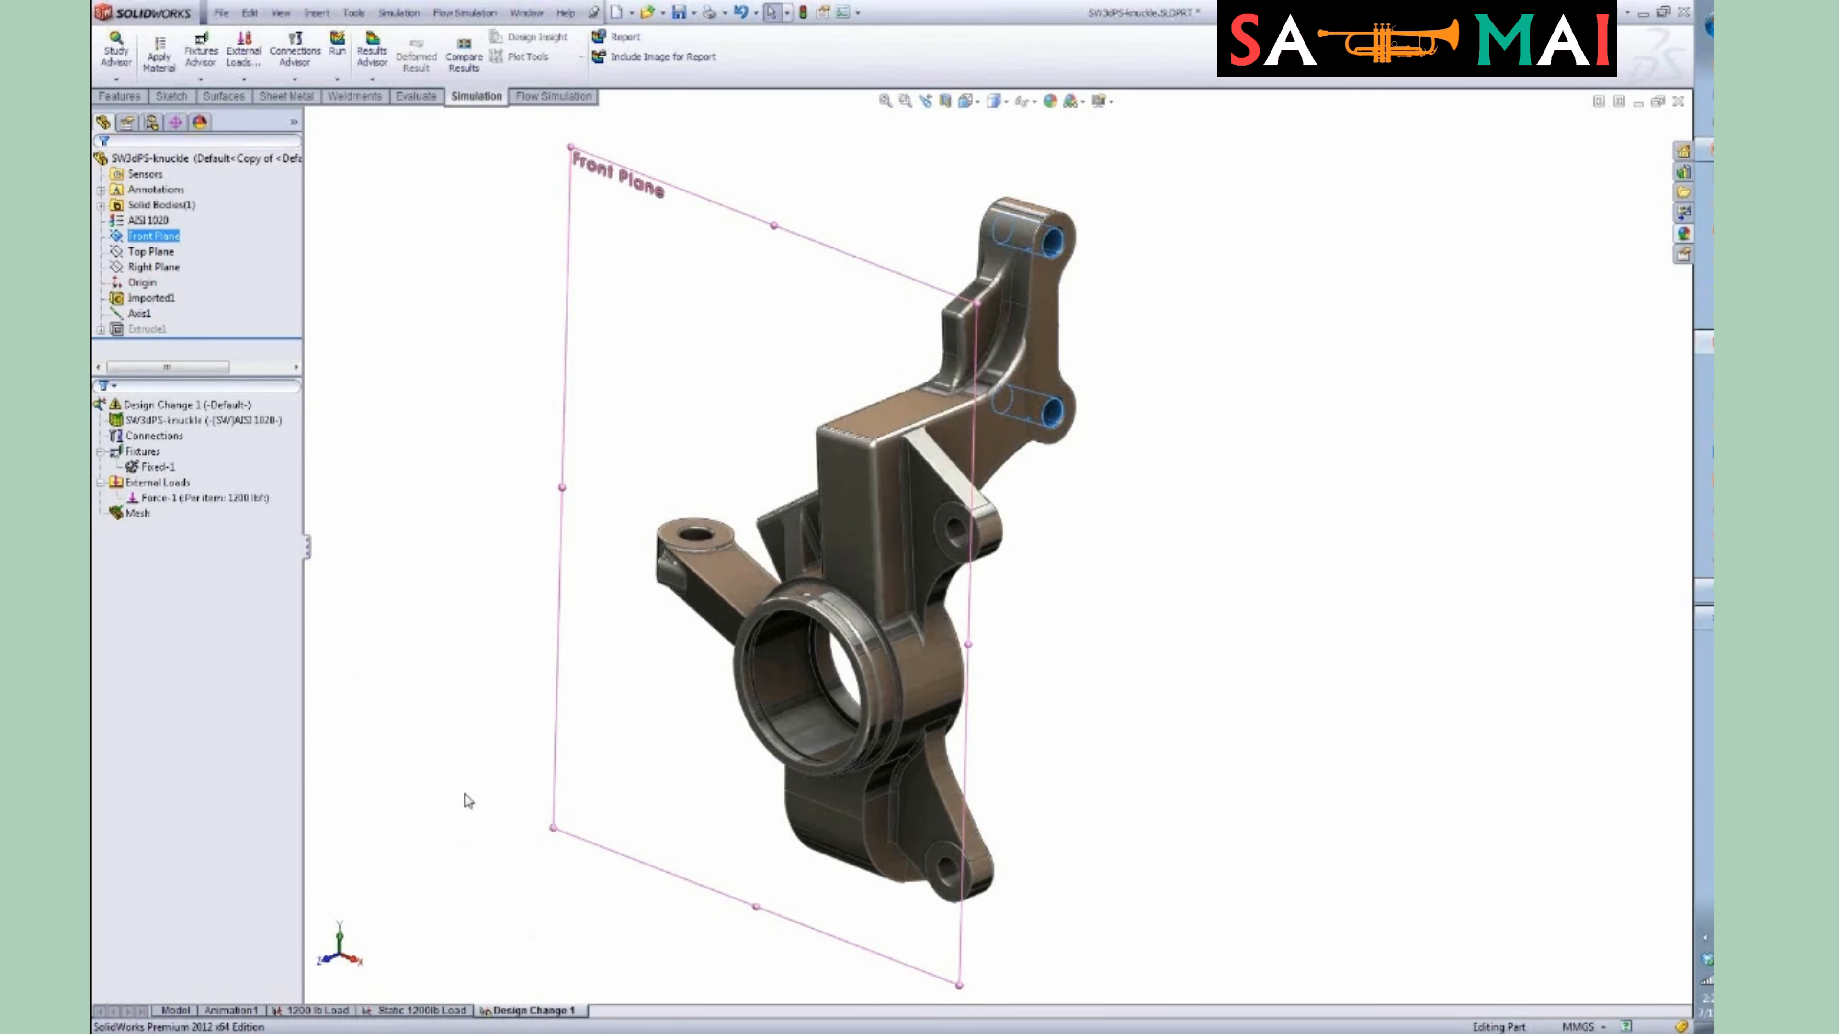
# Check which faces the copied fixture and force use in the Design Change 1 study.
pyautogui.click(158, 467)
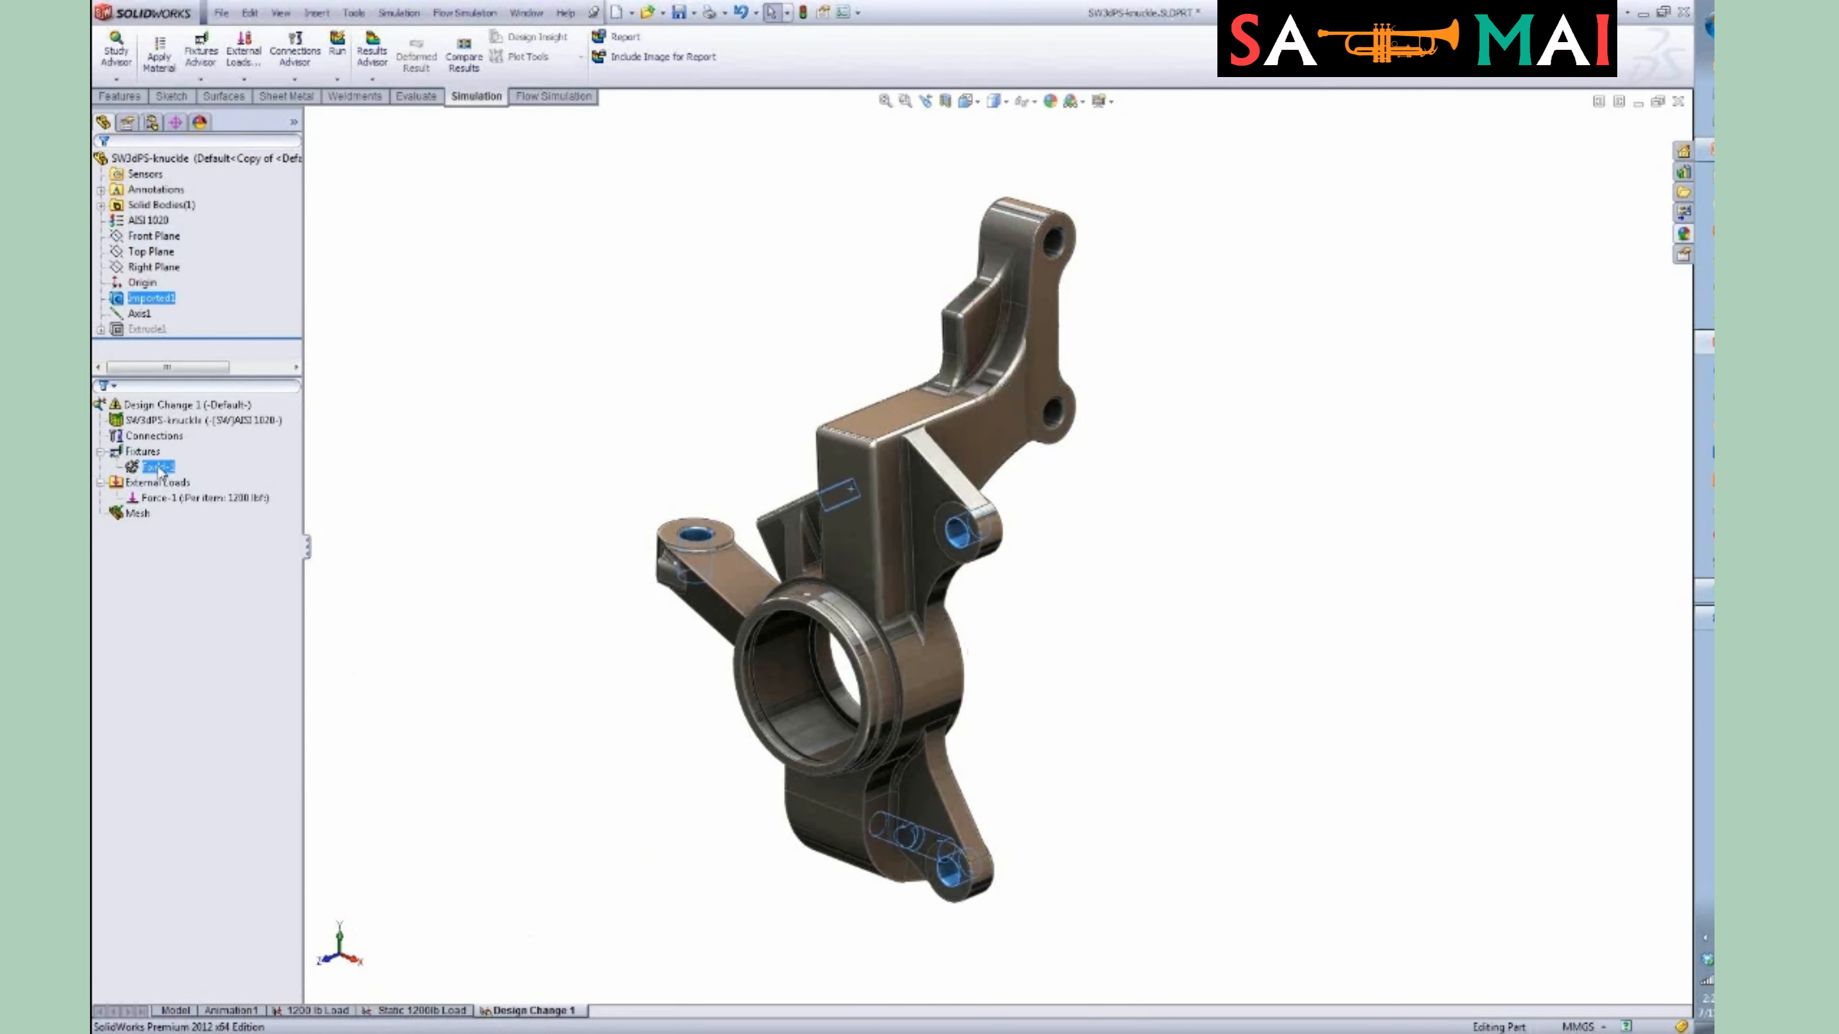
pyautogui.click(179, 500)
pyautogui.click(407, 516)
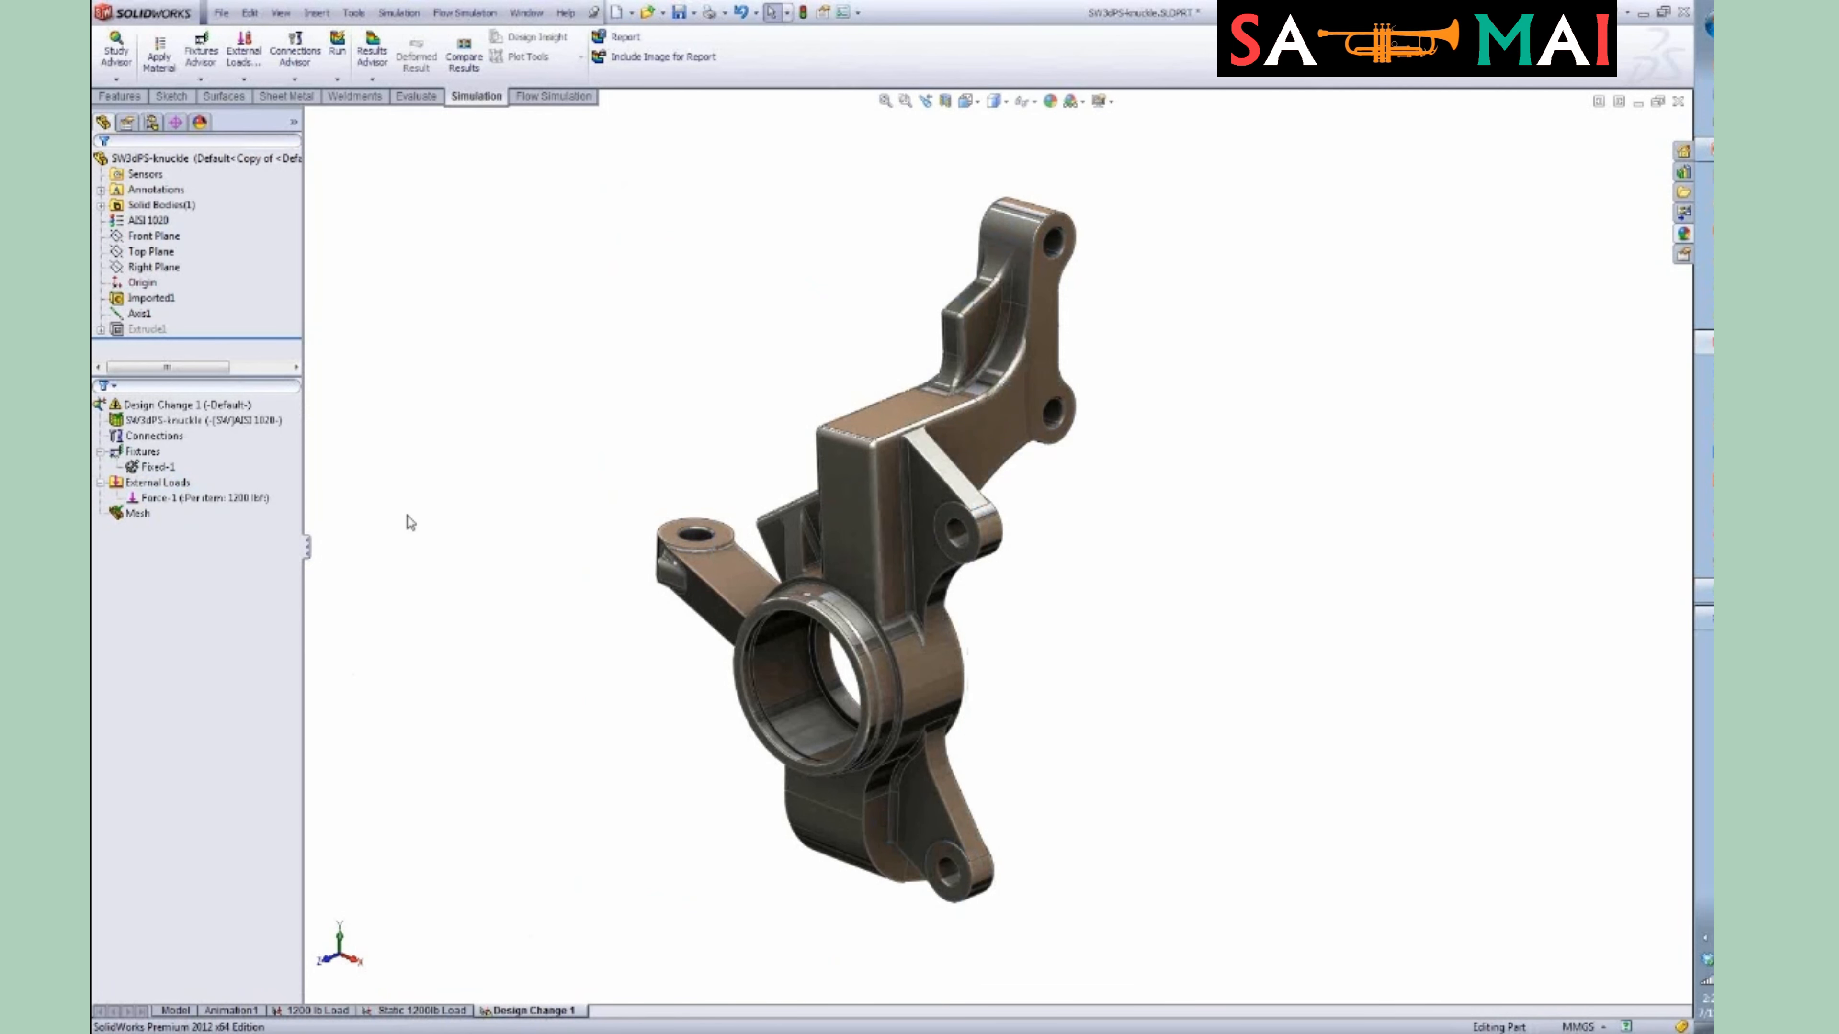
# Unsuppress the Extrude1 feature of the knuckle.
pyautogui.rightClick(147, 329)
pyautogui.click(238, 283)
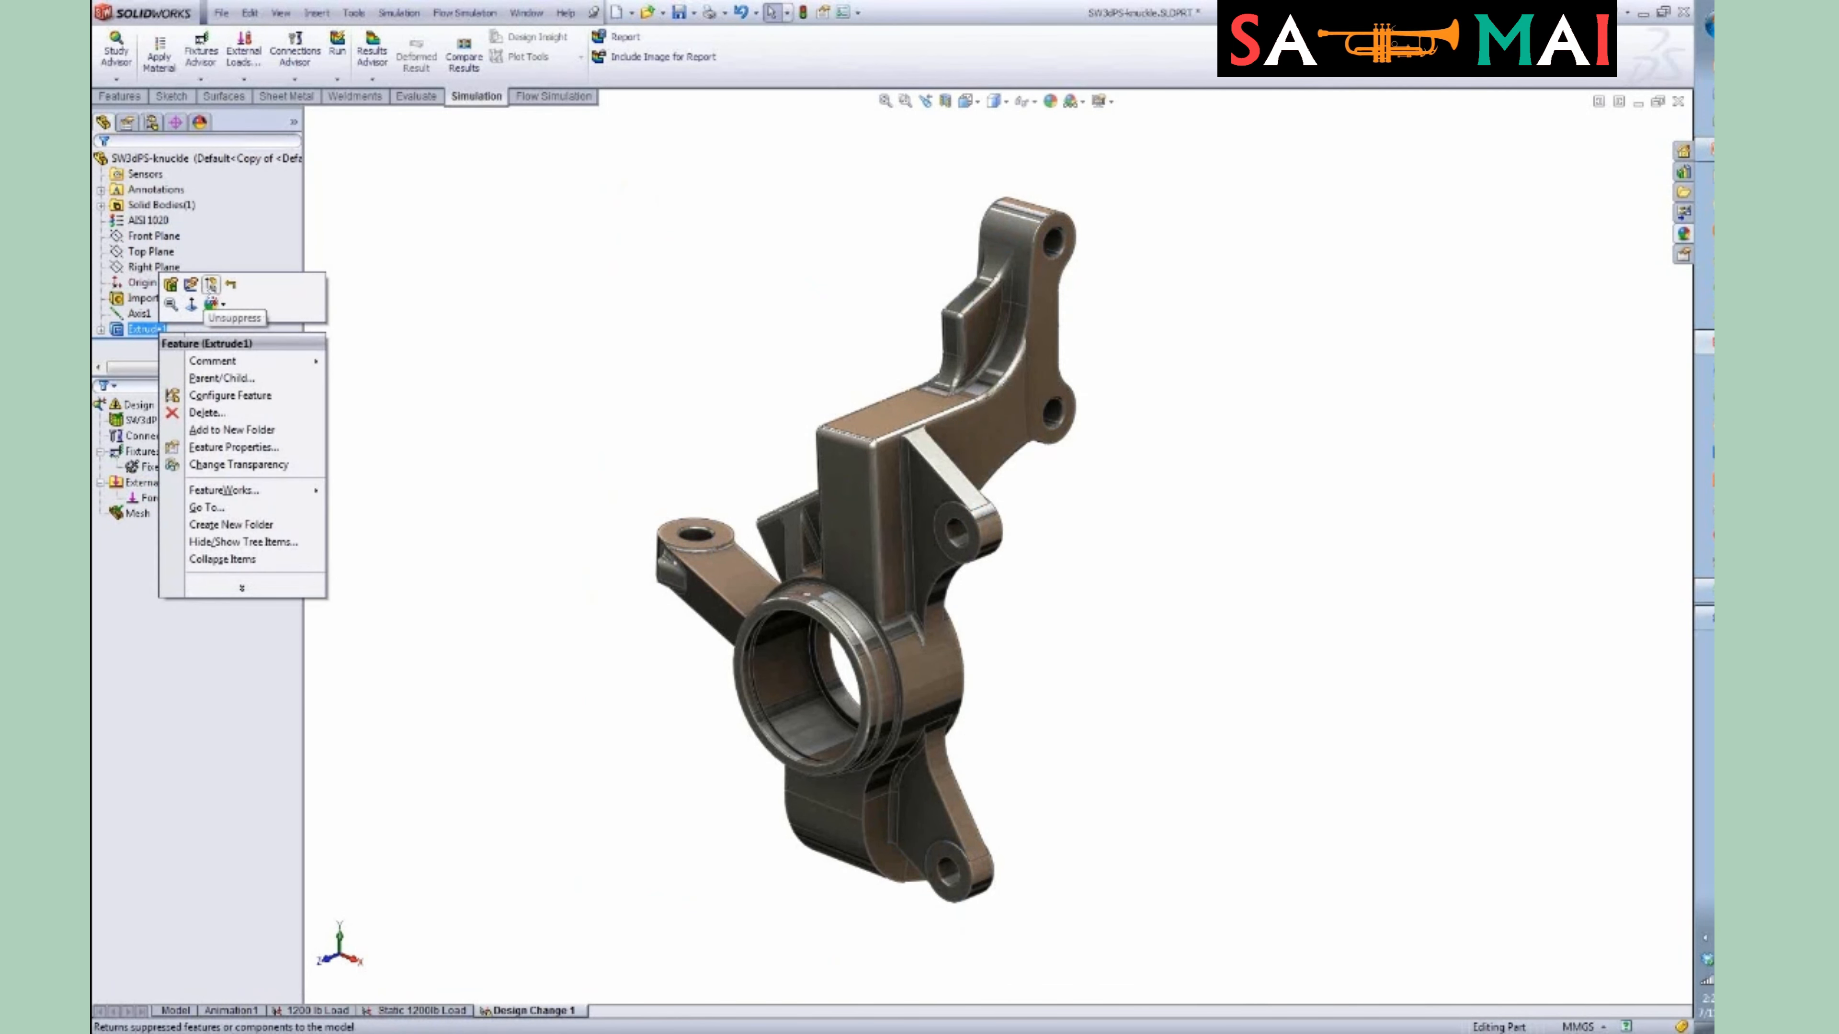
# Add a 15 mm face fillet between the top face and the front face of the knuckle's upright block.
pyautogui.moveTo(638, 344)
pyautogui.mouseDown(button='middle')
pyautogui.moveTo(632, 291)
pyautogui.moveTo(562, 250)
pyautogui.moveTo(506, 249)
pyautogui.moveTo(587, 259)
pyautogui.moveTo(648, 325)
pyautogui.moveTo(635, 338)
pyautogui.mouseUp(button='middle')
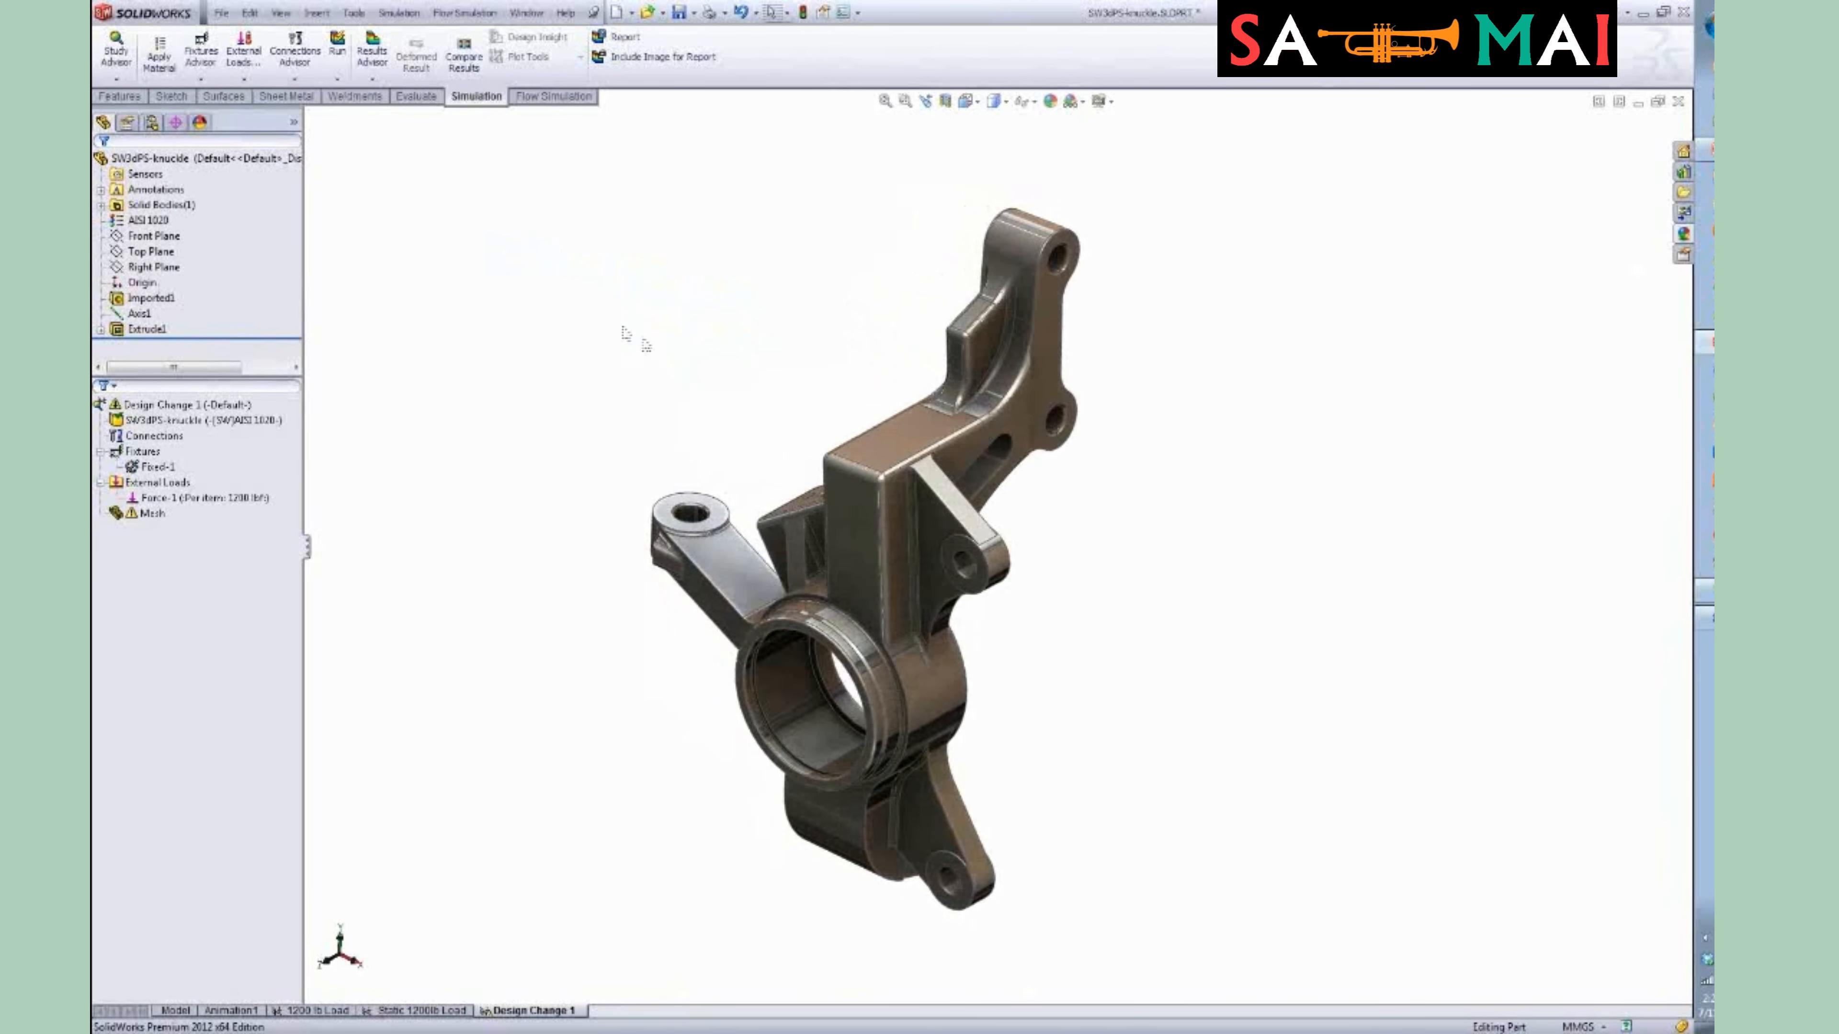
pyautogui.click(132, 100)
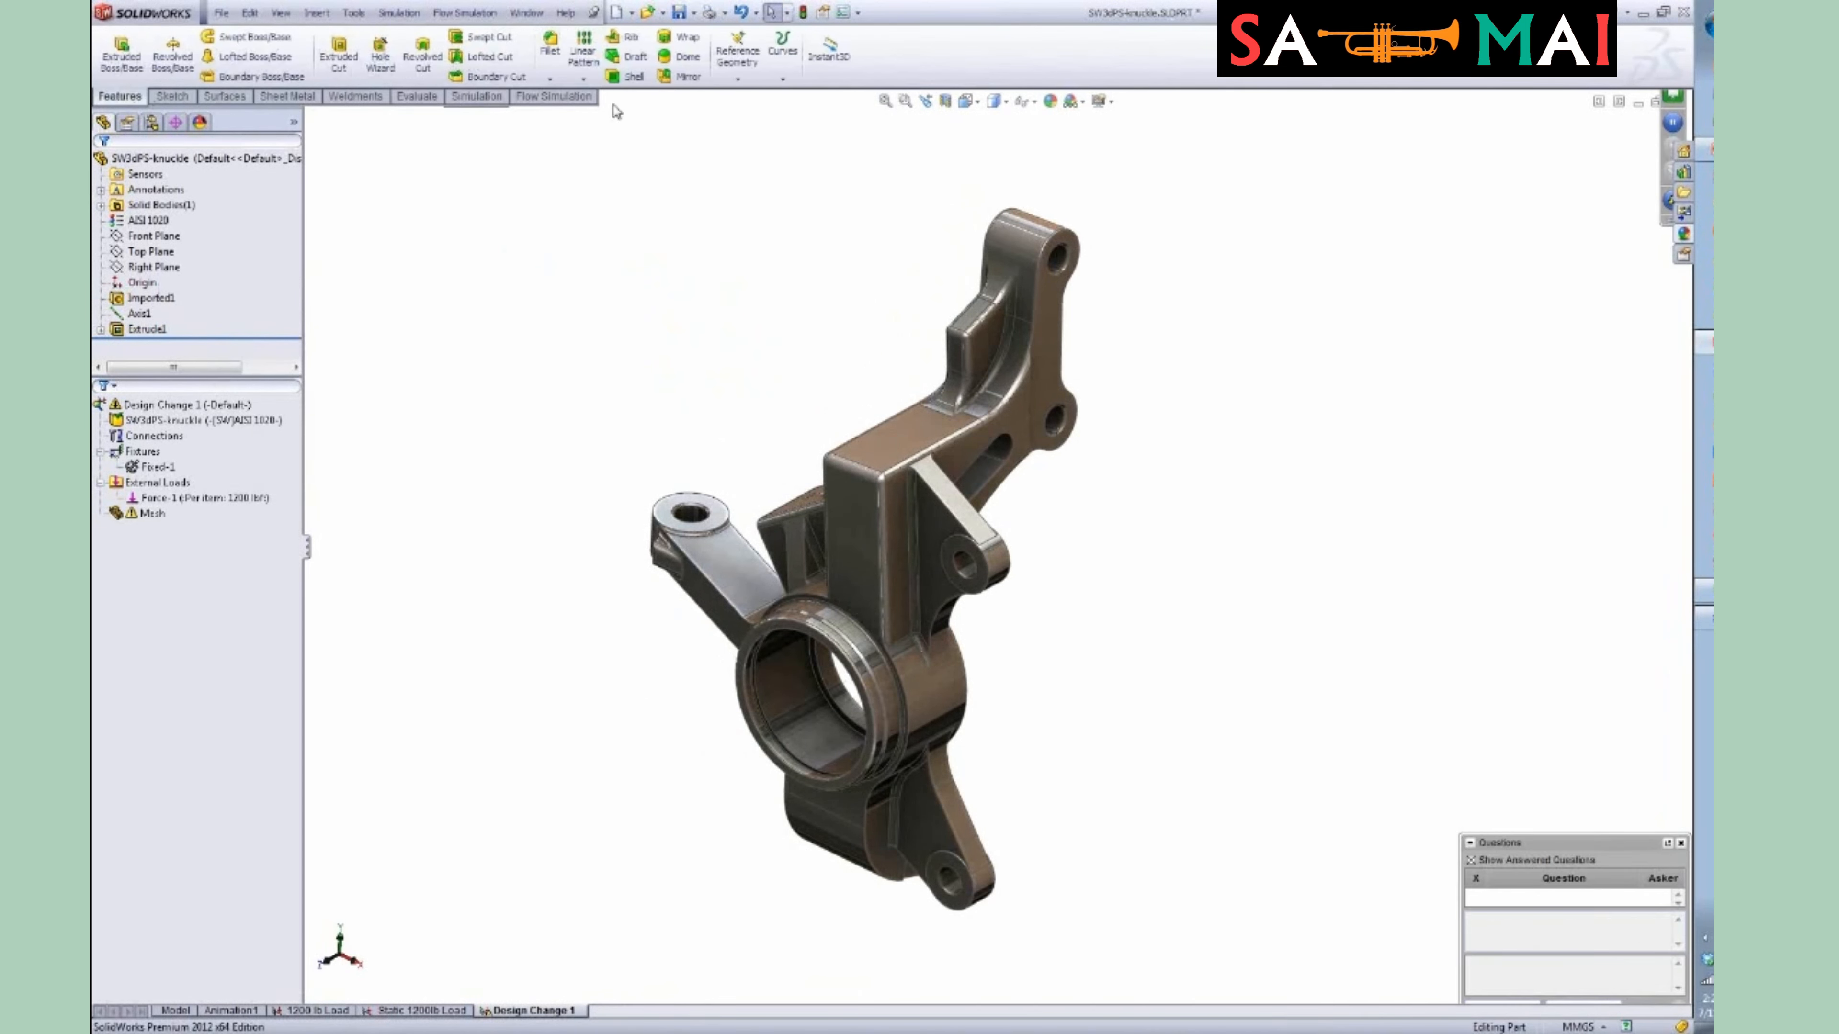
pyautogui.click(551, 49)
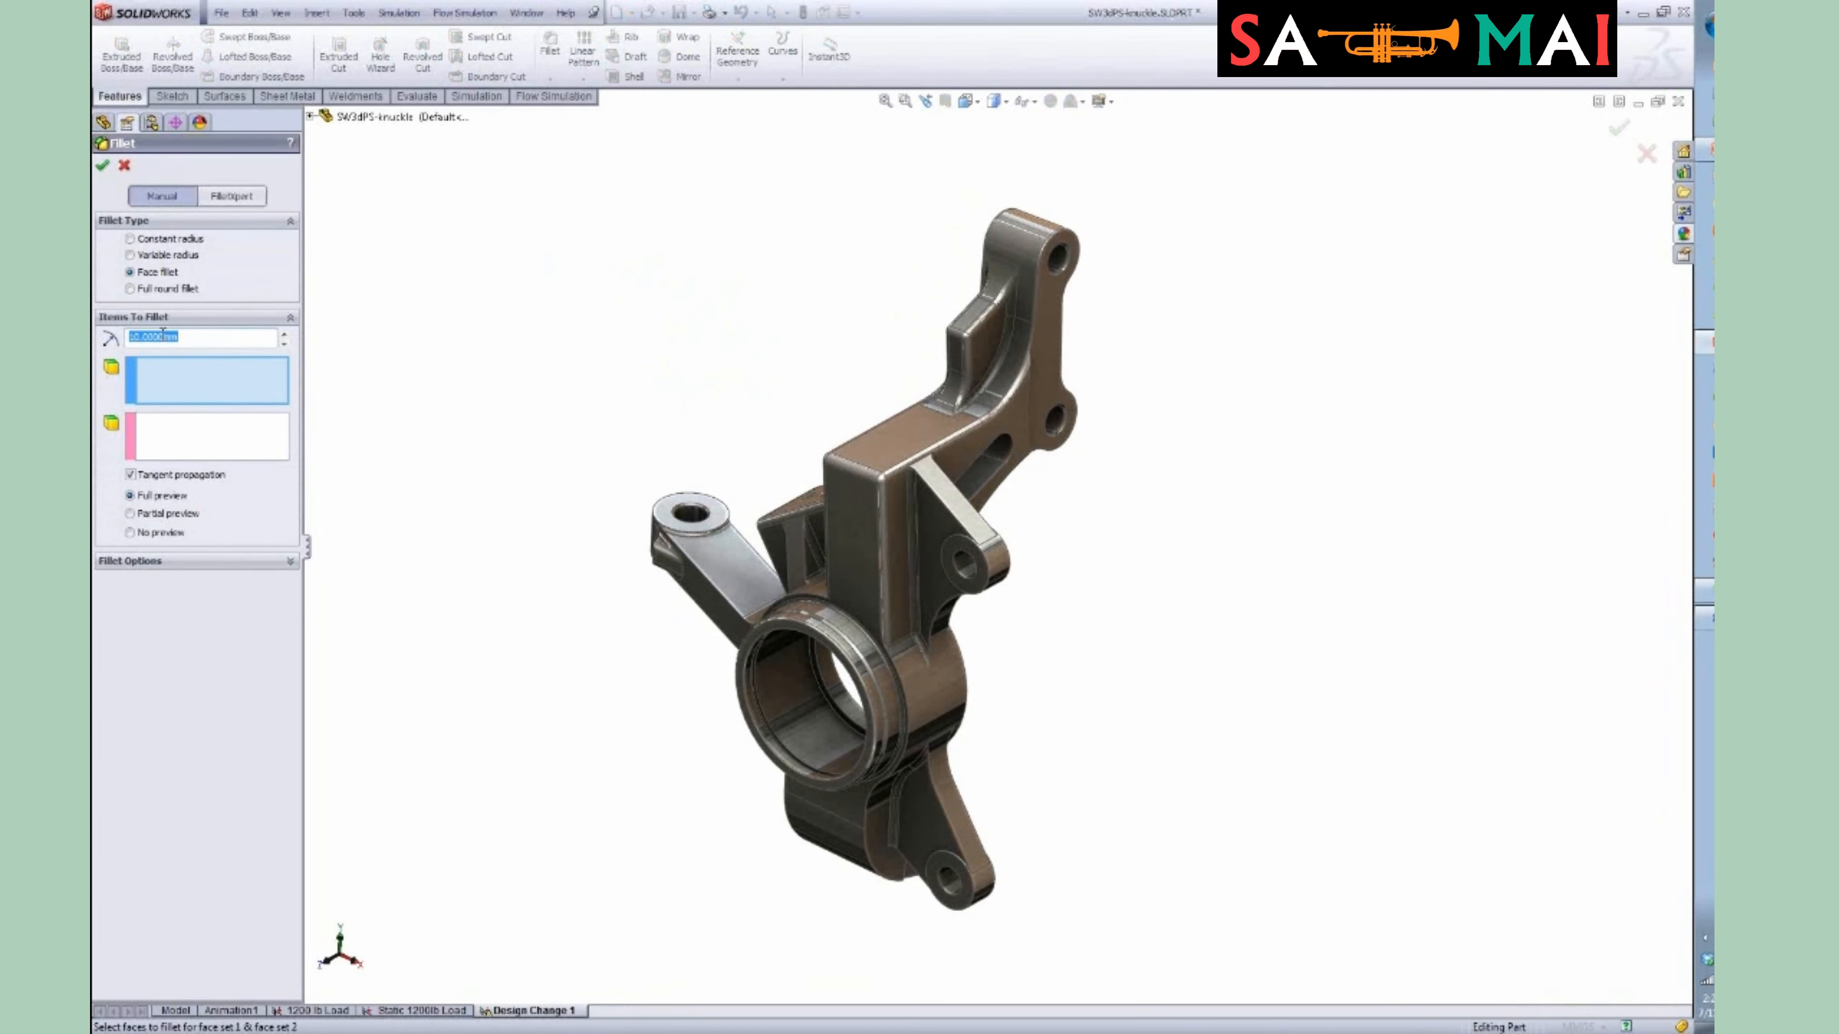
pyautogui.click(890, 448)
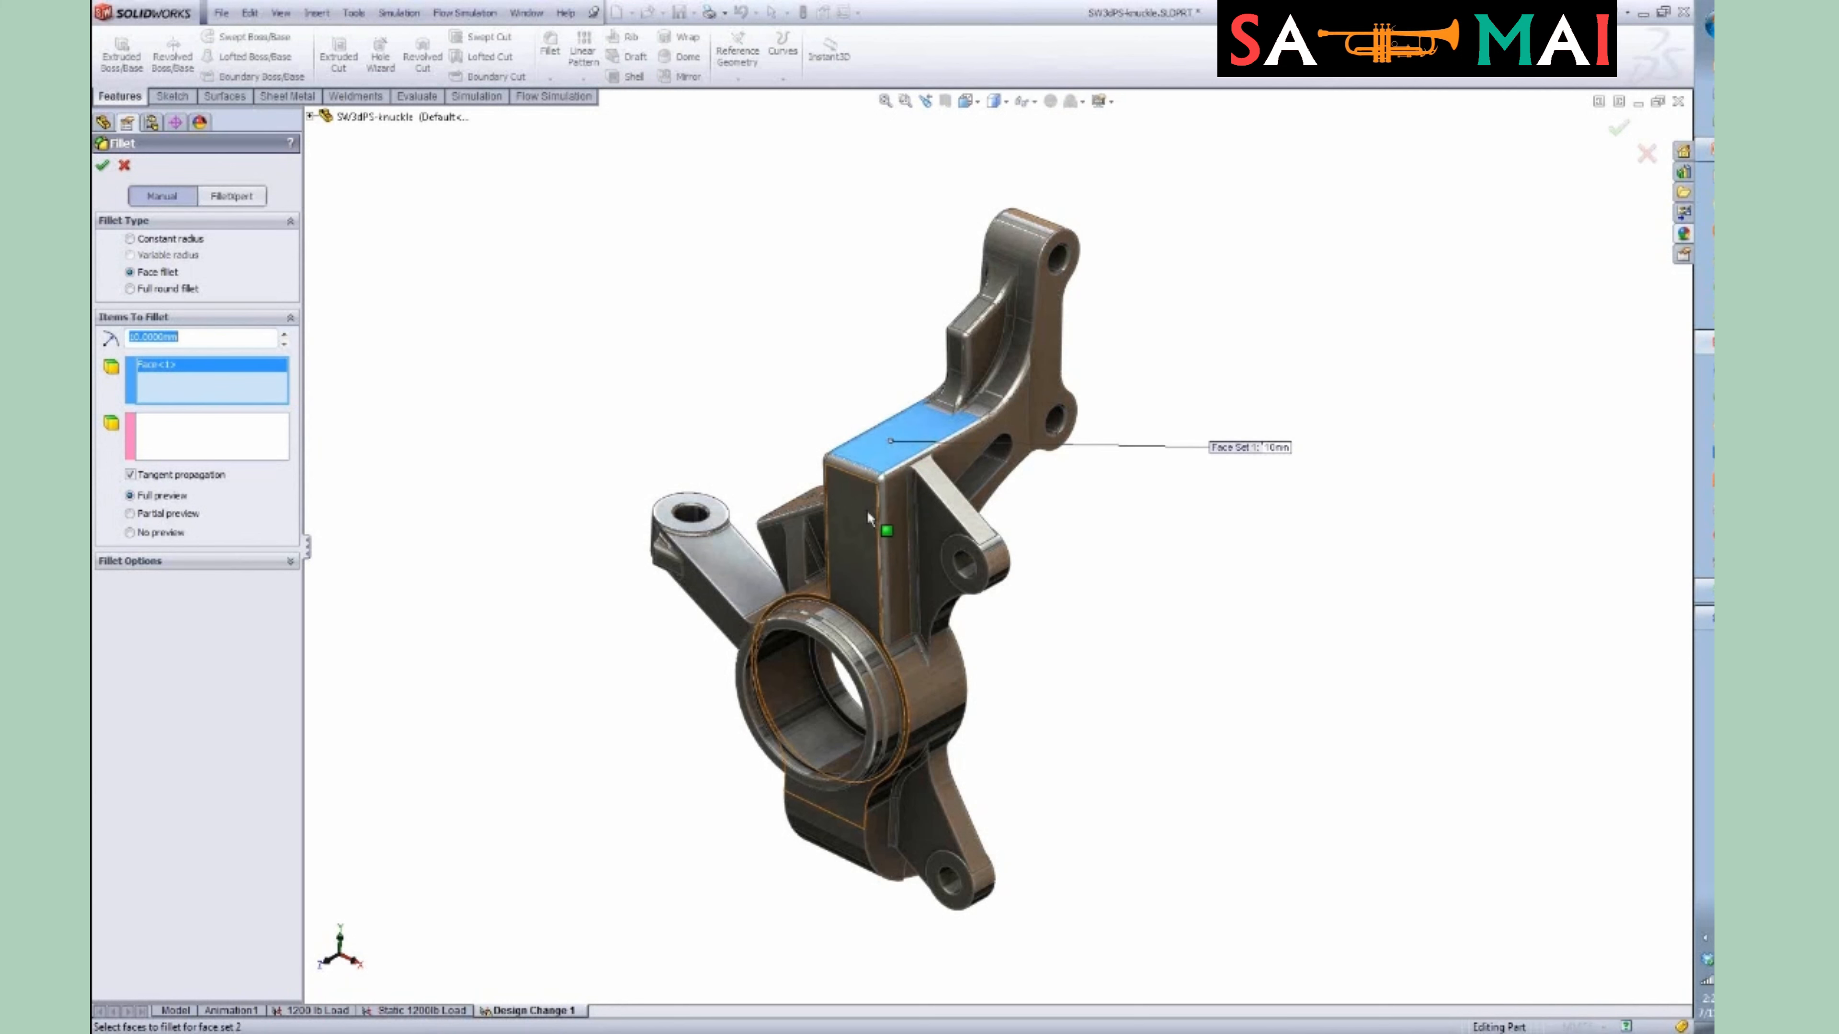
pyautogui.click(868, 513)
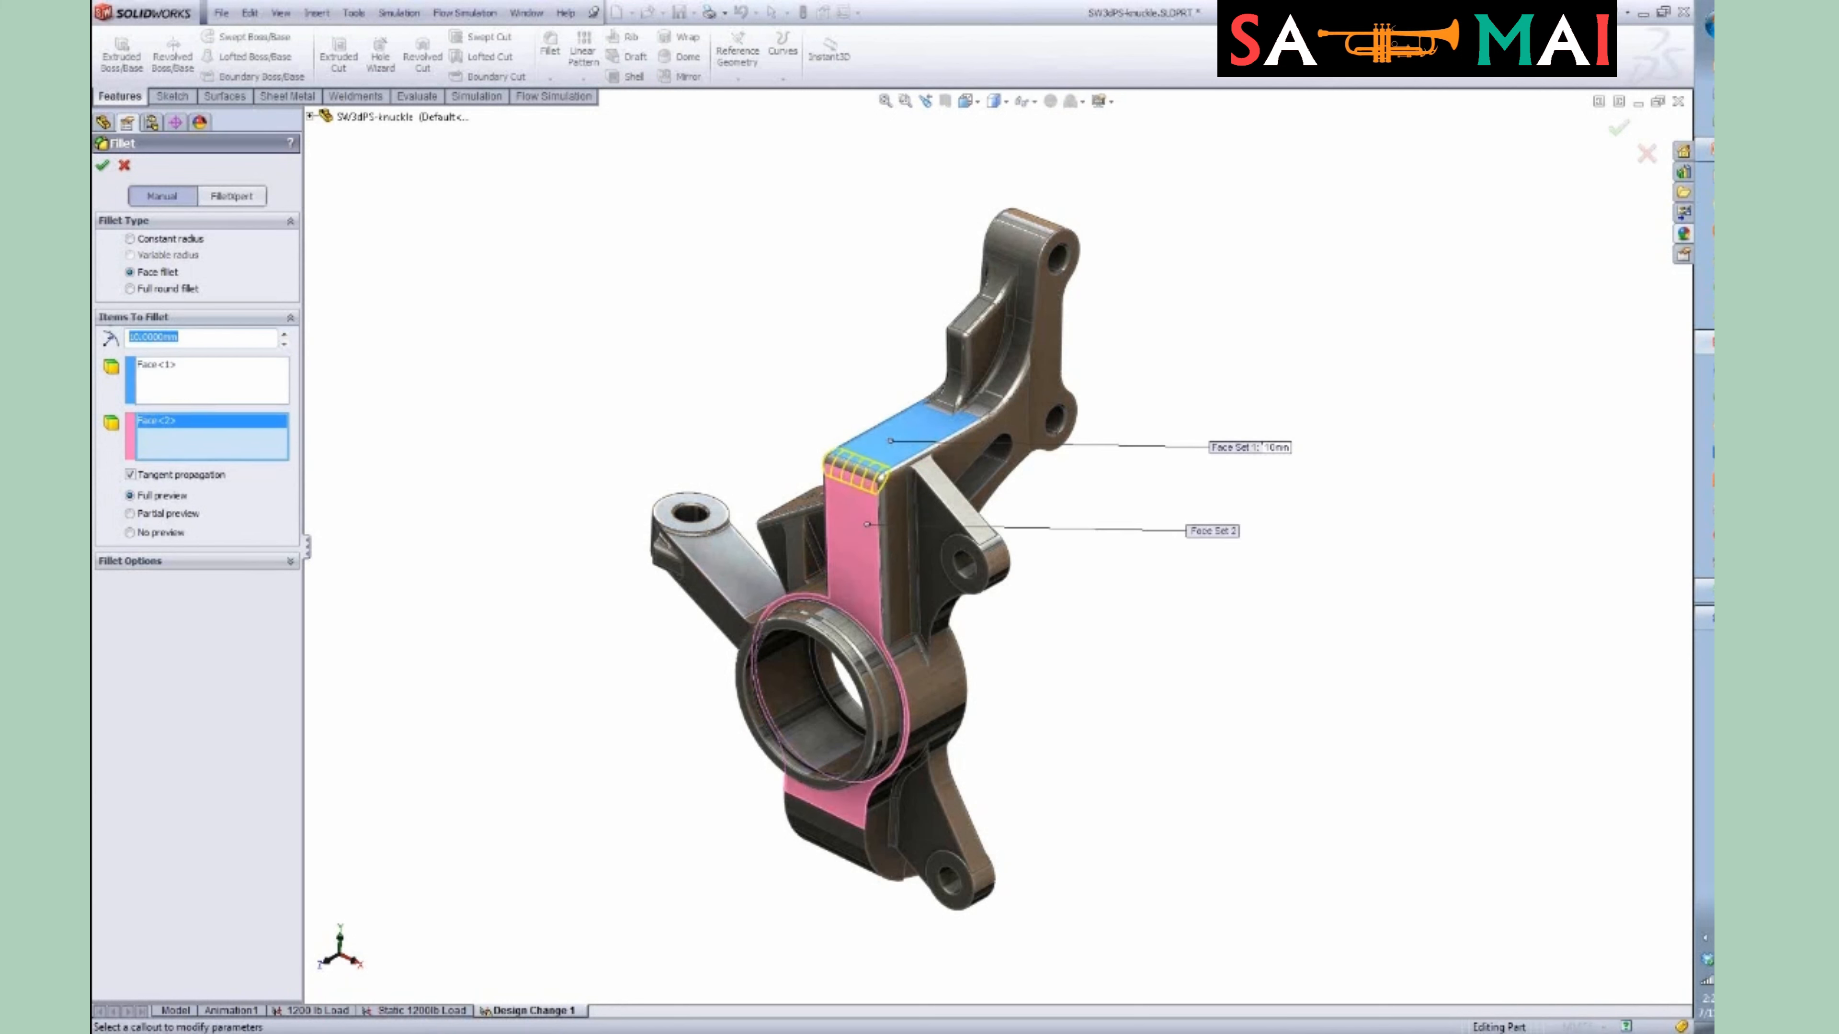
pyautogui.write('15')
pyautogui.press('Return')
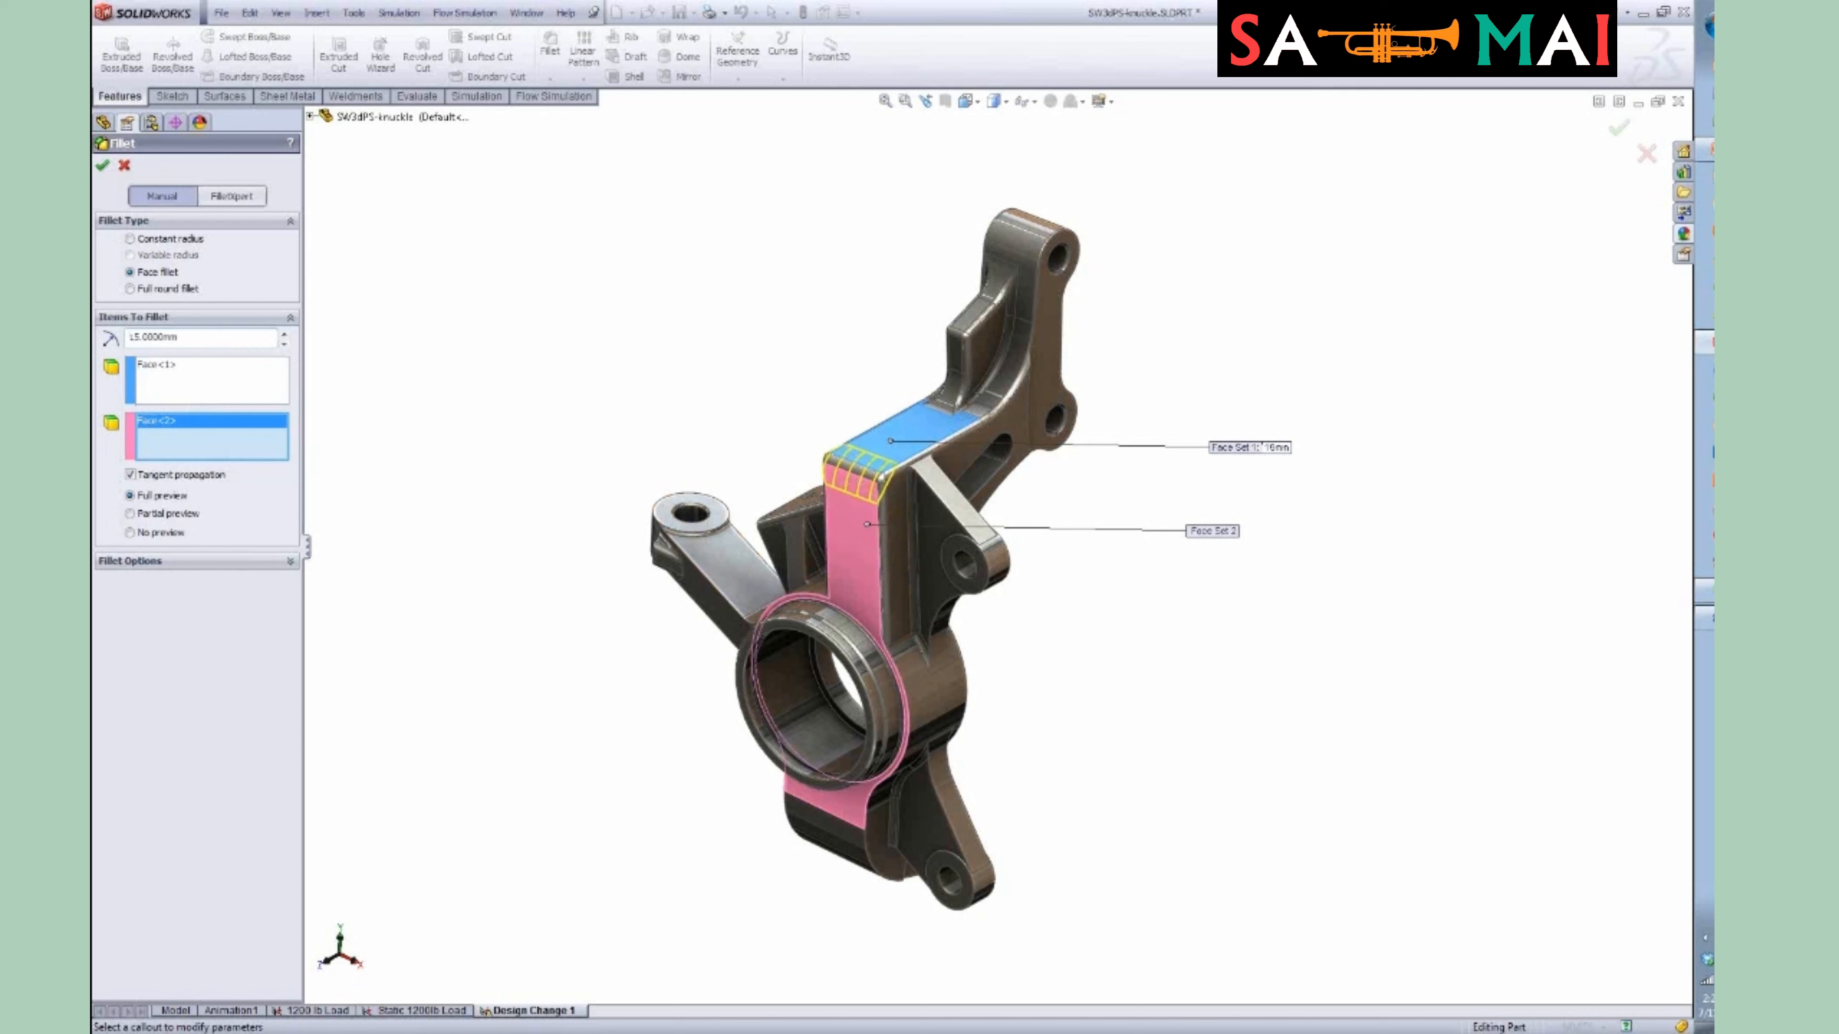
pyautogui.click(102, 165)
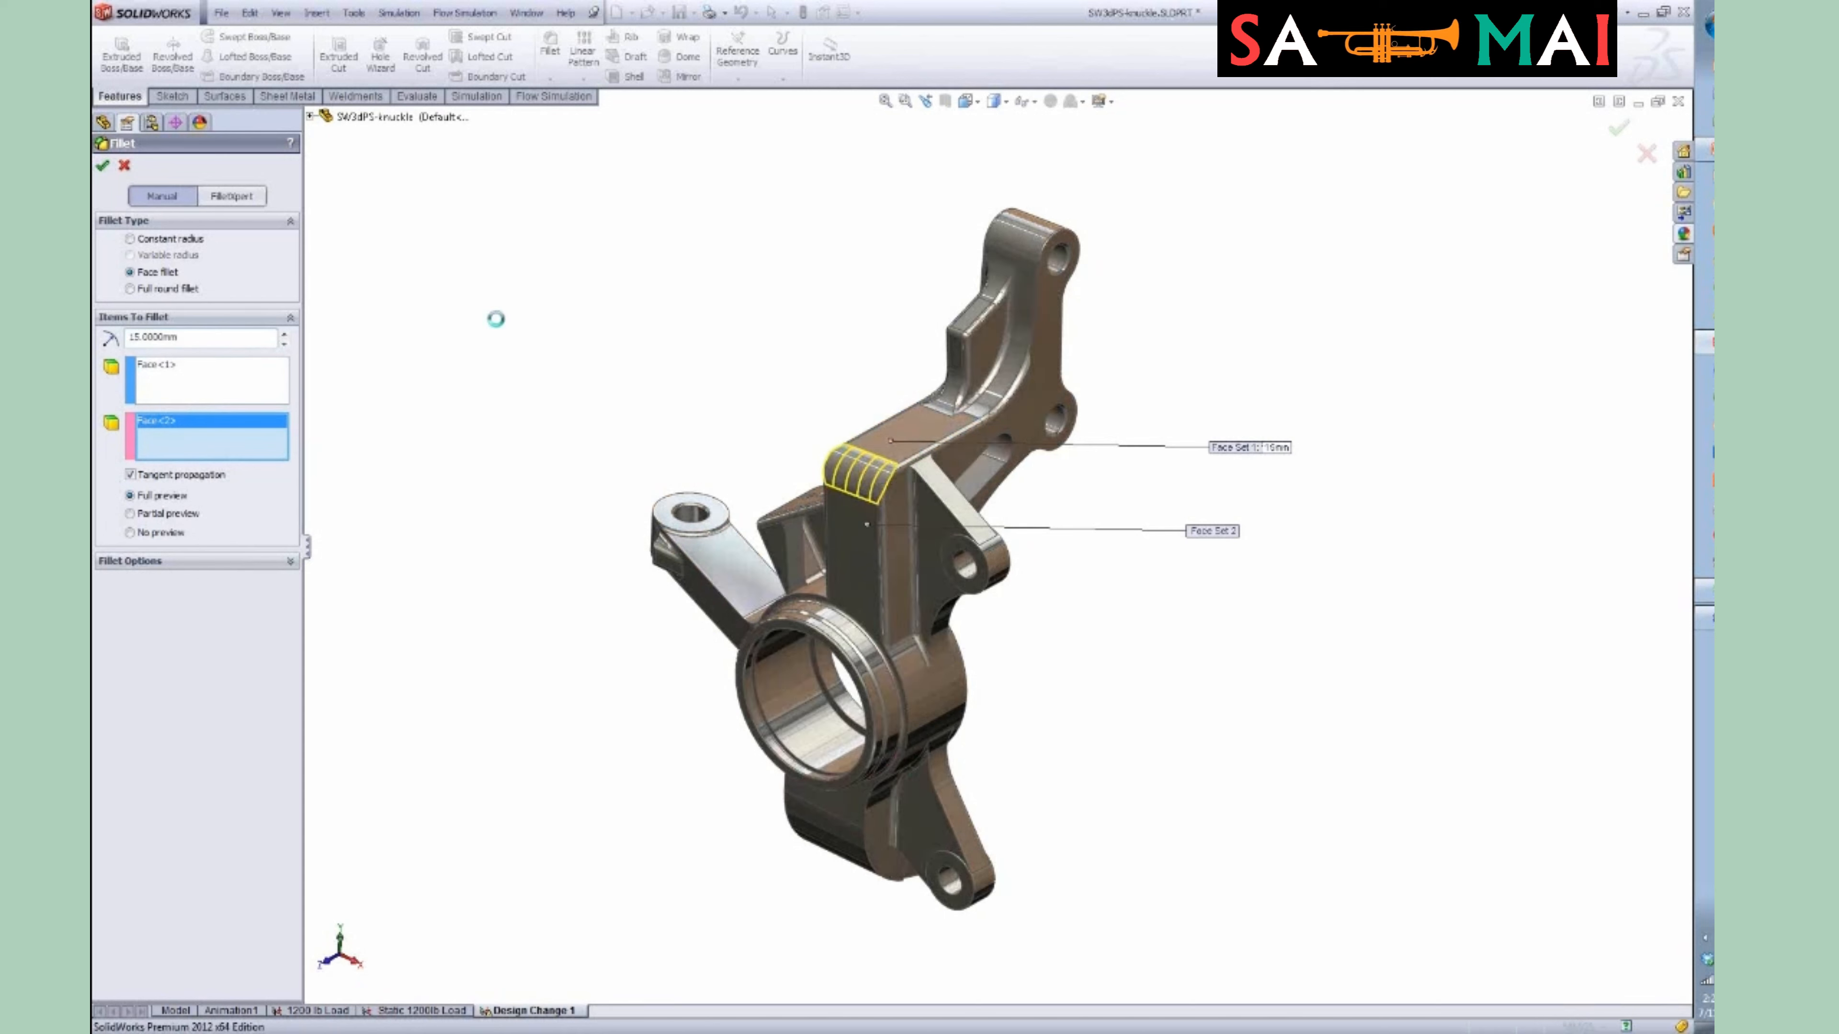
pyautogui.moveTo(666, 391)
pyautogui.mouseDown(button='middle')
pyautogui.moveTo(656, 336)
pyautogui.moveTo(538, 276)
pyautogui.moveTo(649, 320)
pyautogui.moveTo(522, 250)
pyautogui.moveTo(637, 278)
pyautogui.moveTo(669, 329)
pyautogui.mouseUp(button='middle')
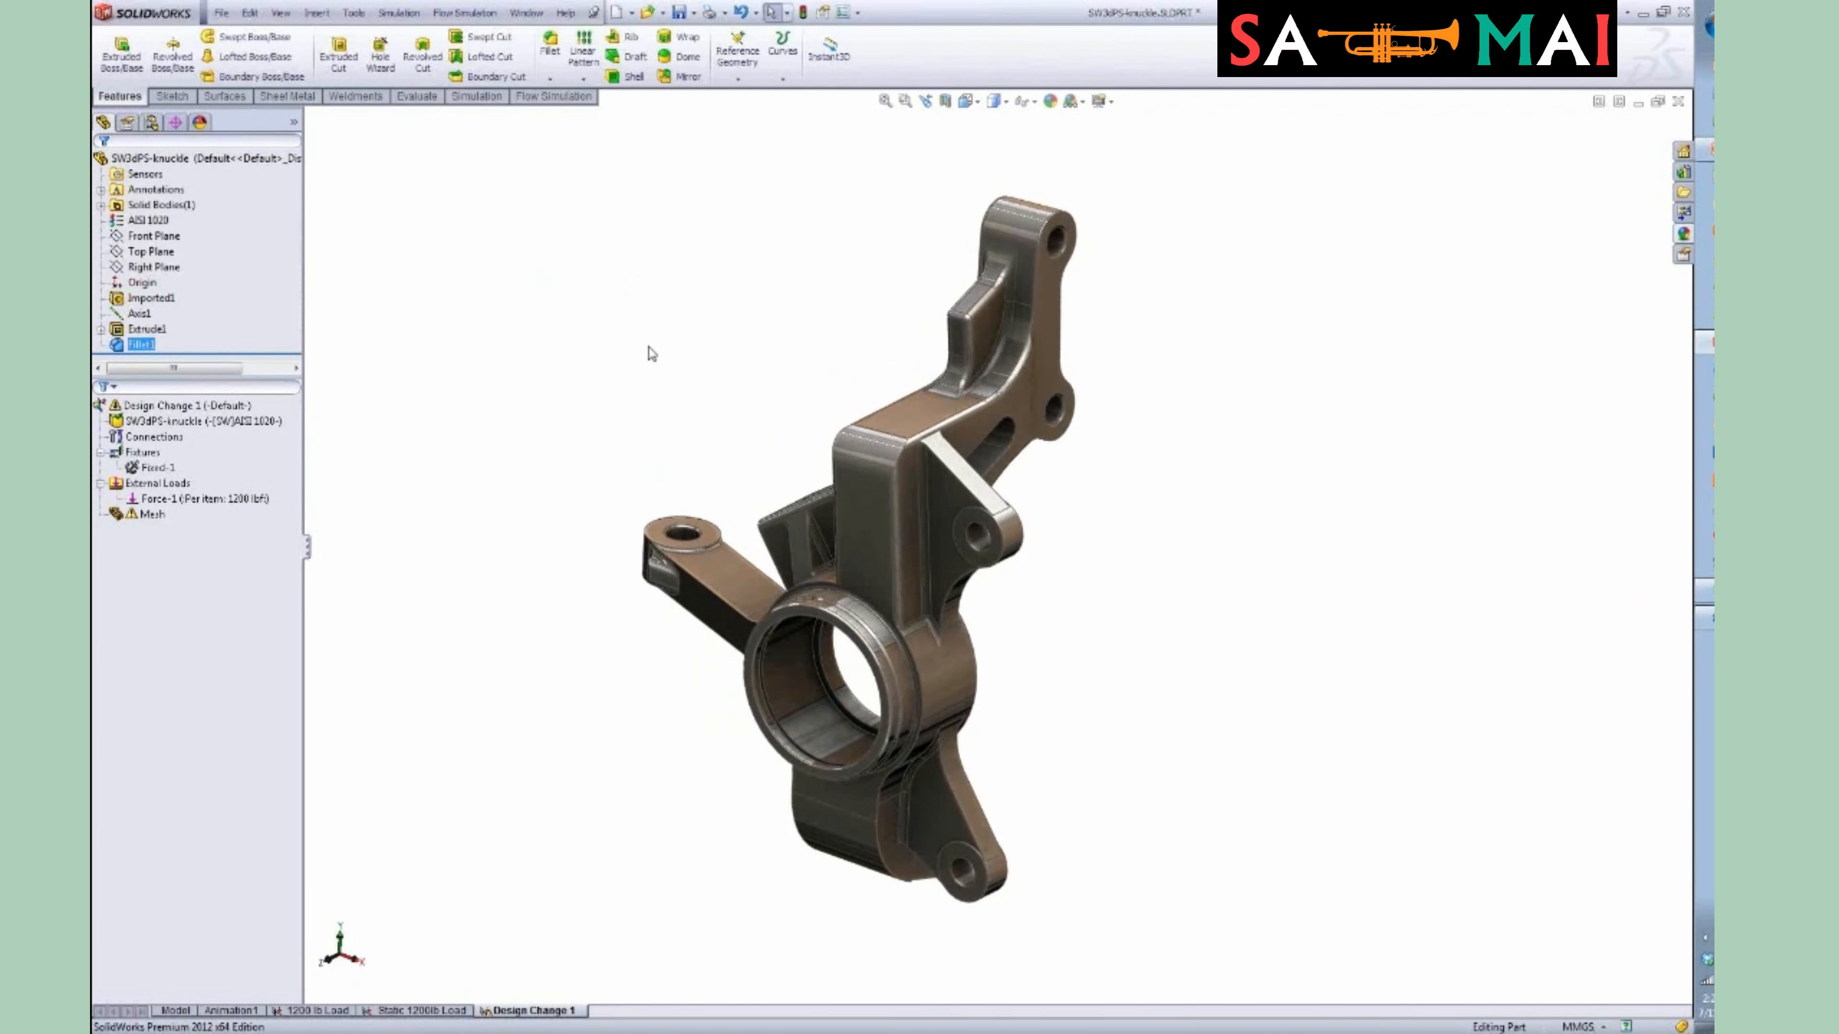
# Mesh the modified knuckle in the Design Change 1 study and inspect the mesh around the new slot and fillet.
pyautogui.rightClick(128, 513)
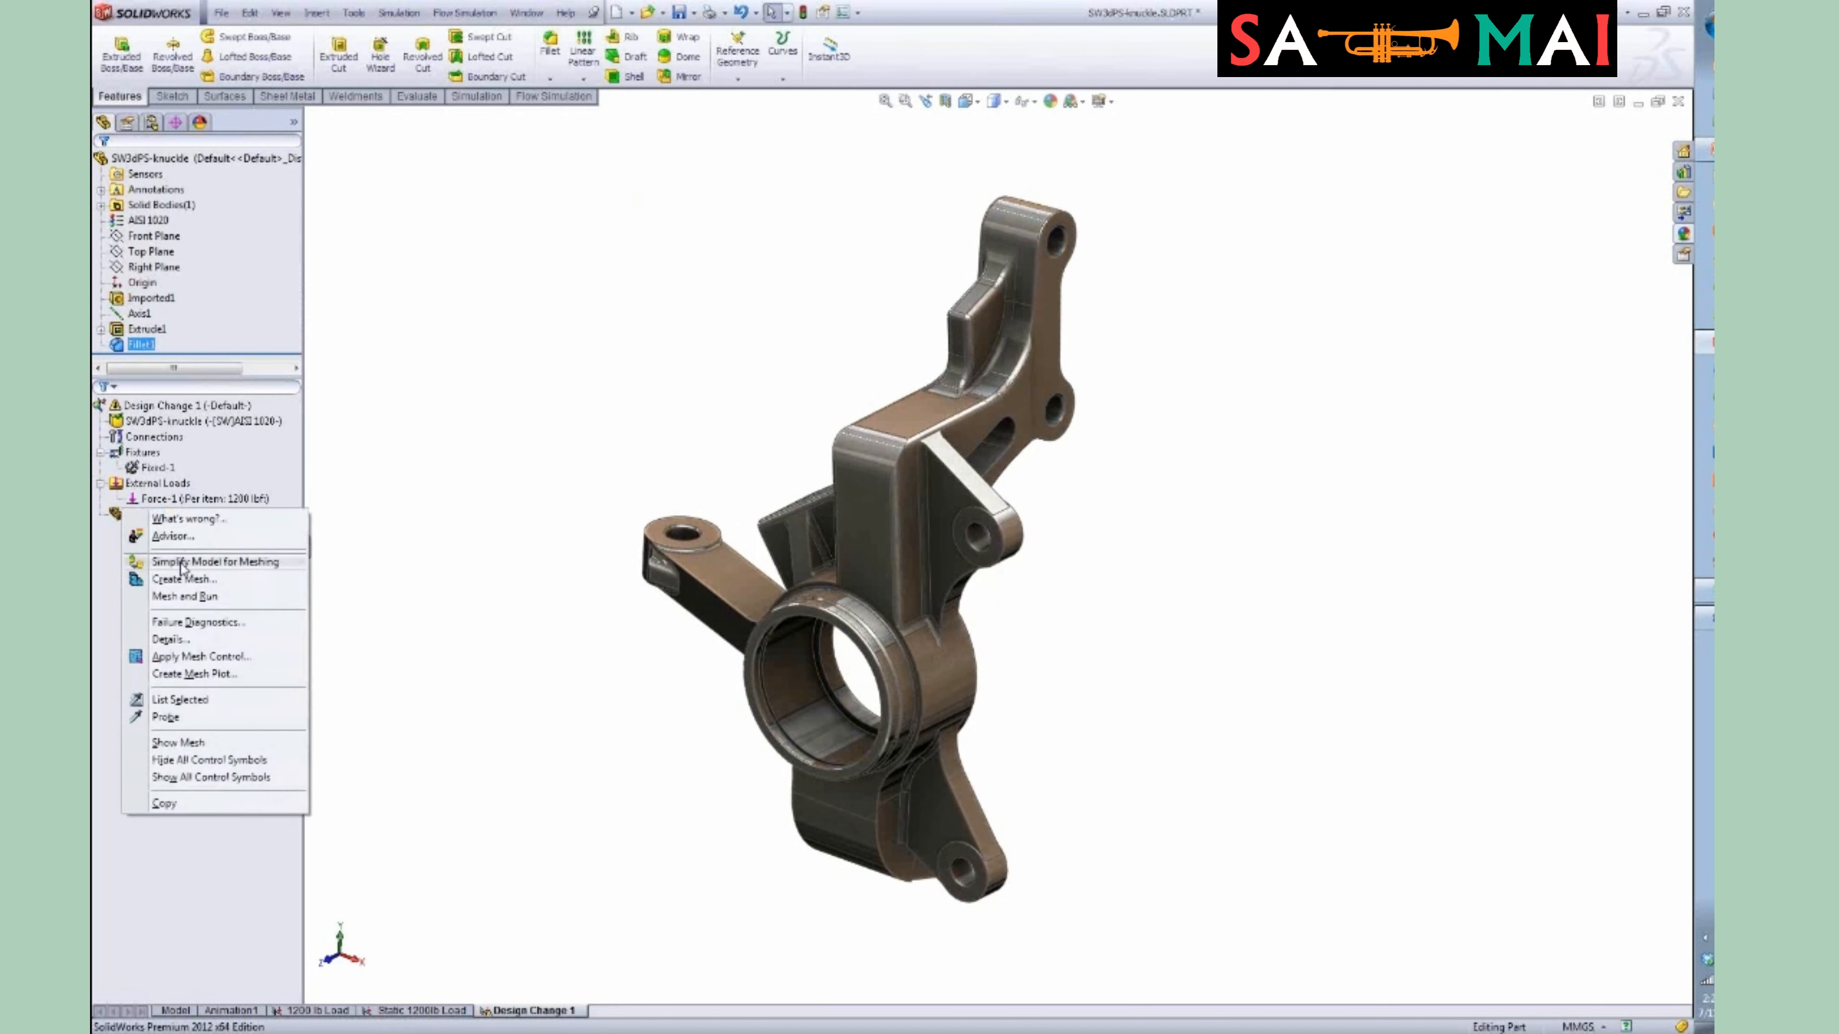
pyautogui.click(181, 579)
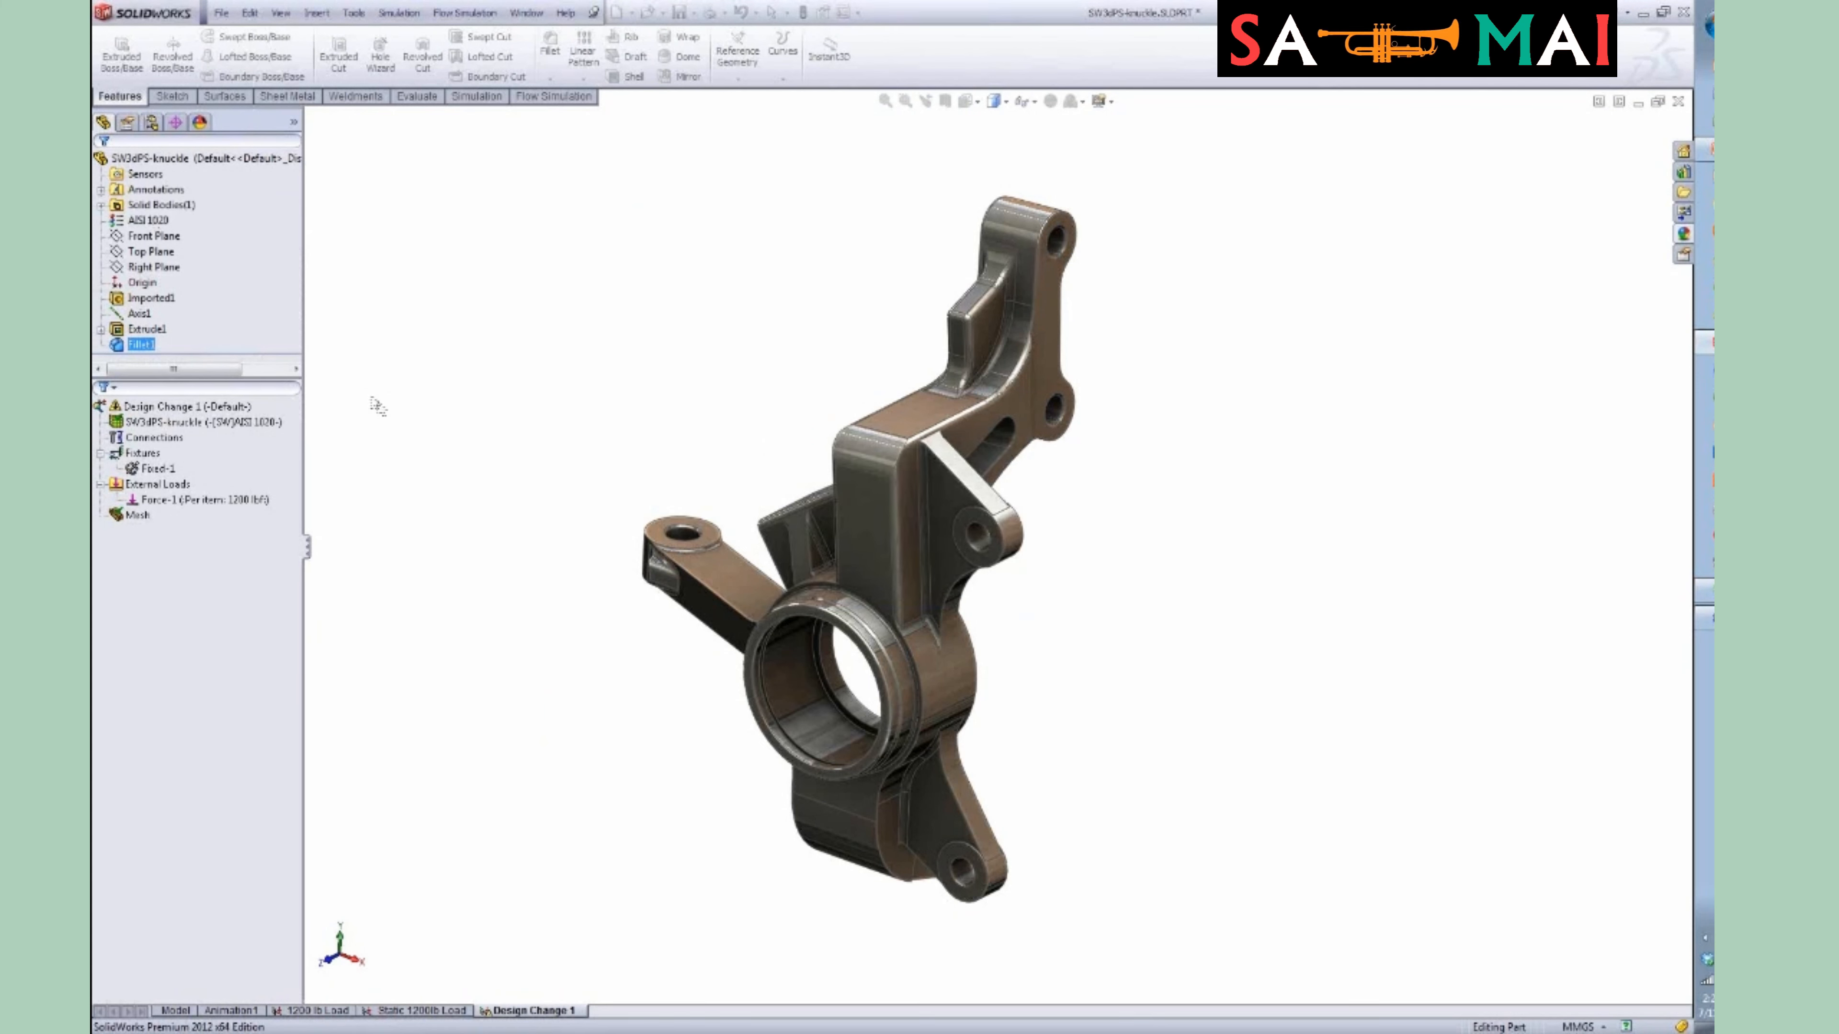
pyautogui.moveTo(1170, 645); pyautogui.dragTo(928, 440, button='middle')
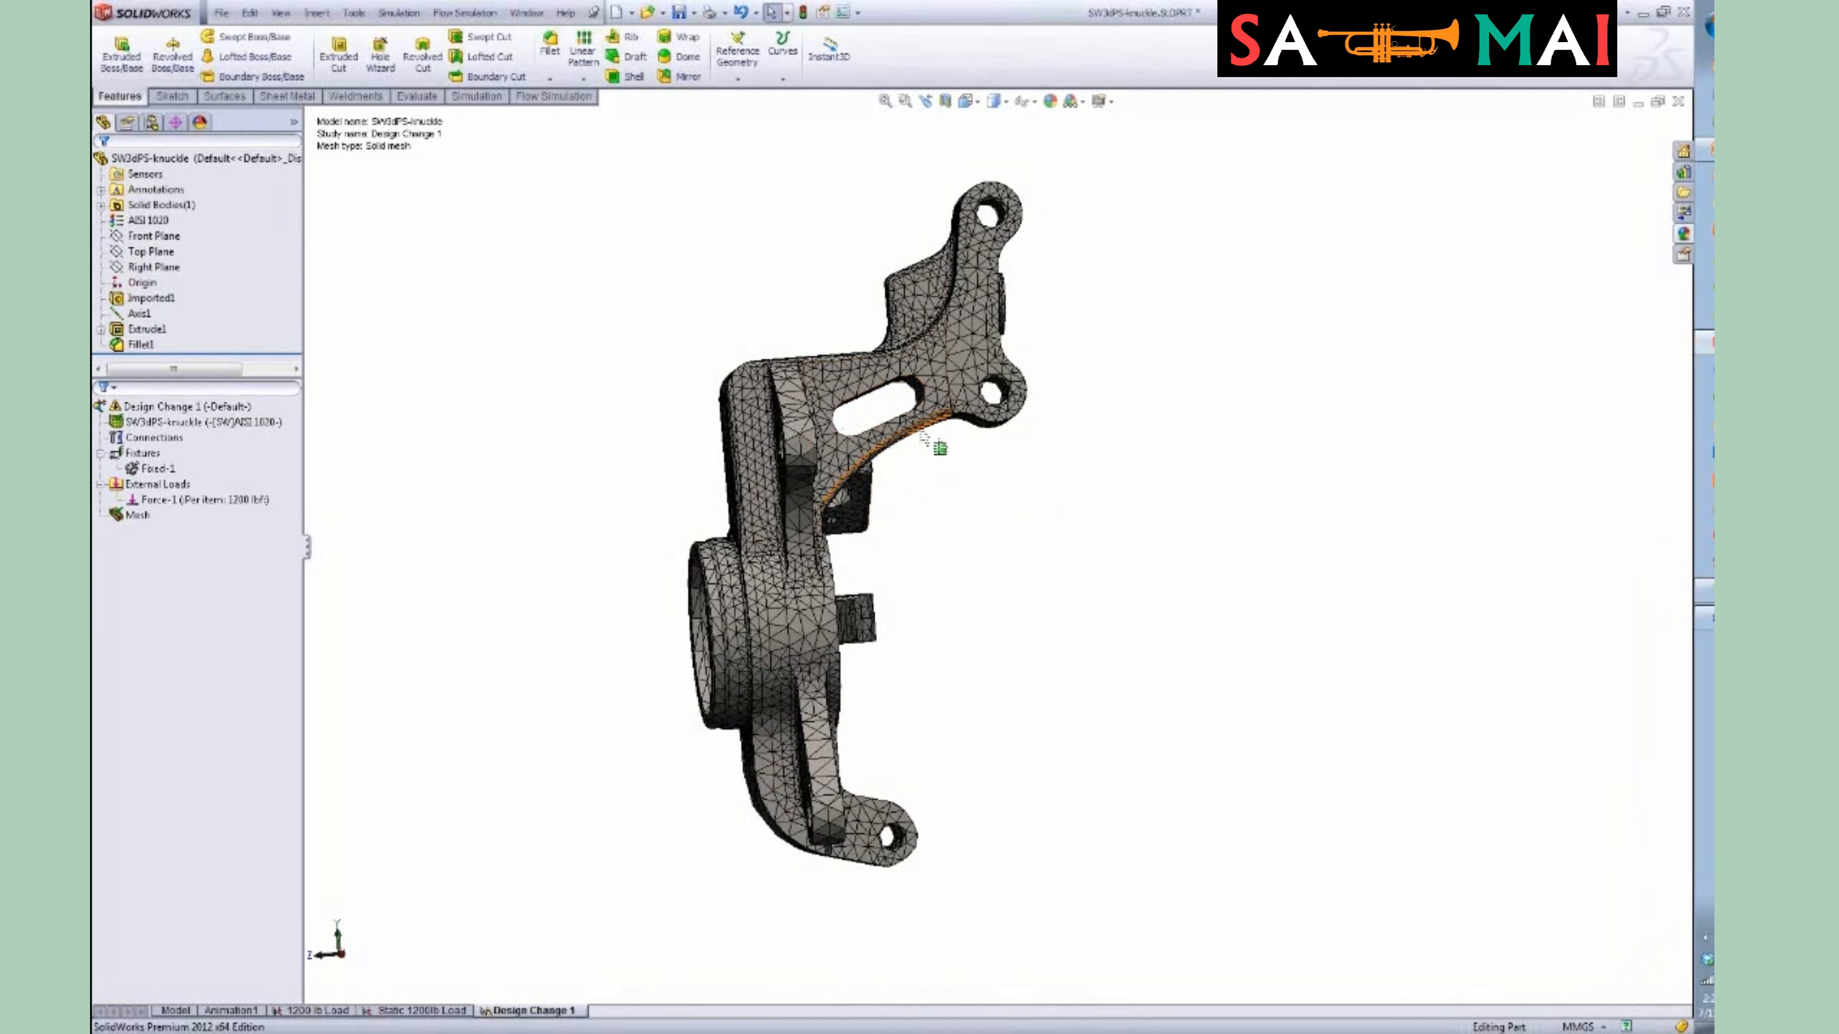
pyautogui.moveTo(1055, 579); pyautogui.dragTo(724, 635, button='middle')
# Run the Design Change 1 study and examine the von Mises stress distribution across the knuckle.
pyautogui.rightClick(231, 407)
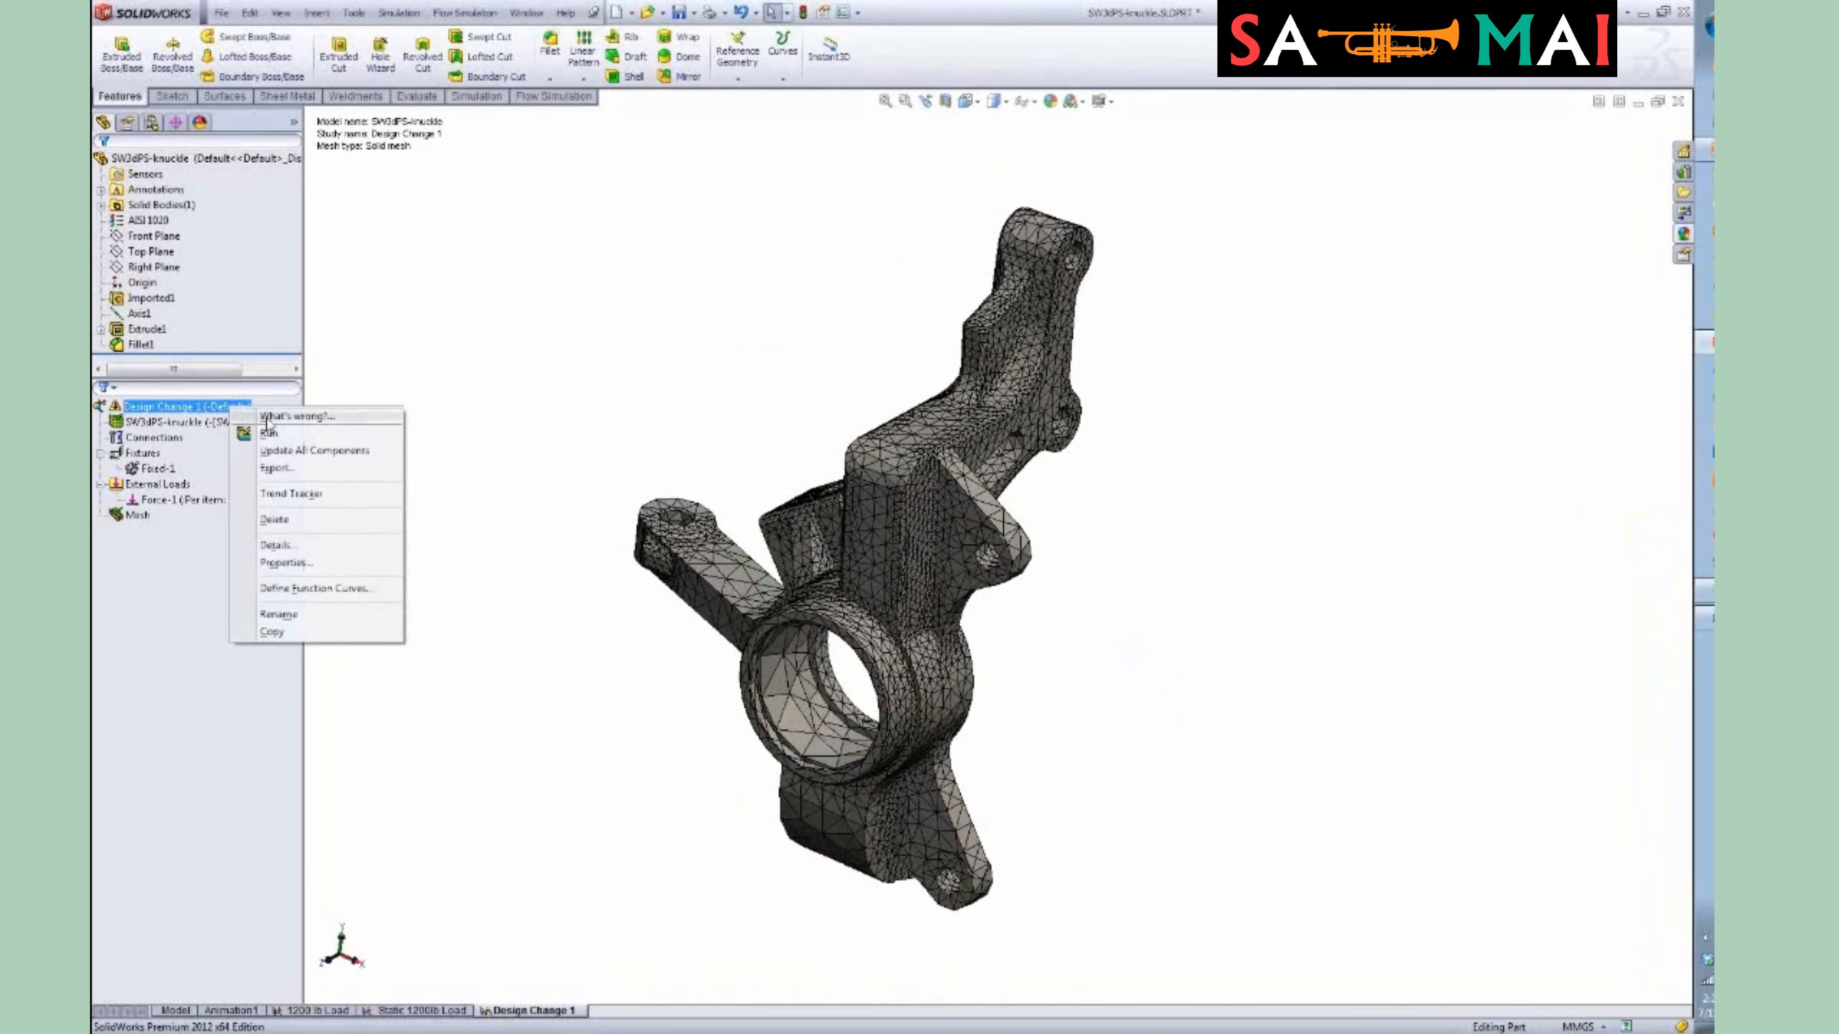
pyautogui.click(269, 433)
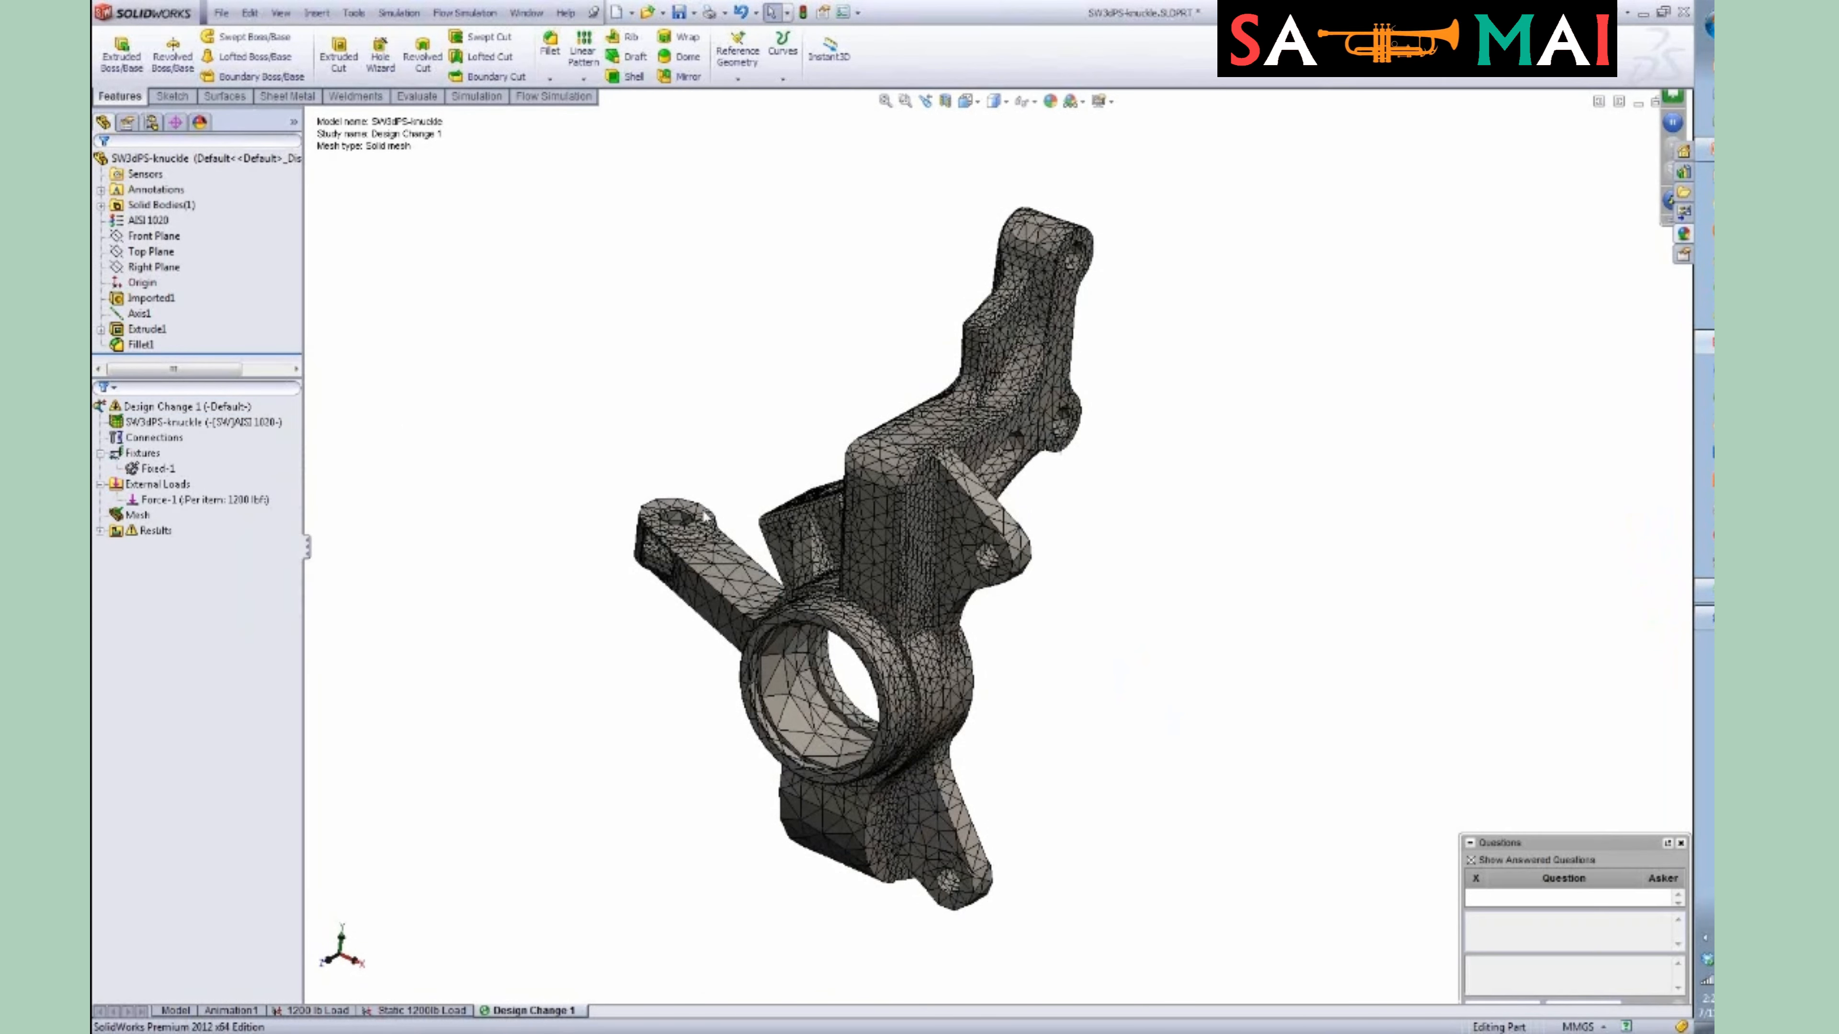
pyautogui.moveTo(1182, 645); pyautogui.dragTo(1205, 554, button='middle')
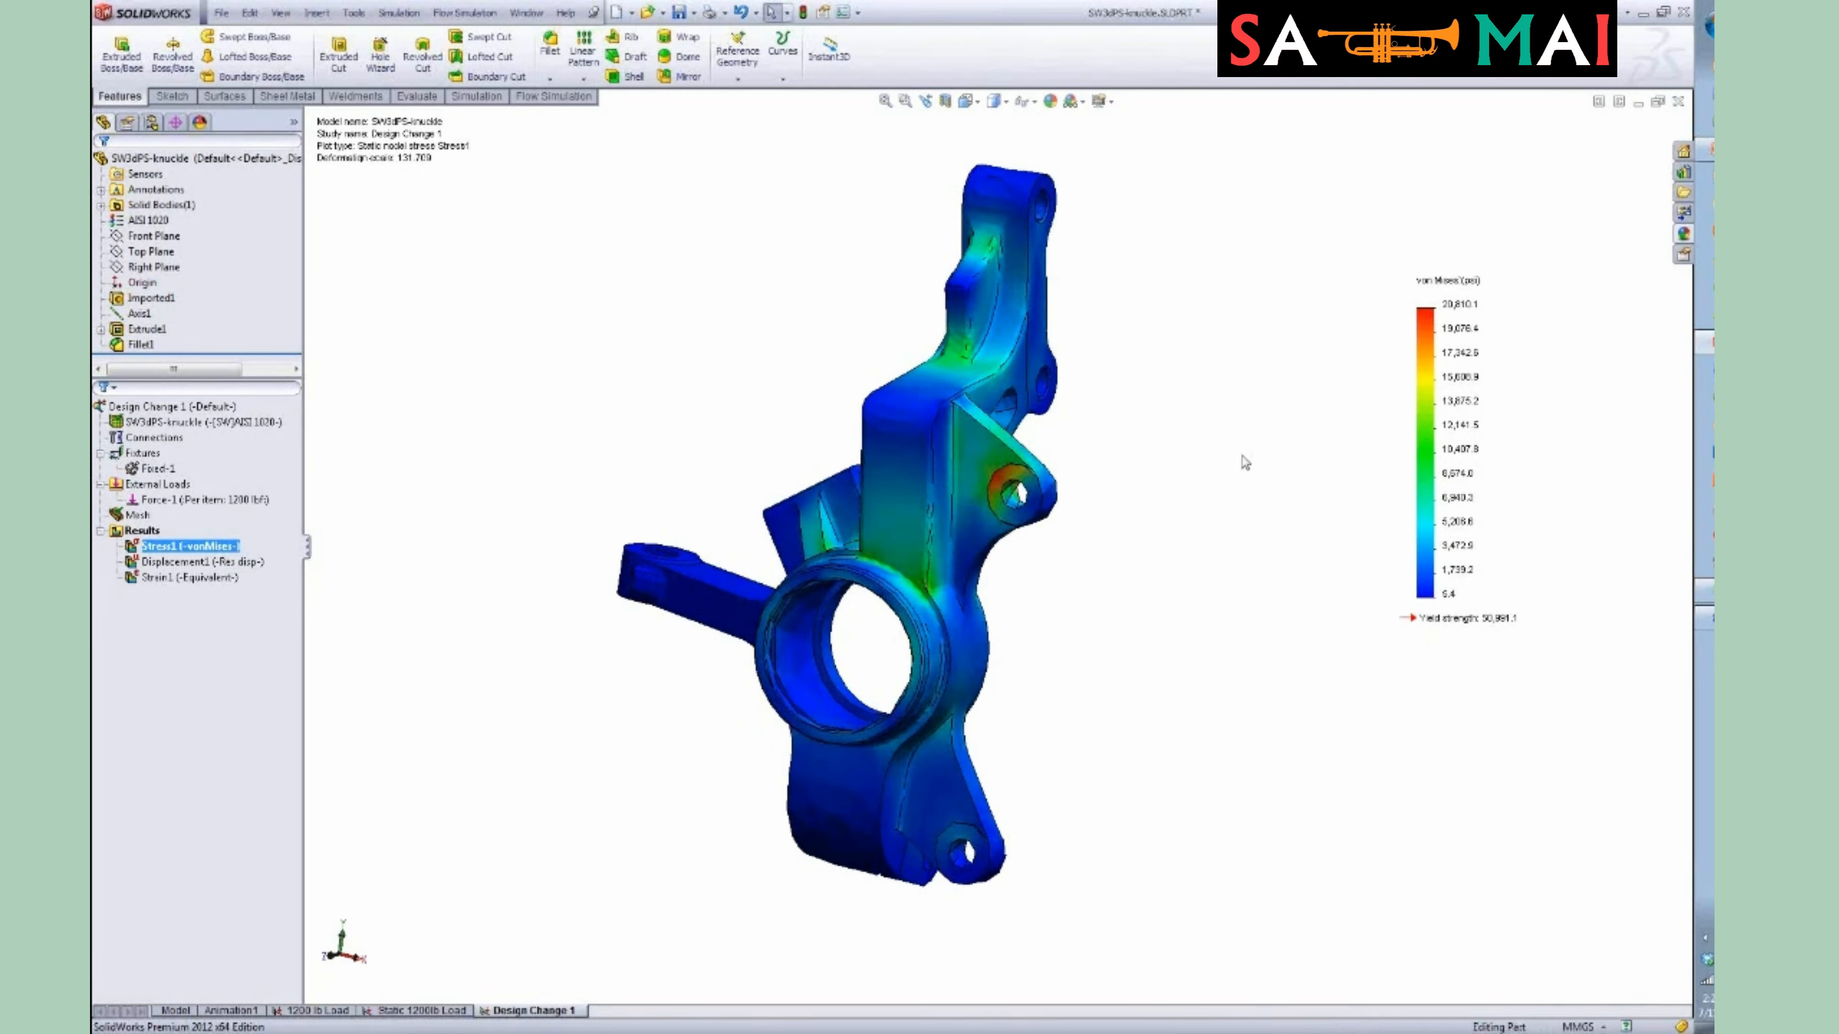
pyautogui.moveTo(1170, 644)
pyautogui.mouseDown(button='middle')
pyautogui.moveTo(1169, 625)
pyautogui.moveTo(1107, 612)
pyautogui.moveTo(1101, 571)
pyautogui.moveTo(1137, 657)
pyautogui.mouseUp(button='middle')
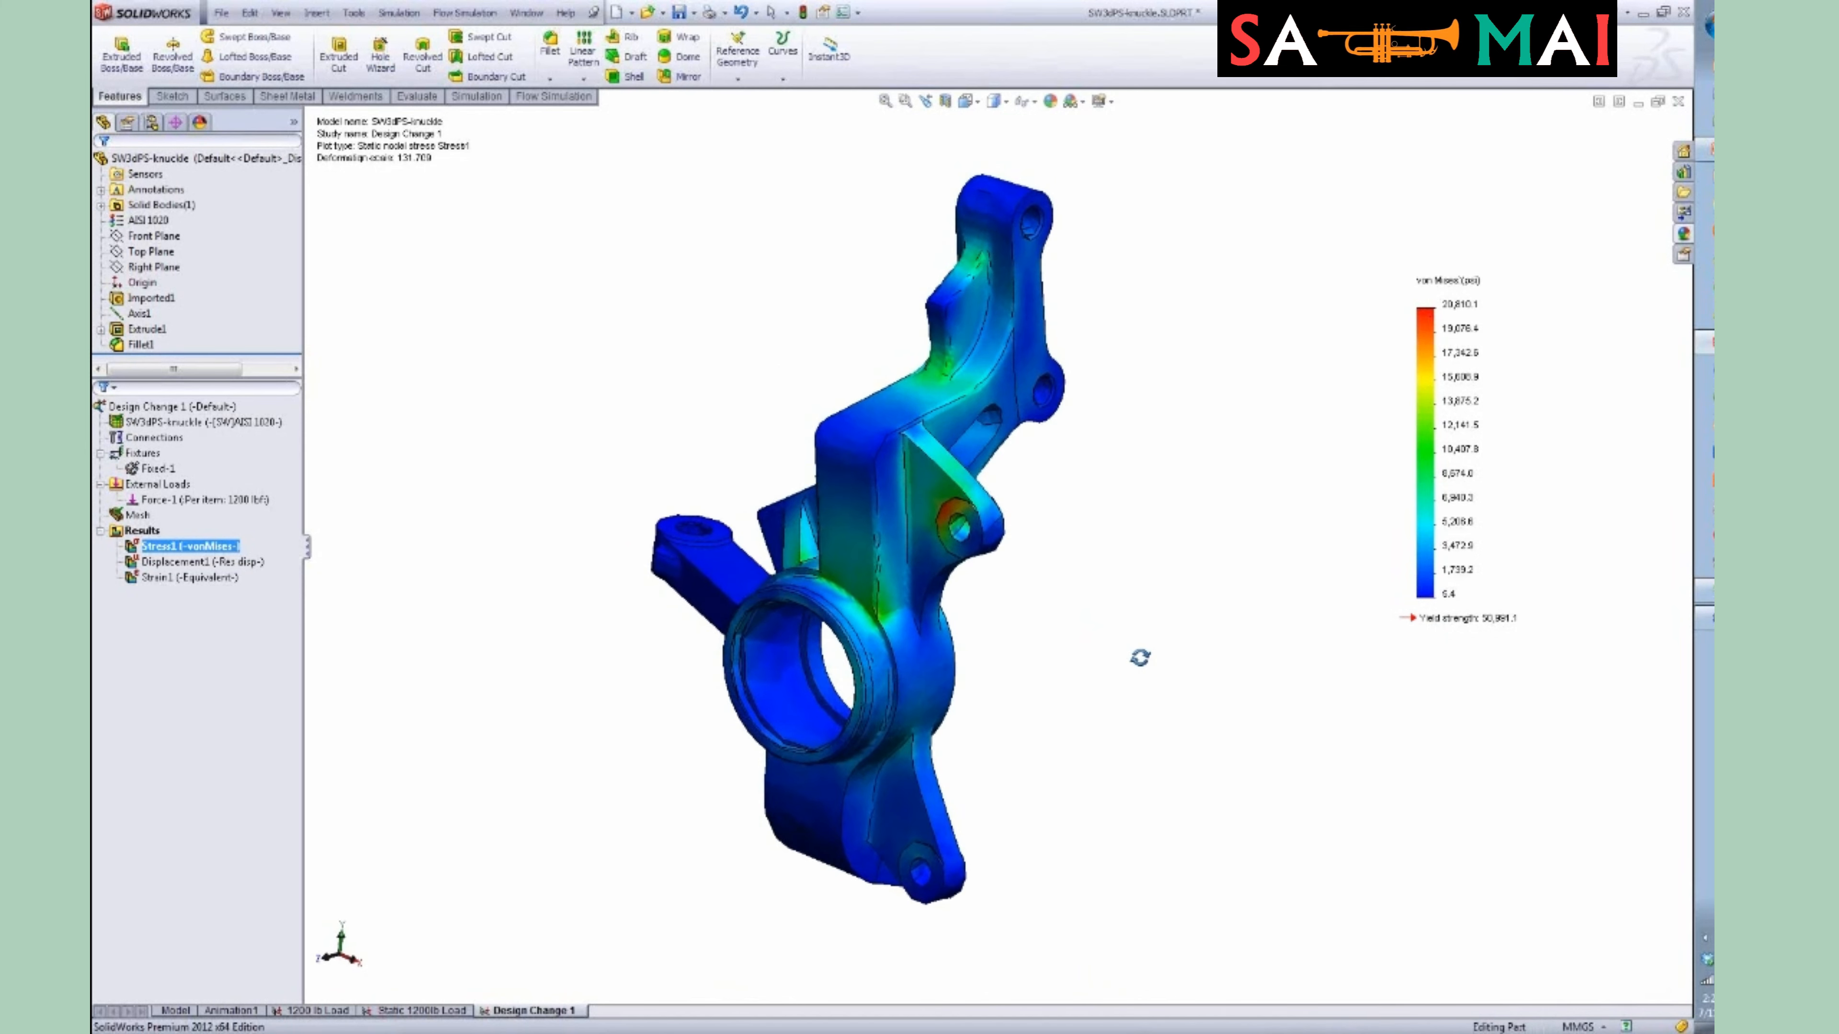
pyautogui.moveTo(1097, 571); pyautogui.dragTo(1081, 610, button='middle')
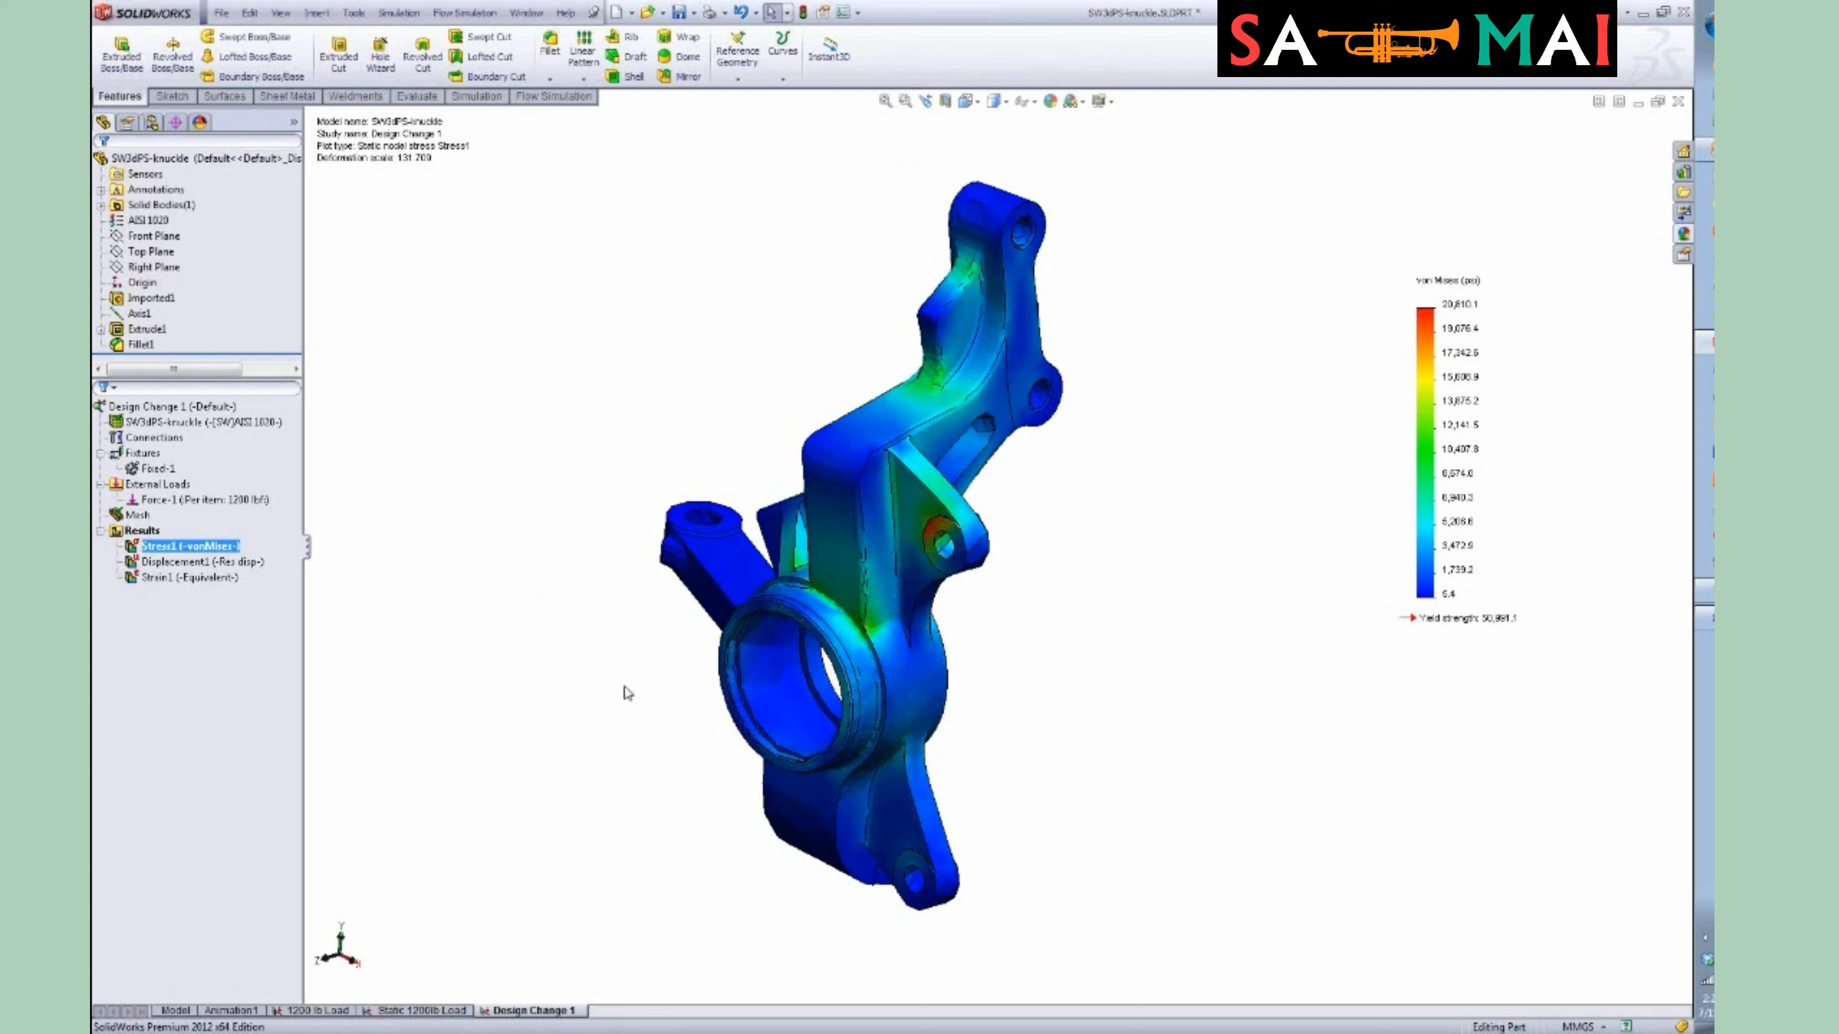
pyautogui.moveTo(1047, 792)
pyautogui.mouseDown(button='middle')
pyautogui.moveTo(822, 742)
pyautogui.moveTo(1039, 748)
pyautogui.moveTo(1067, 768)
pyautogui.moveTo(1056, 789)
pyautogui.mouseUp(button='middle')
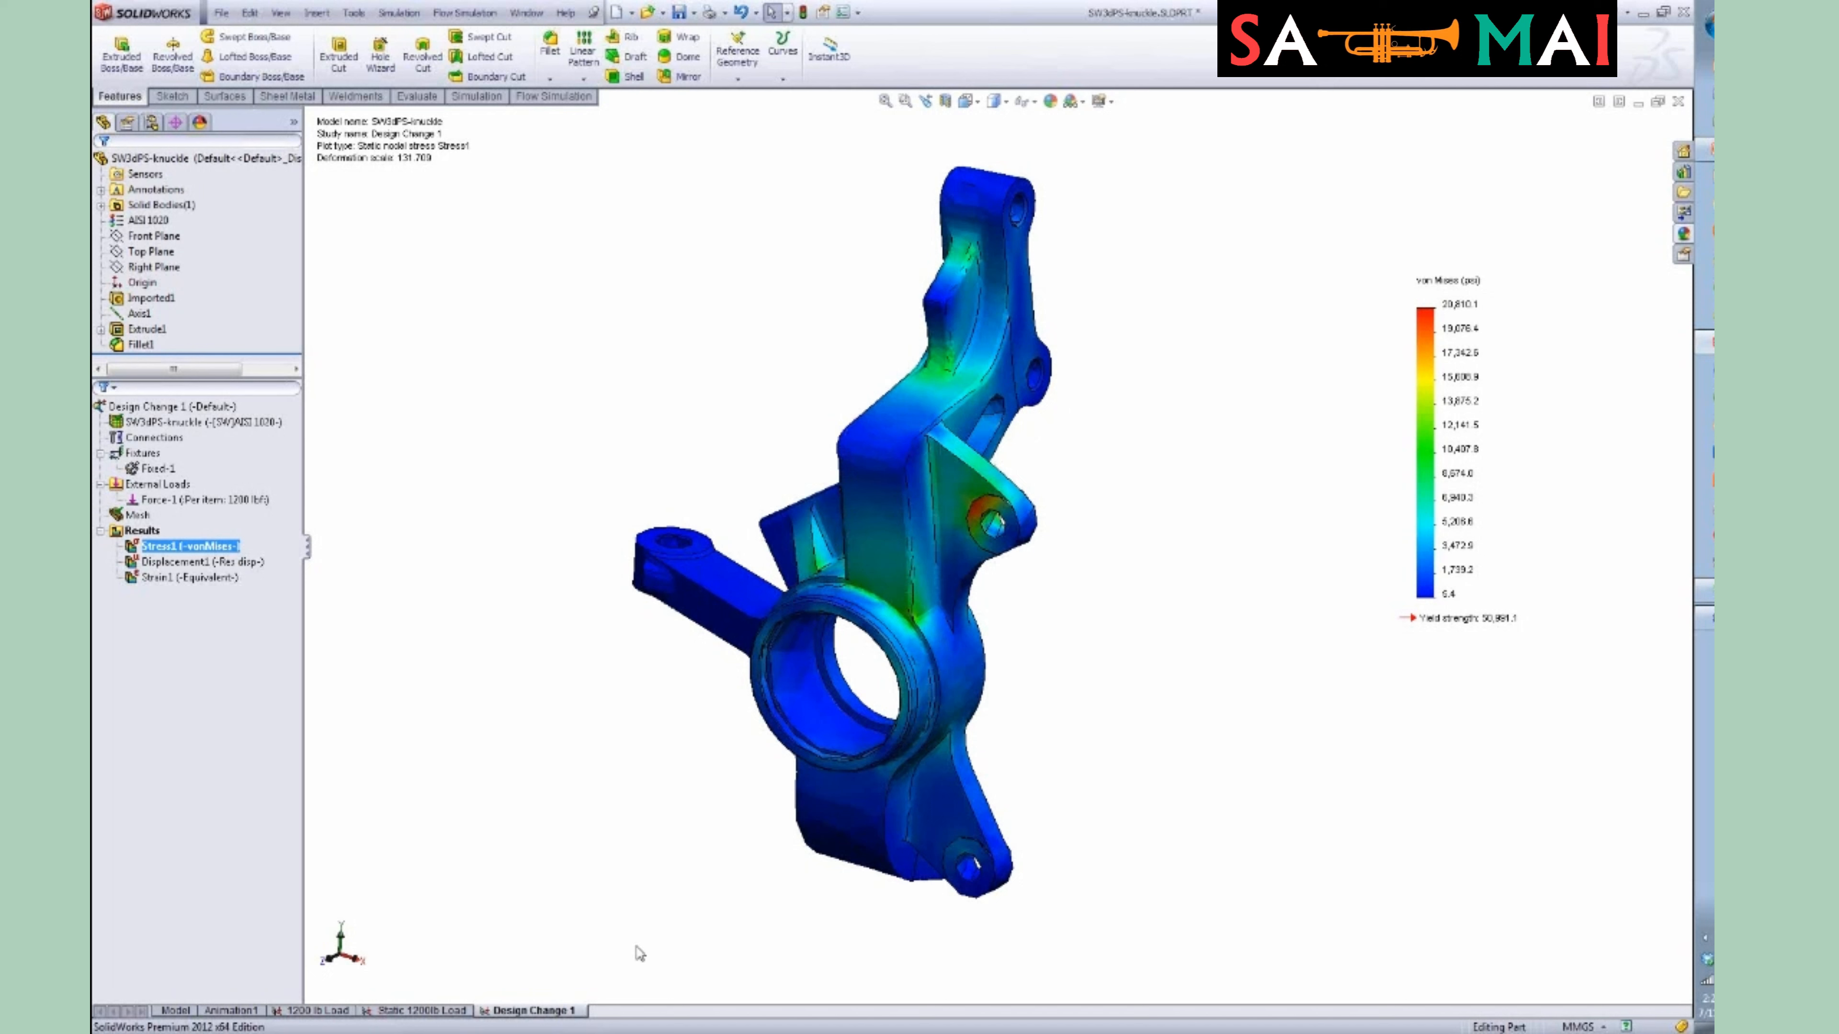
# Duplicate the Design Change 1 study under the name Design Change 2, using the Default configuration.
pyautogui.rightClick(574, 1017)
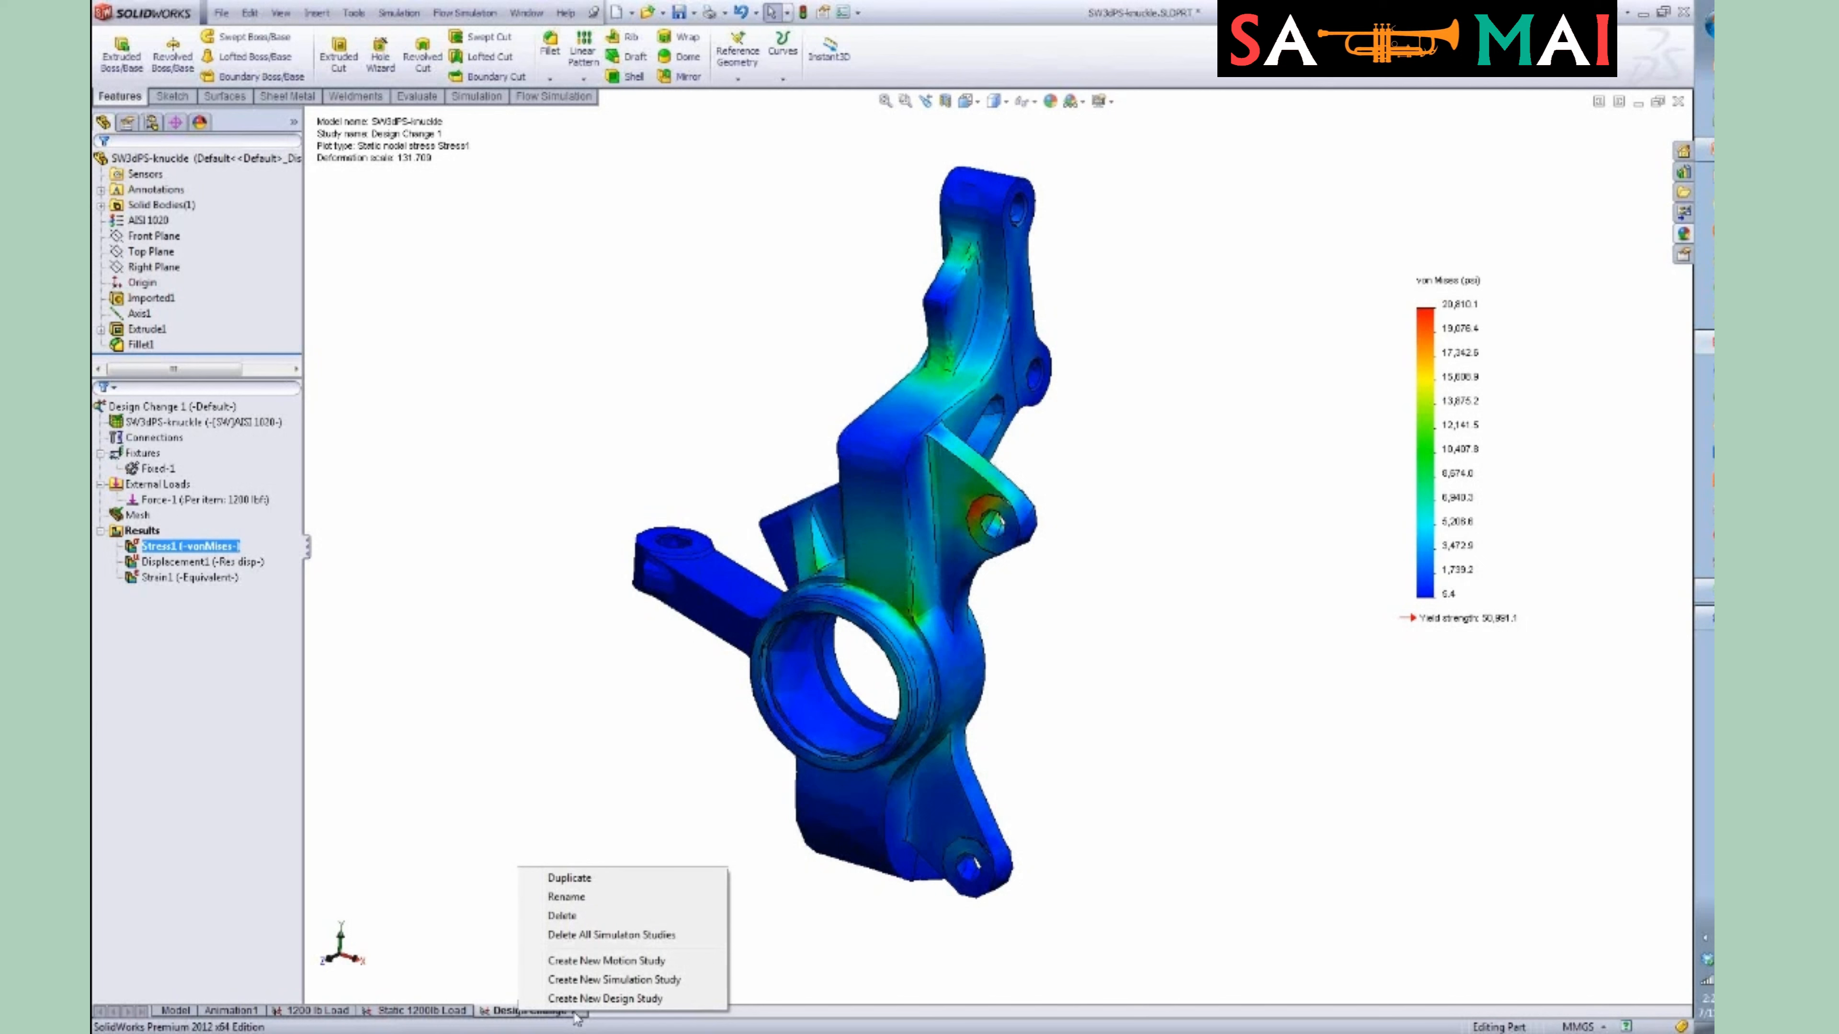
pyautogui.click(566, 879)
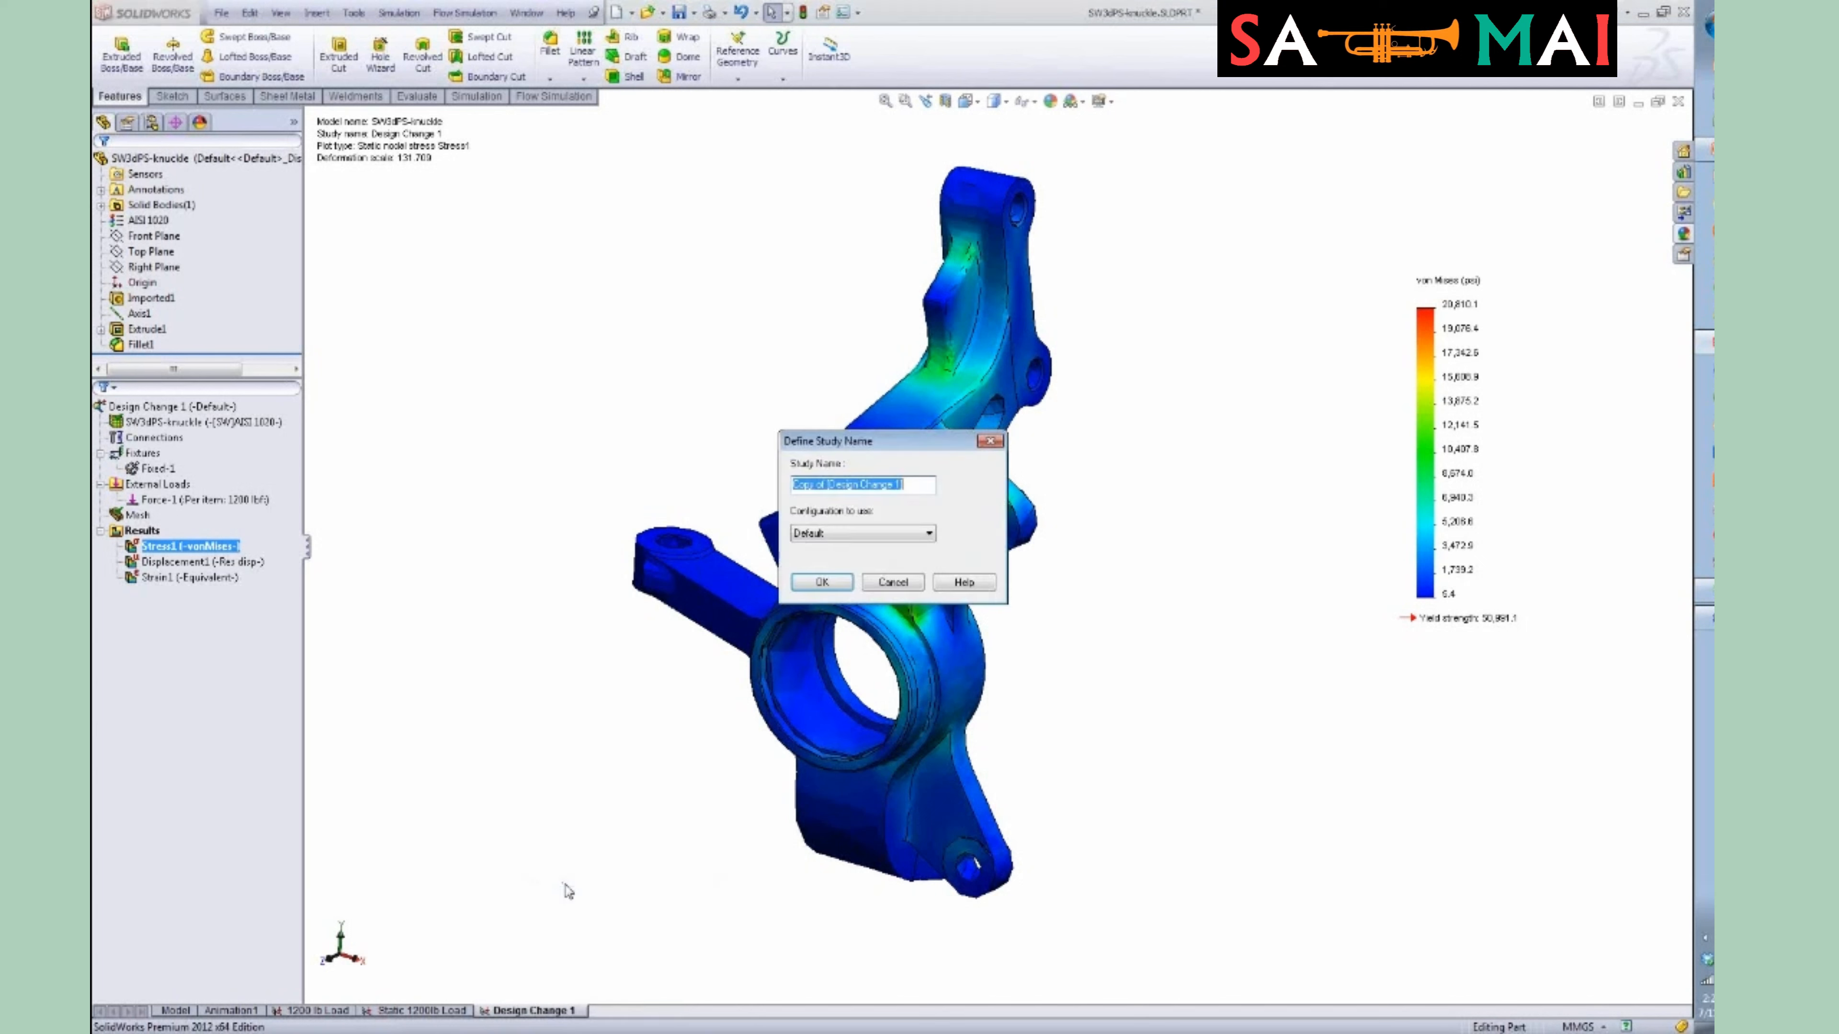
pyautogui.press('BackSpace')
pyautogui.write('D')
pyautogui.click(822, 582)
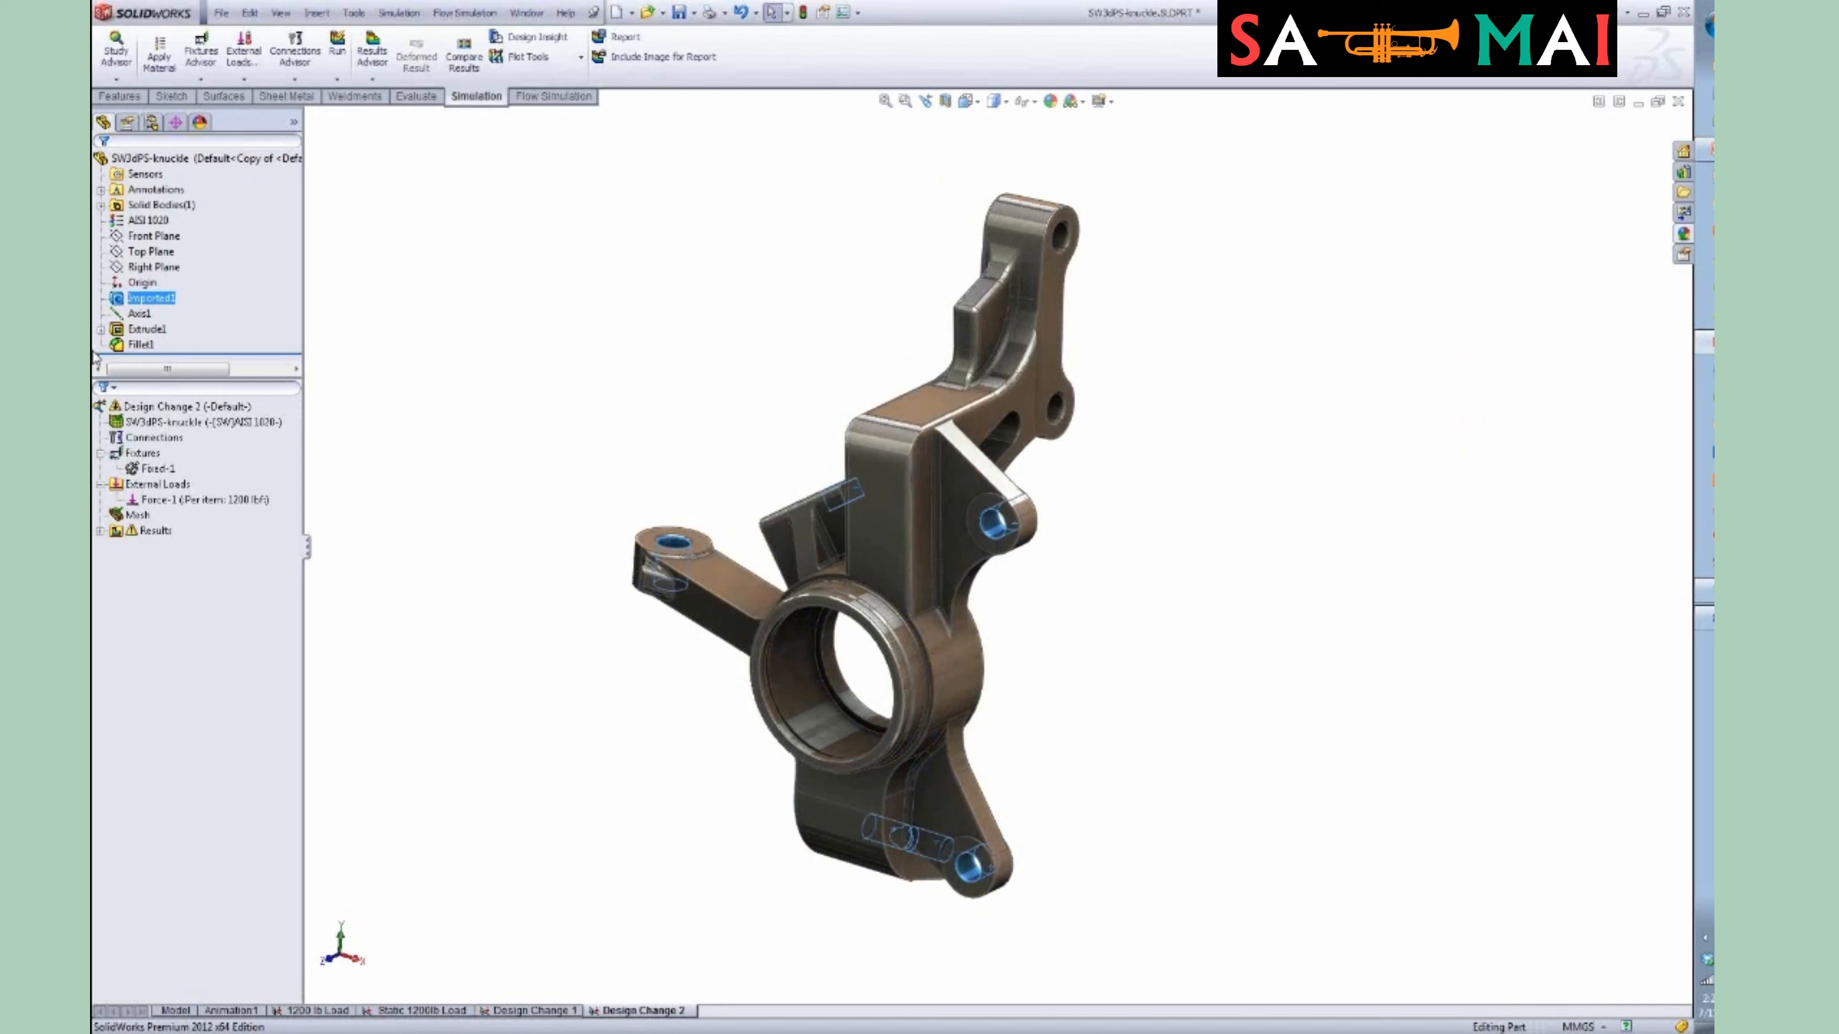
# Apply AISI 304 steel to the knuckle in the Design Change 2 study.
pyautogui.rightClick(255, 422)
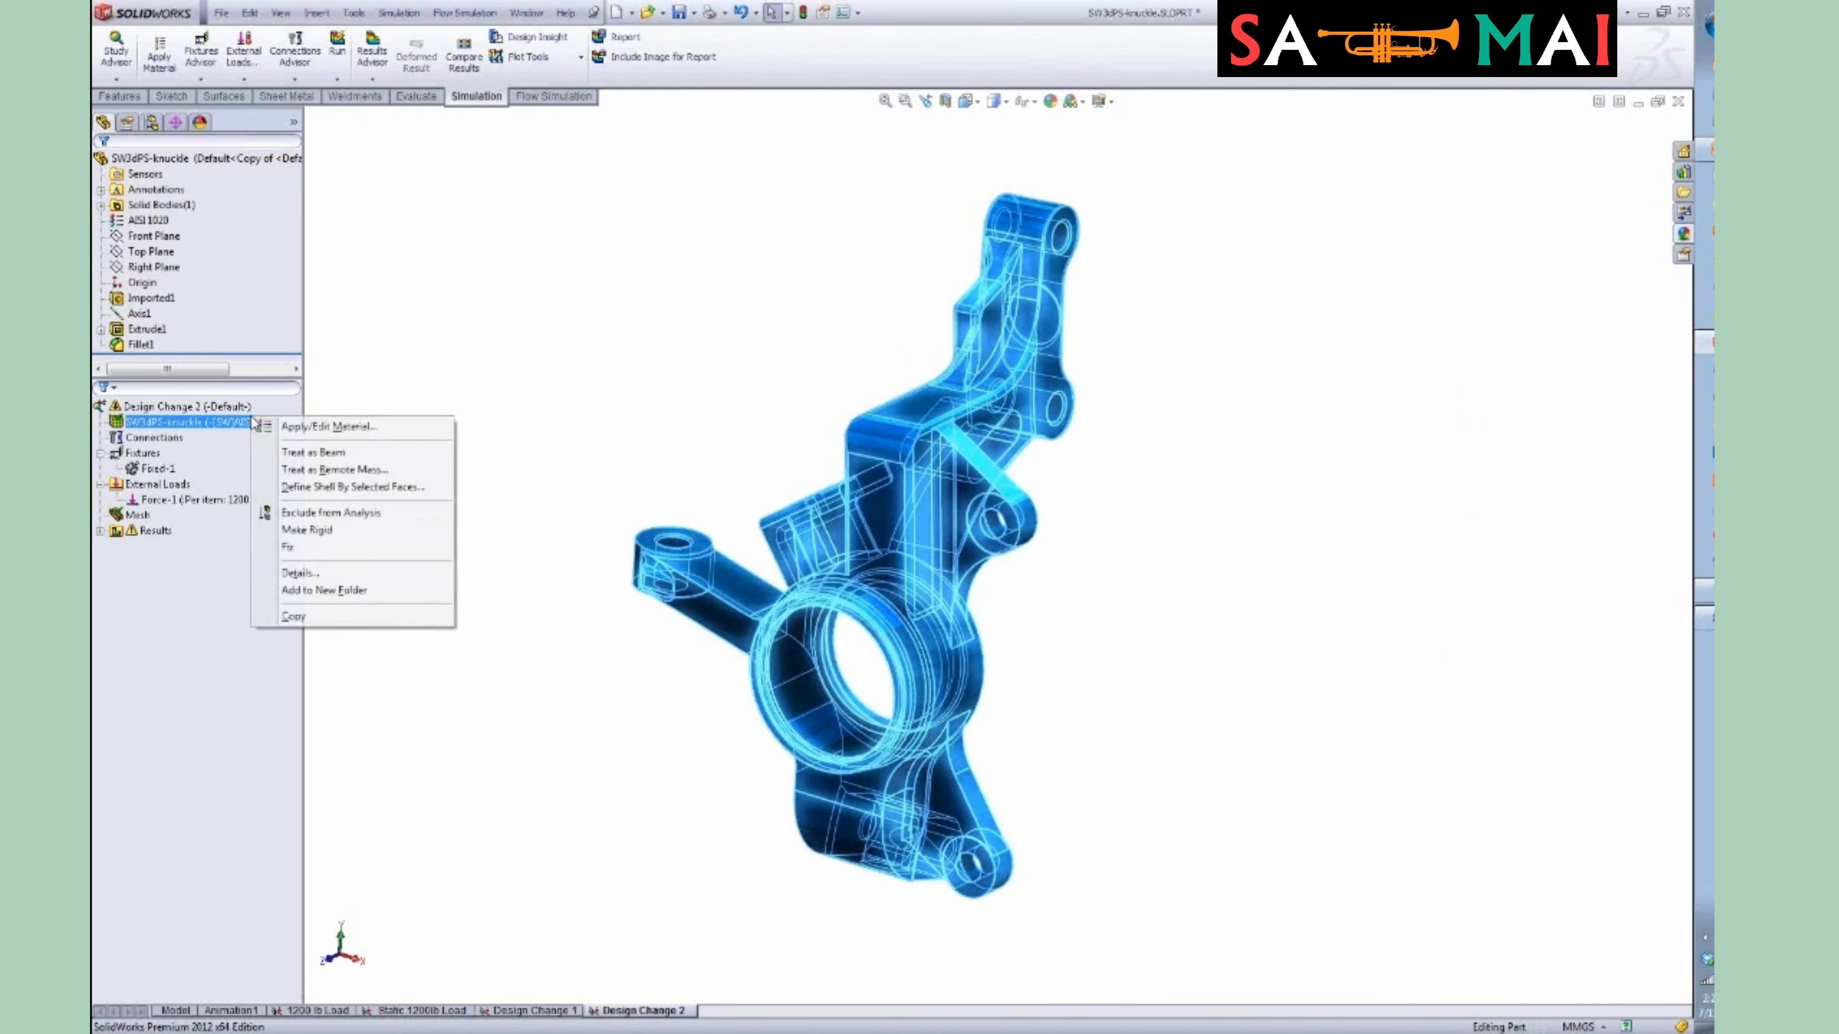
pyautogui.click(320, 427)
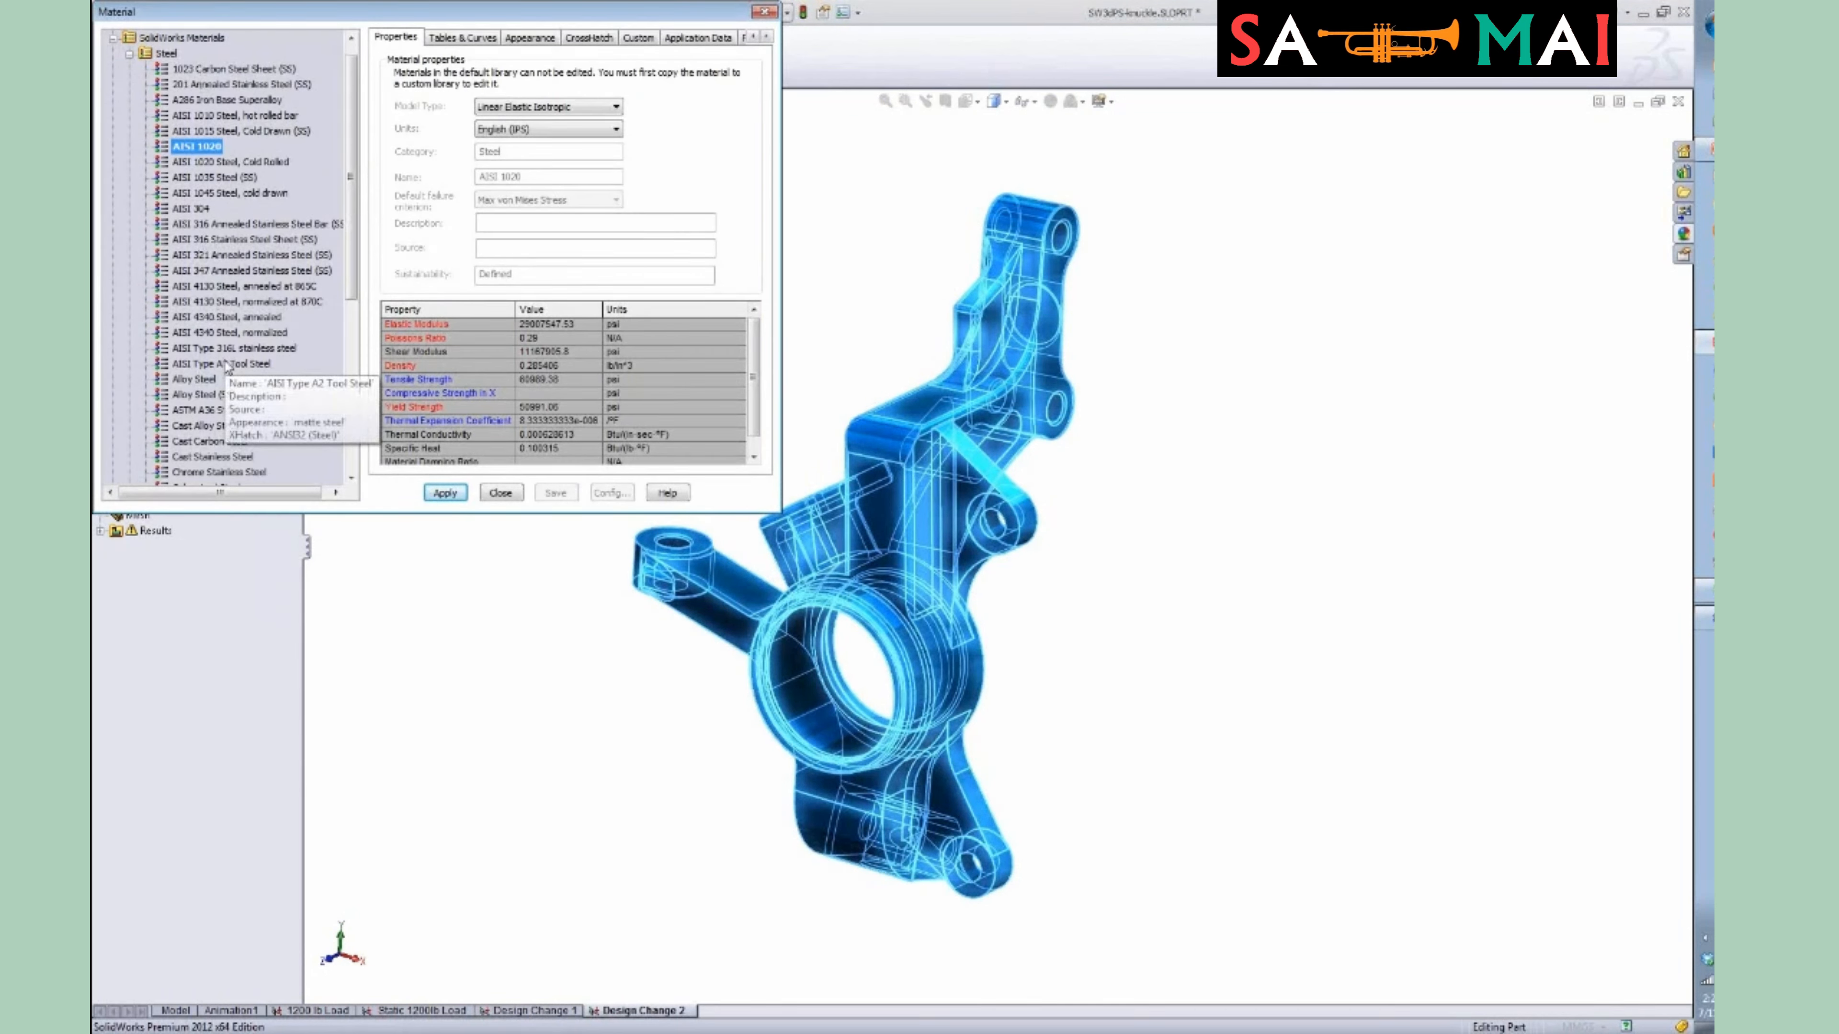
pyautogui.moveTo(355, 136); pyautogui.dragTo(359, 186)
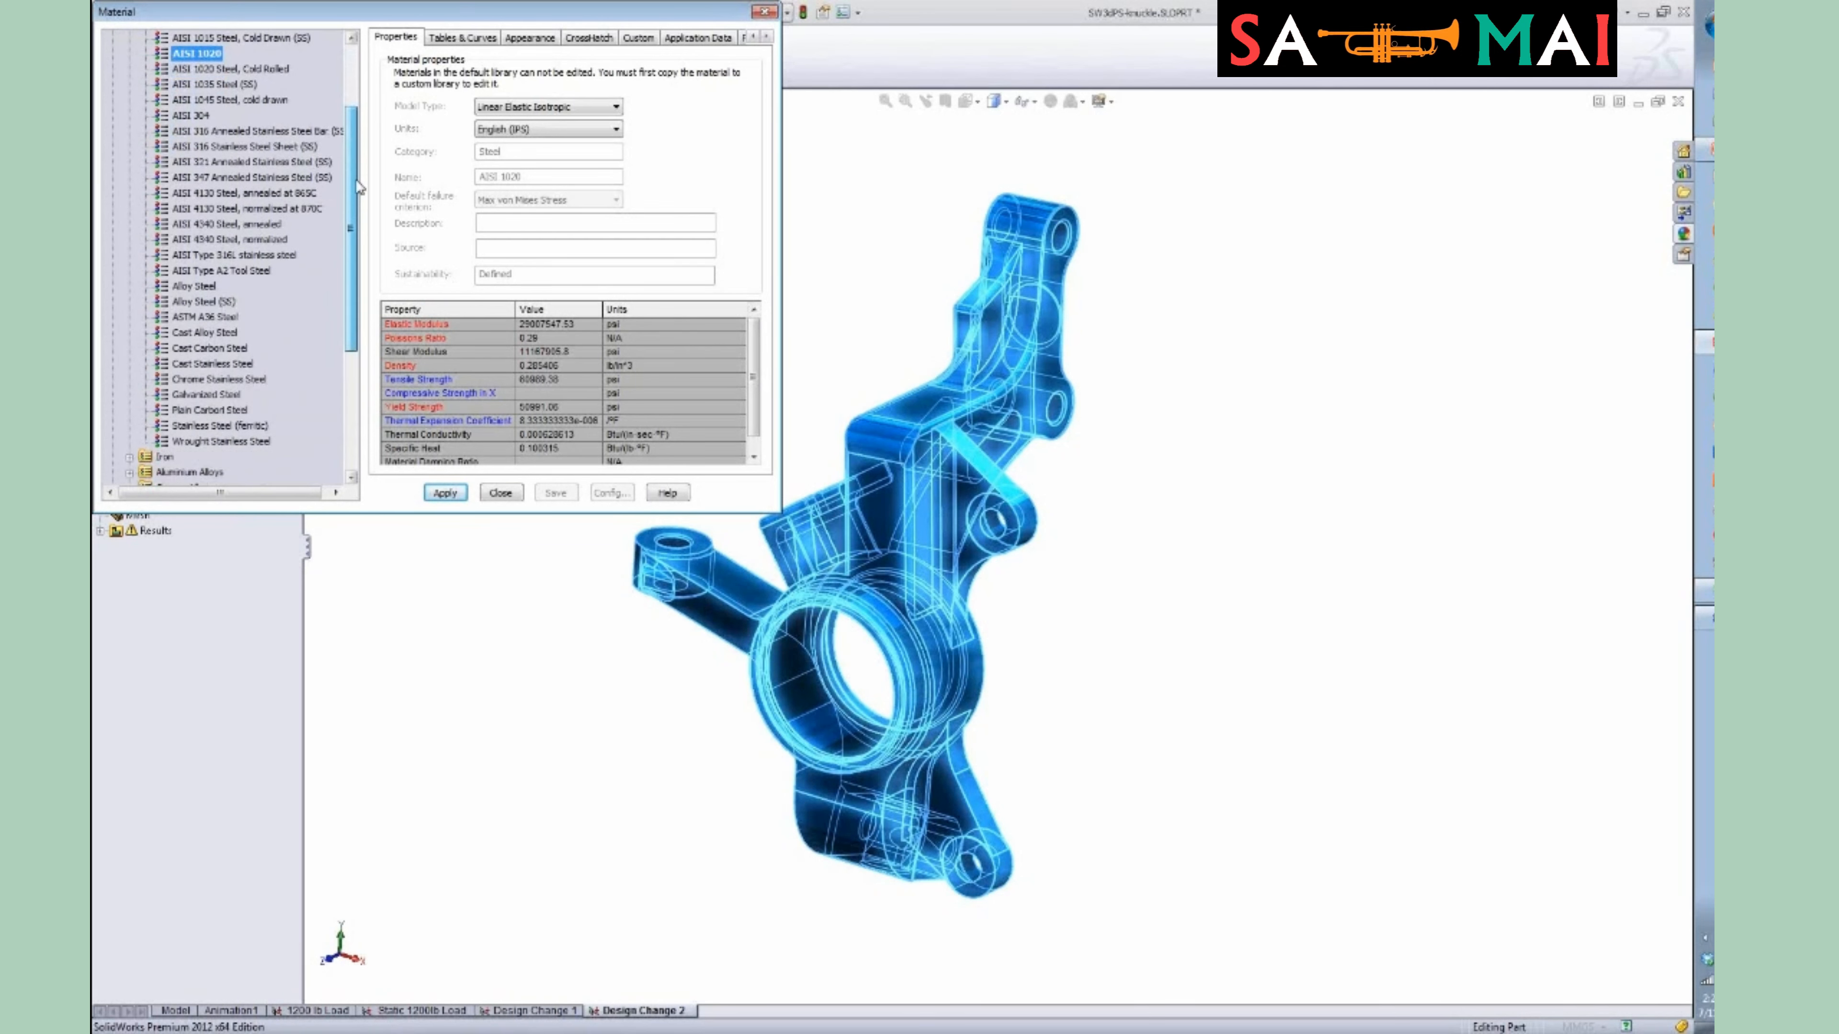
pyautogui.click(209, 119)
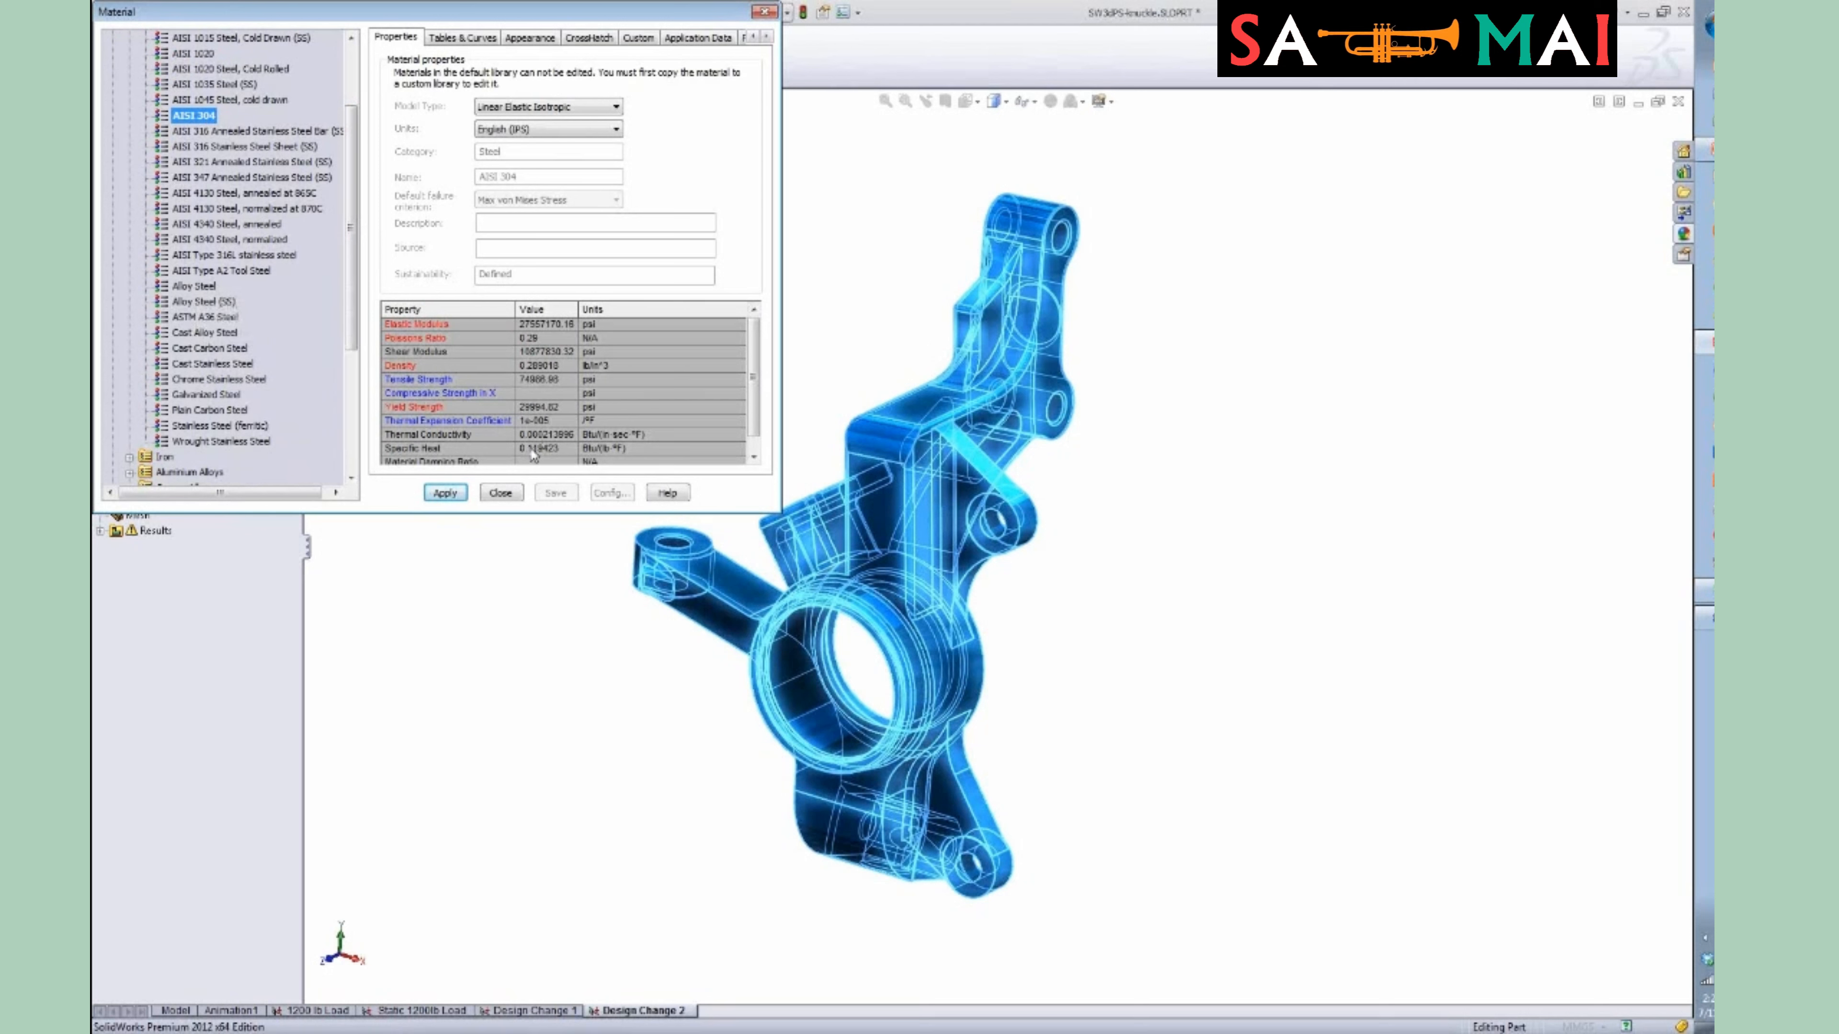
pyautogui.click(453, 495)
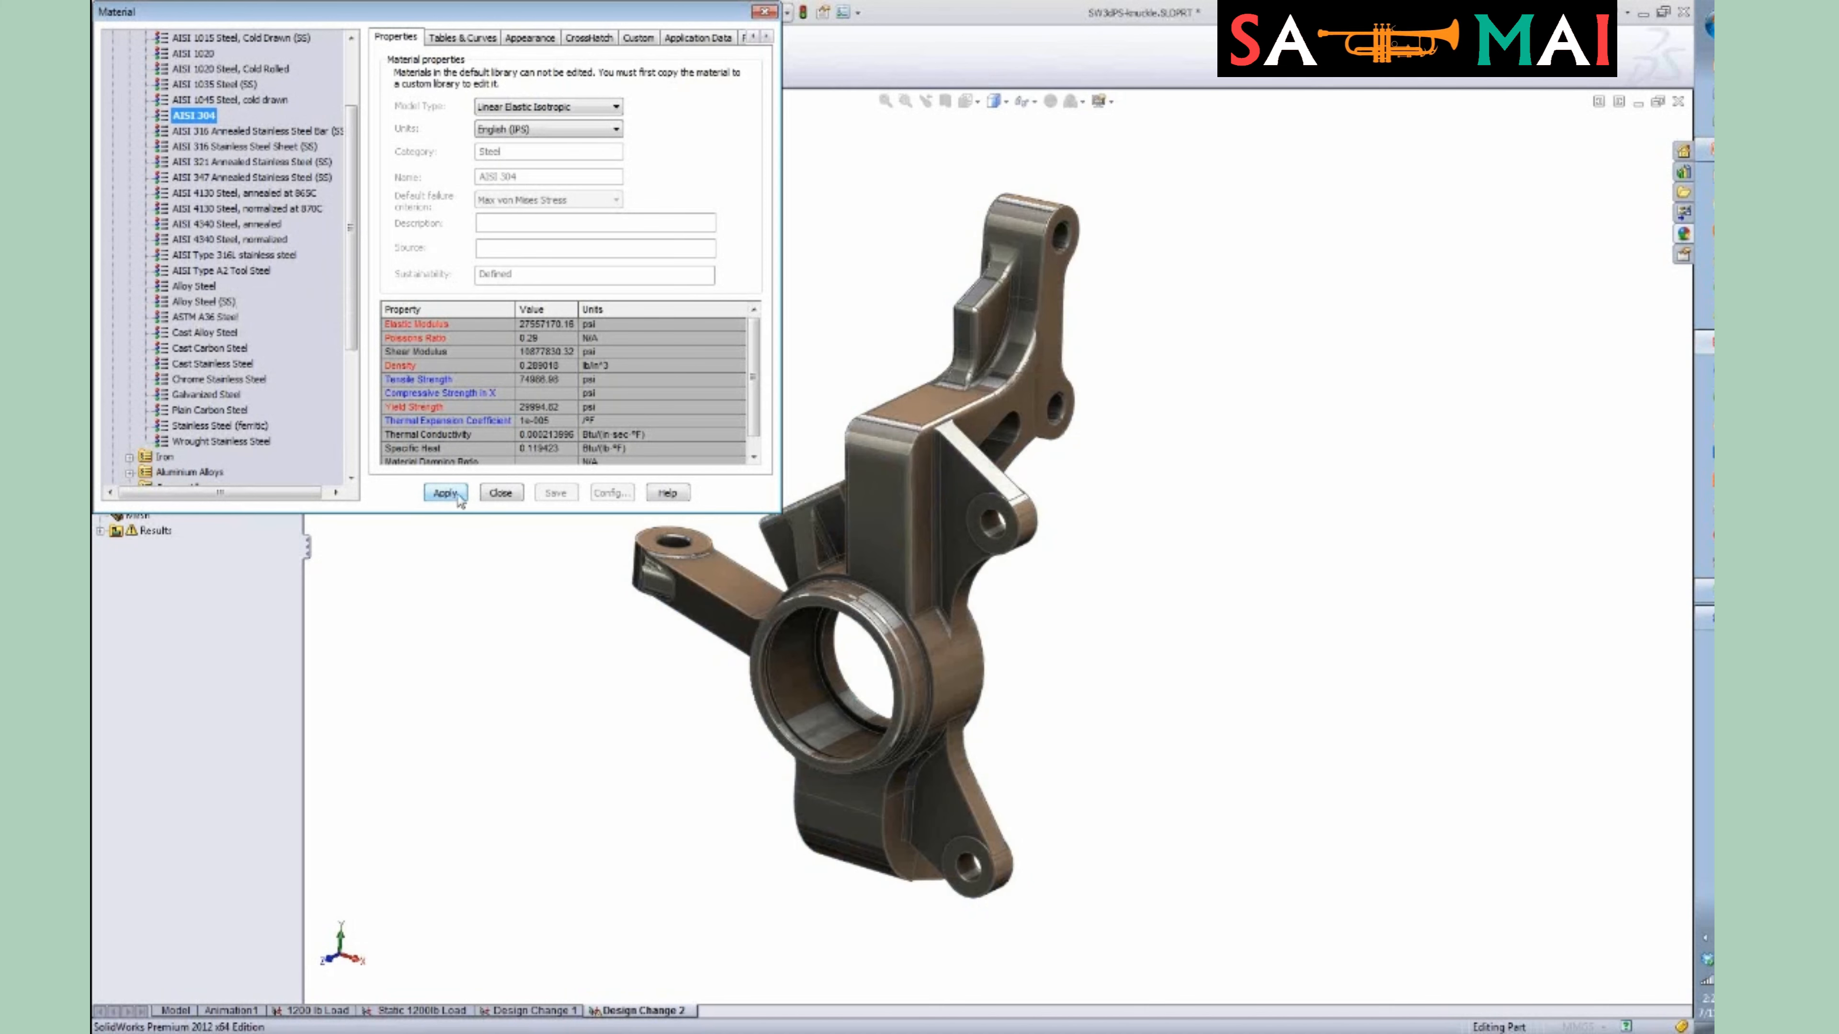
pyautogui.click(501, 493)
# Run the Design Change 2 study.
pyautogui.click(158, 469)
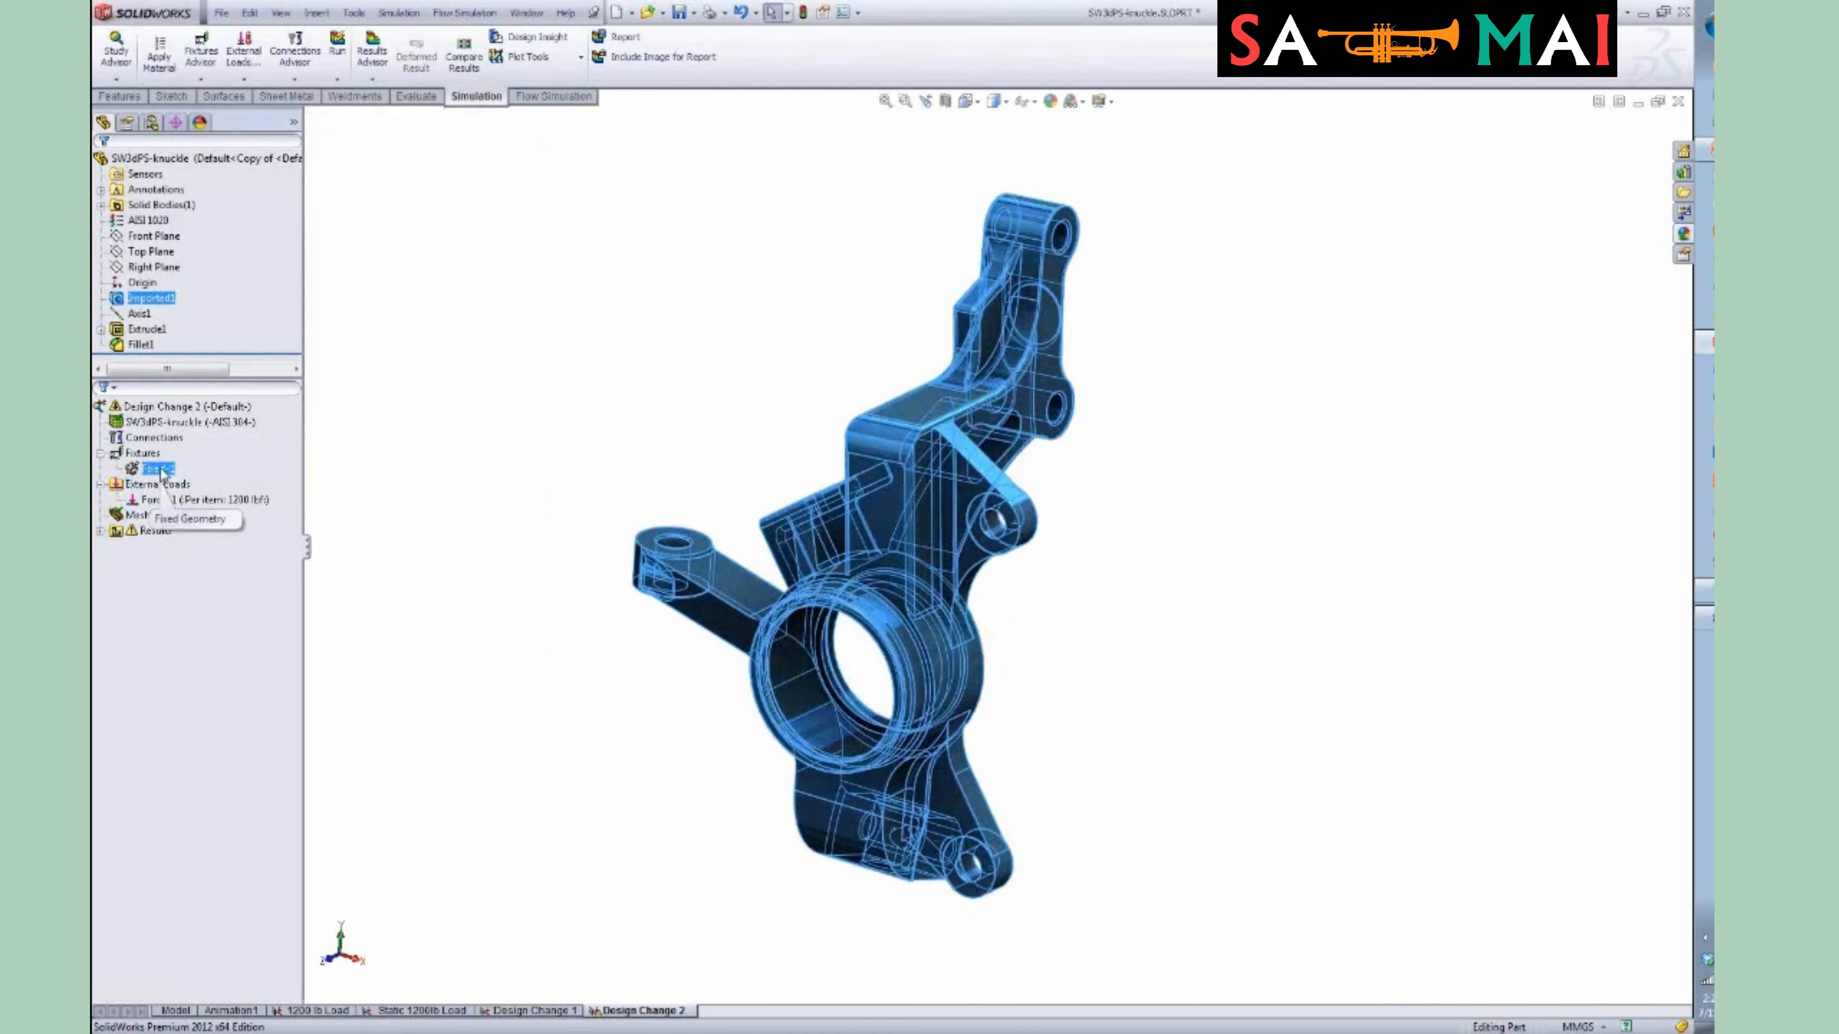
pyautogui.rightClick(178, 407)
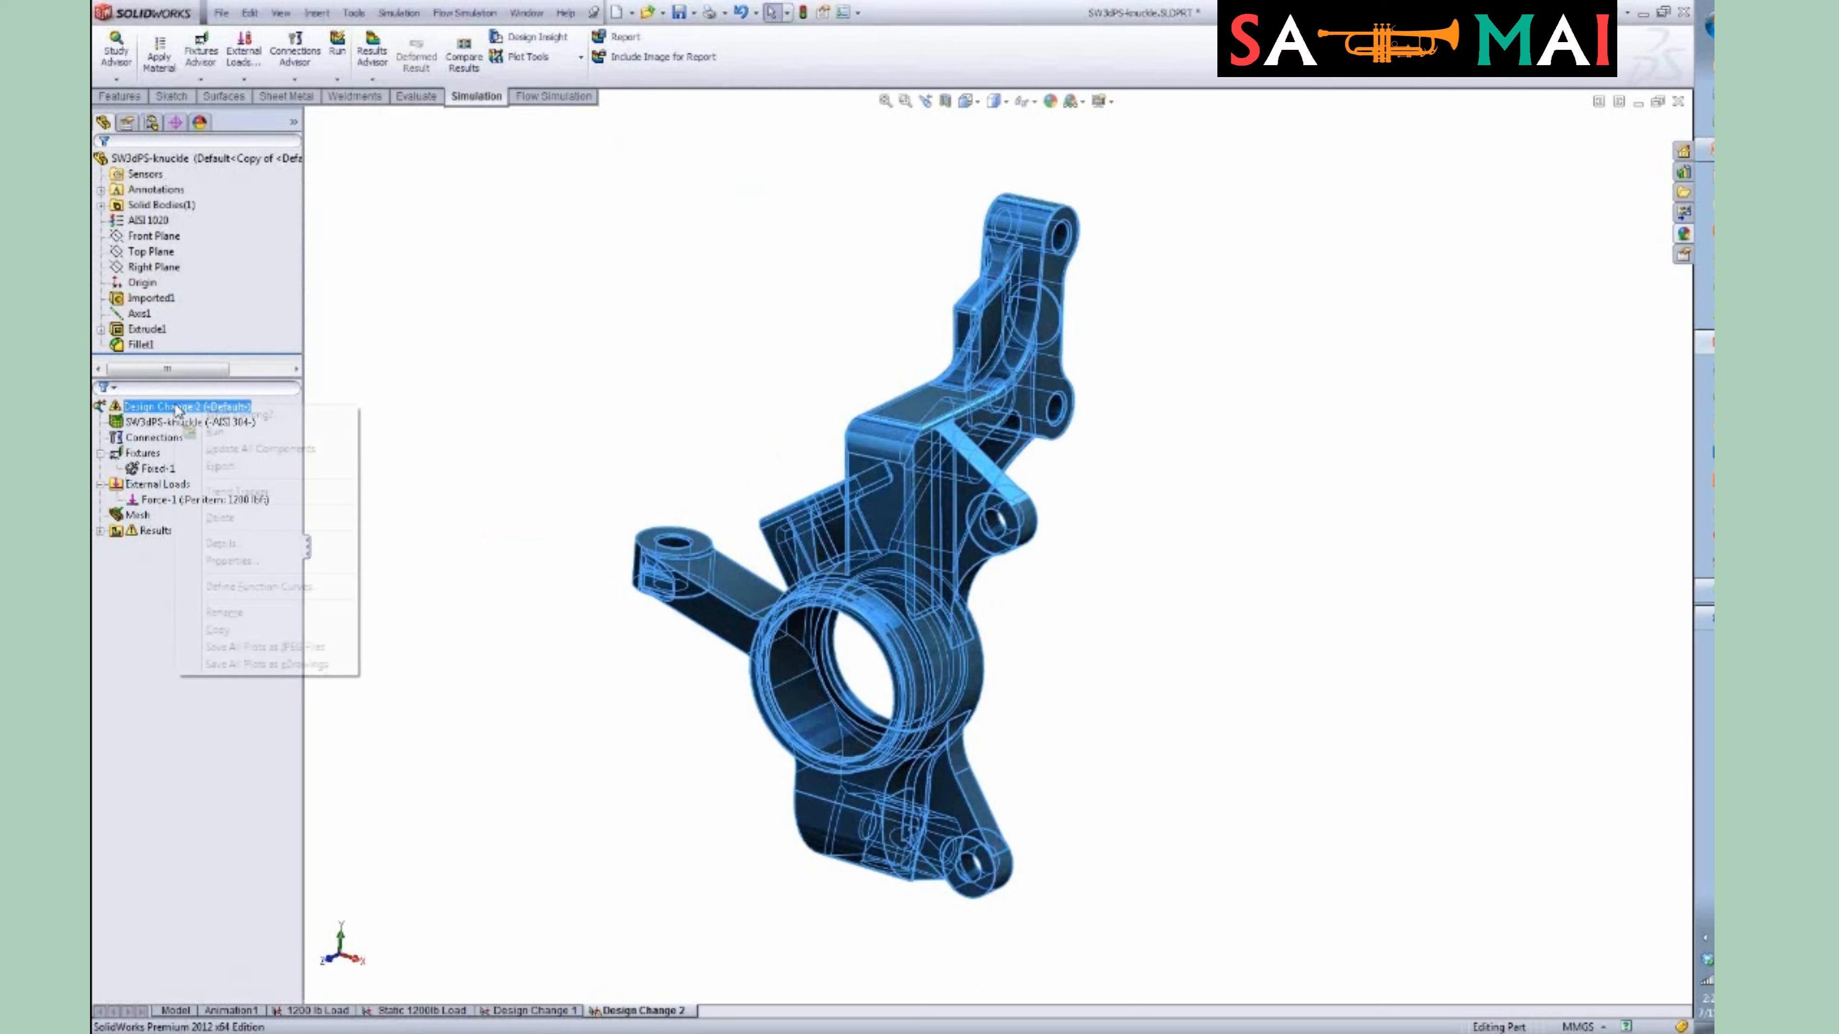
pyautogui.click(233, 433)
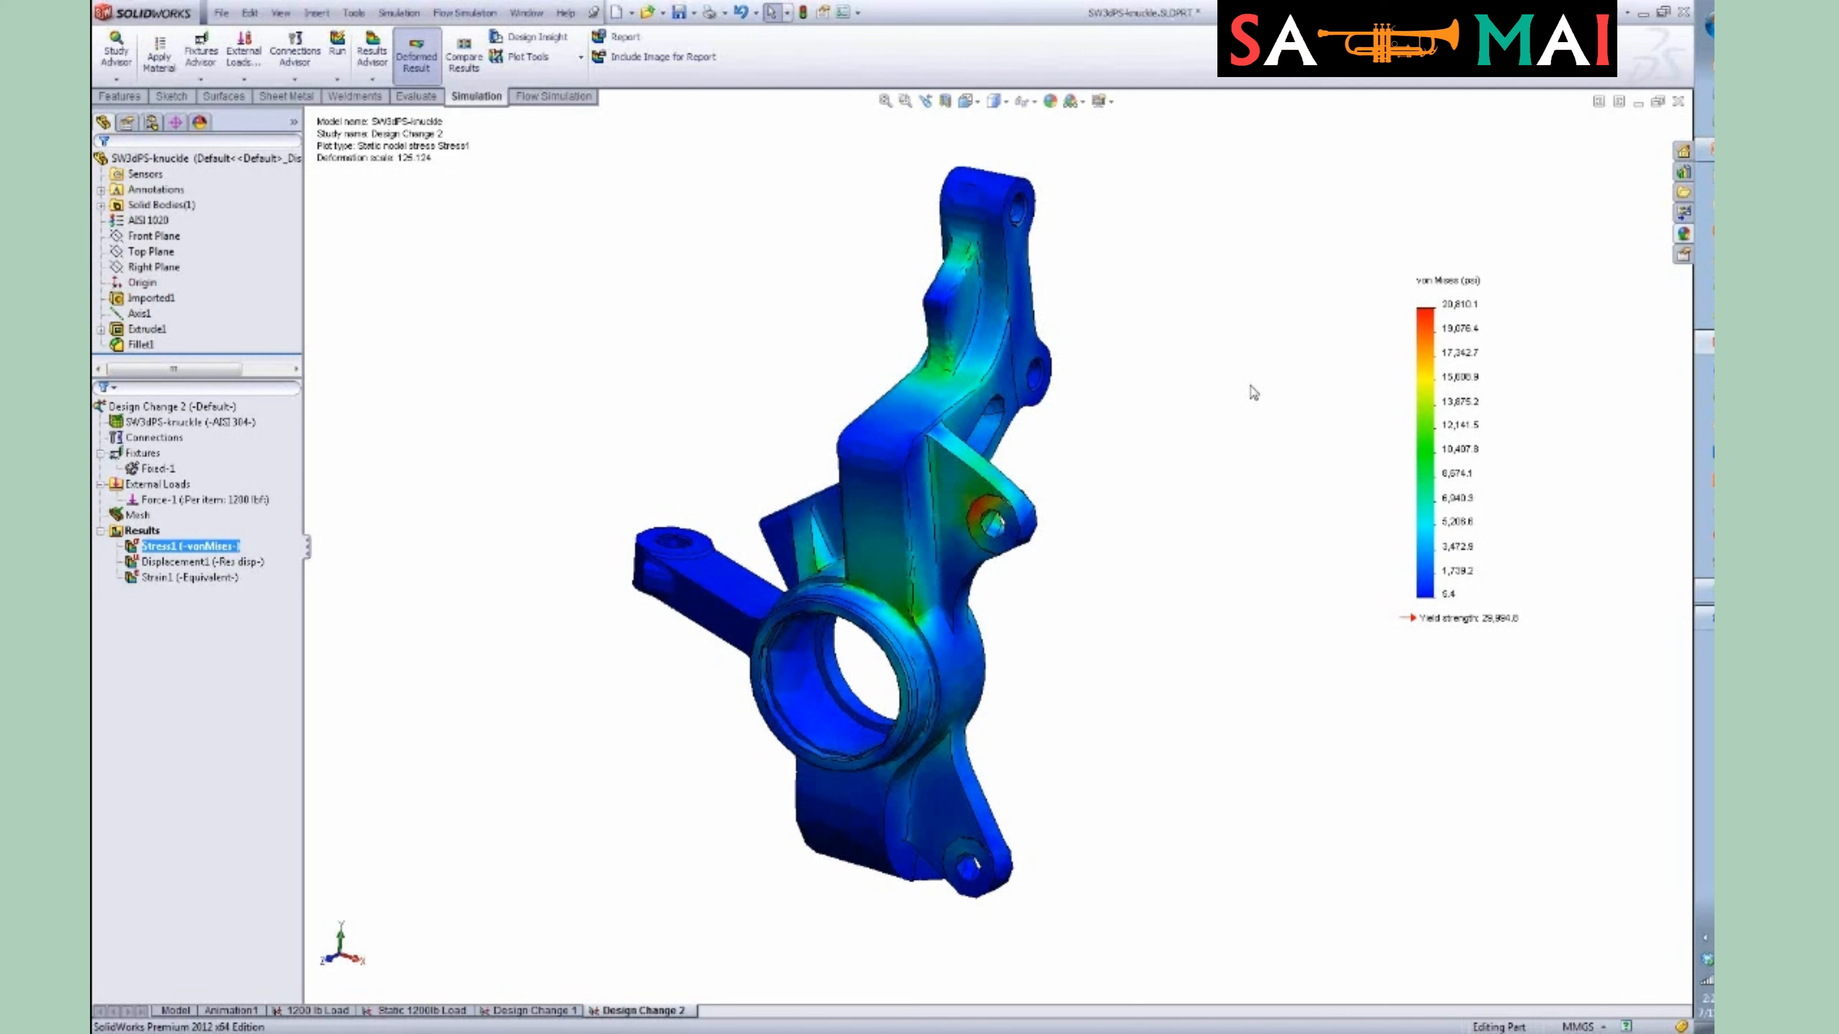
# Create a factor of safety distribution plot for Design Change 2 with the Automatic criterion for all bodies.
pyautogui.rightClick(142, 531)
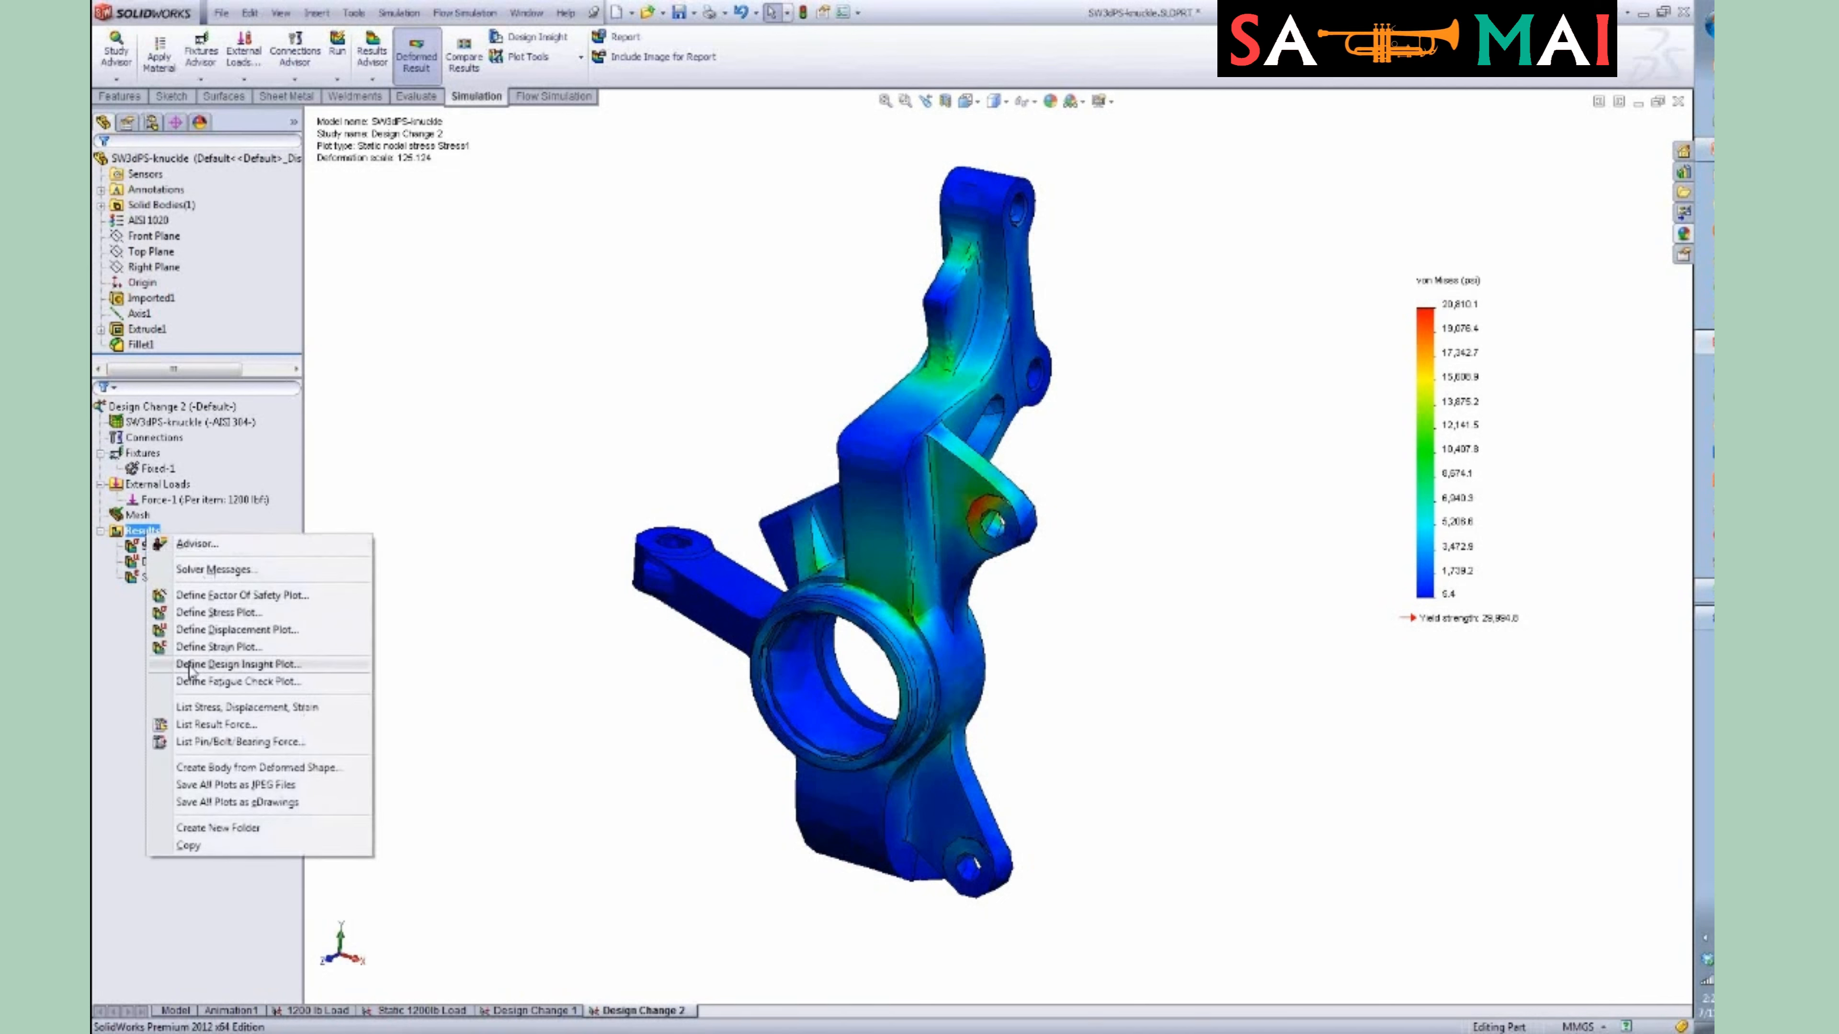
pyautogui.click(232, 595)
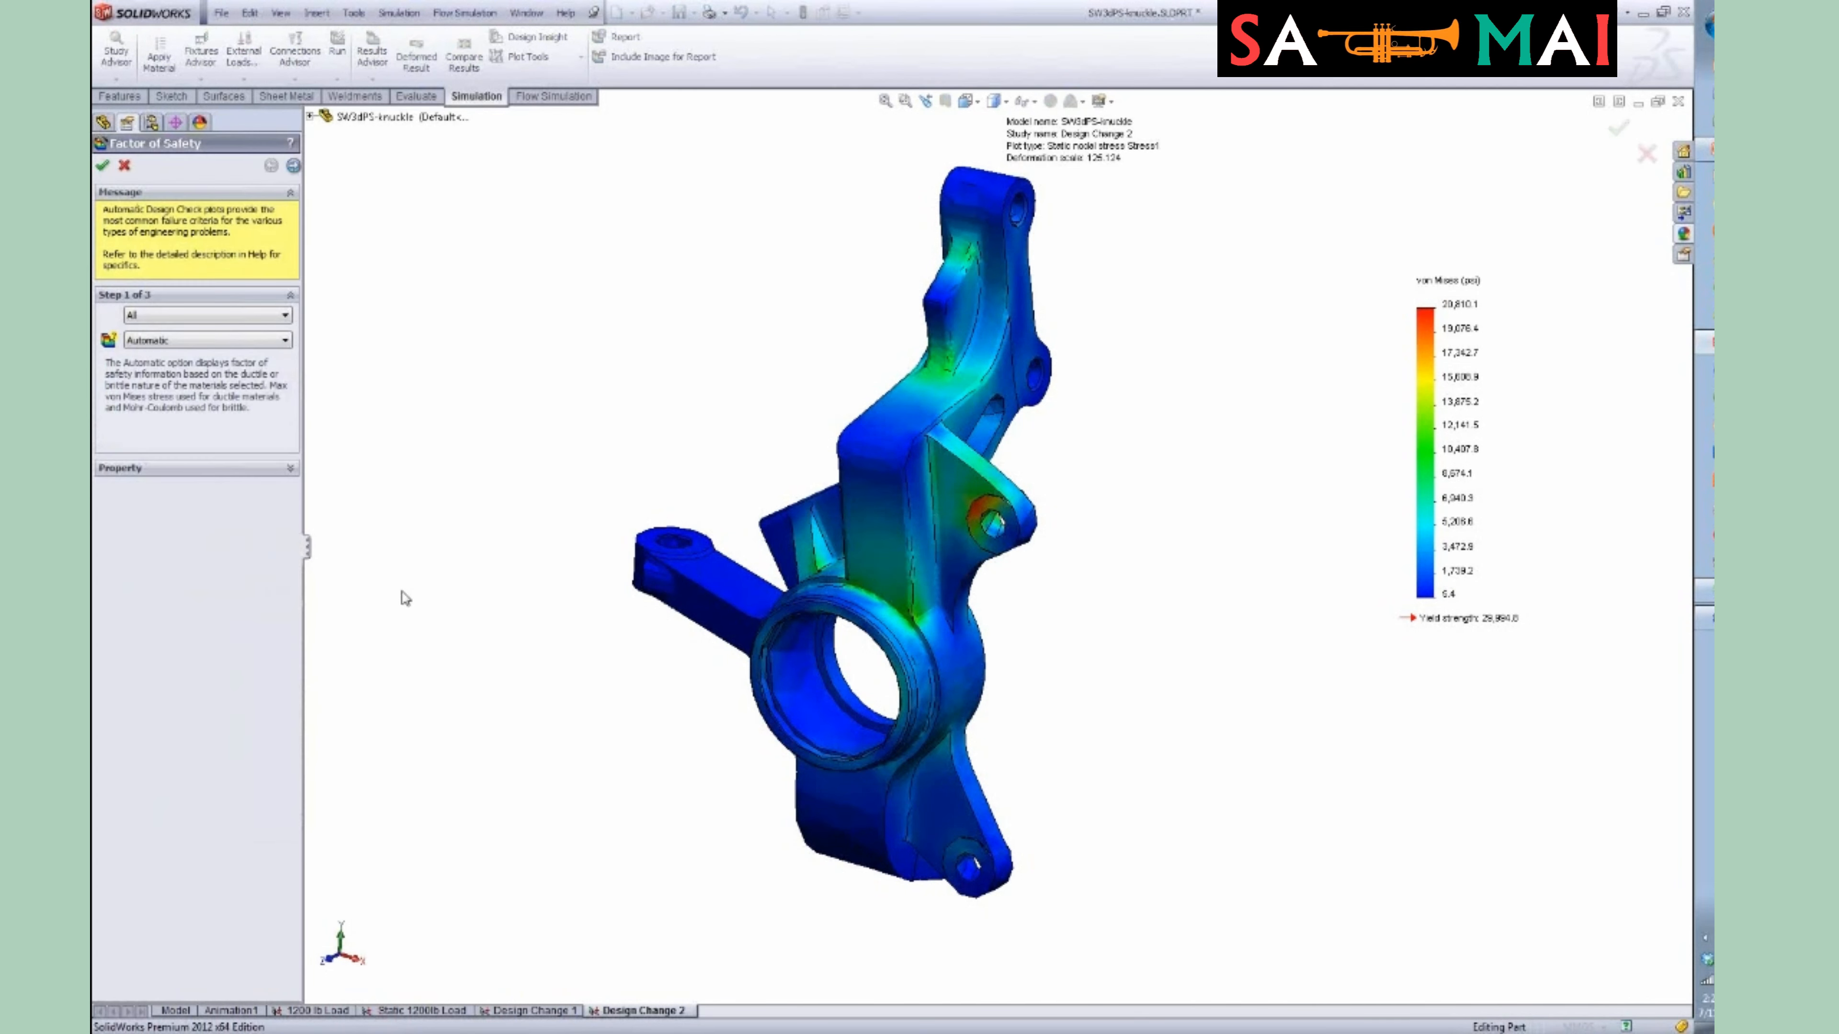
pyautogui.click(293, 166)
pyautogui.click(293, 167)
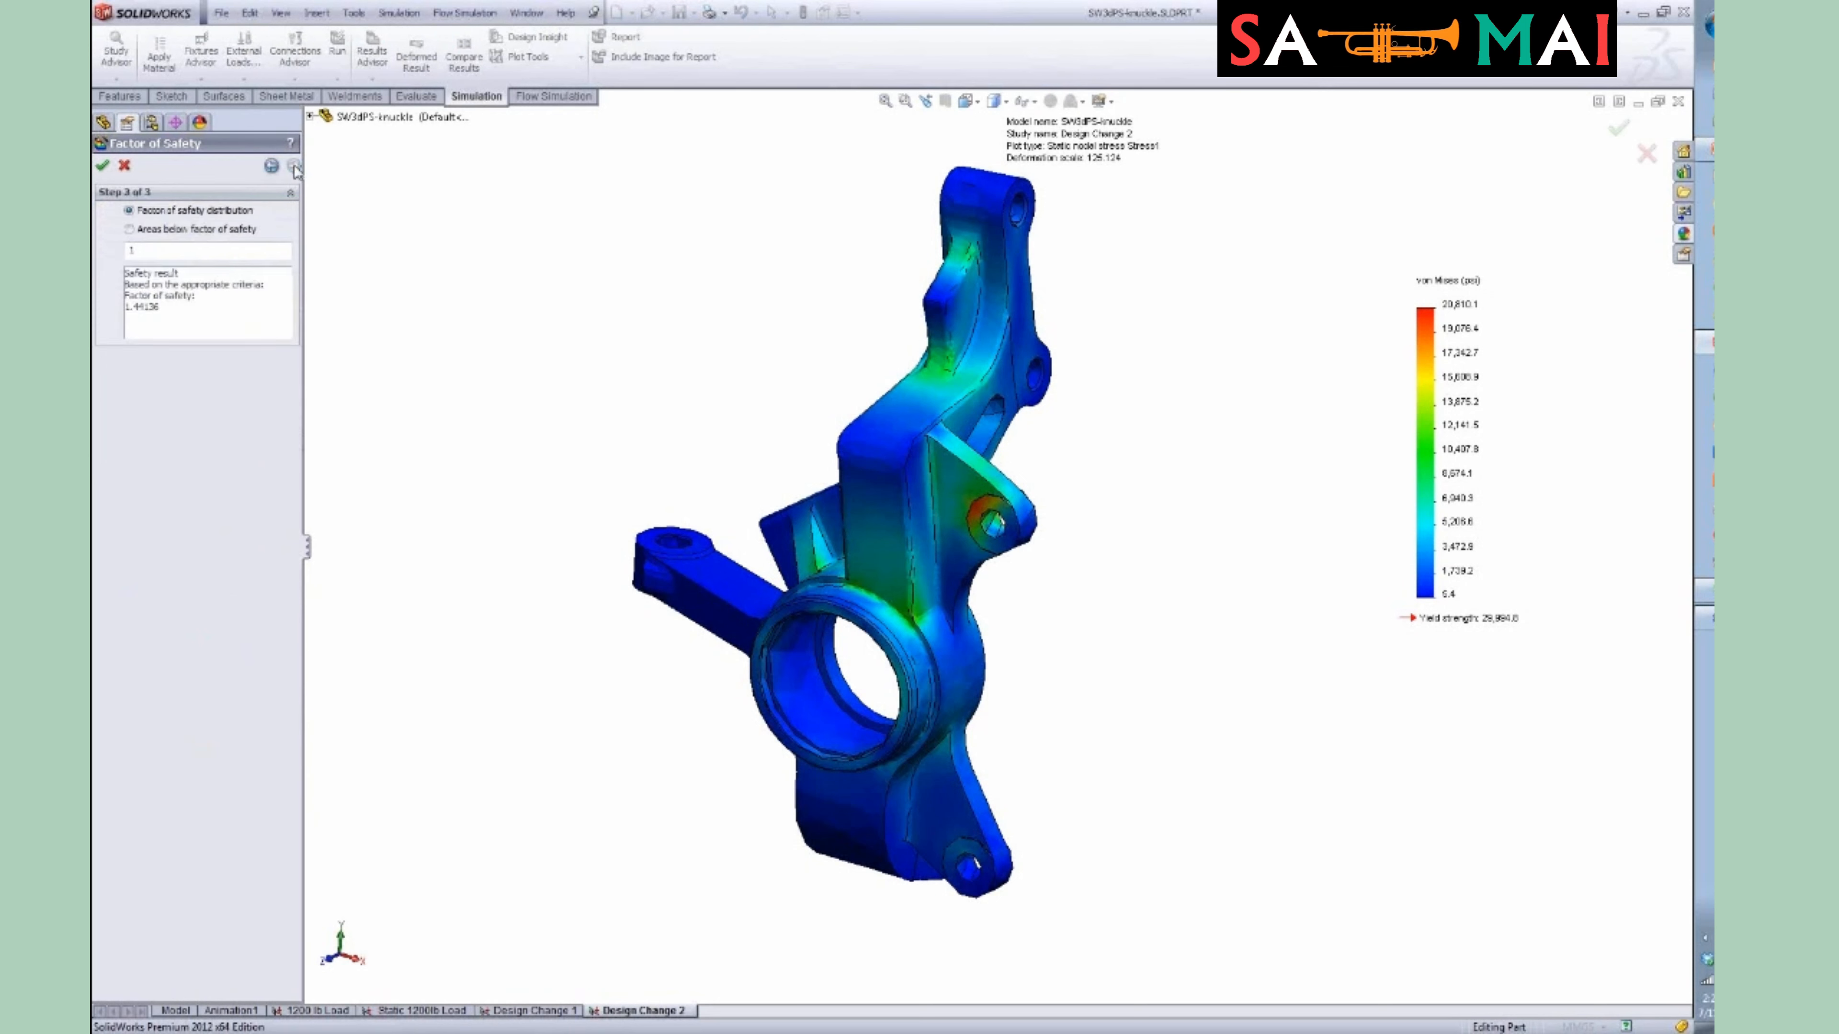
pyautogui.click(102, 165)
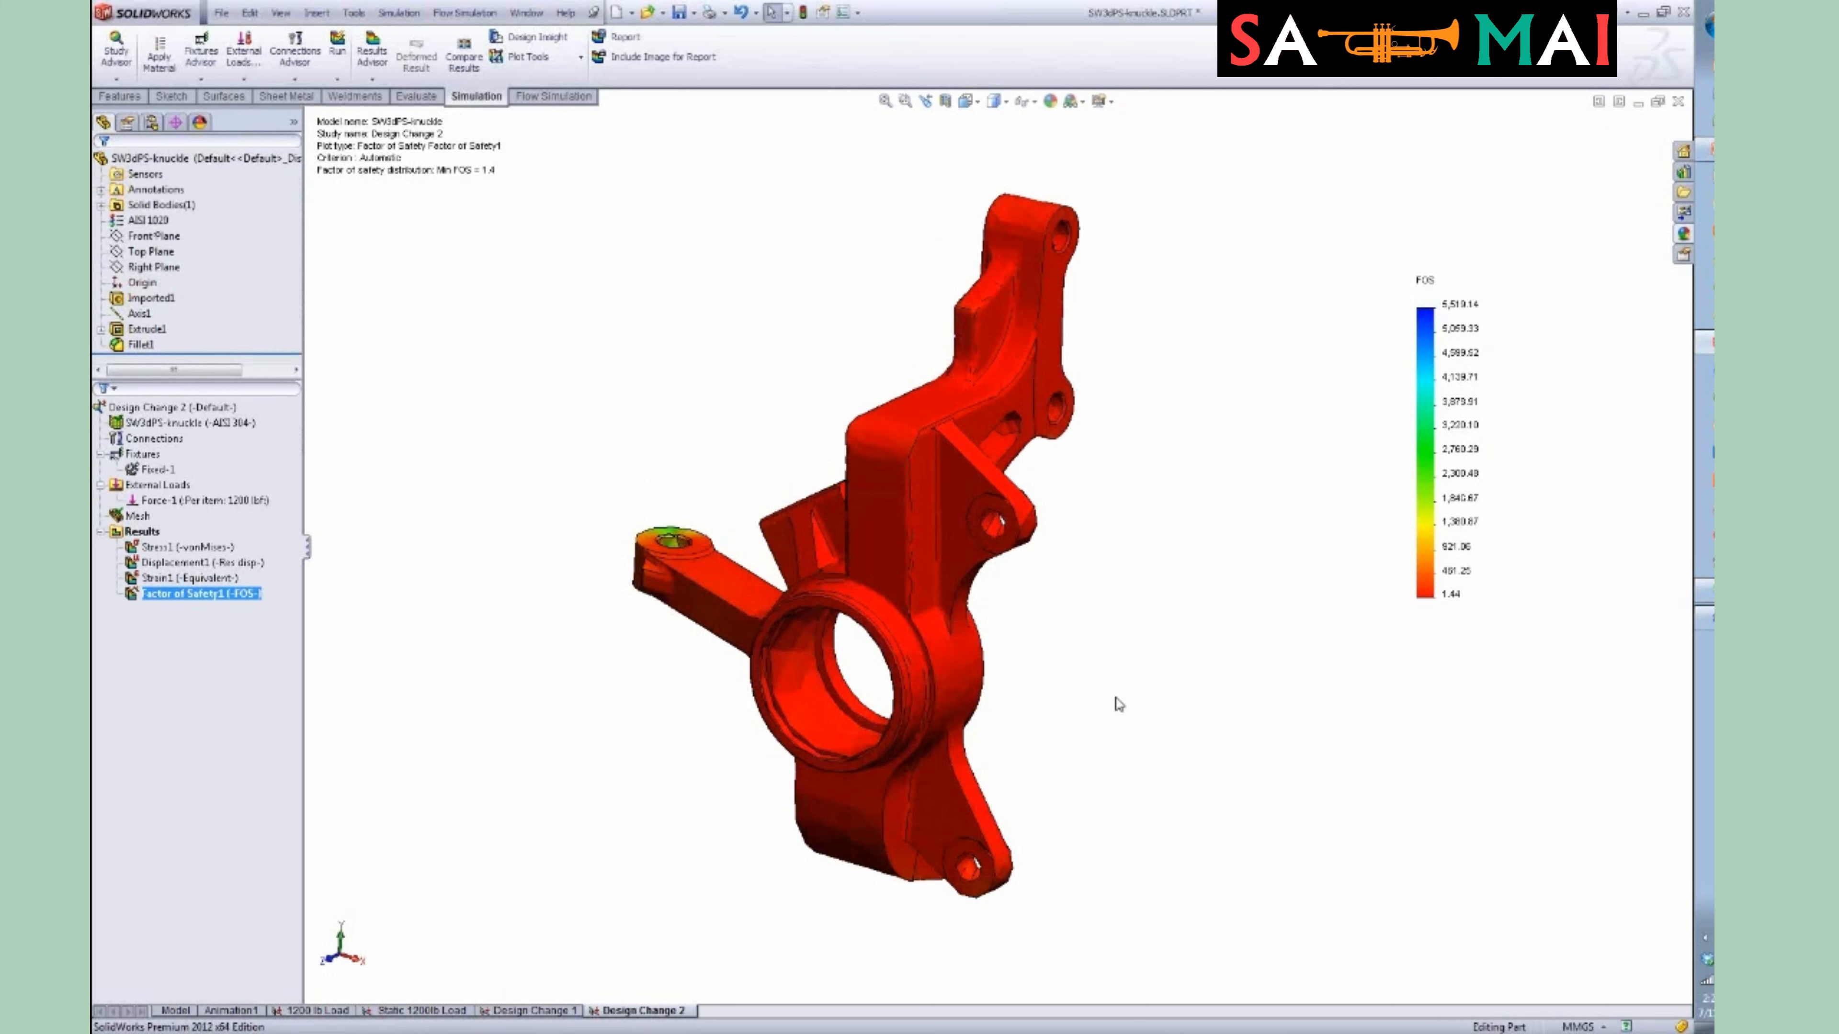
# Duplicate the Design Change 2 study under the name Design Change 3, using the Default configuration.
pyautogui.rightClick(680, 1018)
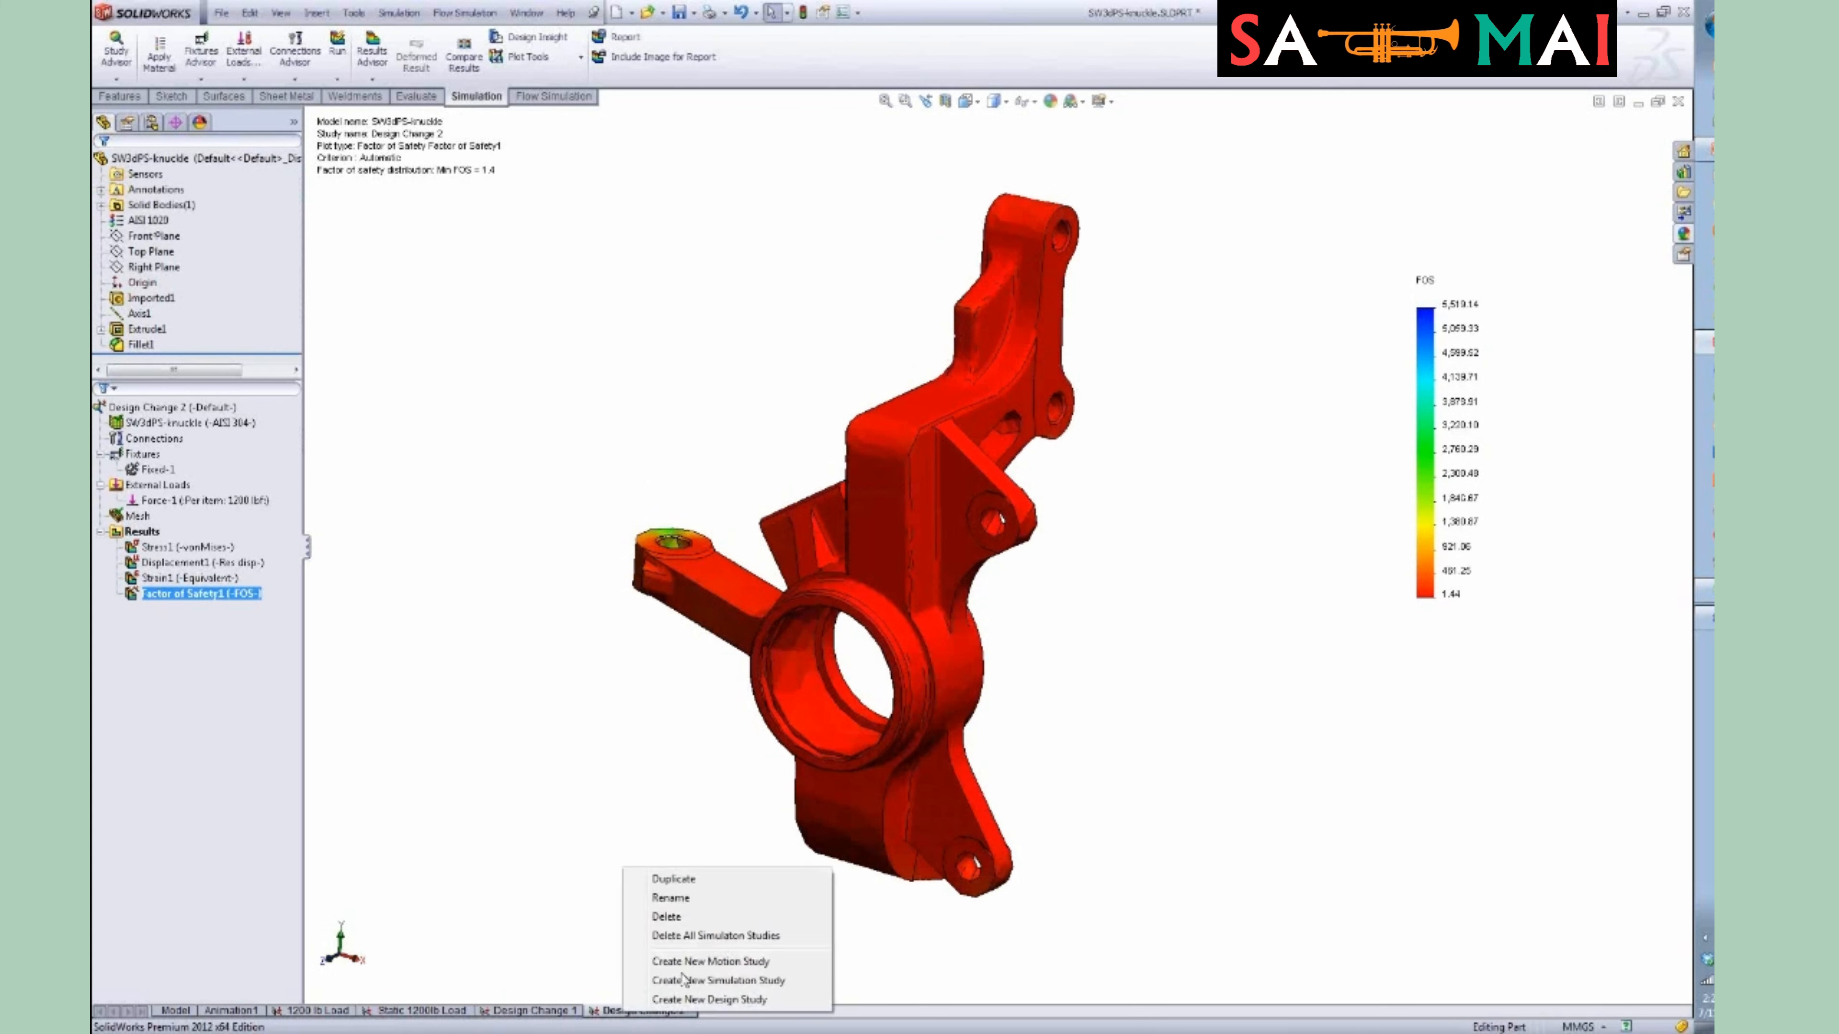
pyautogui.click(655, 877)
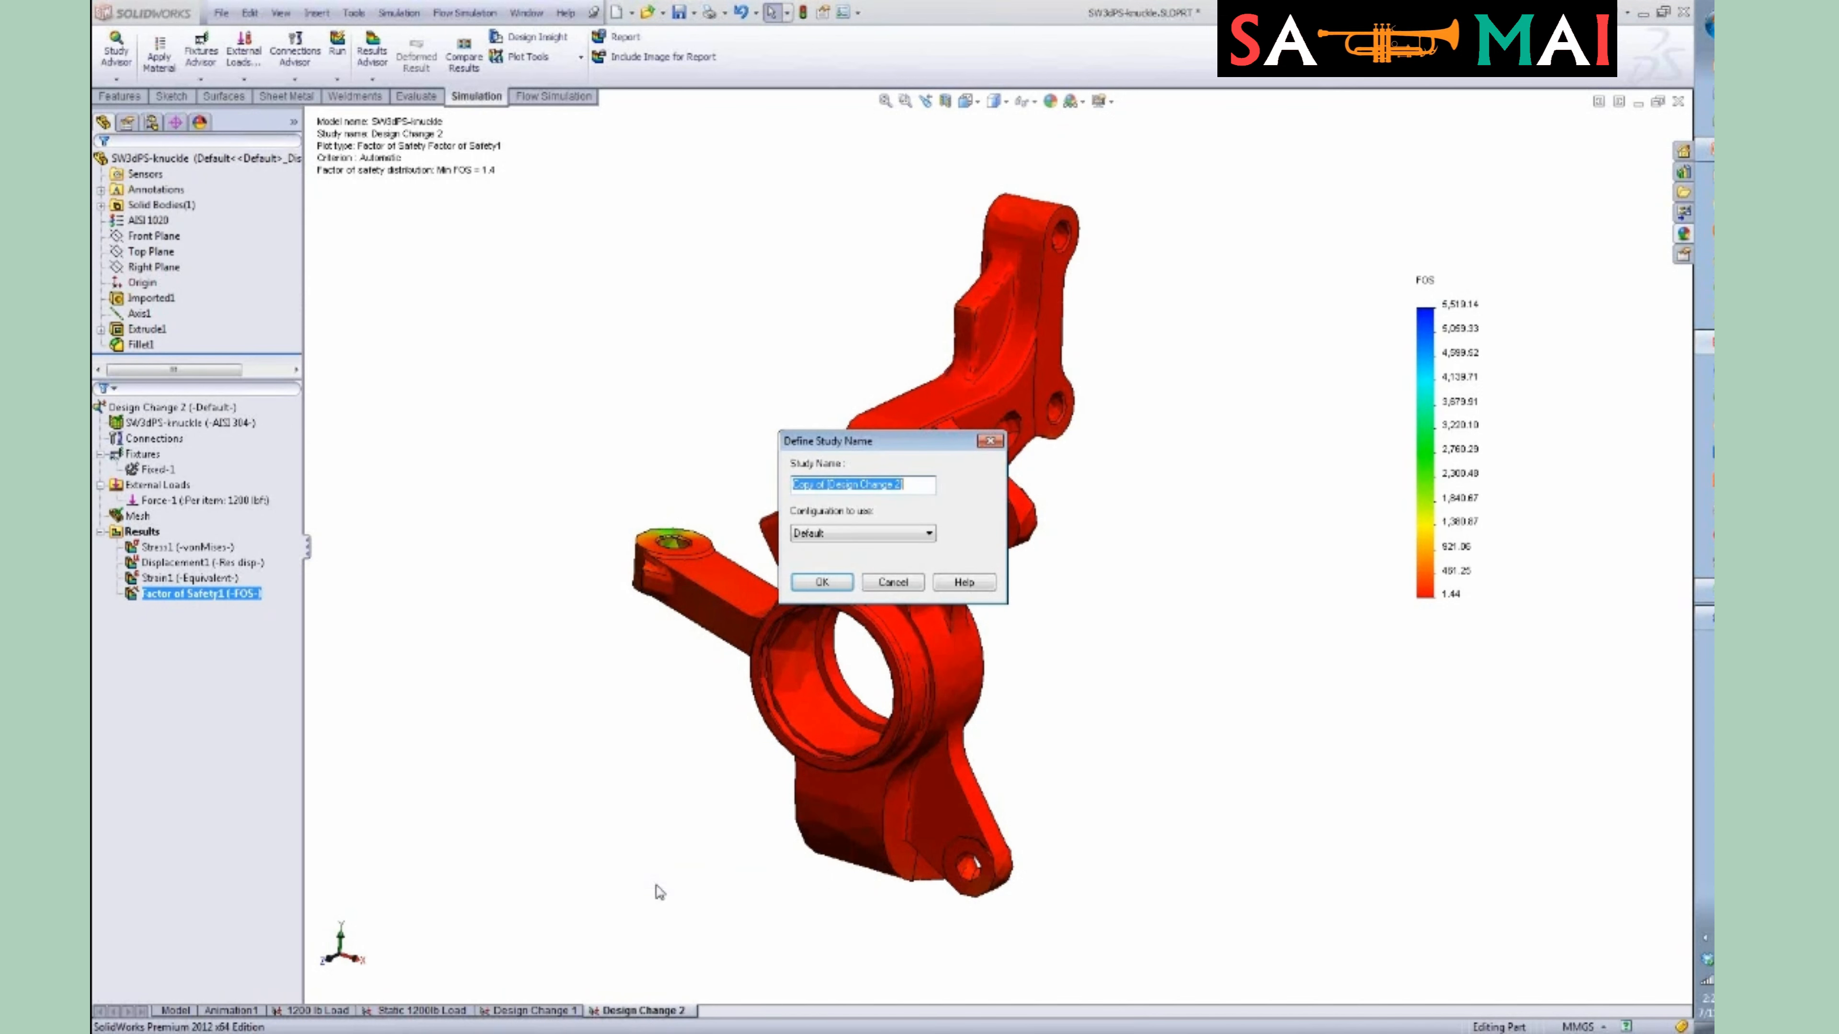
pyautogui.click(926, 487)
pyautogui.press('BackSpace')
pyautogui.press('BackSpace')
pyautogui.press('BackSpace')
pyautogui.press('BackSpace')
pyautogui.press('BackSpace')
pyautogui.press('BackSpace')
pyautogui.press('BackSpace')
pyautogui.press('BackSpace')
pyautogui.click(819, 580)
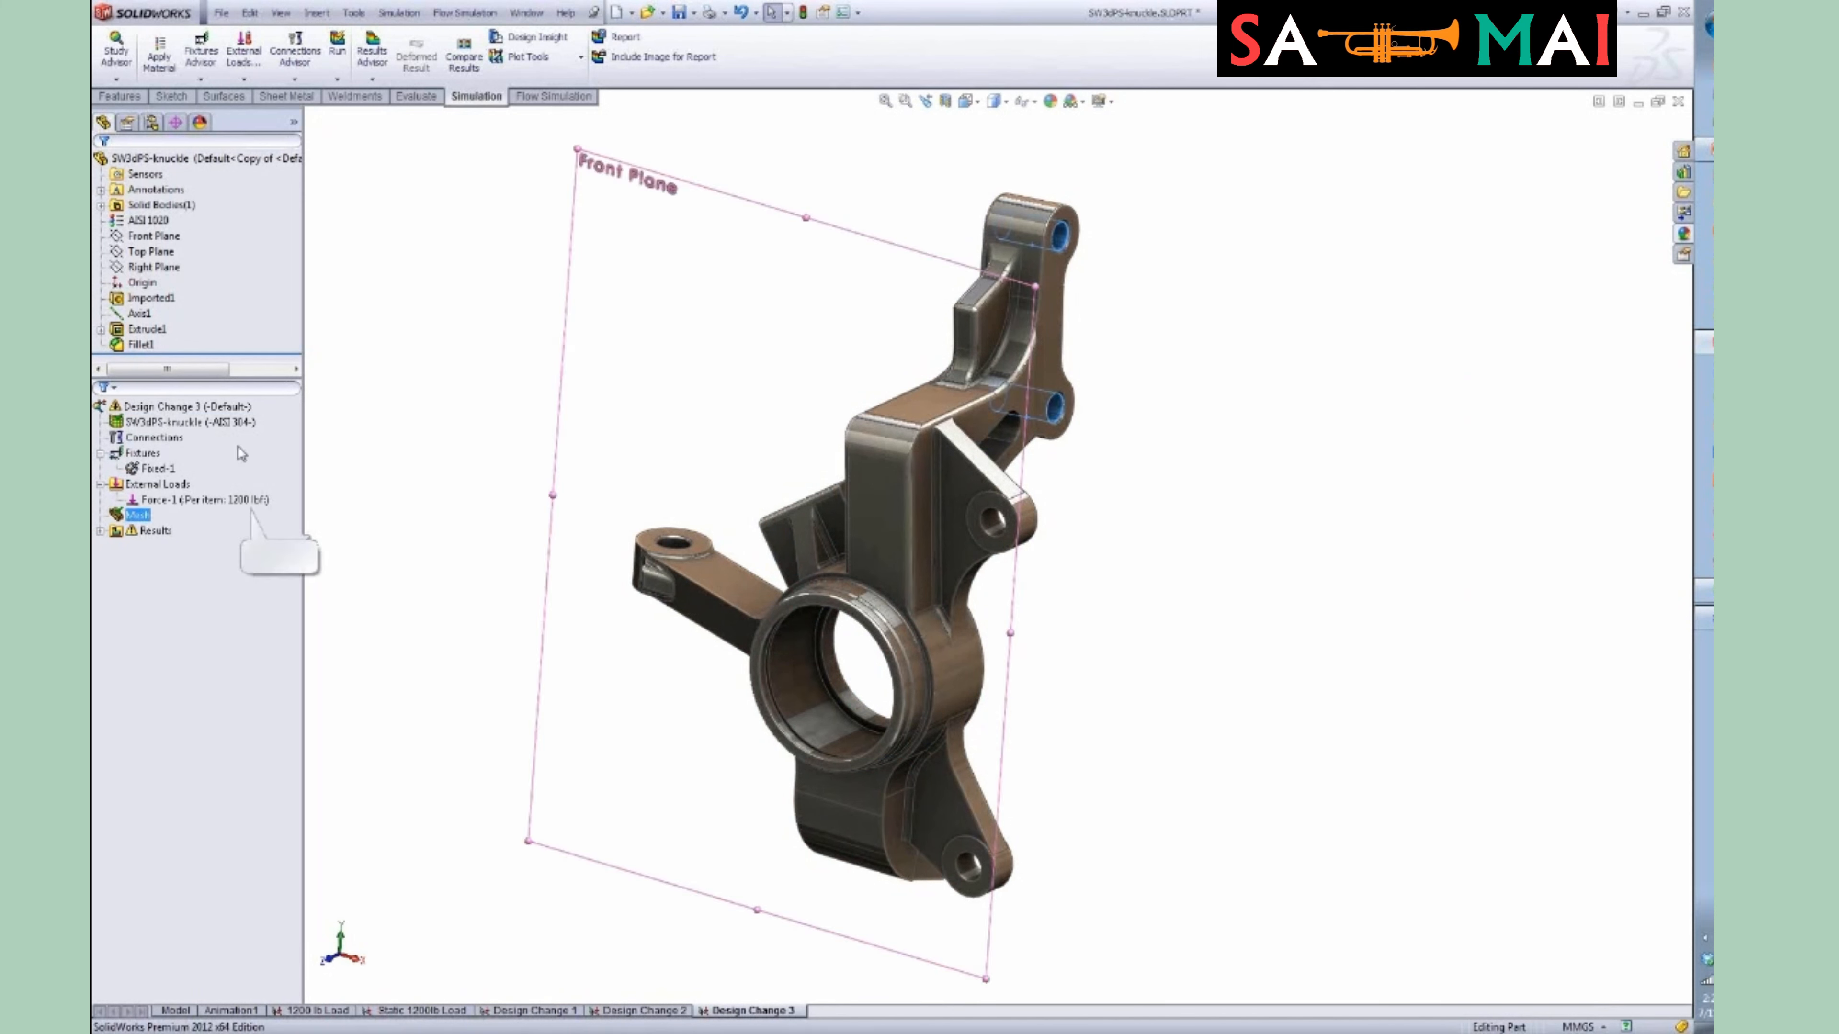
# Apply the aluminium alloy 6061-T6 (SS) to the knuckle in the Design Change 3 study.
pyautogui.rightClick(239, 421)
pyautogui.click(427, 427)
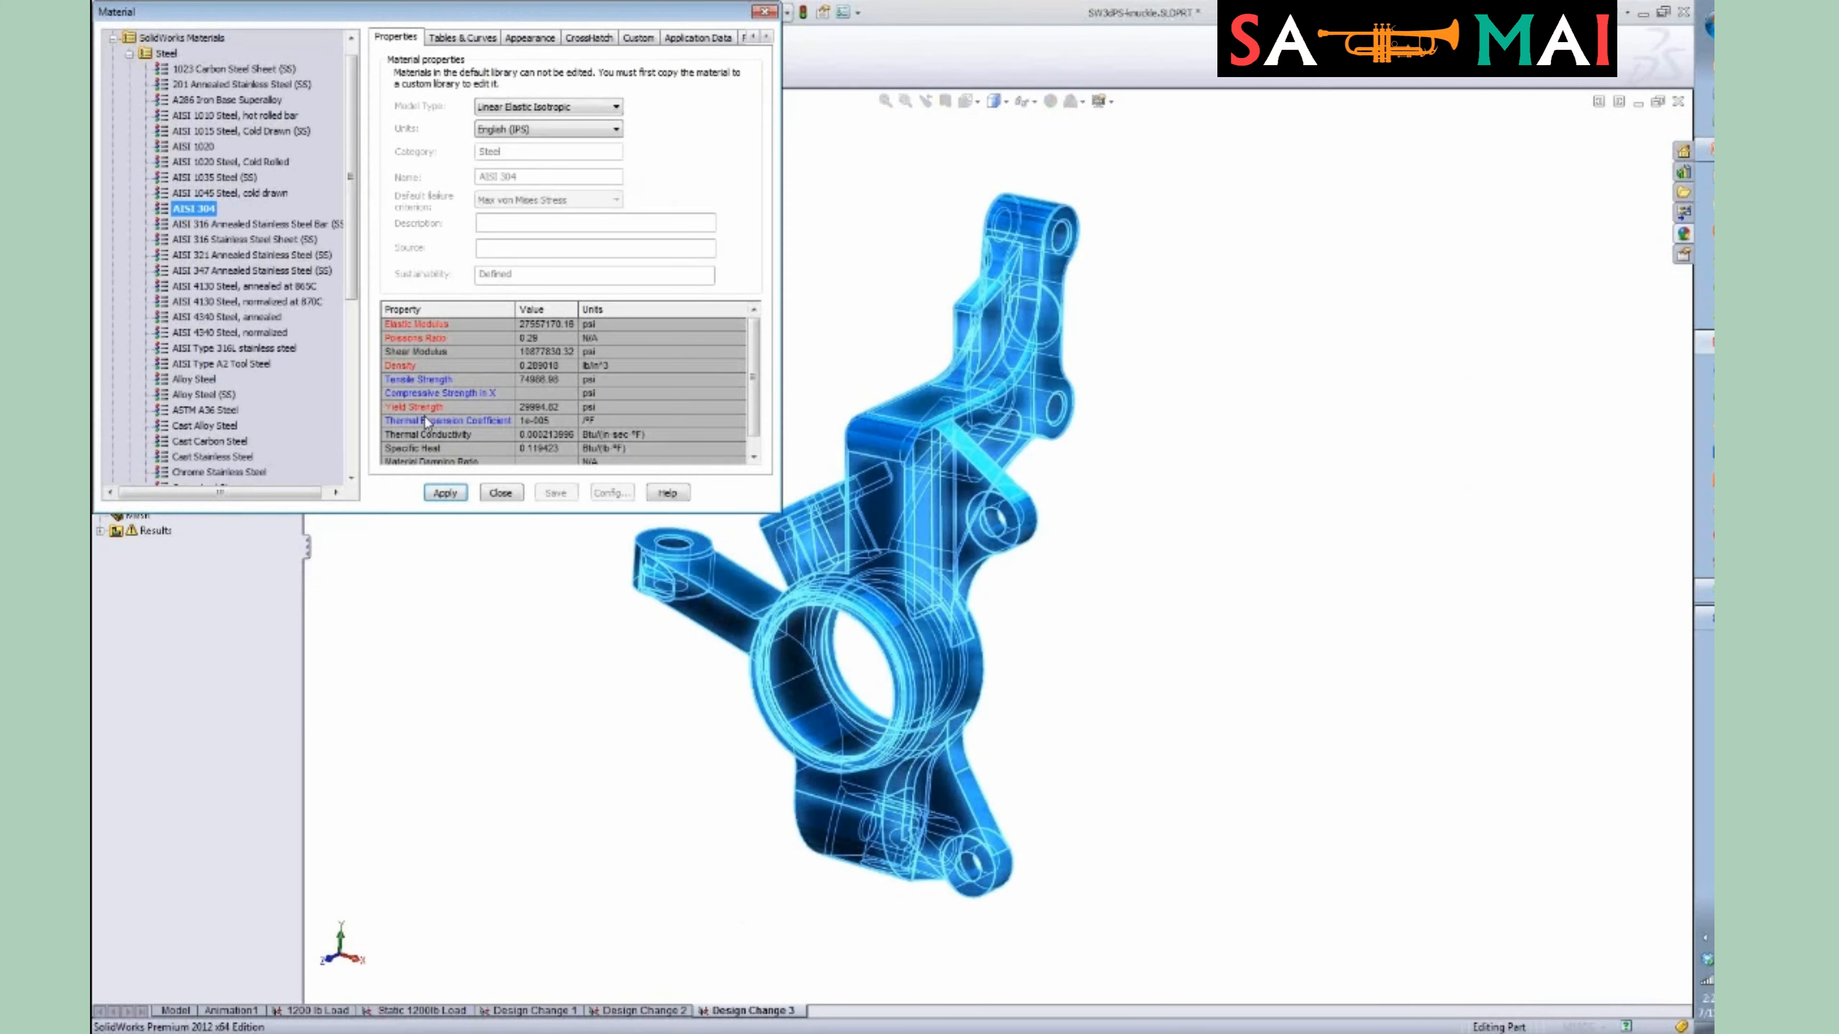
pyautogui.click(127, 55)
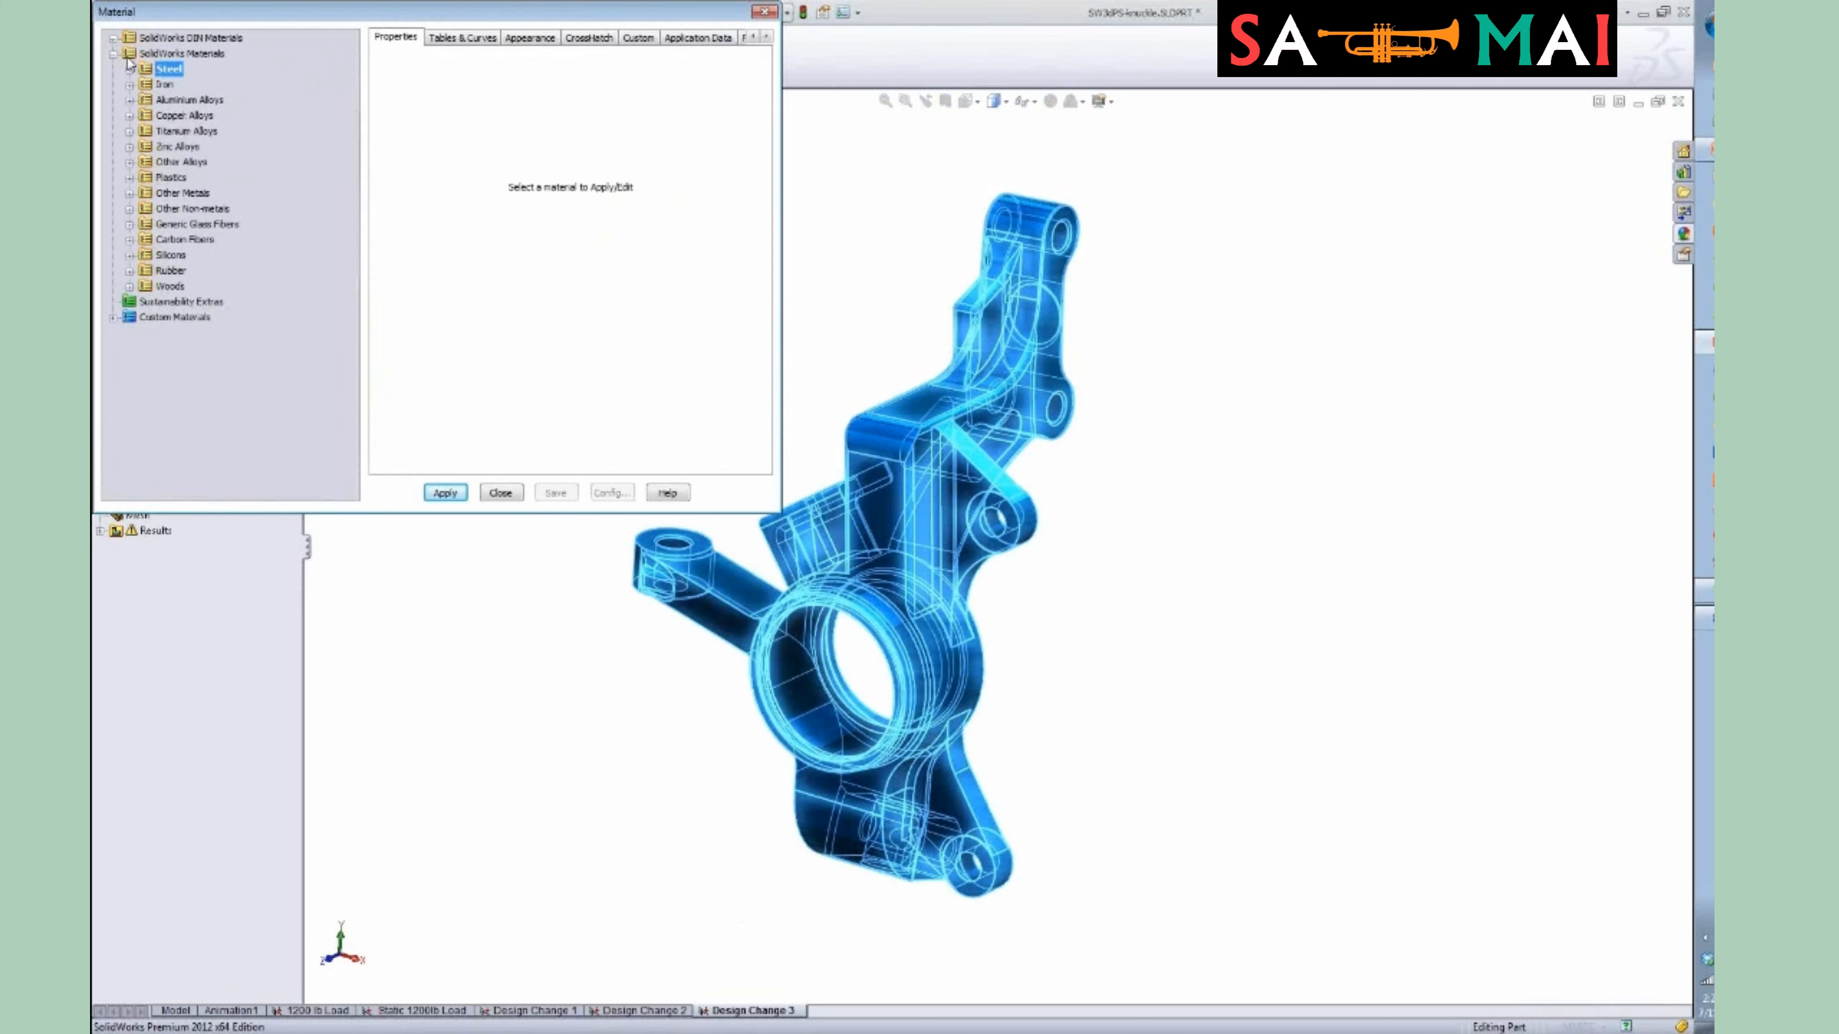
pyautogui.click(130, 112)
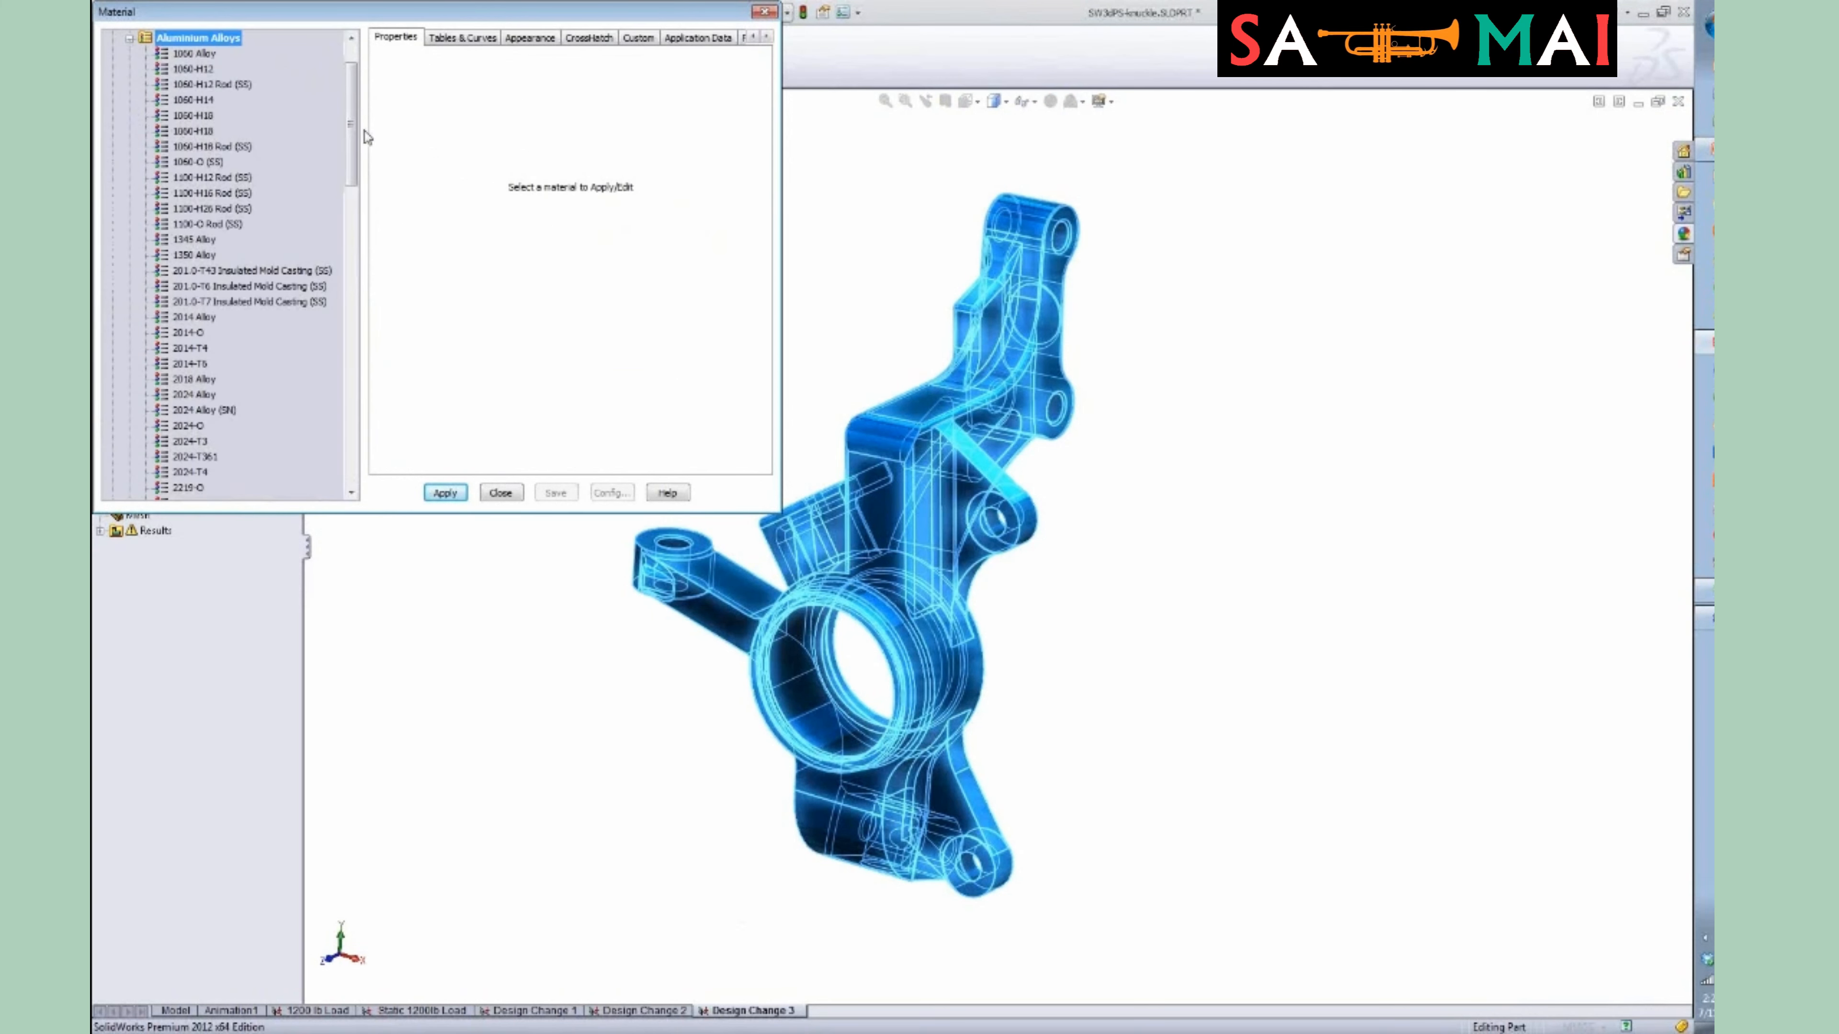
pyautogui.moveTo(351, 152); pyautogui.dragTo(328, 328)
pyautogui.click(232, 425)
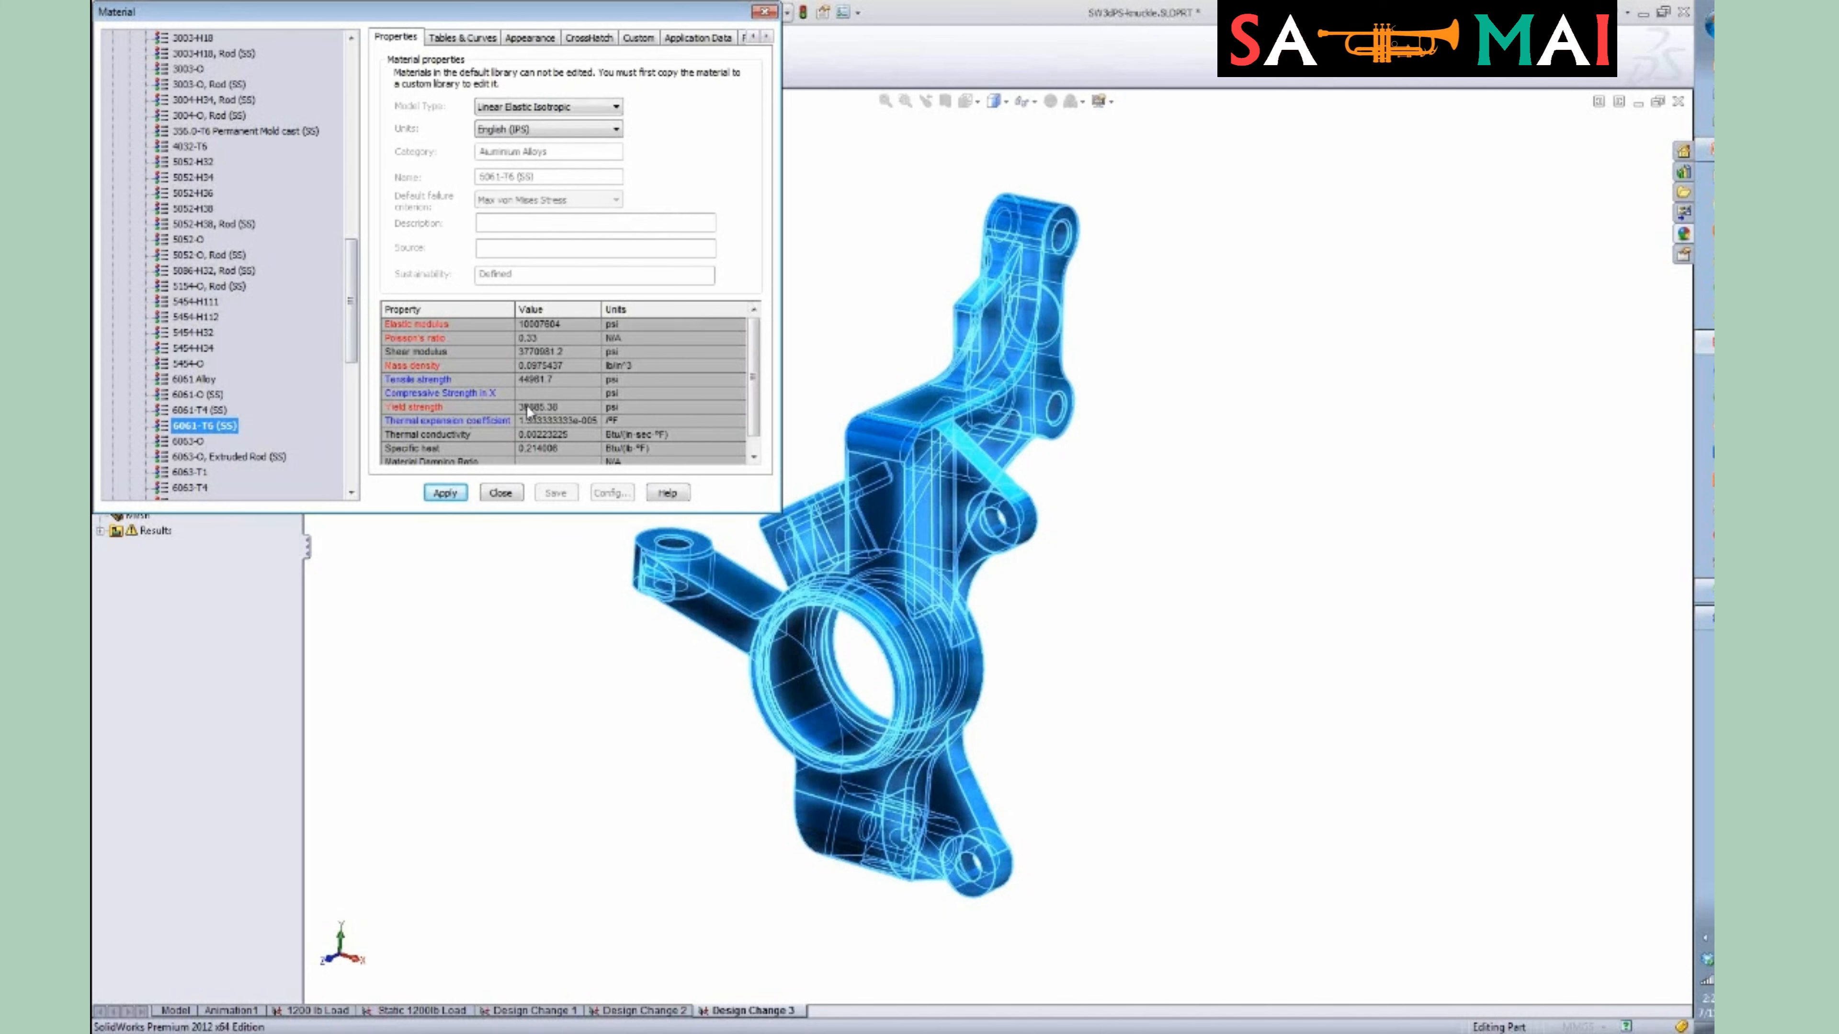
pyautogui.click(444, 493)
pyautogui.click(500, 493)
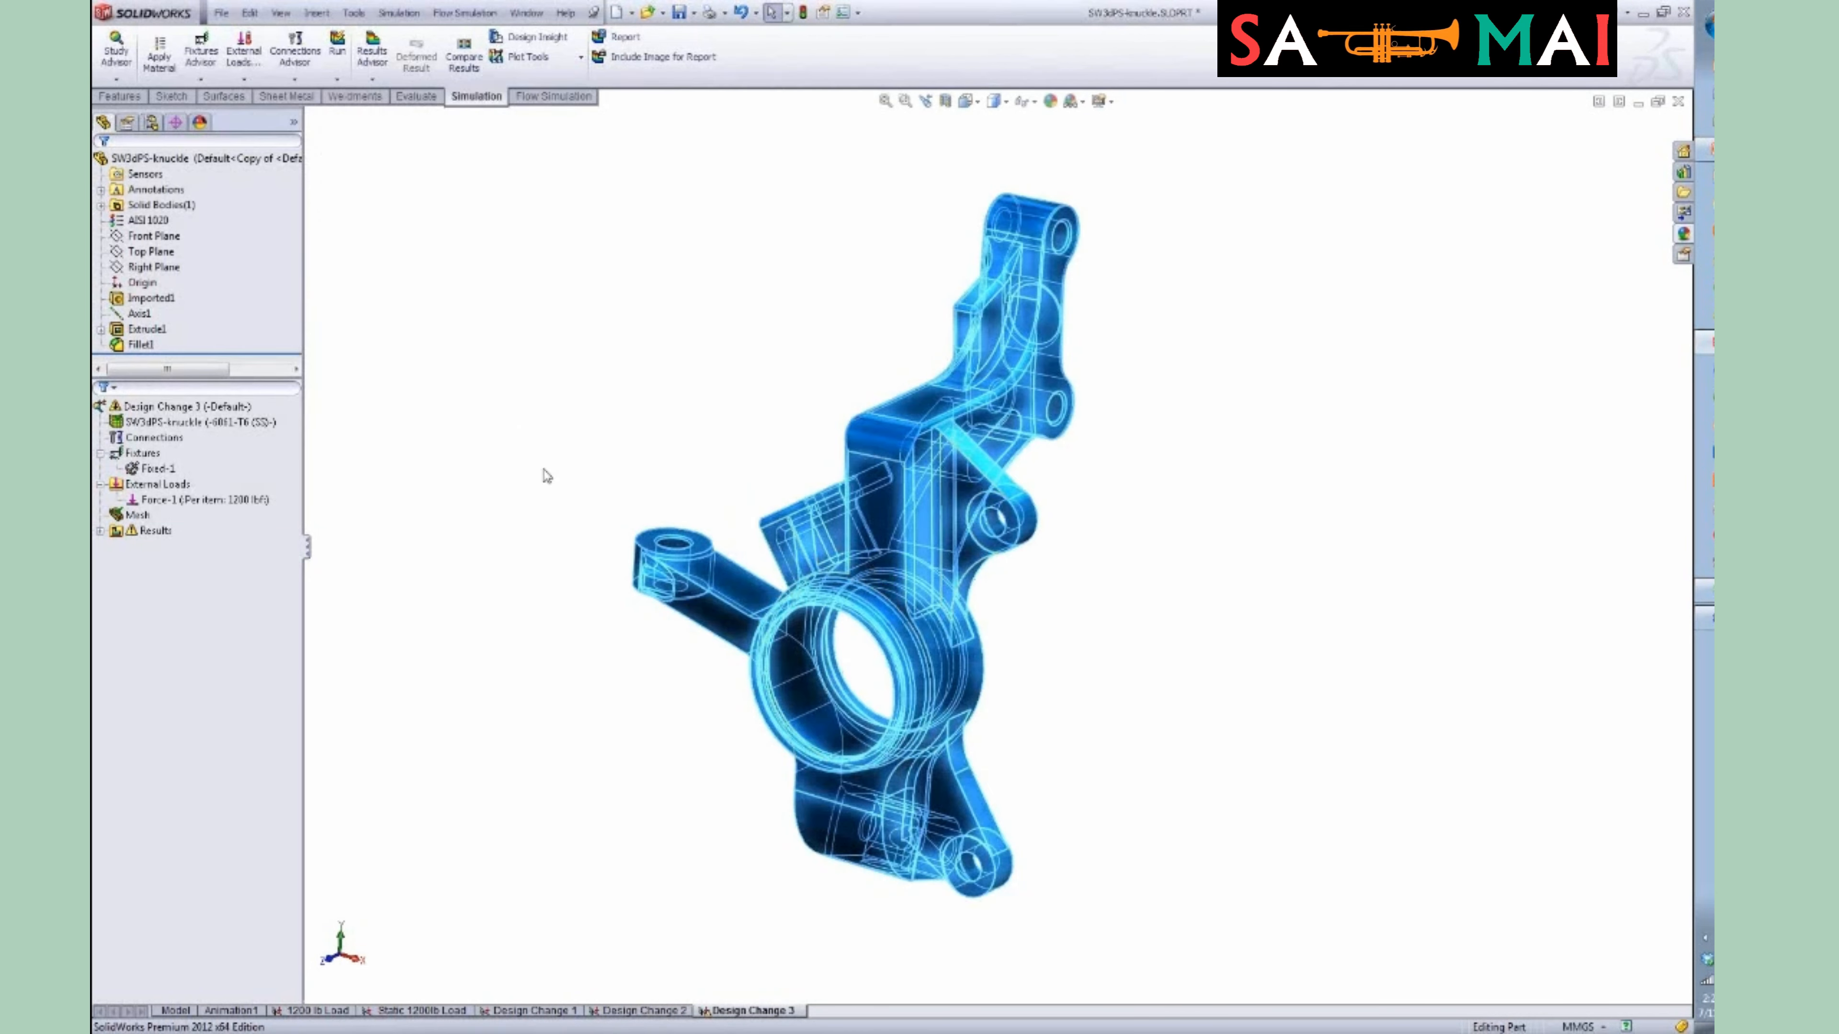
pyautogui.click(515, 439)
# Run the Design Change 3 study.
pyautogui.click(187, 406)
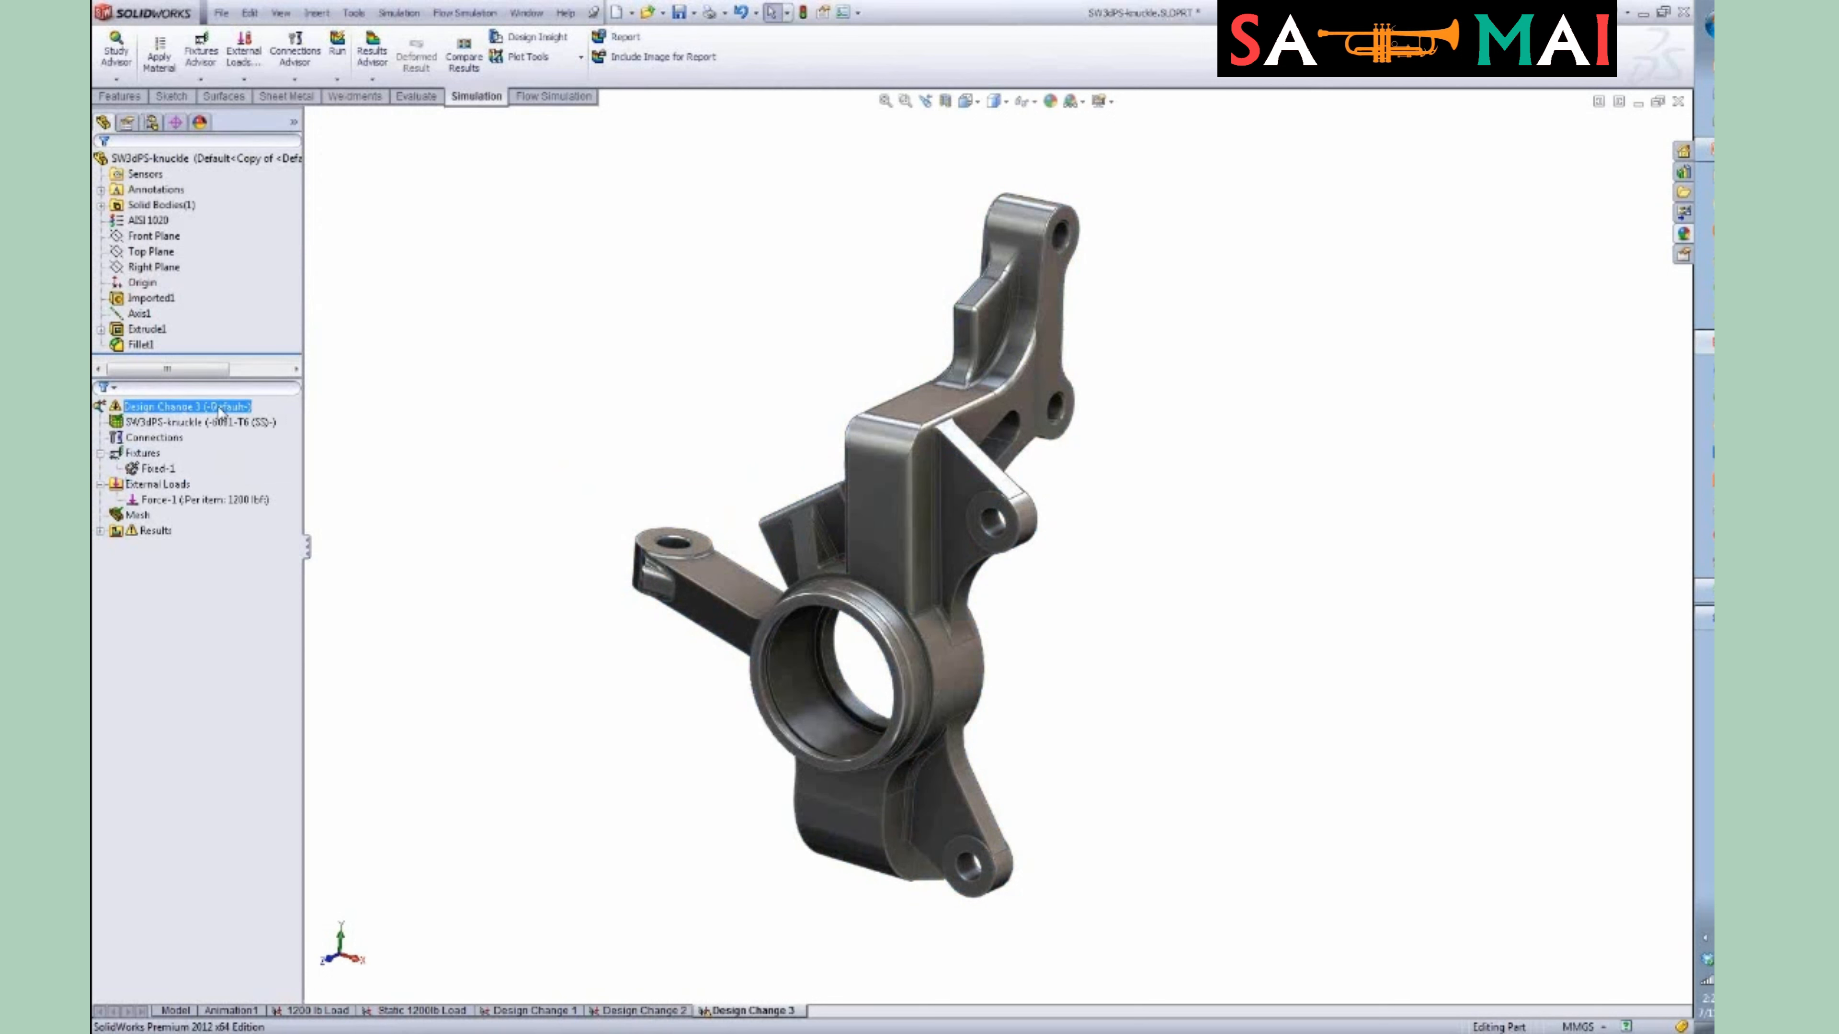
pyautogui.rightClick(221, 410)
pyautogui.click(259, 439)
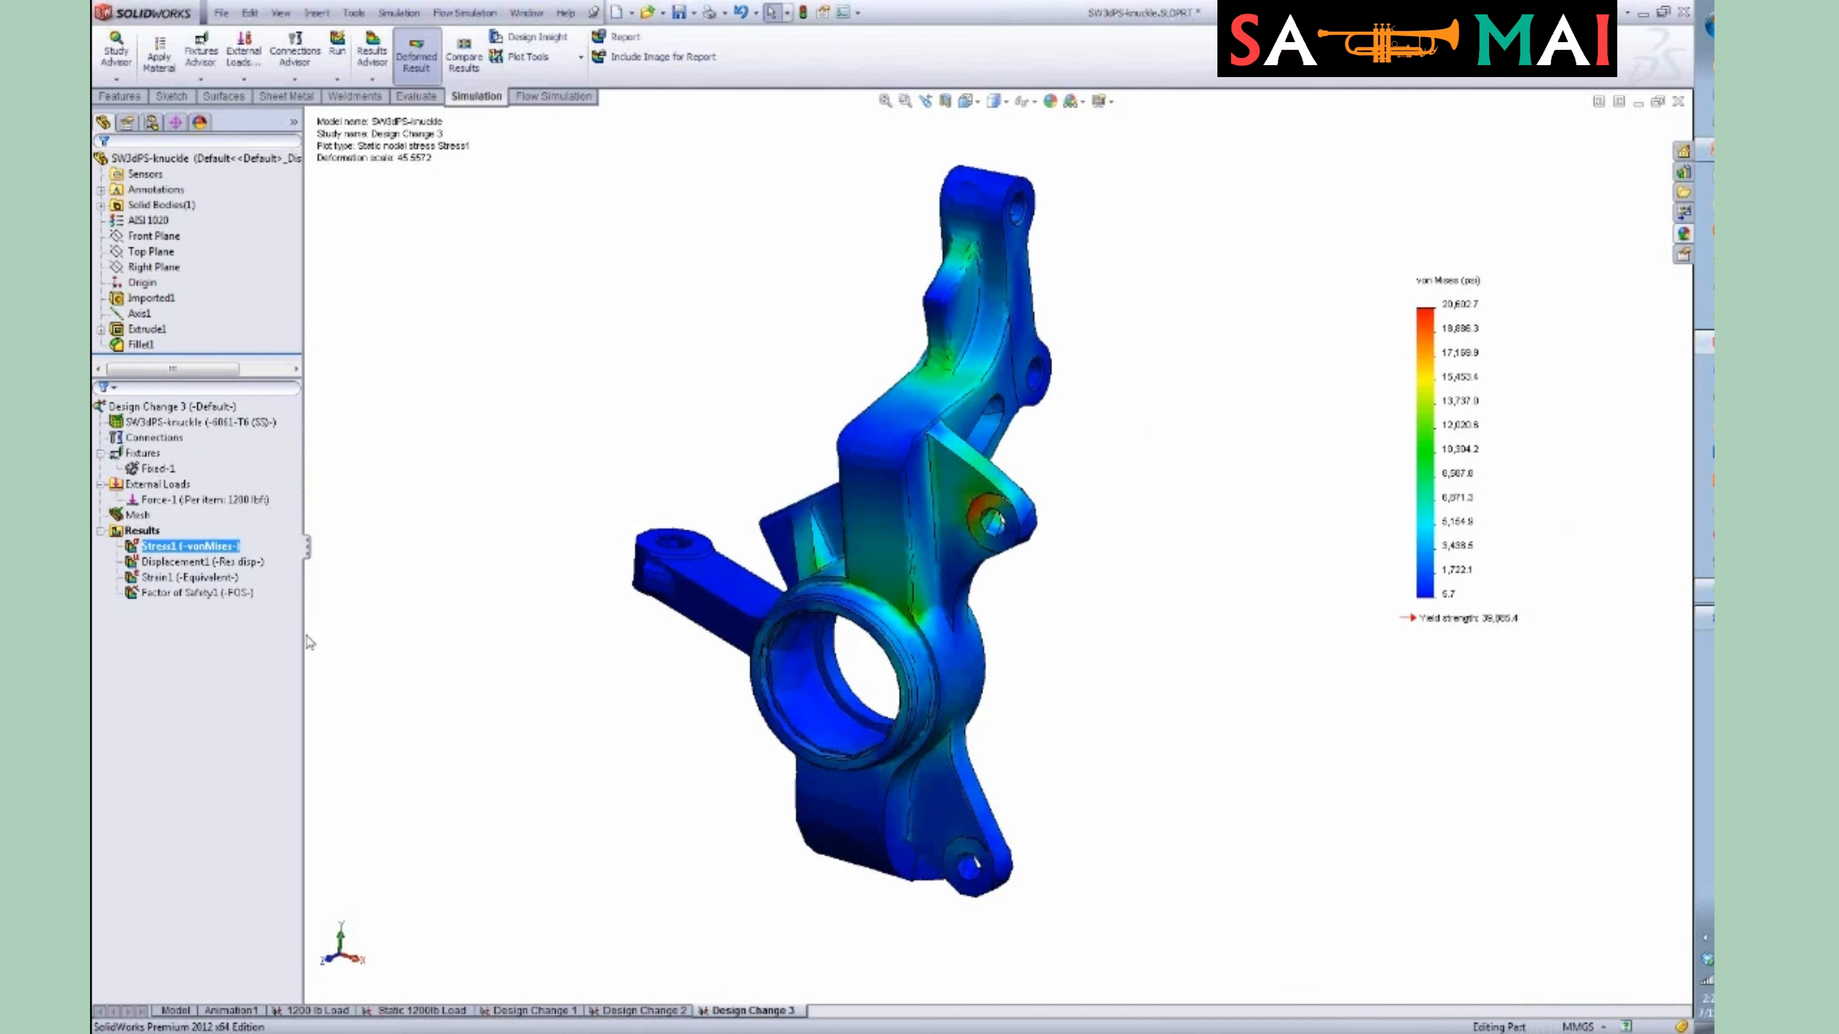
# Show the displacement plot of Design Change 3 and set its legend to floating number format with more decimal places.
pyautogui.click(223, 561)
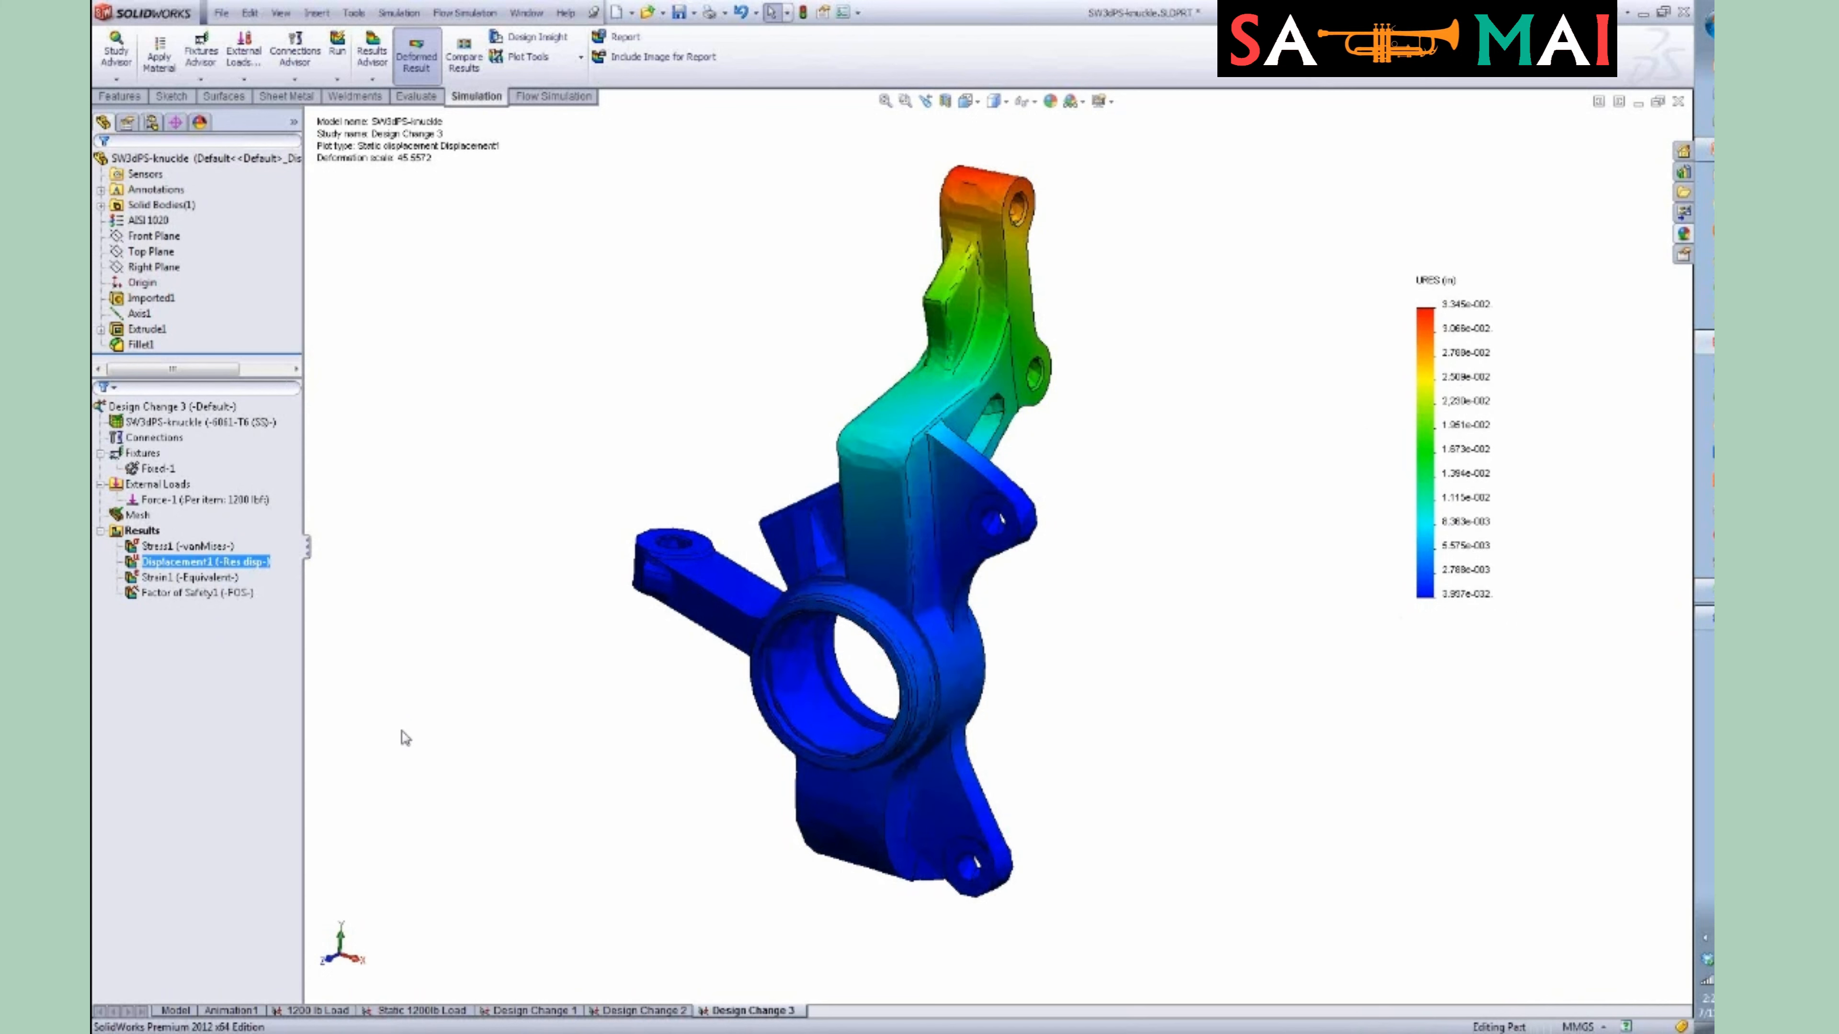
pyautogui.doubleClick(1432, 335)
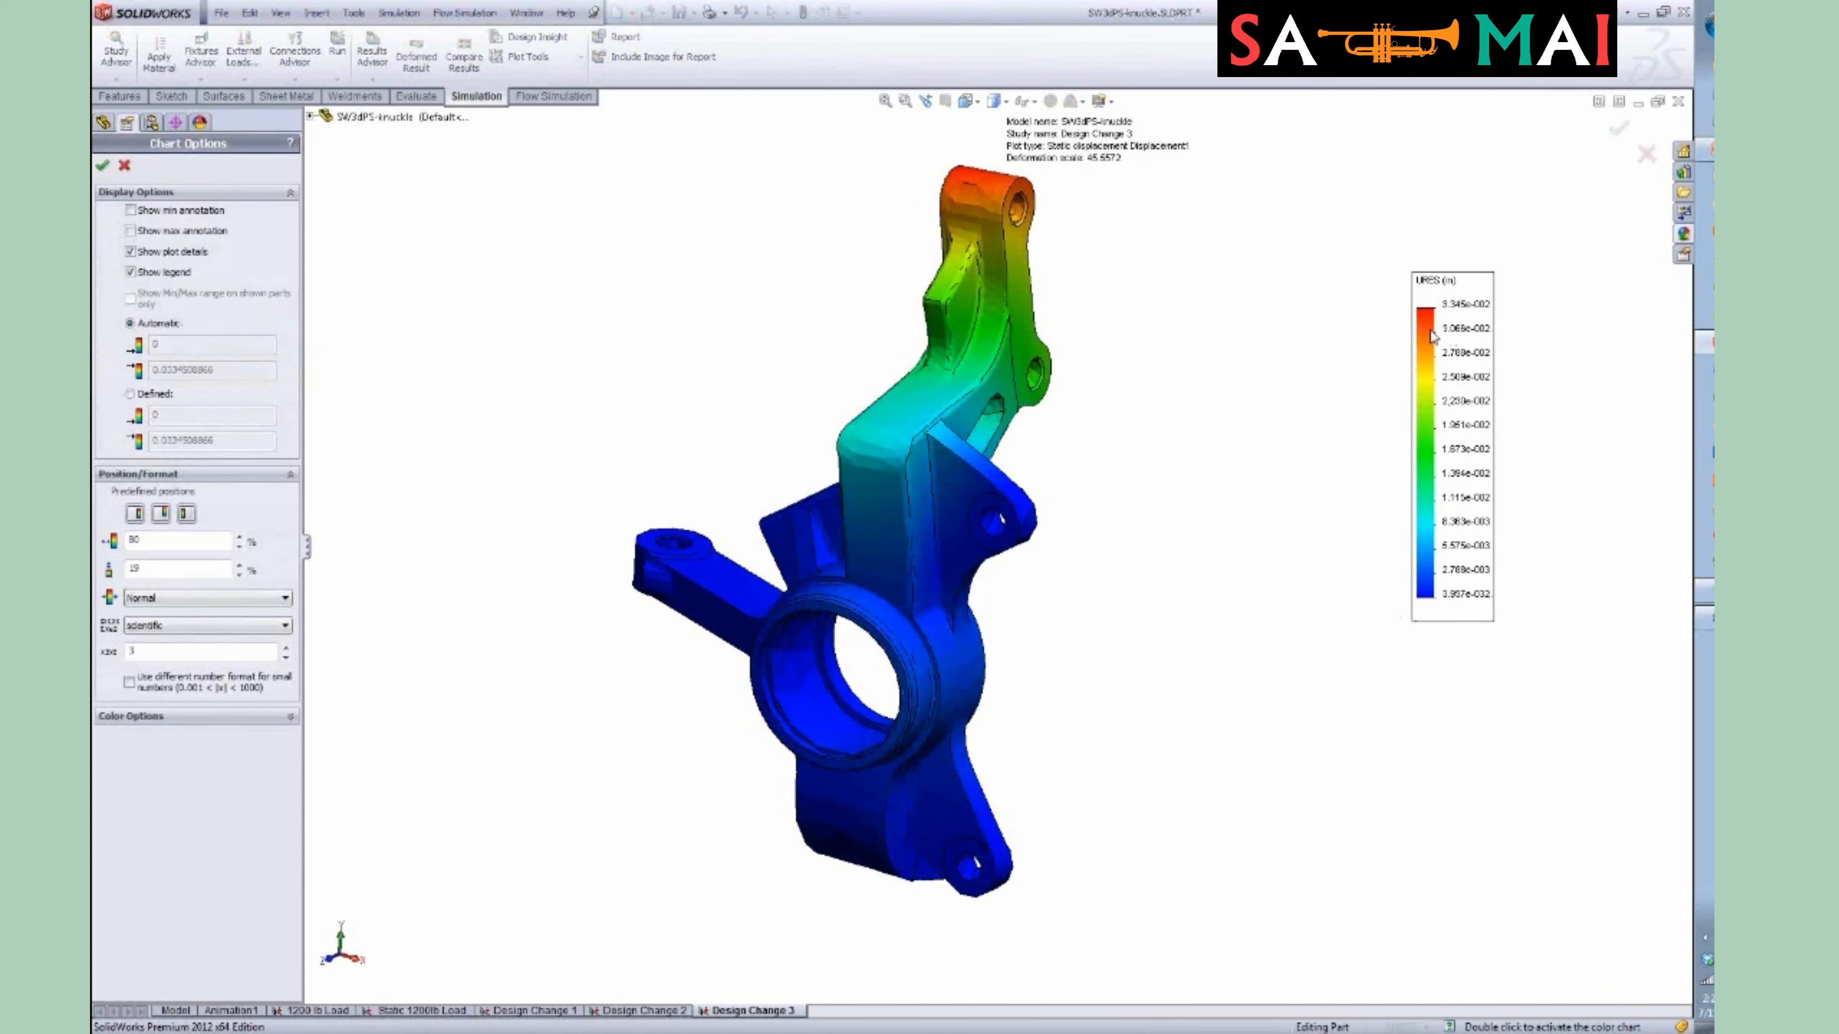
pyautogui.click(184, 628)
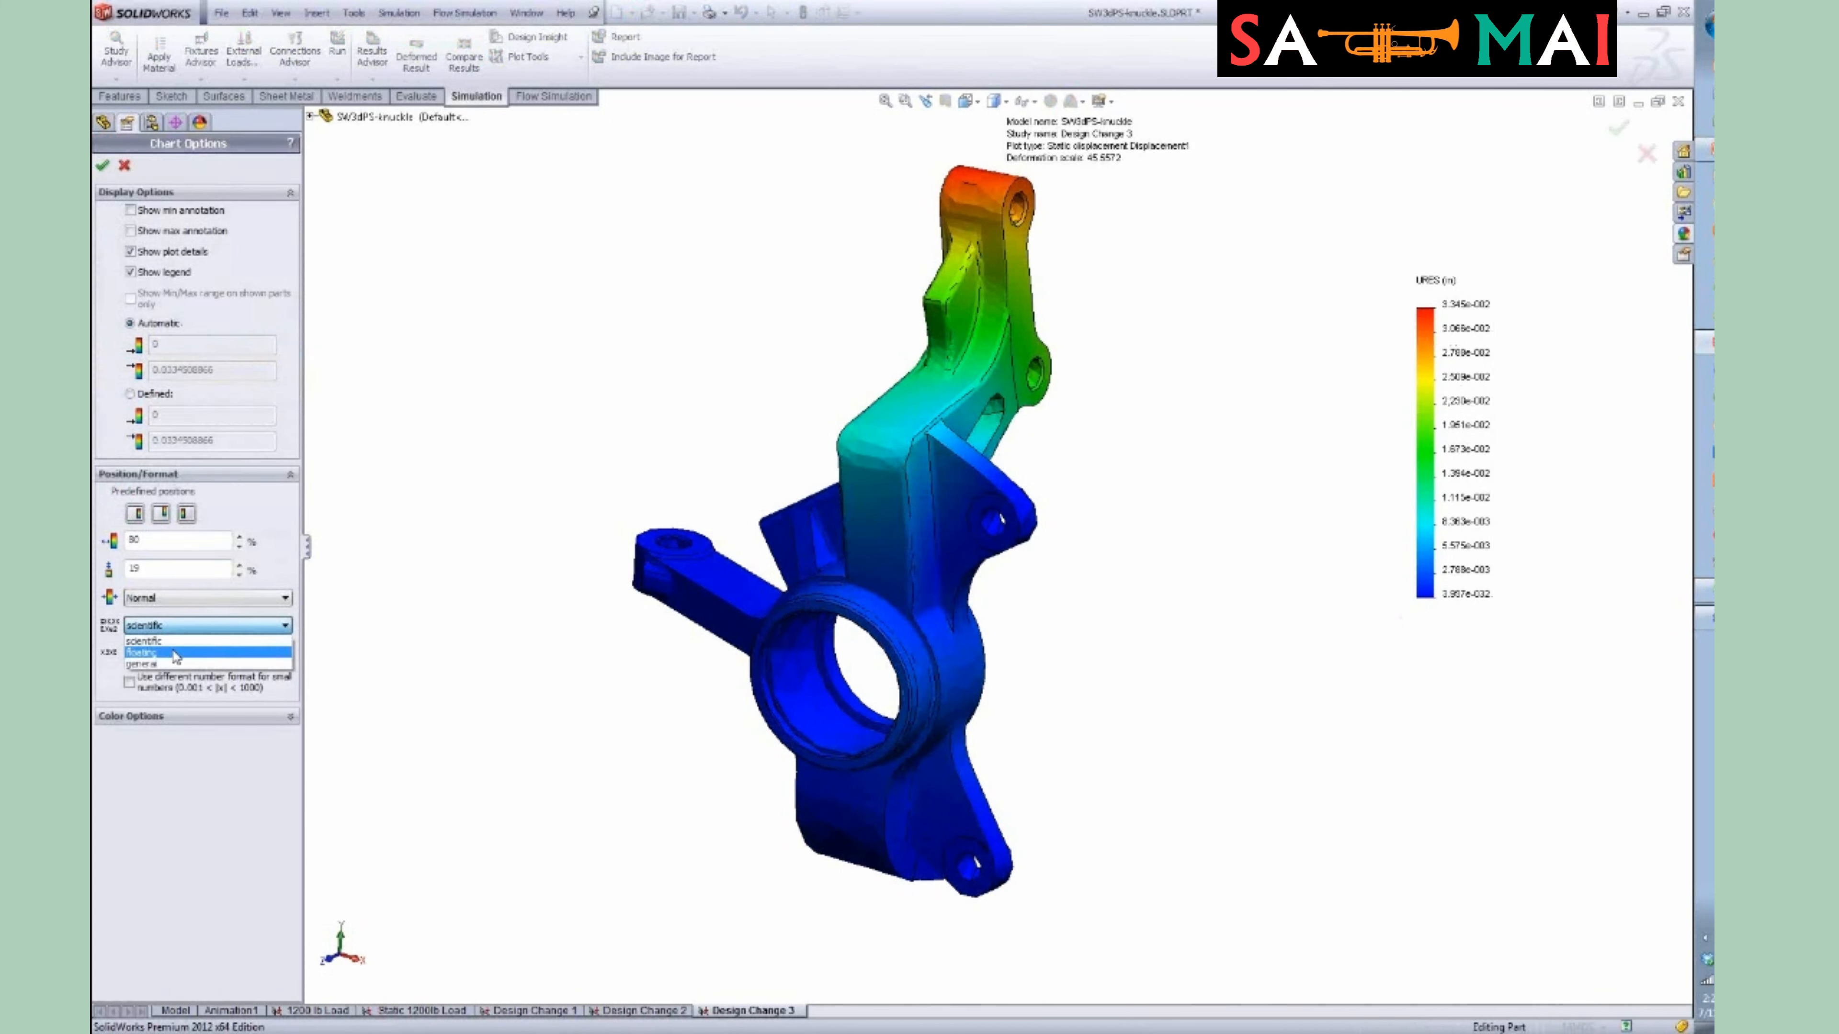
pyautogui.click(175, 653)
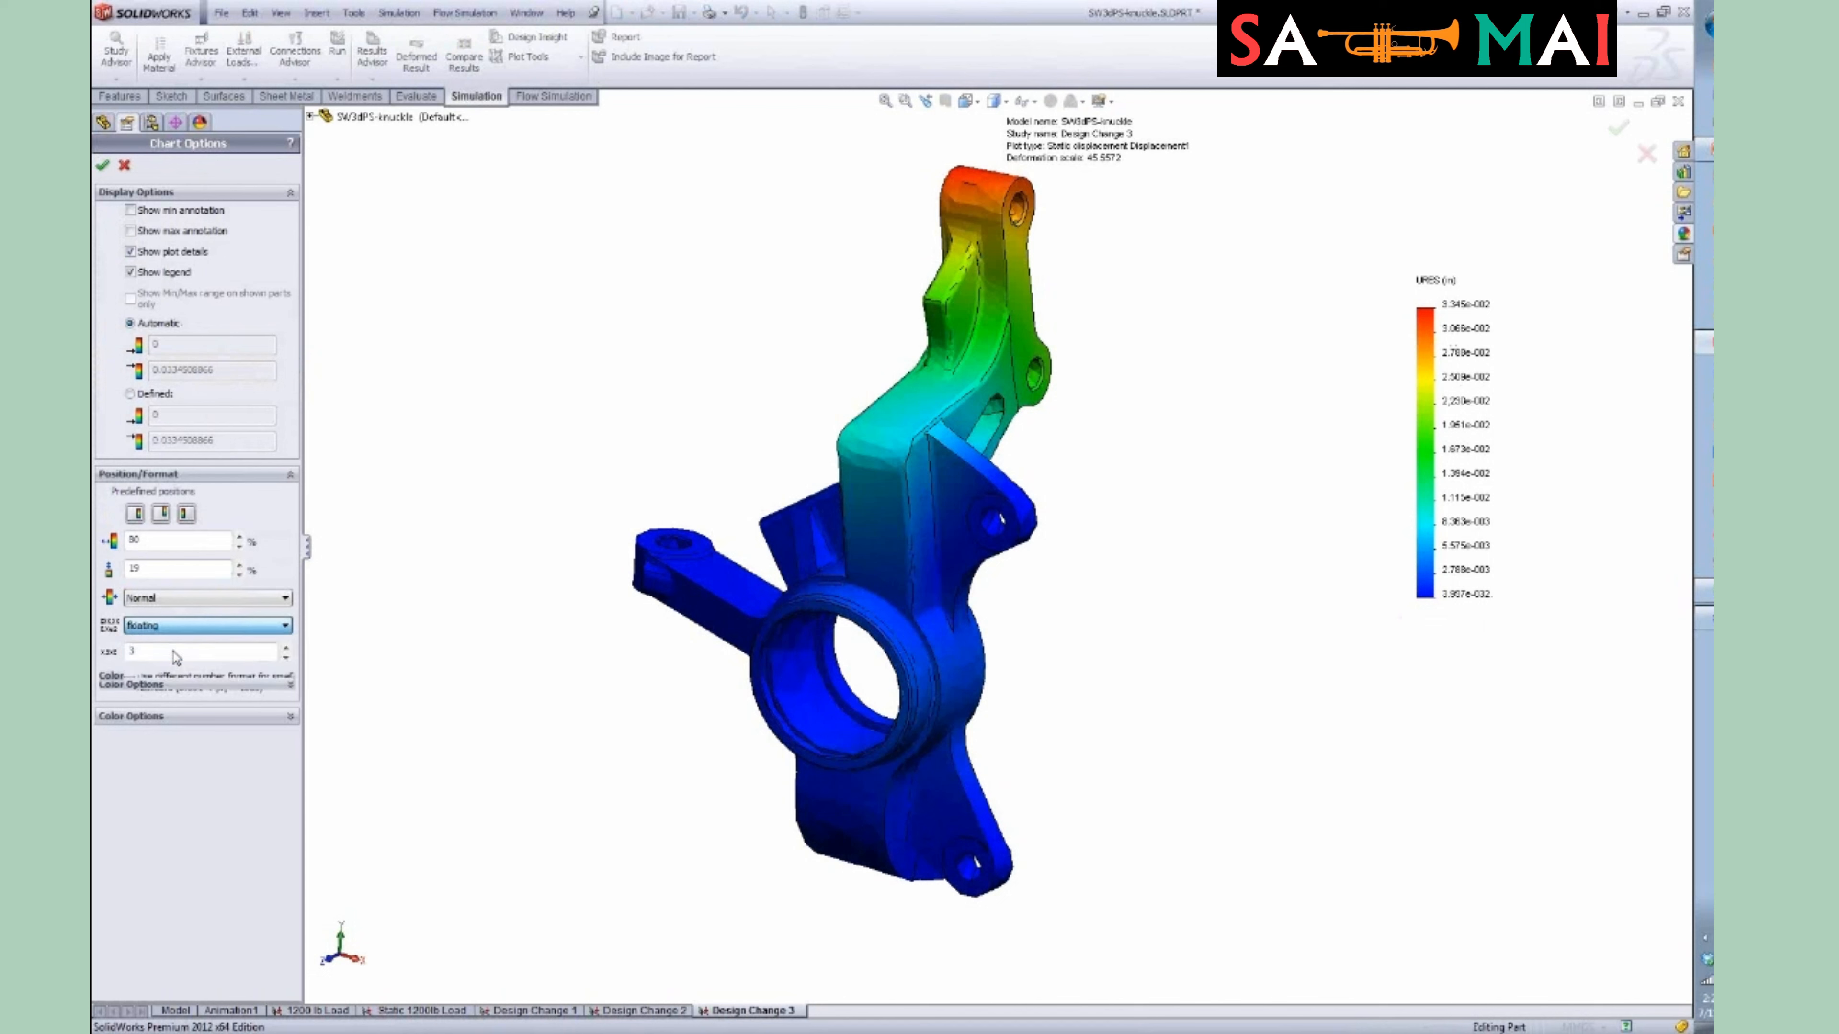
pyautogui.click(284, 647)
pyautogui.click(284, 647)
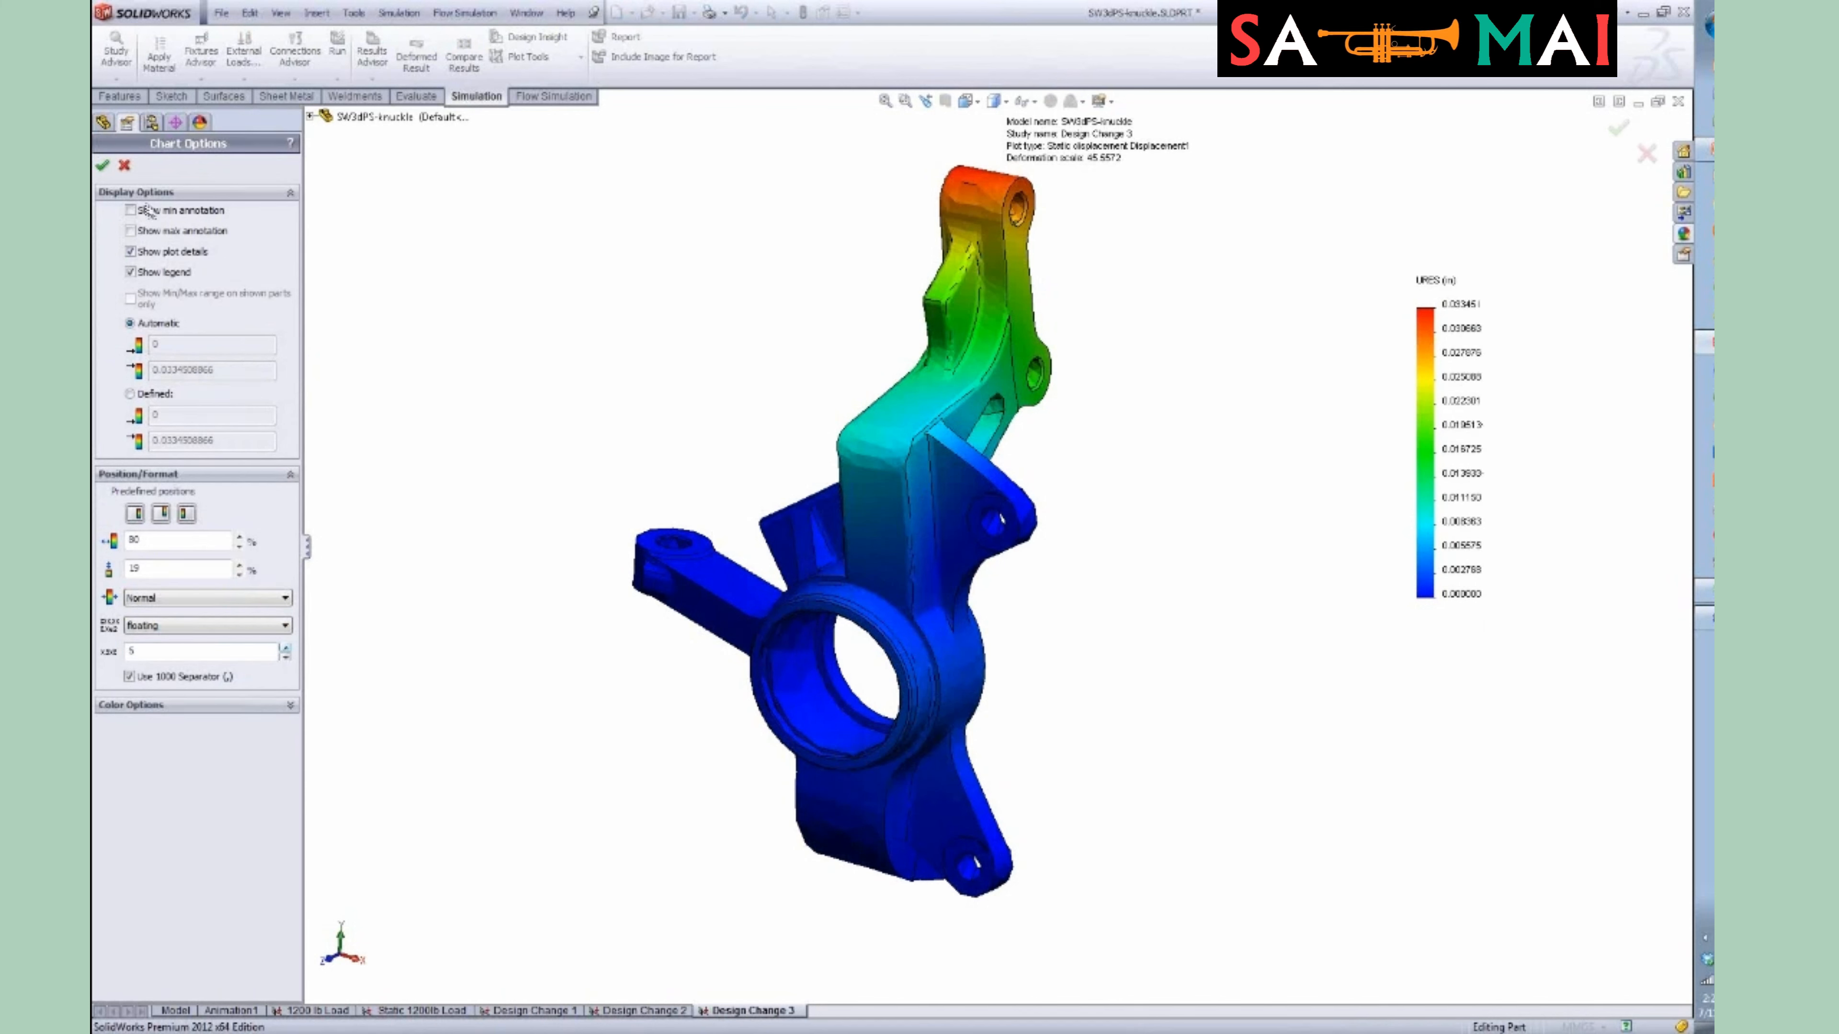
pyautogui.click(103, 166)
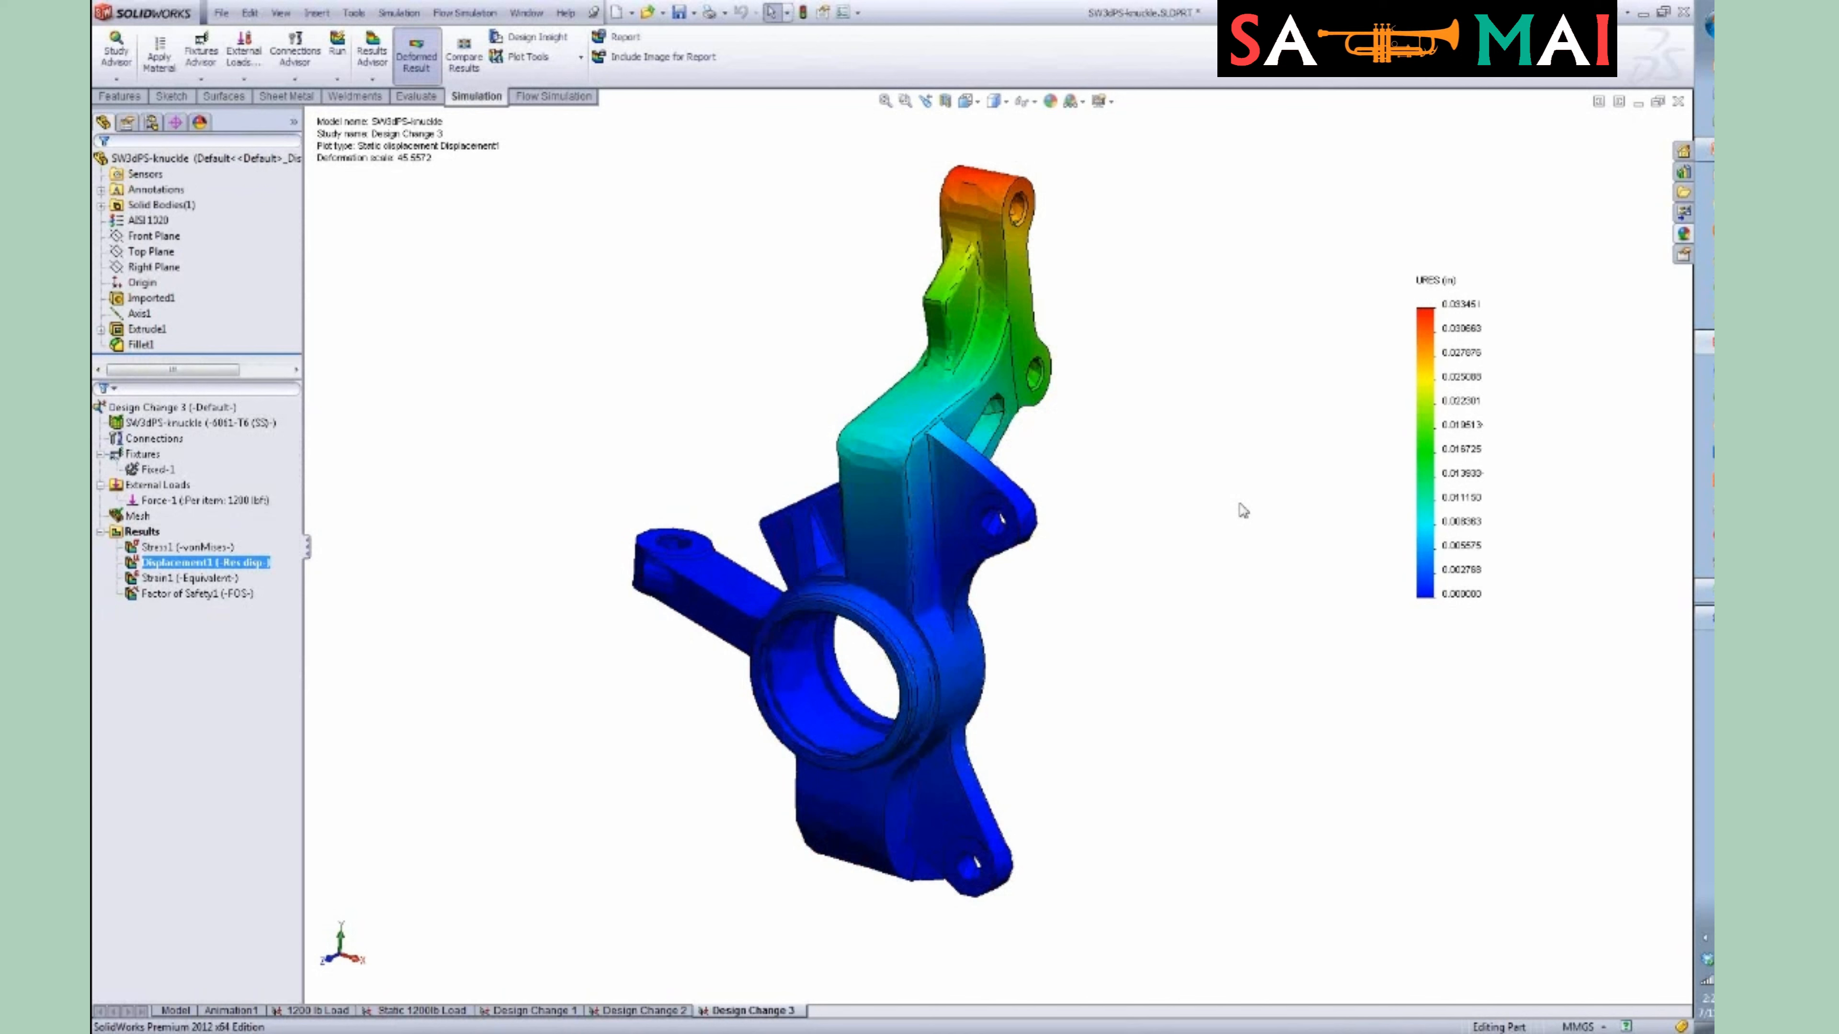